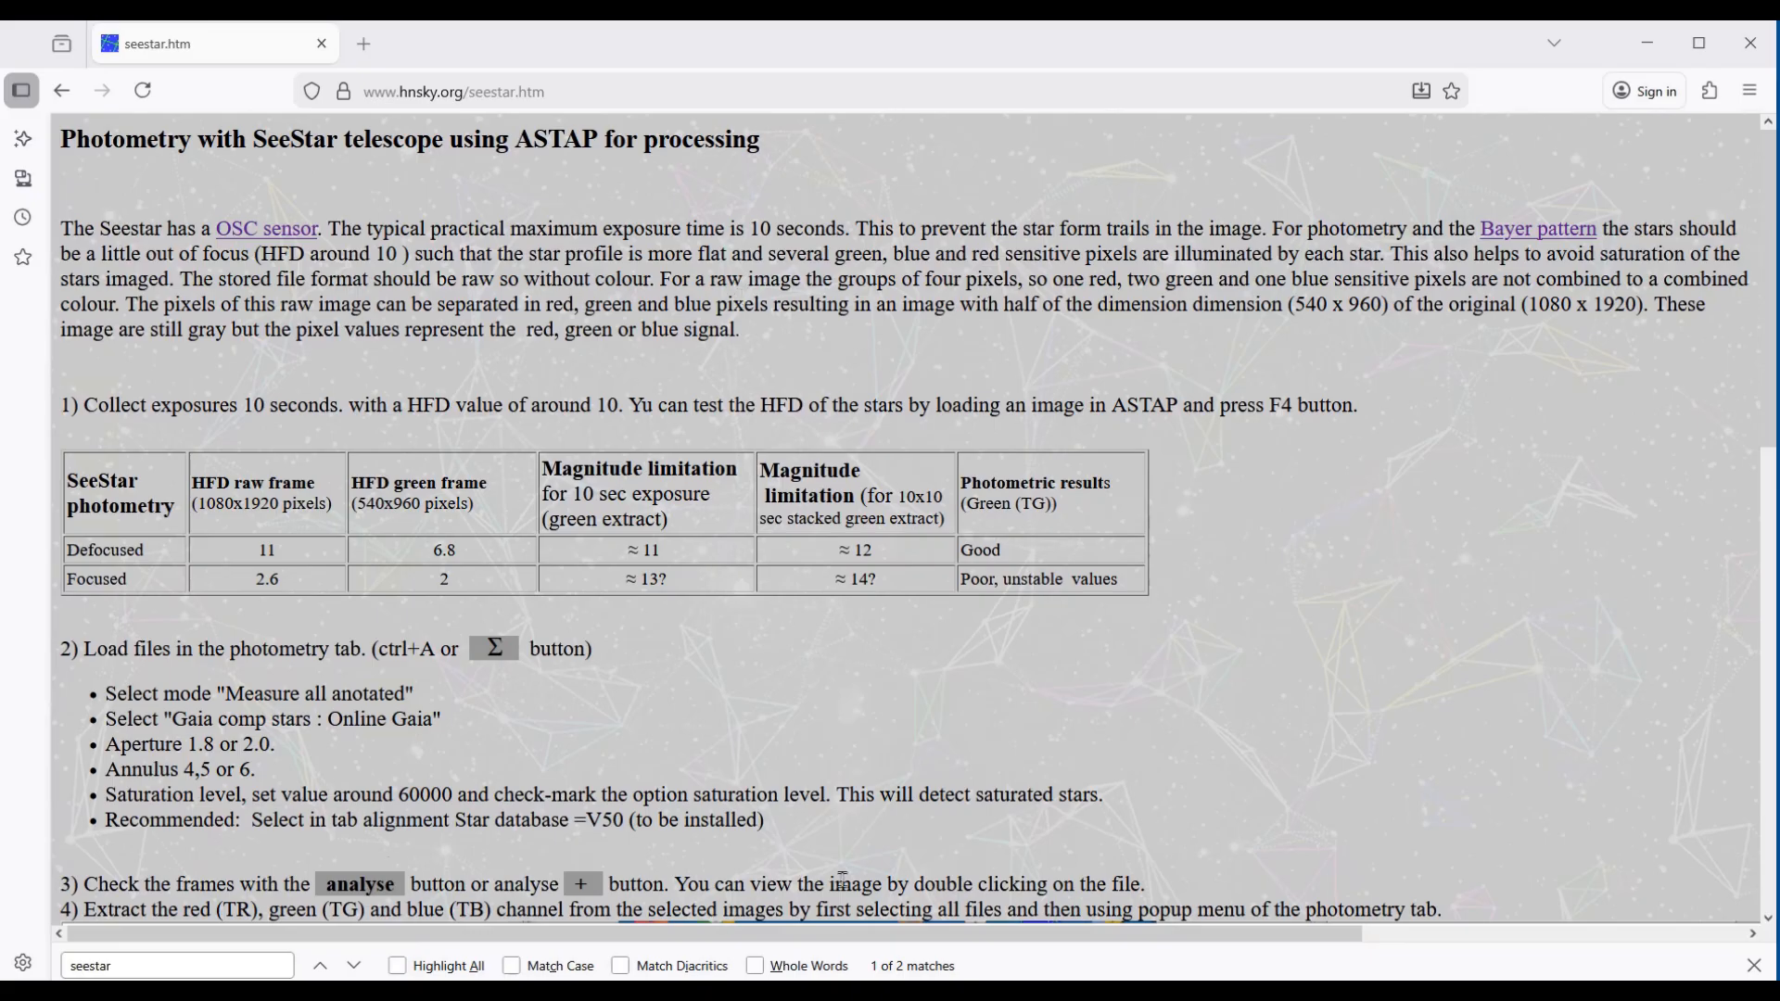
Step: Switch to ASTAP and open the stack menu at the photometry settings
{"action": "mouse_move", "coordinate": [938, 992]}
{"action": "left_click", "coordinate": [885, 865]}
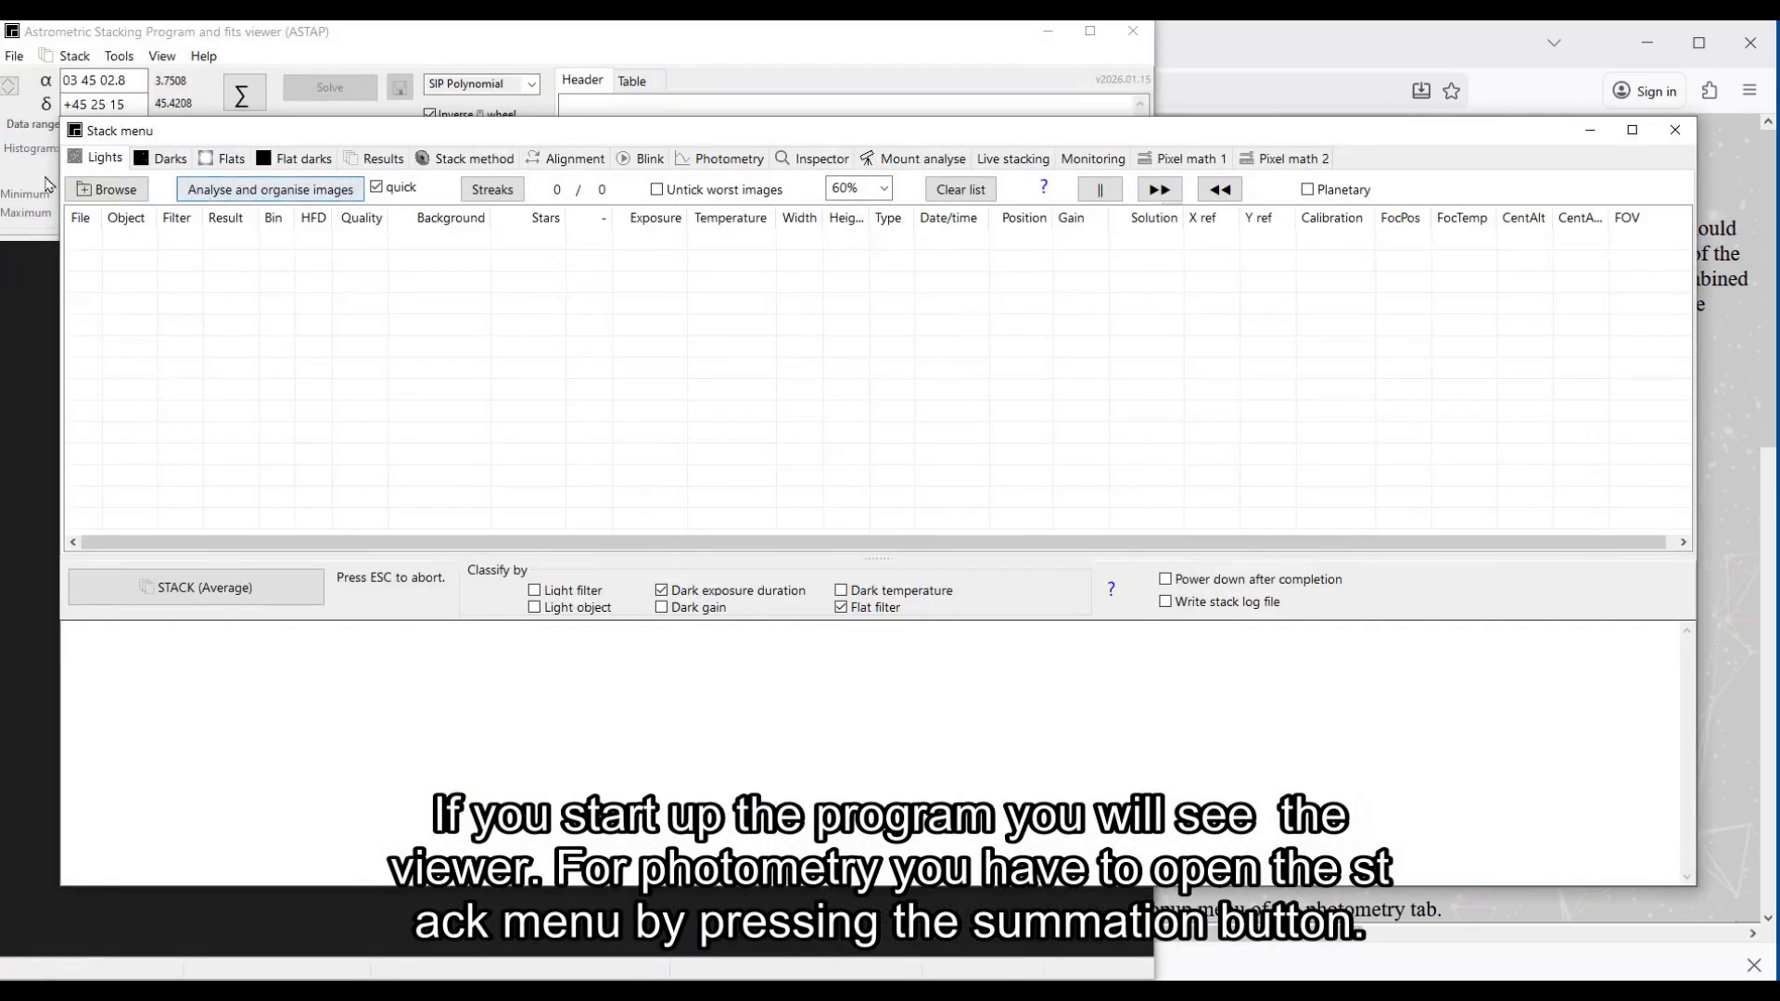
{"action": "left_click", "coordinate": [74, 130]}
{"action": "left_click", "coordinate": [74, 130]}
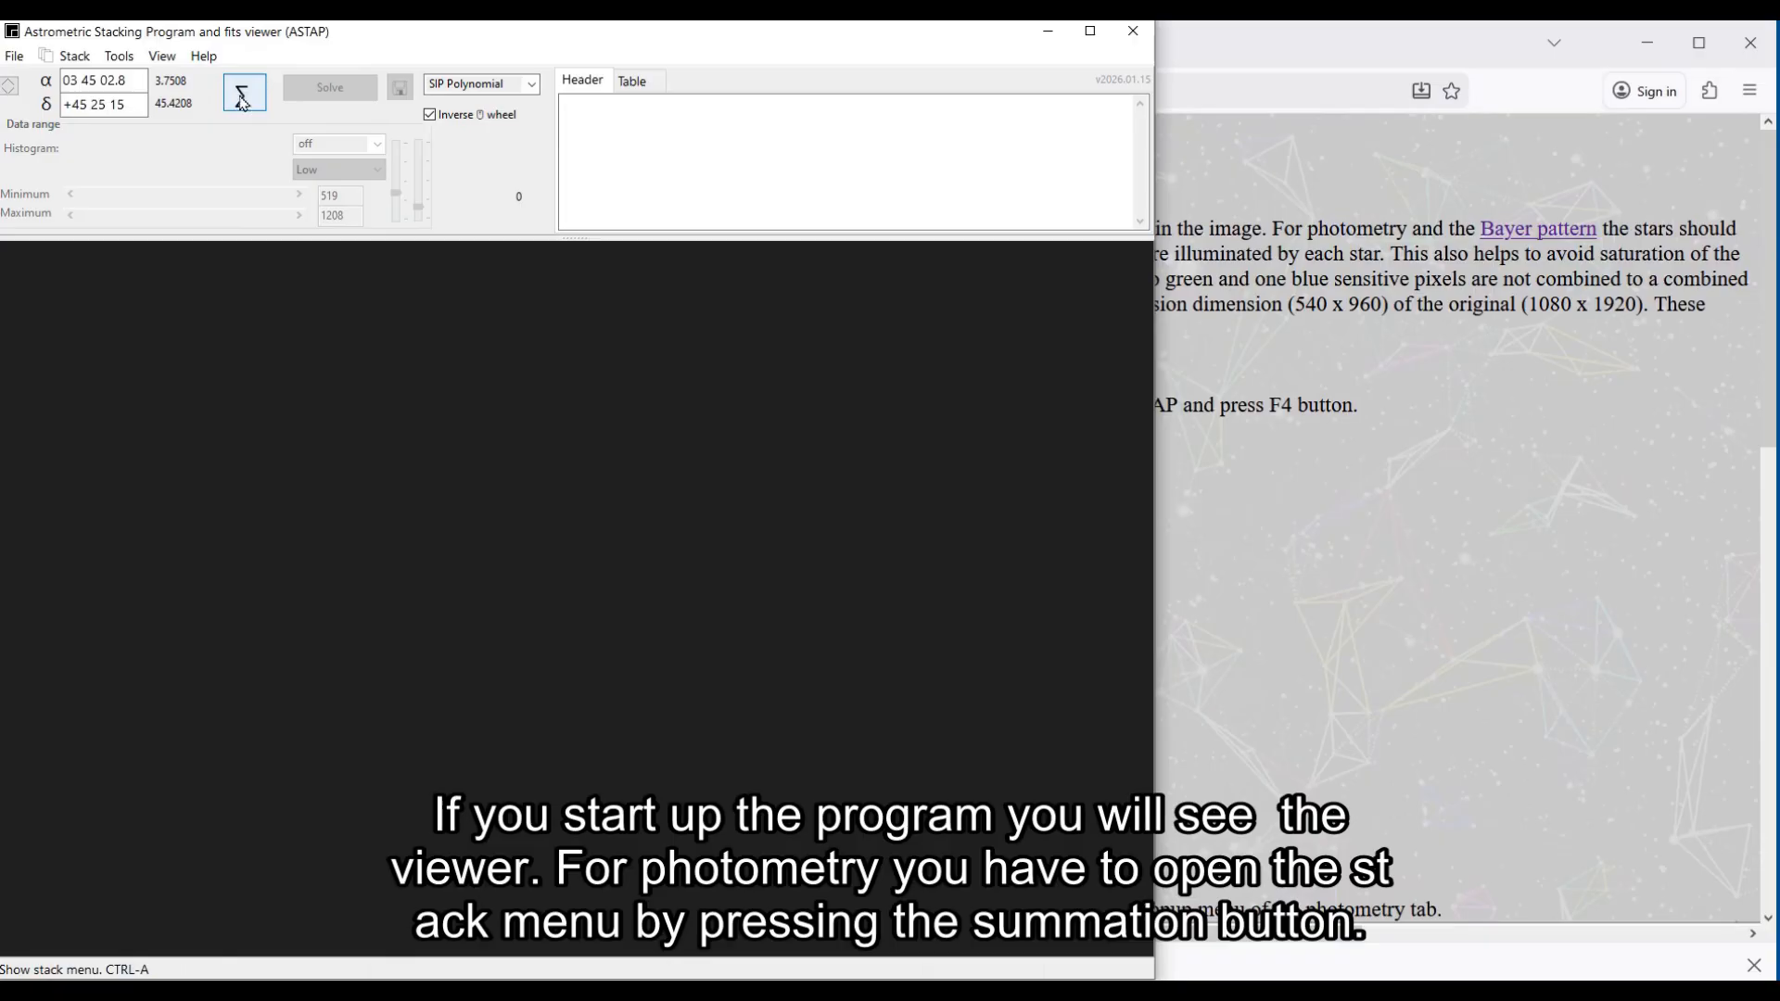
{"action": "left_click", "coordinate": [243, 96]}
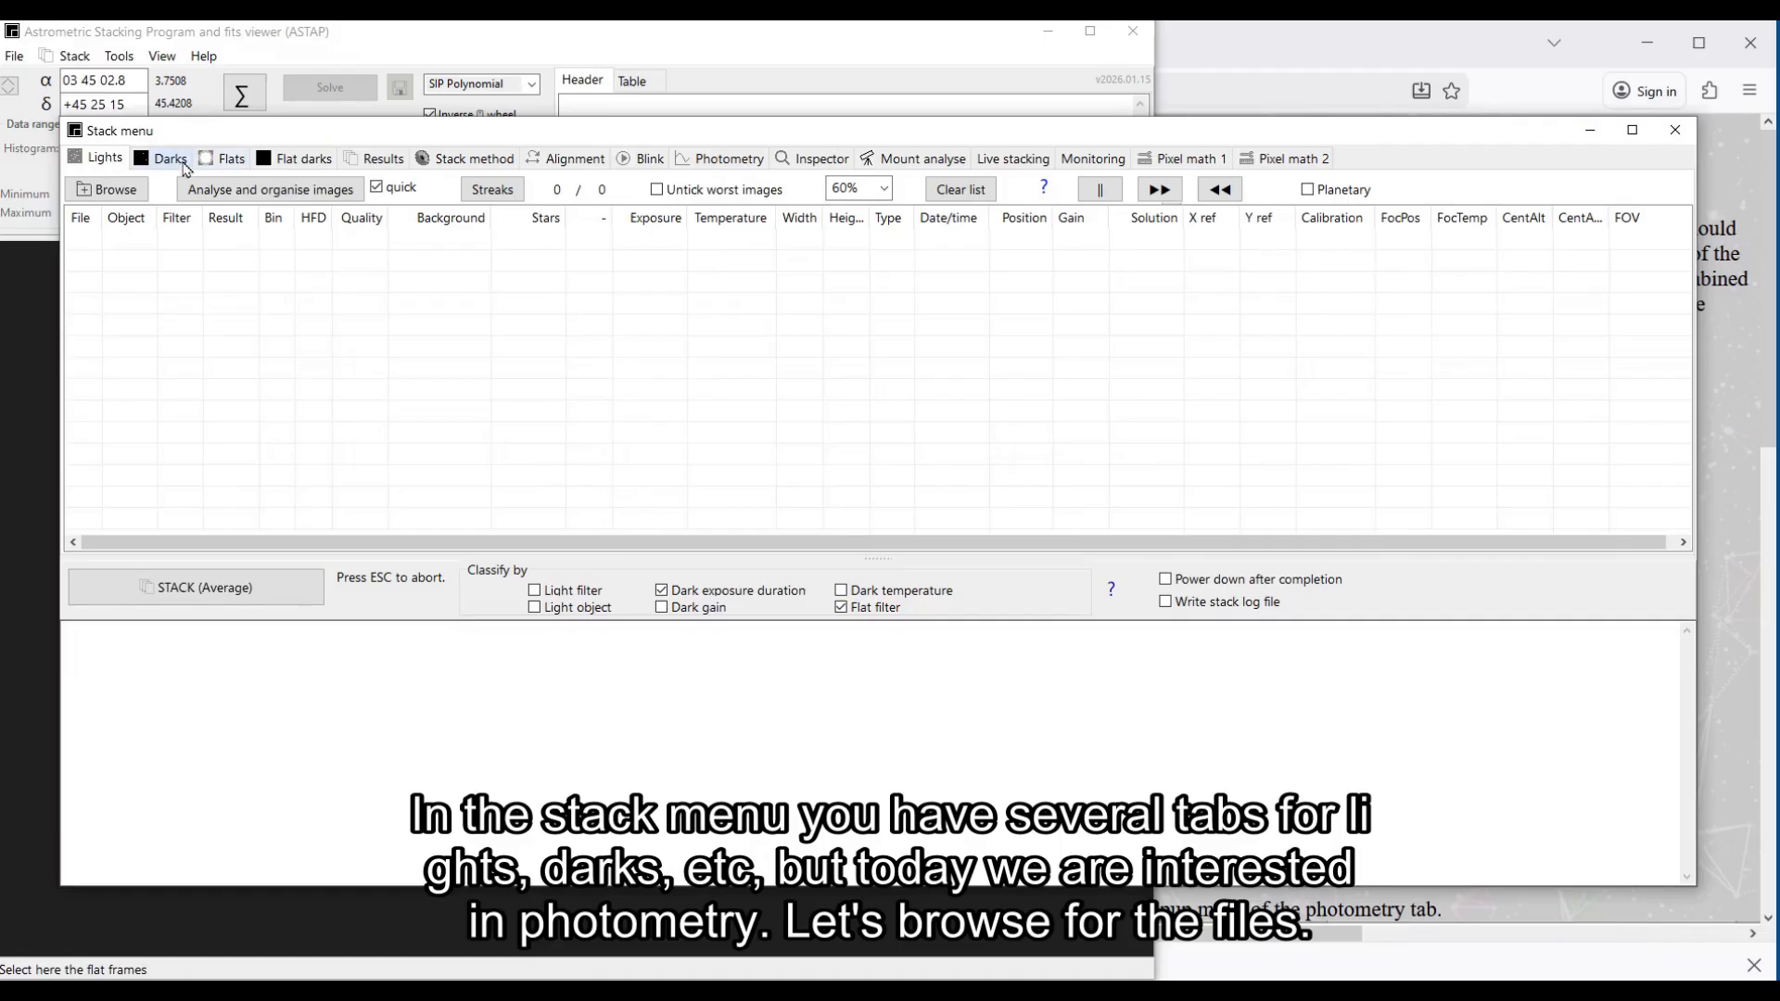
{"action": "left_click", "coordinate": [725, 161]}
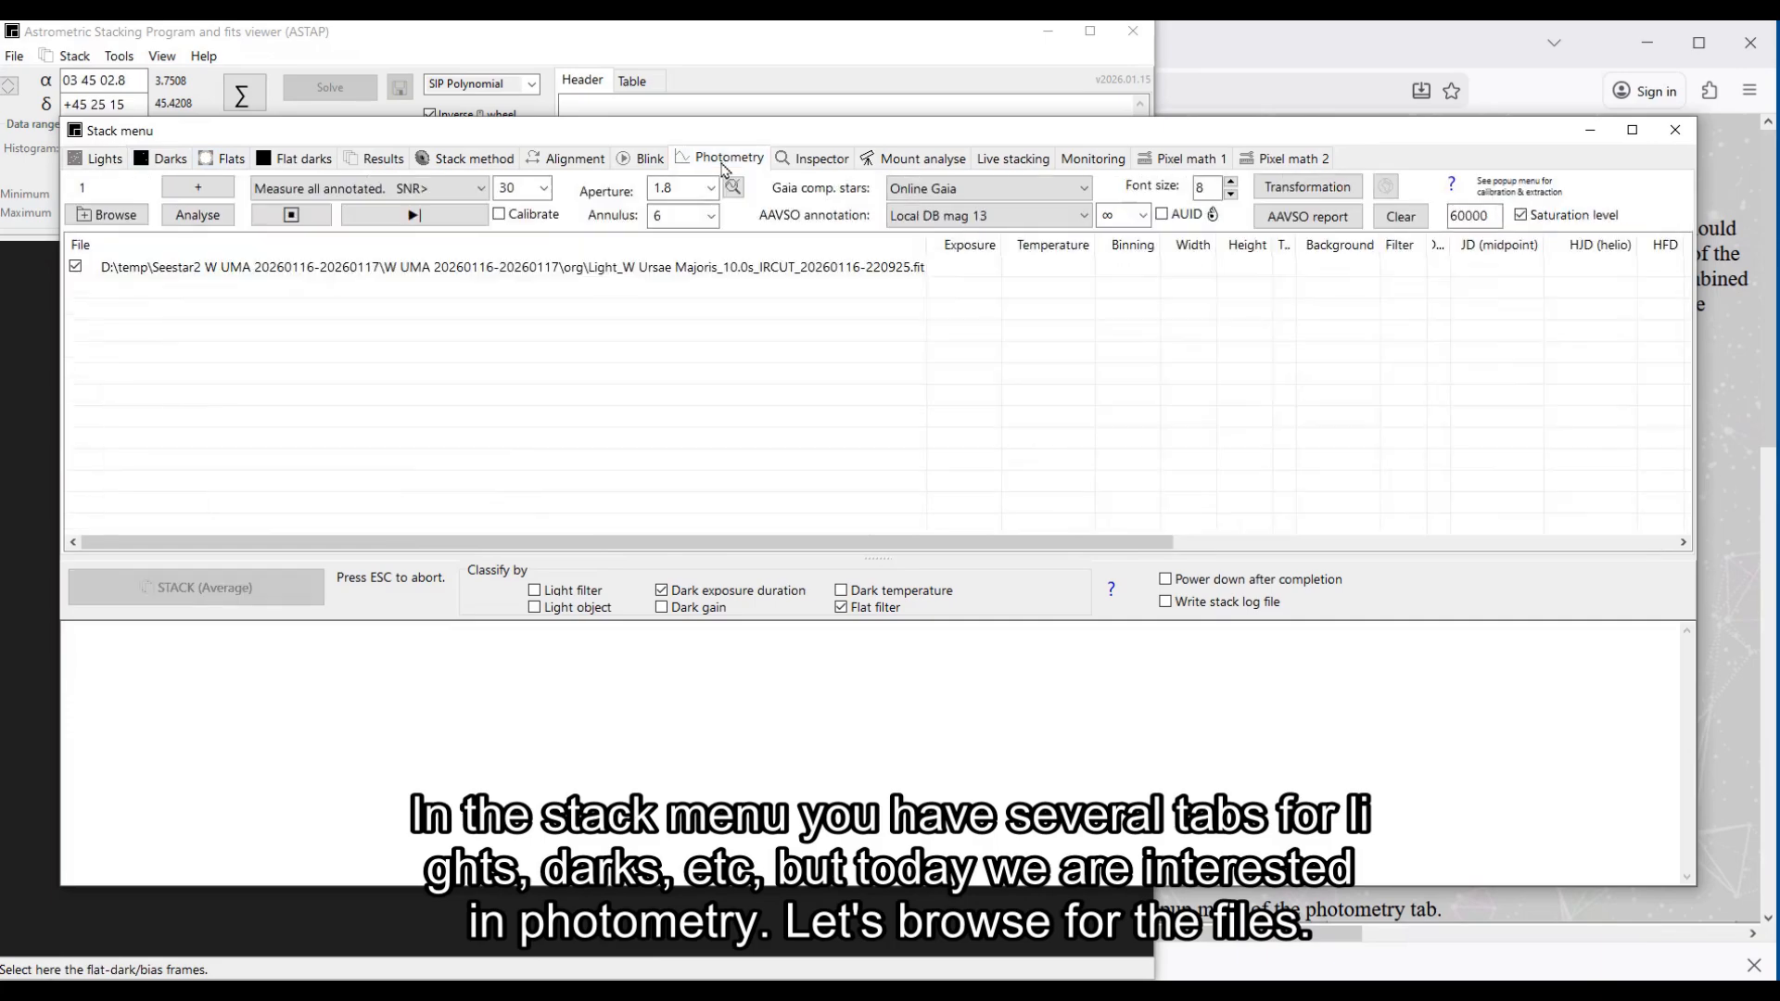
Step: Add all the Light_W Ursae Majoris 10.0s FIT frames from the org folder to the photometry list
{"action": "left_click", "coordinate": [128, 224]}
{"action": "left_click", "coordinate": [276, 283]}
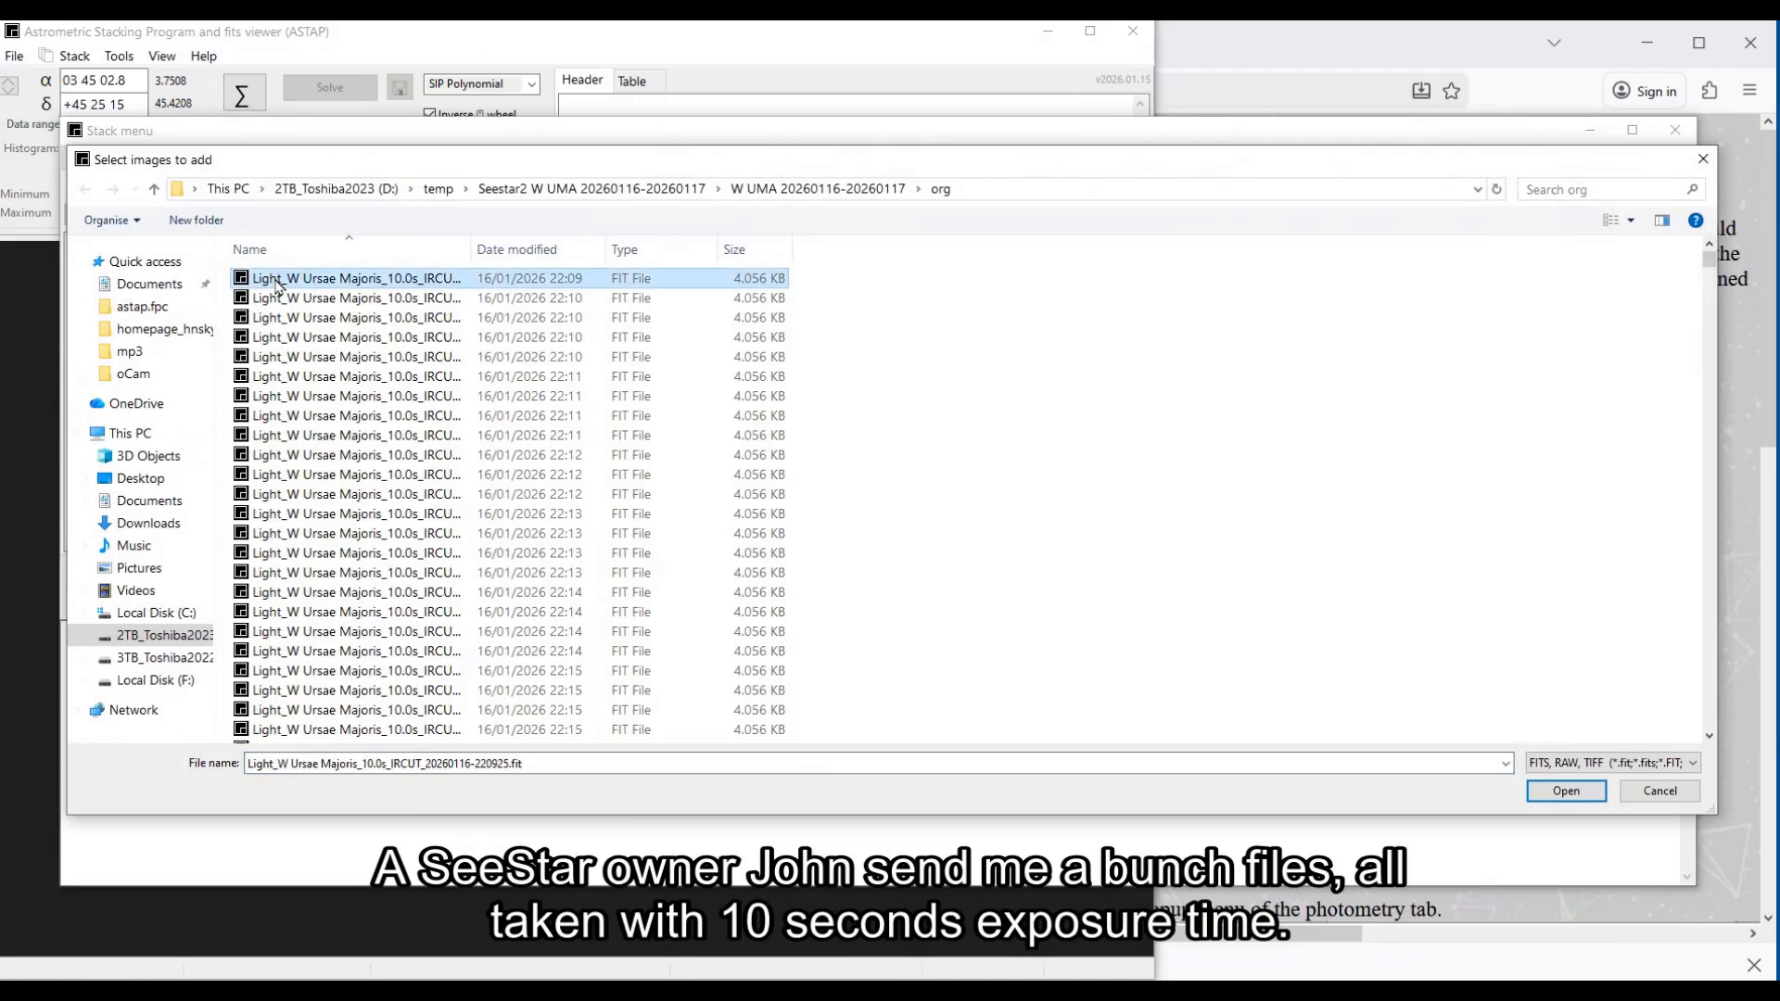
{"action": "key", "text": "shift+End"}
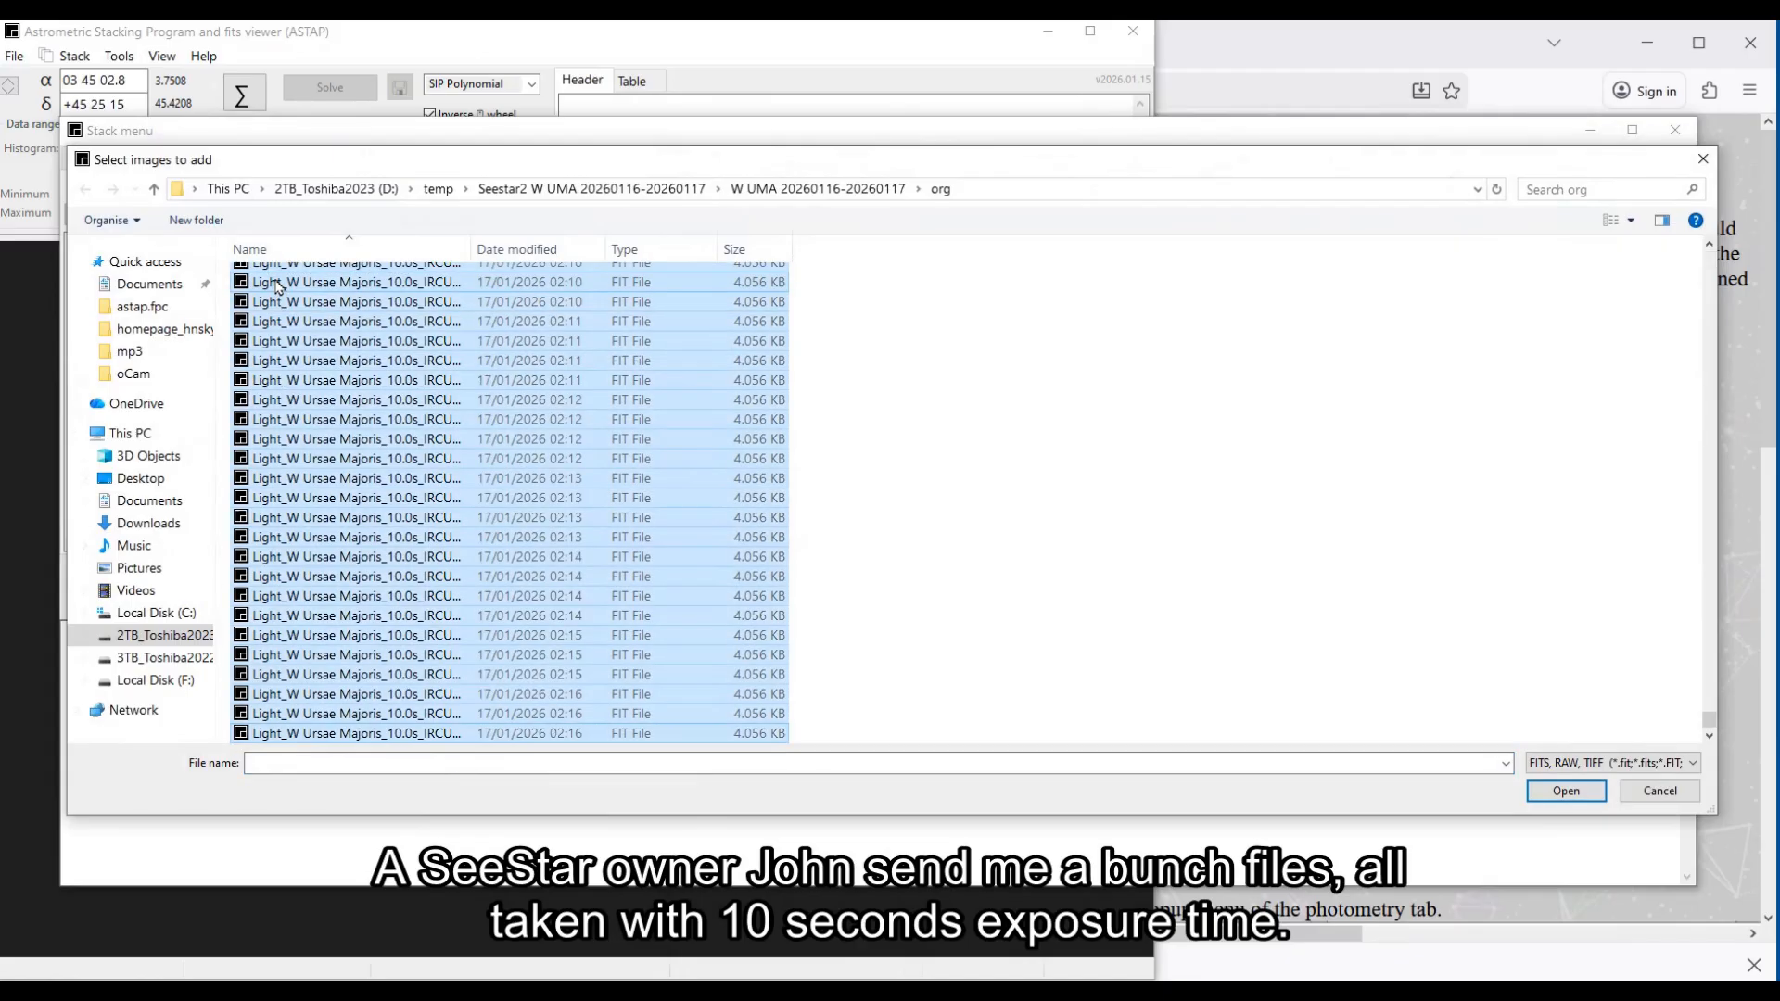
{"action": "left_click", "coordinate": [1566, 791]}
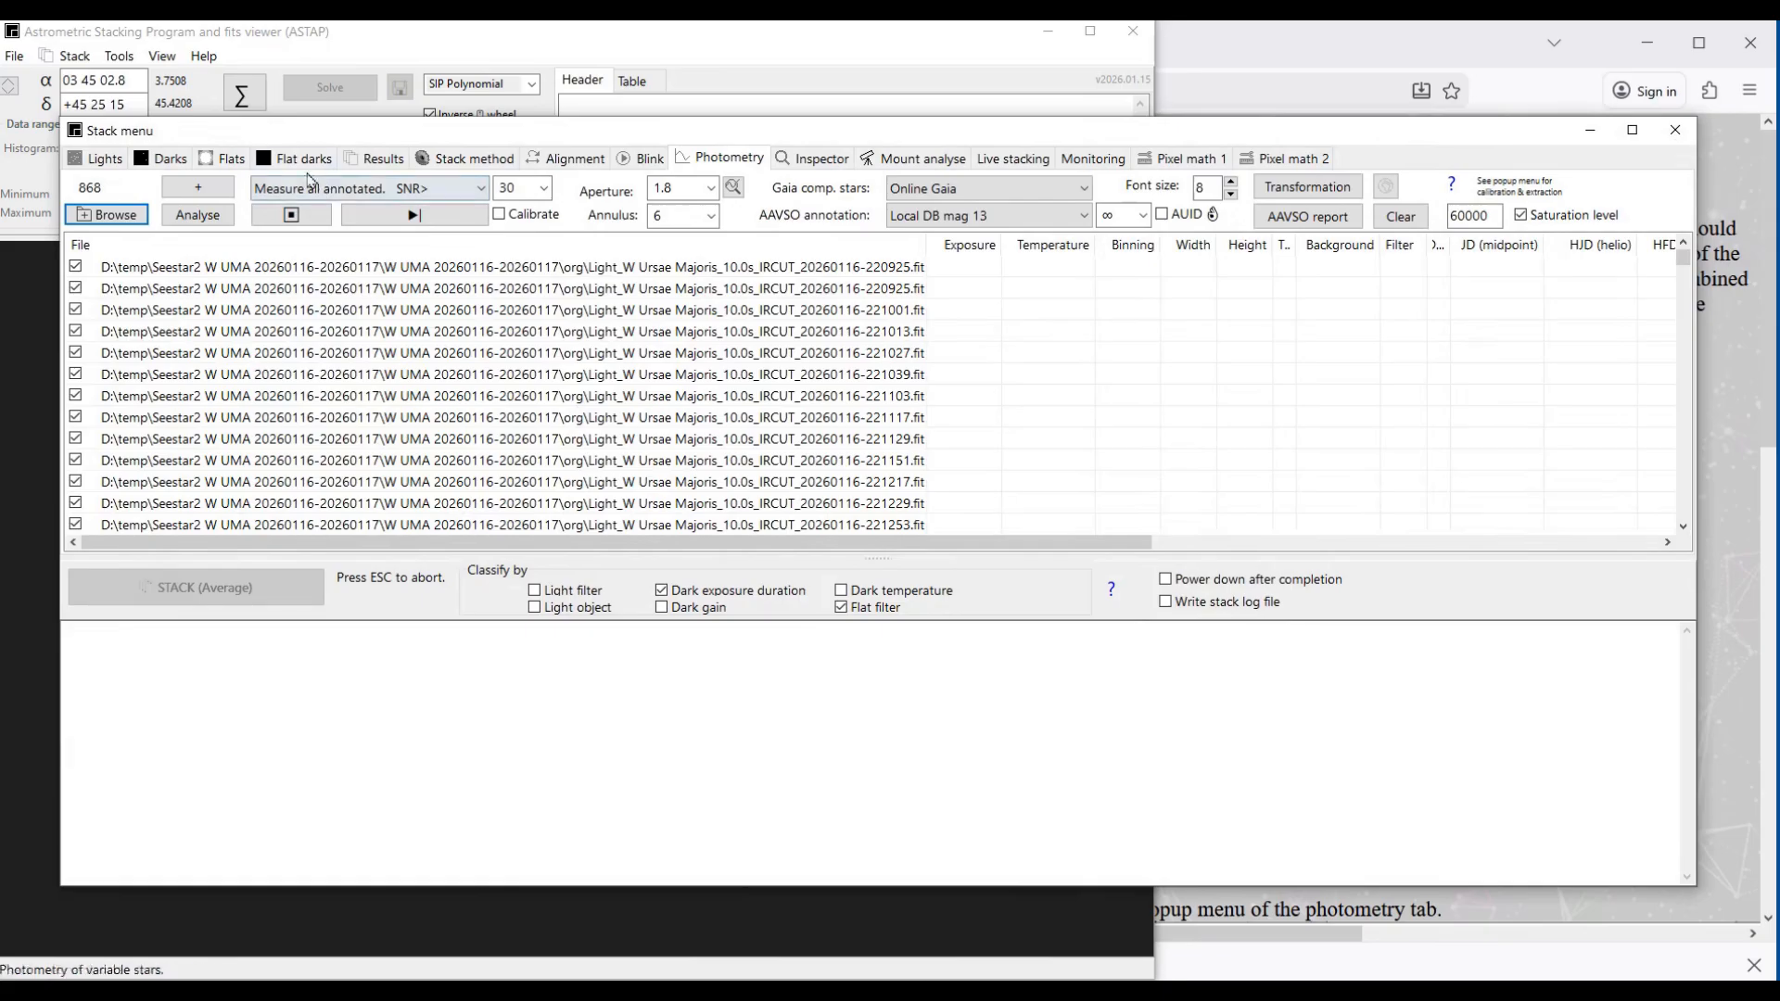
Step: Move the stack menu clear of the viewer, display the first listed frame and examine its raw pixel pattern
{"action": "left_click_drag", "start_coordinate": [299, 135], "coordinate": [1091, 195]}
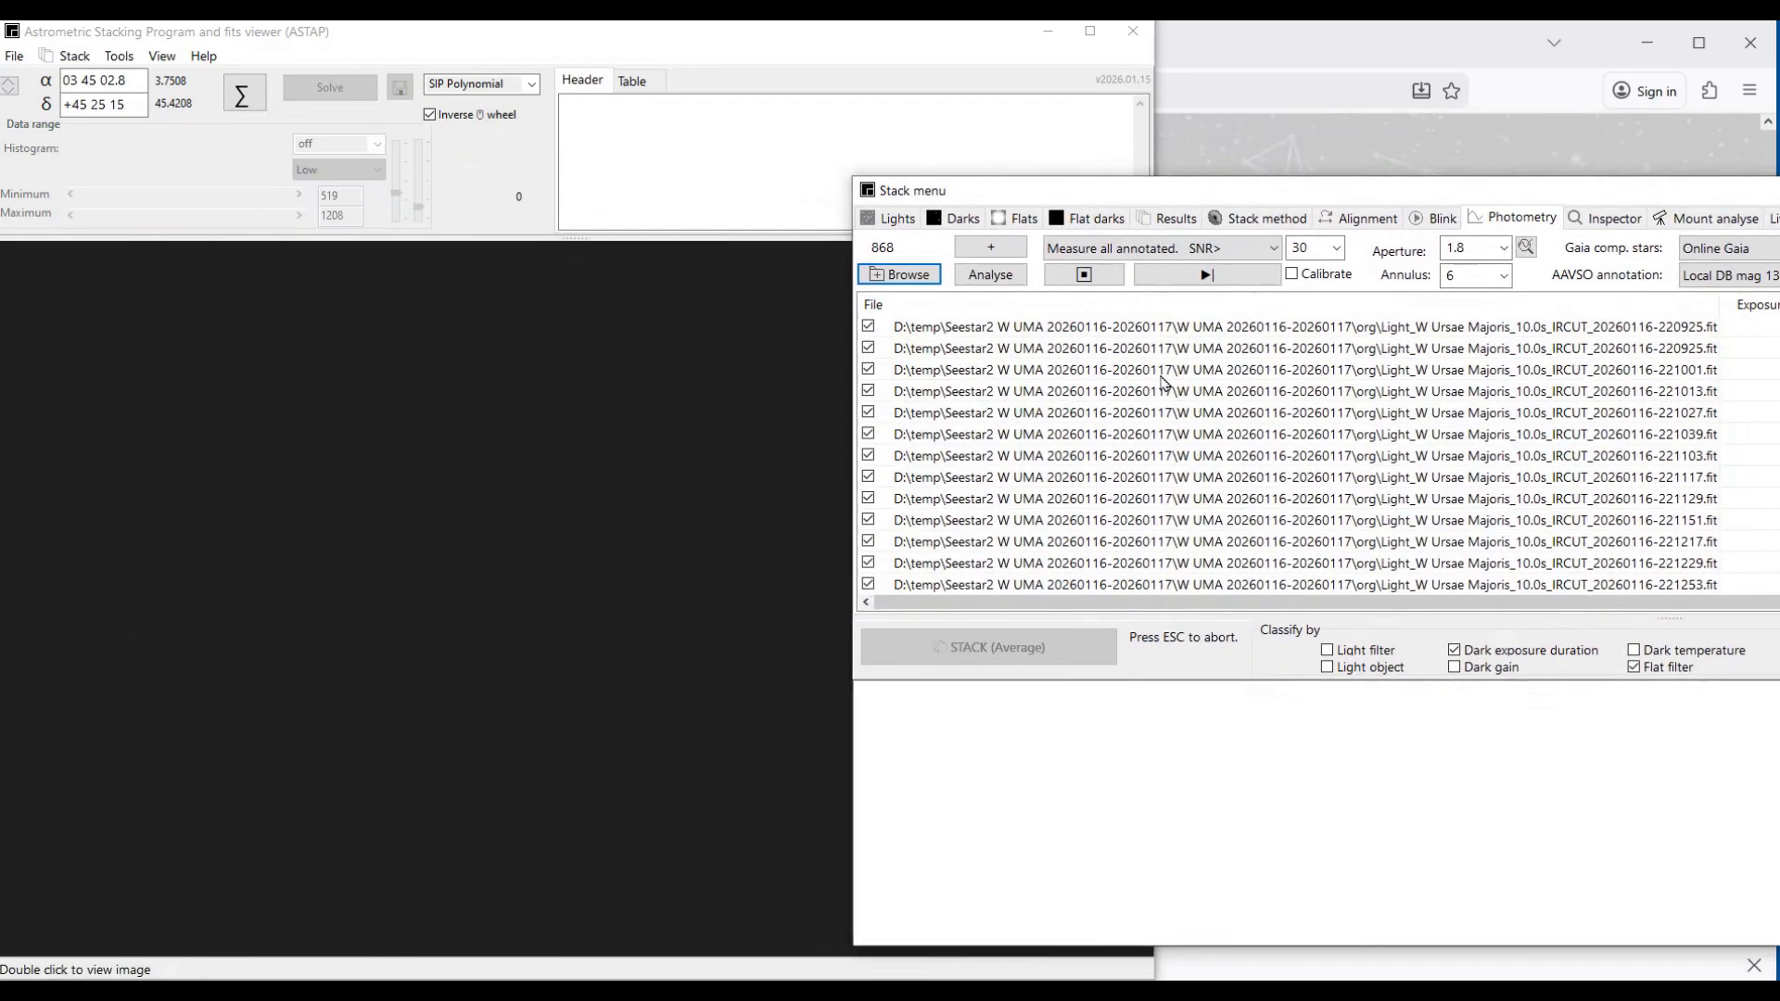
{"action": "double_click", "coordinate": [1130, 329]}
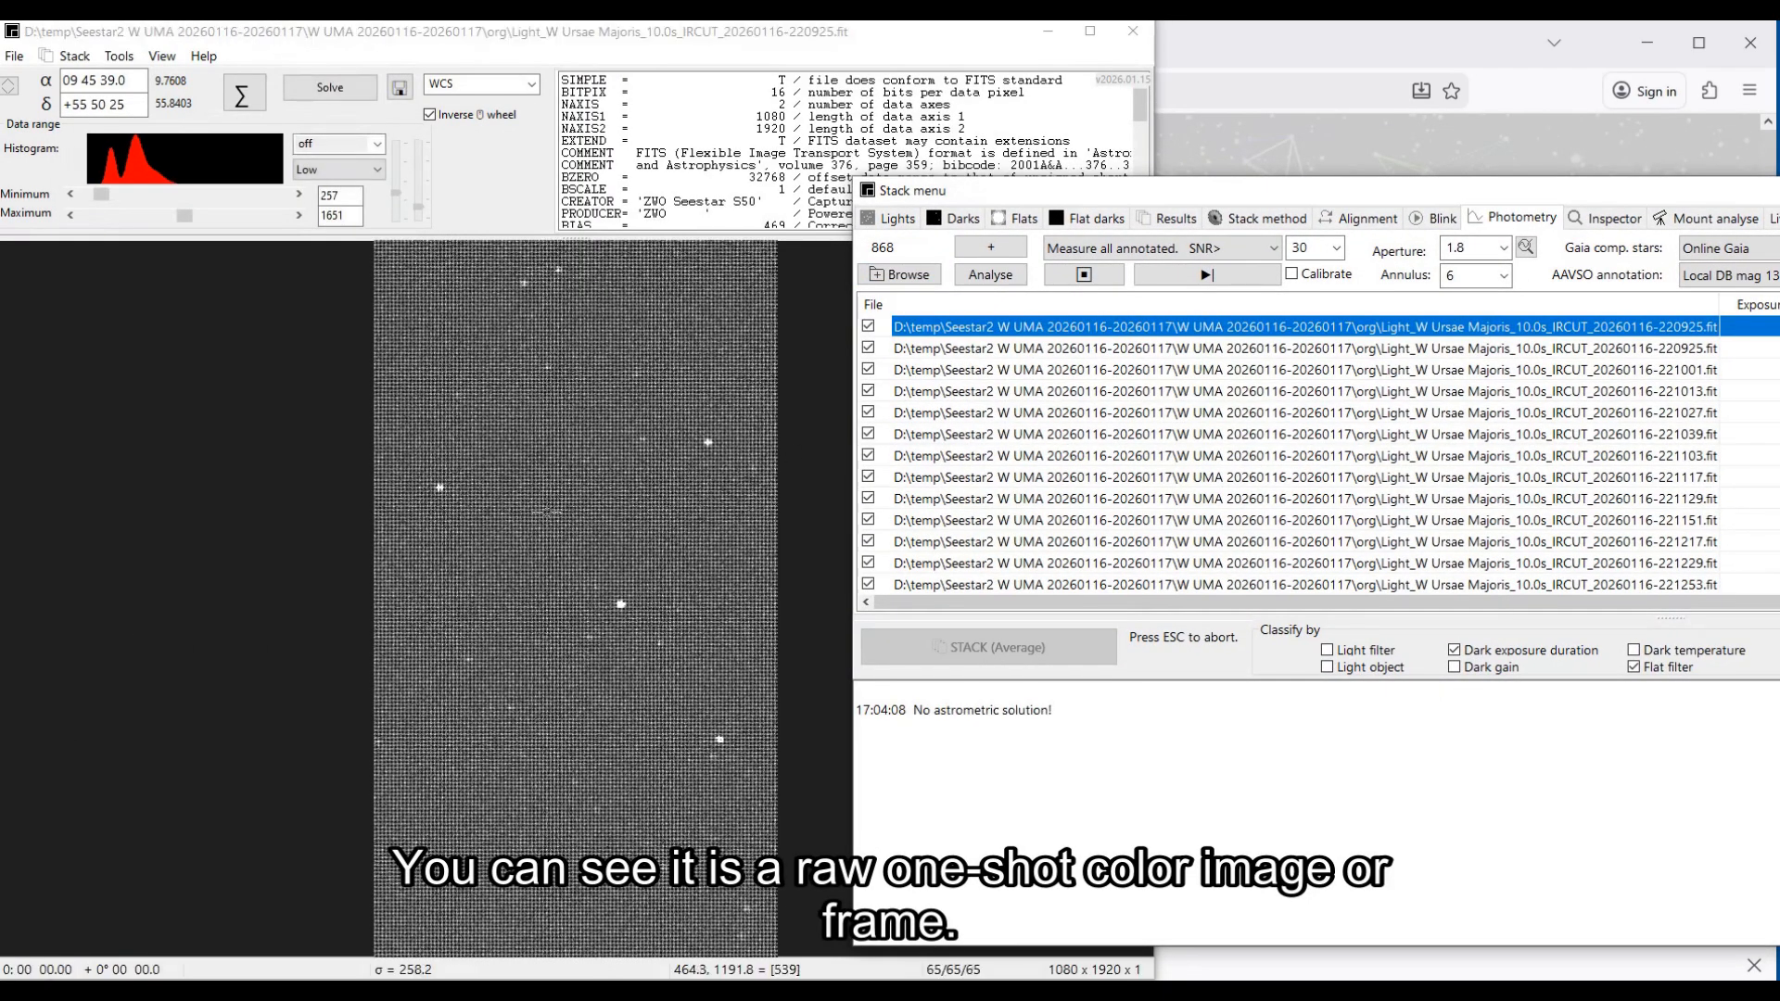
{"action": "scroll", "coordinate": [545, 510], "scroll_direction": "up", "scroll_amount": 3}
{"action": "scroll", "coordinate": [496, 539], "scroll_direction": "up", "scroll_amount": 1}
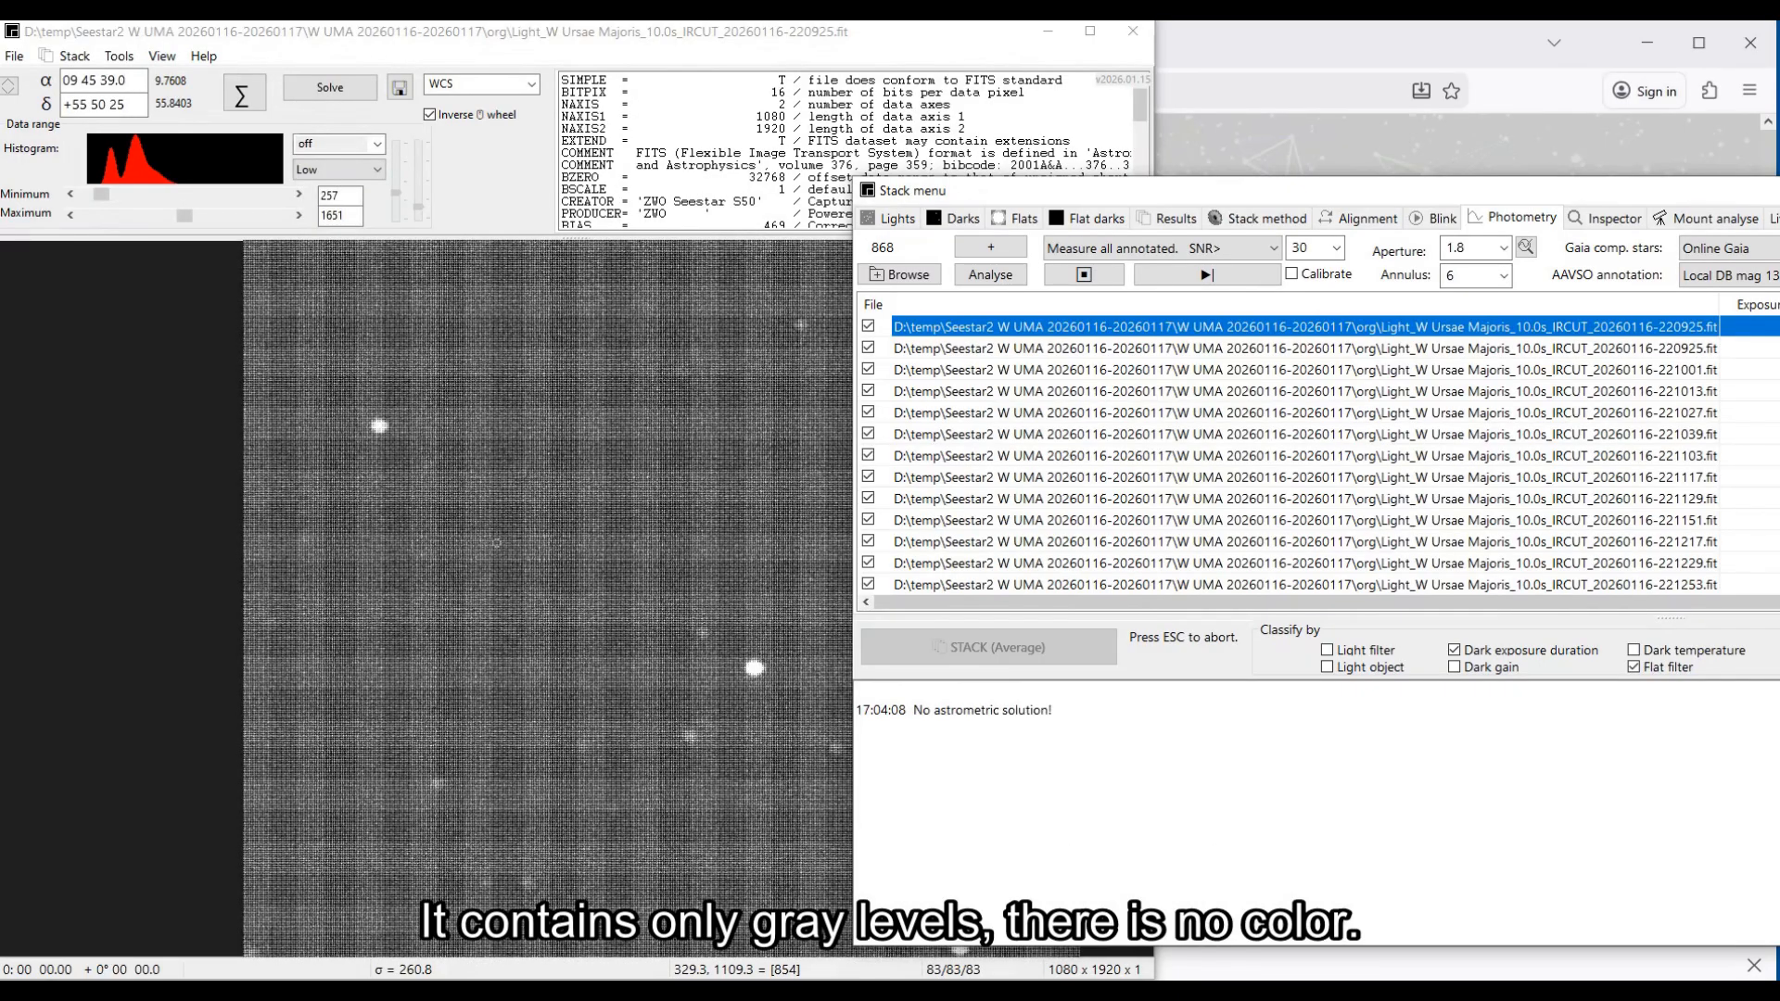
{"action": "scroll", "coordinate": [511, 510], "scroll_direction": "up", "scroll_amount": 3}
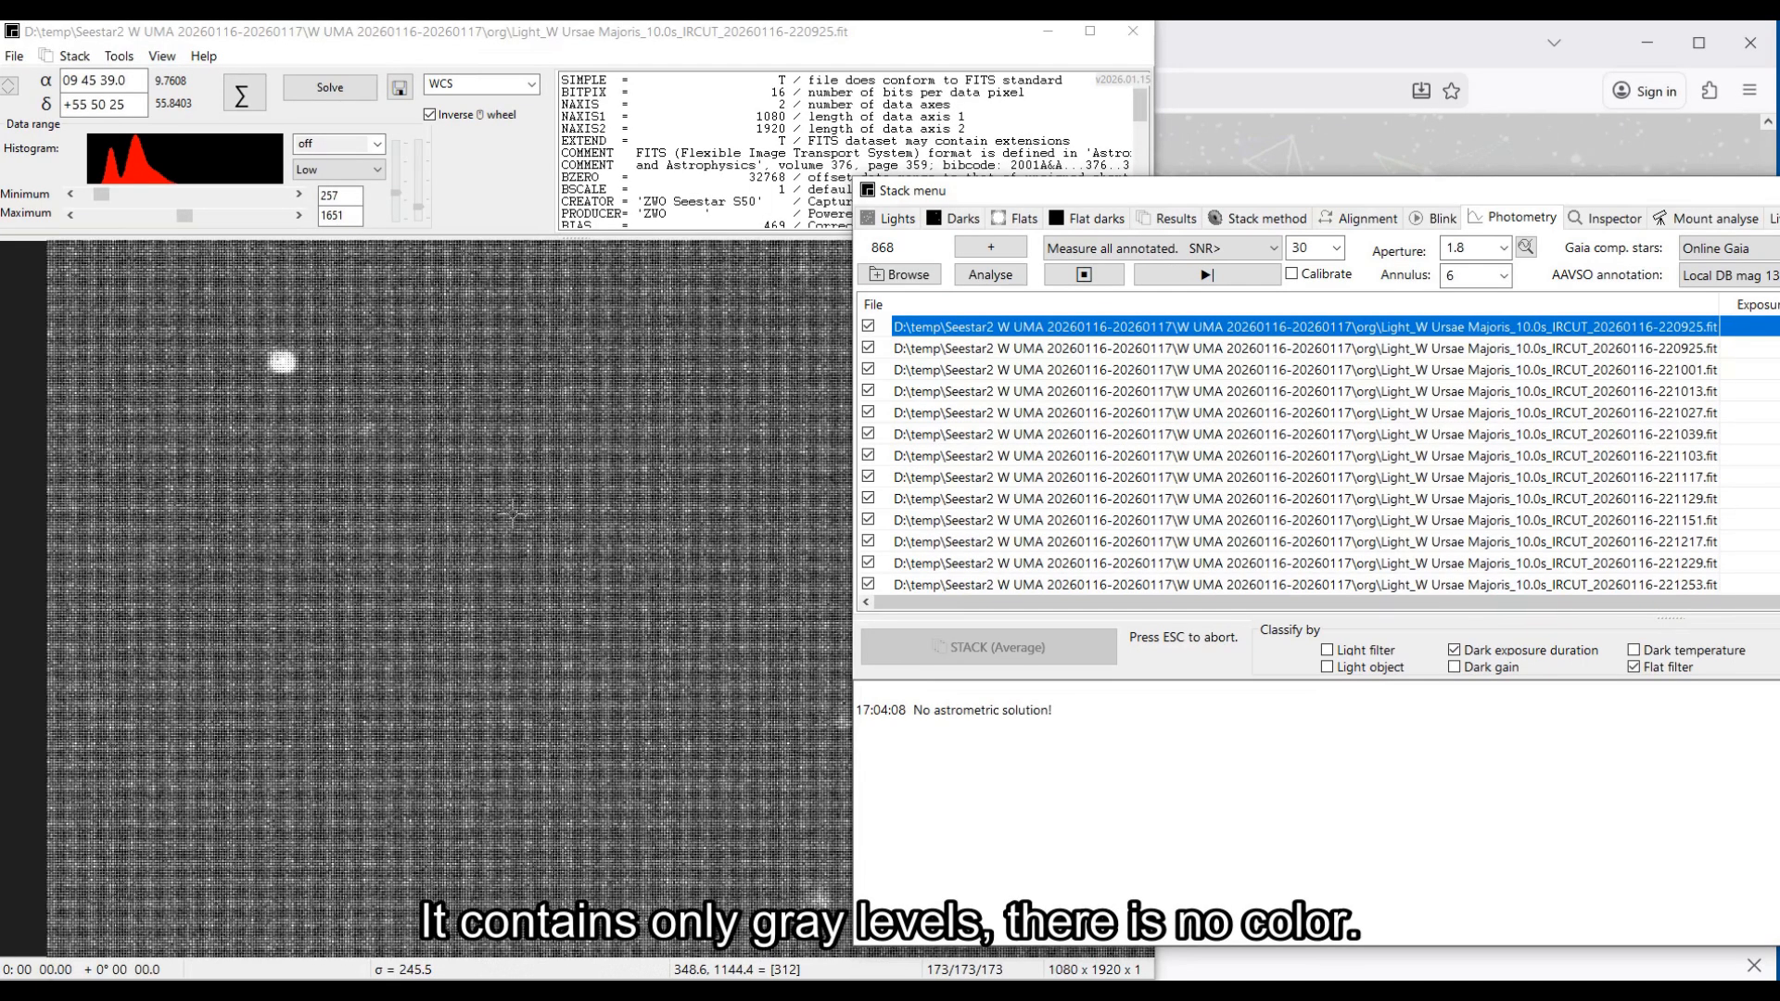
{"action": "scroll", "coordinate": [483, 492], "scroll_direction": "up", "scroll_amount": 3}
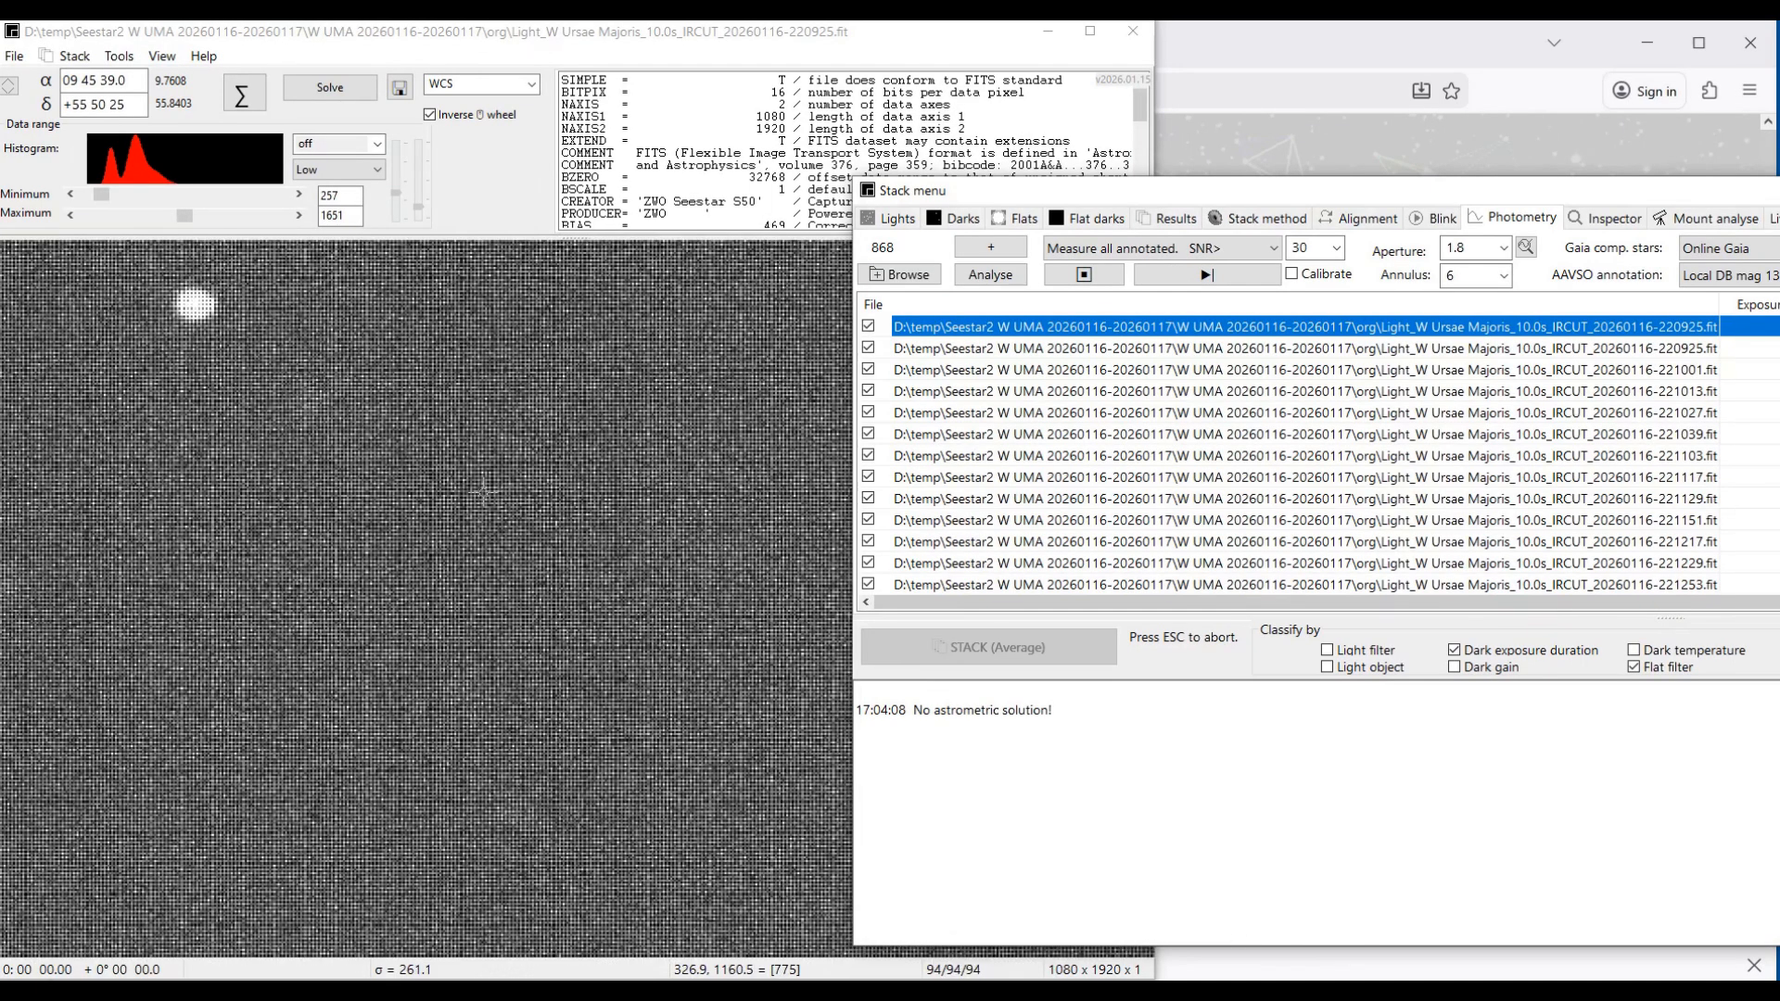
{"action": "scroll", "coordinate": [483, 493], "scroll_direction": "down", "scroll_amount": 5}
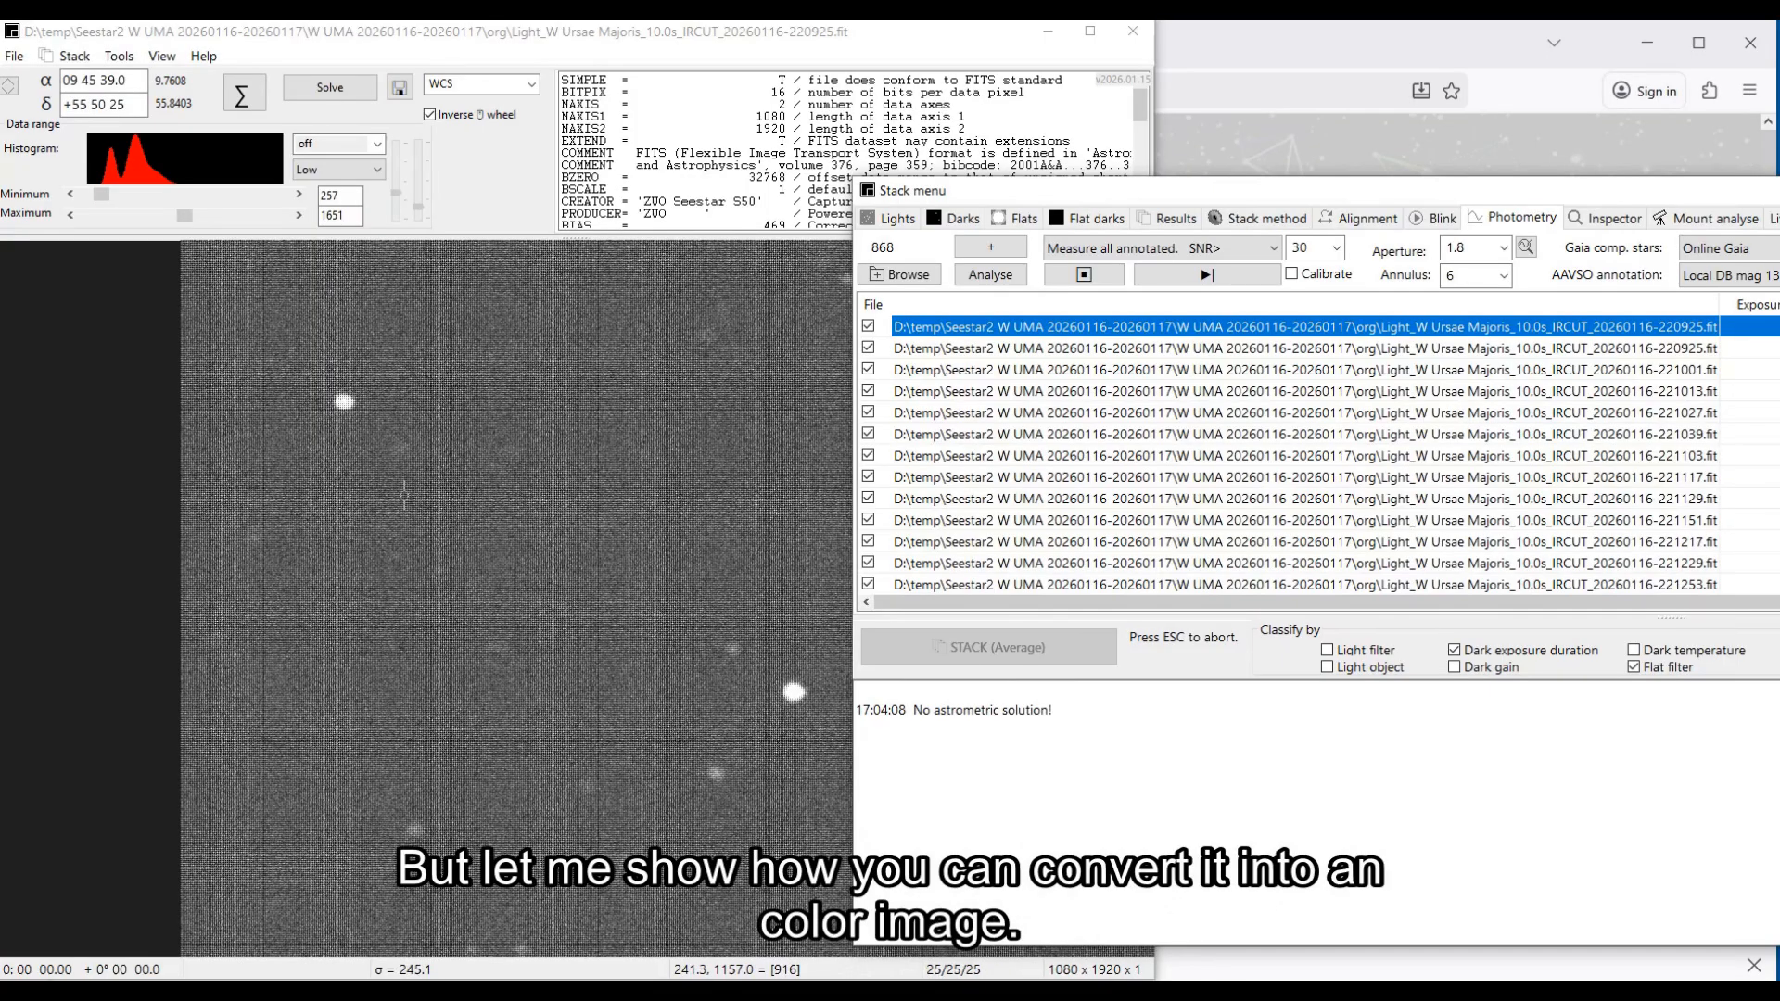
Step: Convert the displayed raw frame to colour by de-mosaicing its Bayer matrix
{"action": "left_click", "coordinate": [405, 433]}
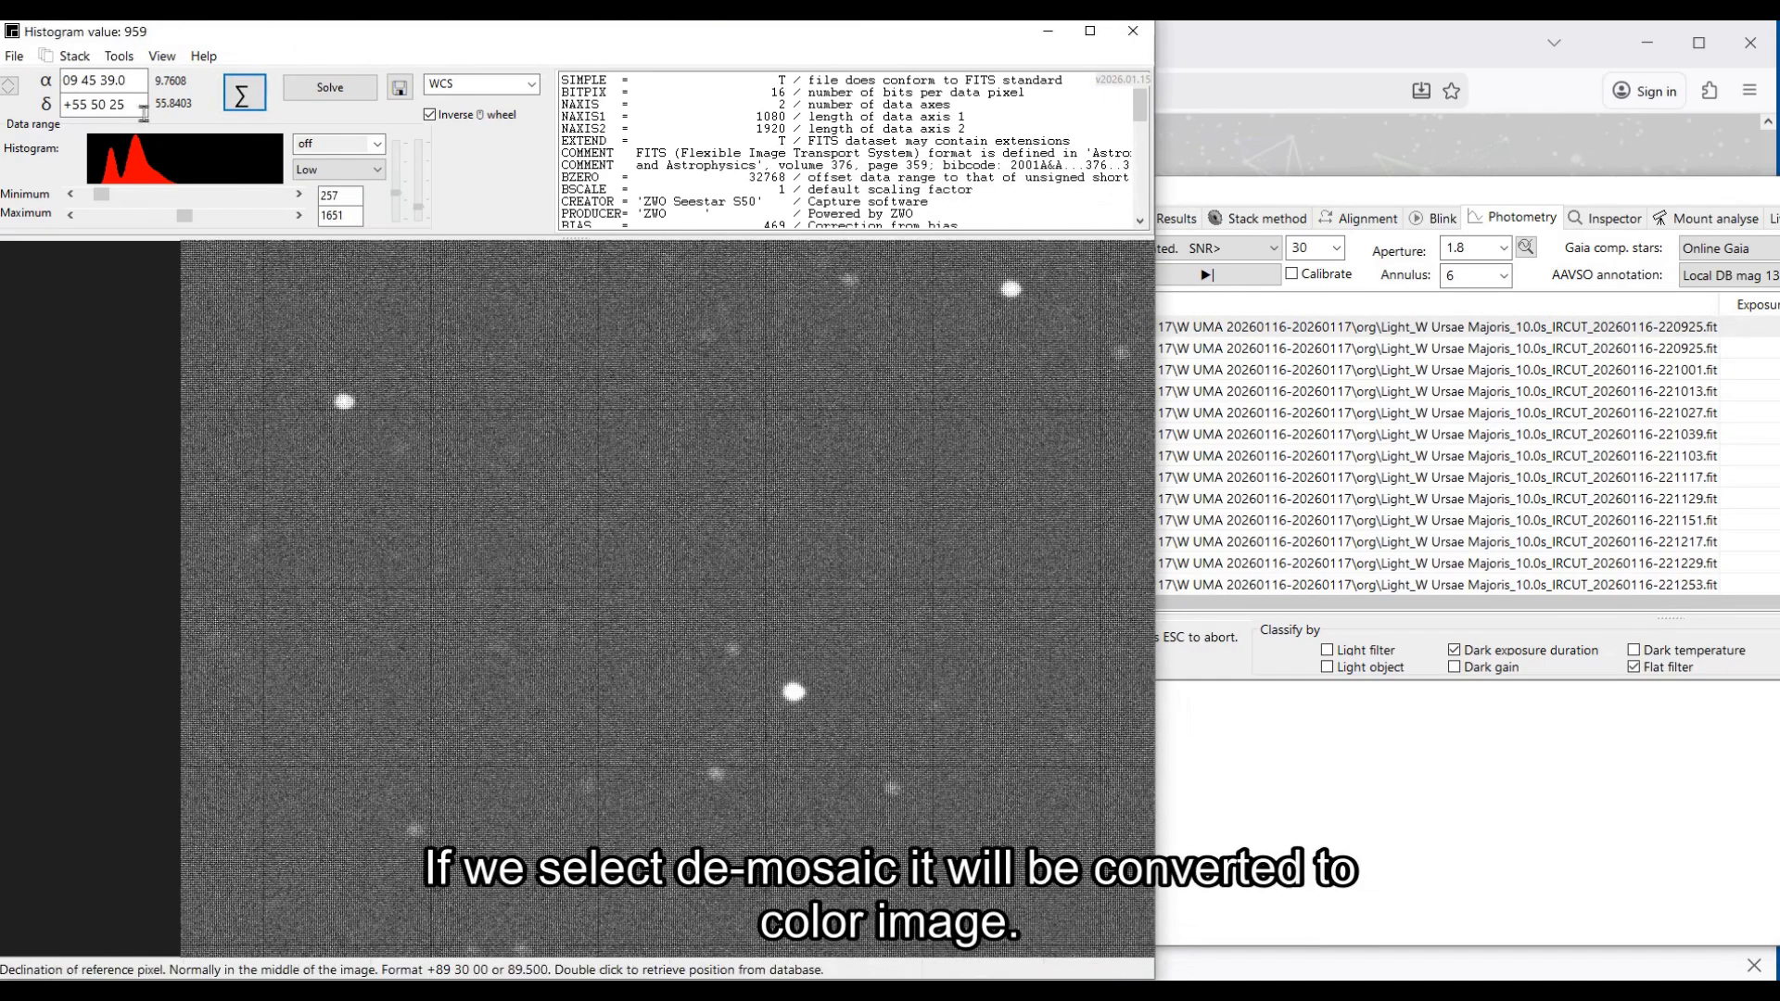
{"action": "left_click", "coordinate": [119, 56]}
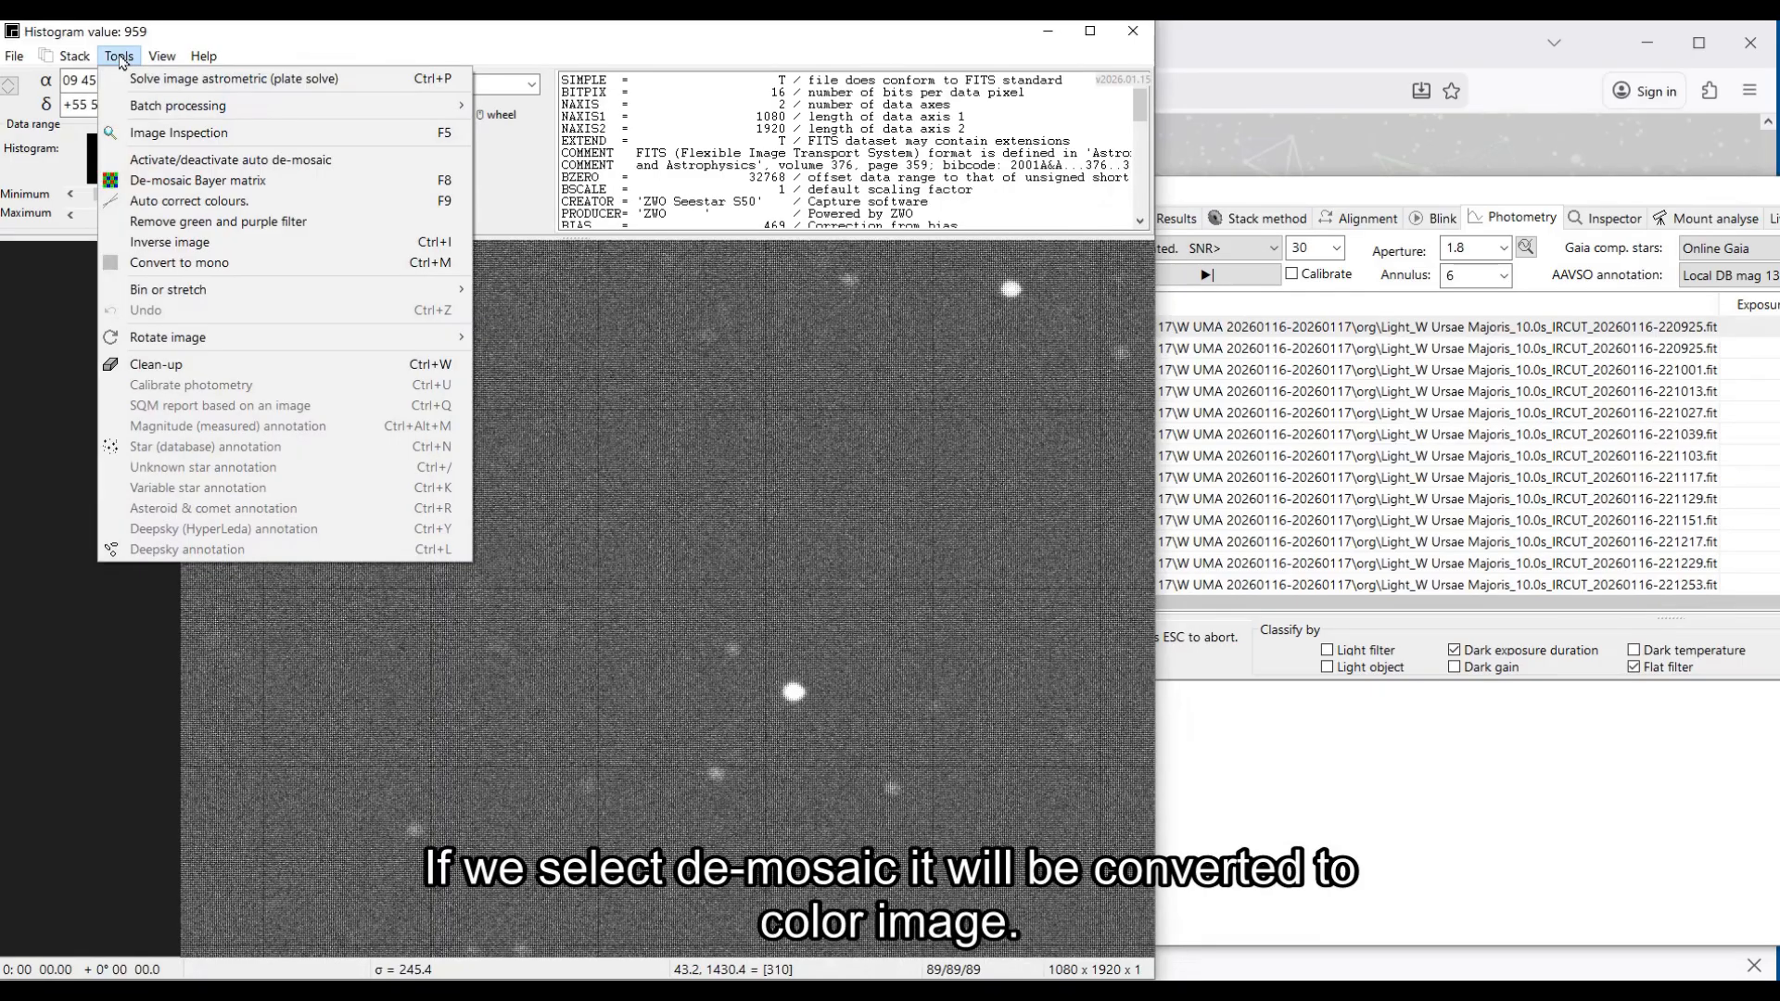
{"action": "left_click", "coordinate": [146, 183]}
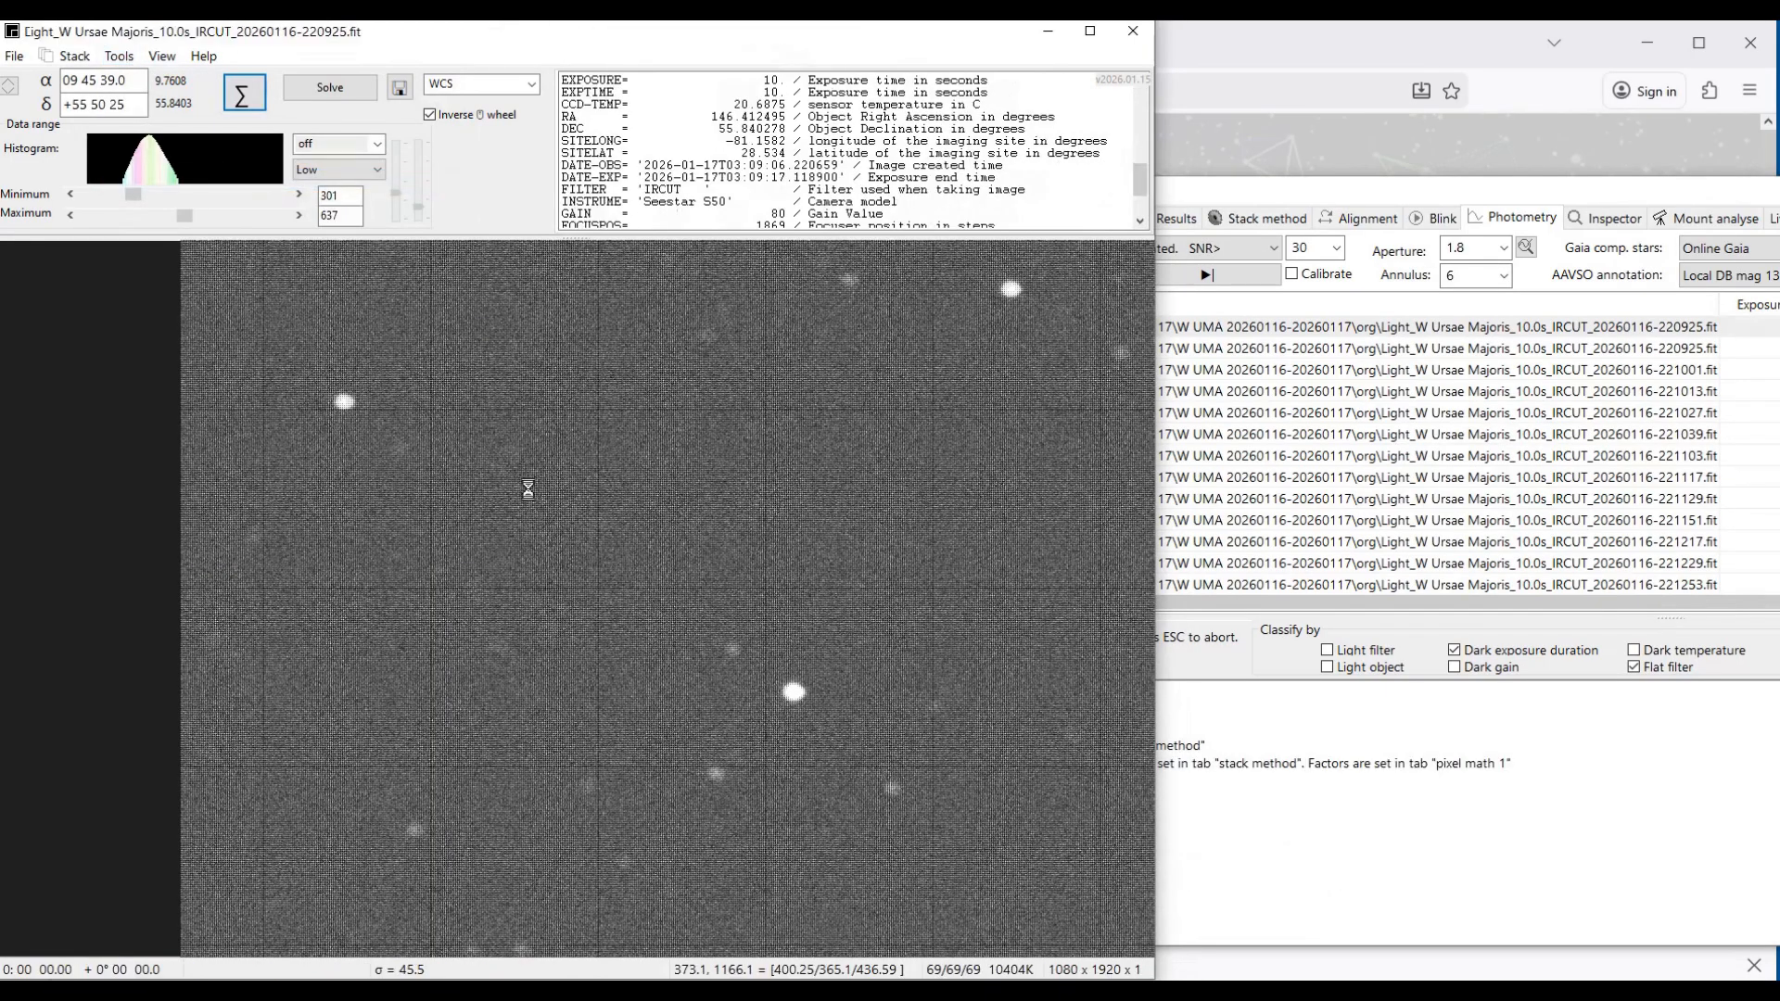
Step: Examine the colour rendering of the stars and background across the de-mosaiced frame
{"action": "scroll", "coordinate": [464, 491], "scroll_direction": "down", "scroll_amount": 1}
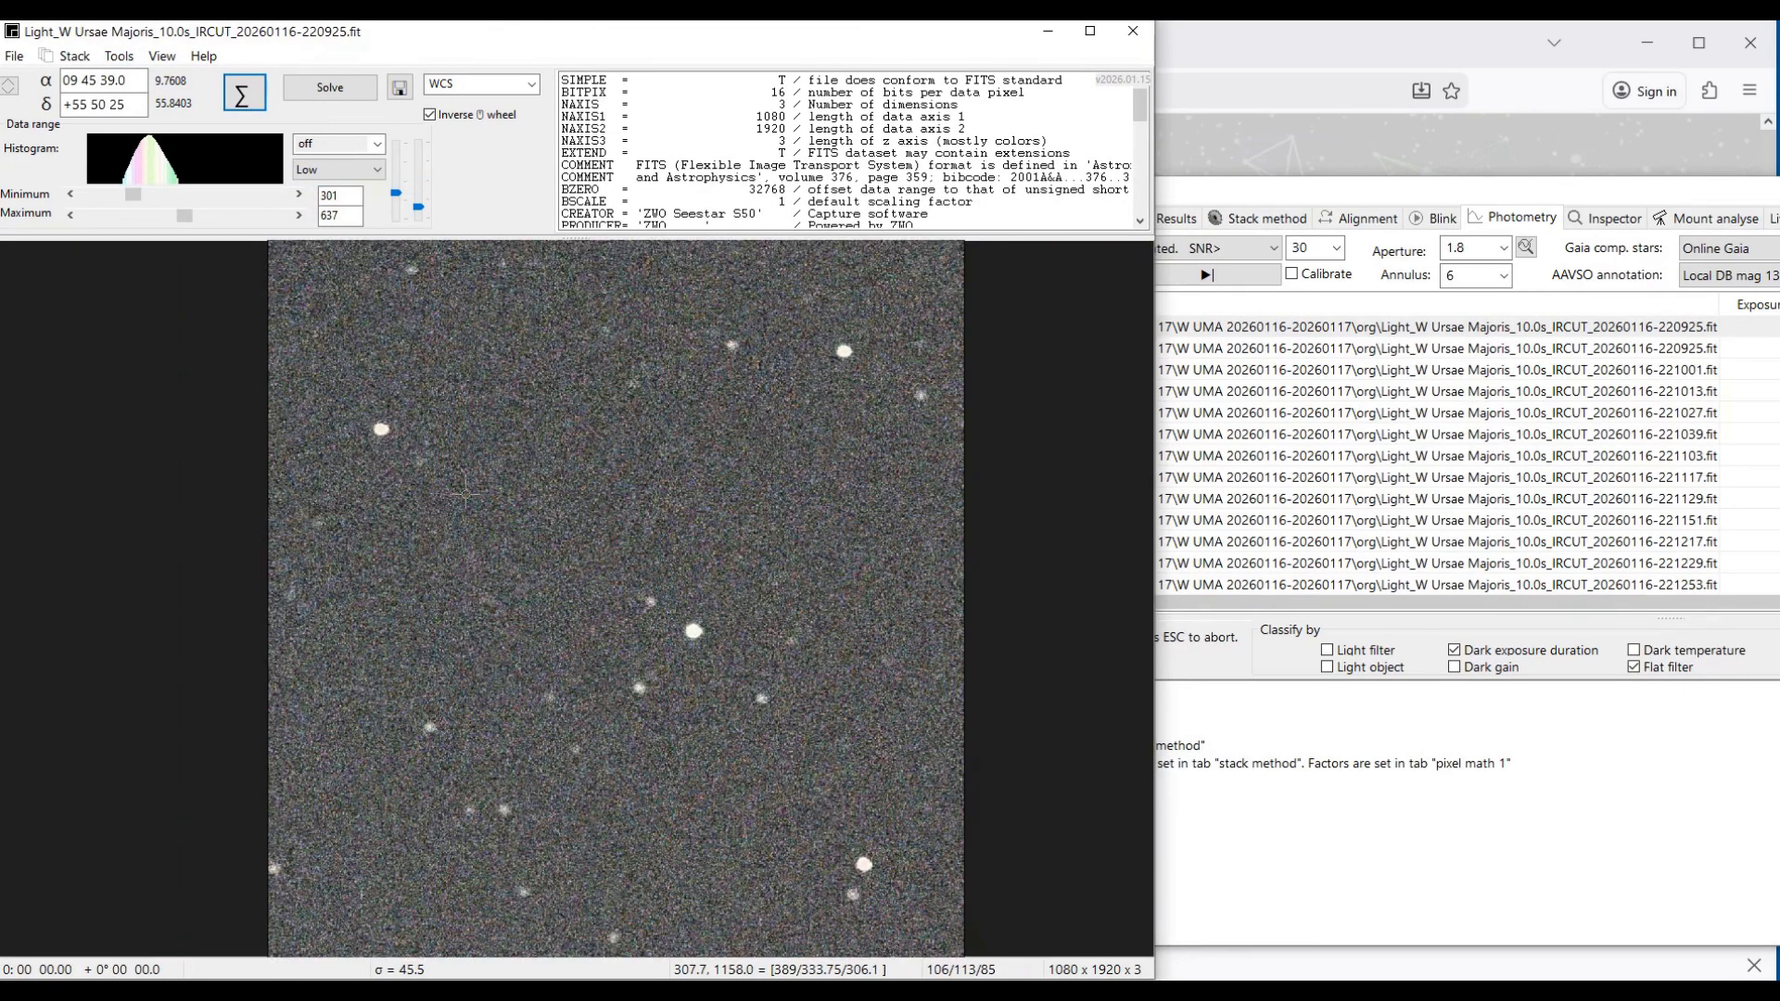
{"action": "scroll", "coordinate": [464, 491], "scroll_direction": "up", "scroll_amount": 2}
{"action": "left_click_drag", "start_coordinate": [466, 424], "coordinate": [558, 707]}
{"action": "left_click_drag", "start_coordinate": [743, 554], "coordinate": [406, 602]}
{"action": "left_click_drag", "start_coordinate": [799, 603], "coordinate": [573, 652]}
{"action": "scroll", "coordinate": [577, 632], "scroll_direction": "up", "scroll_amount": 3}
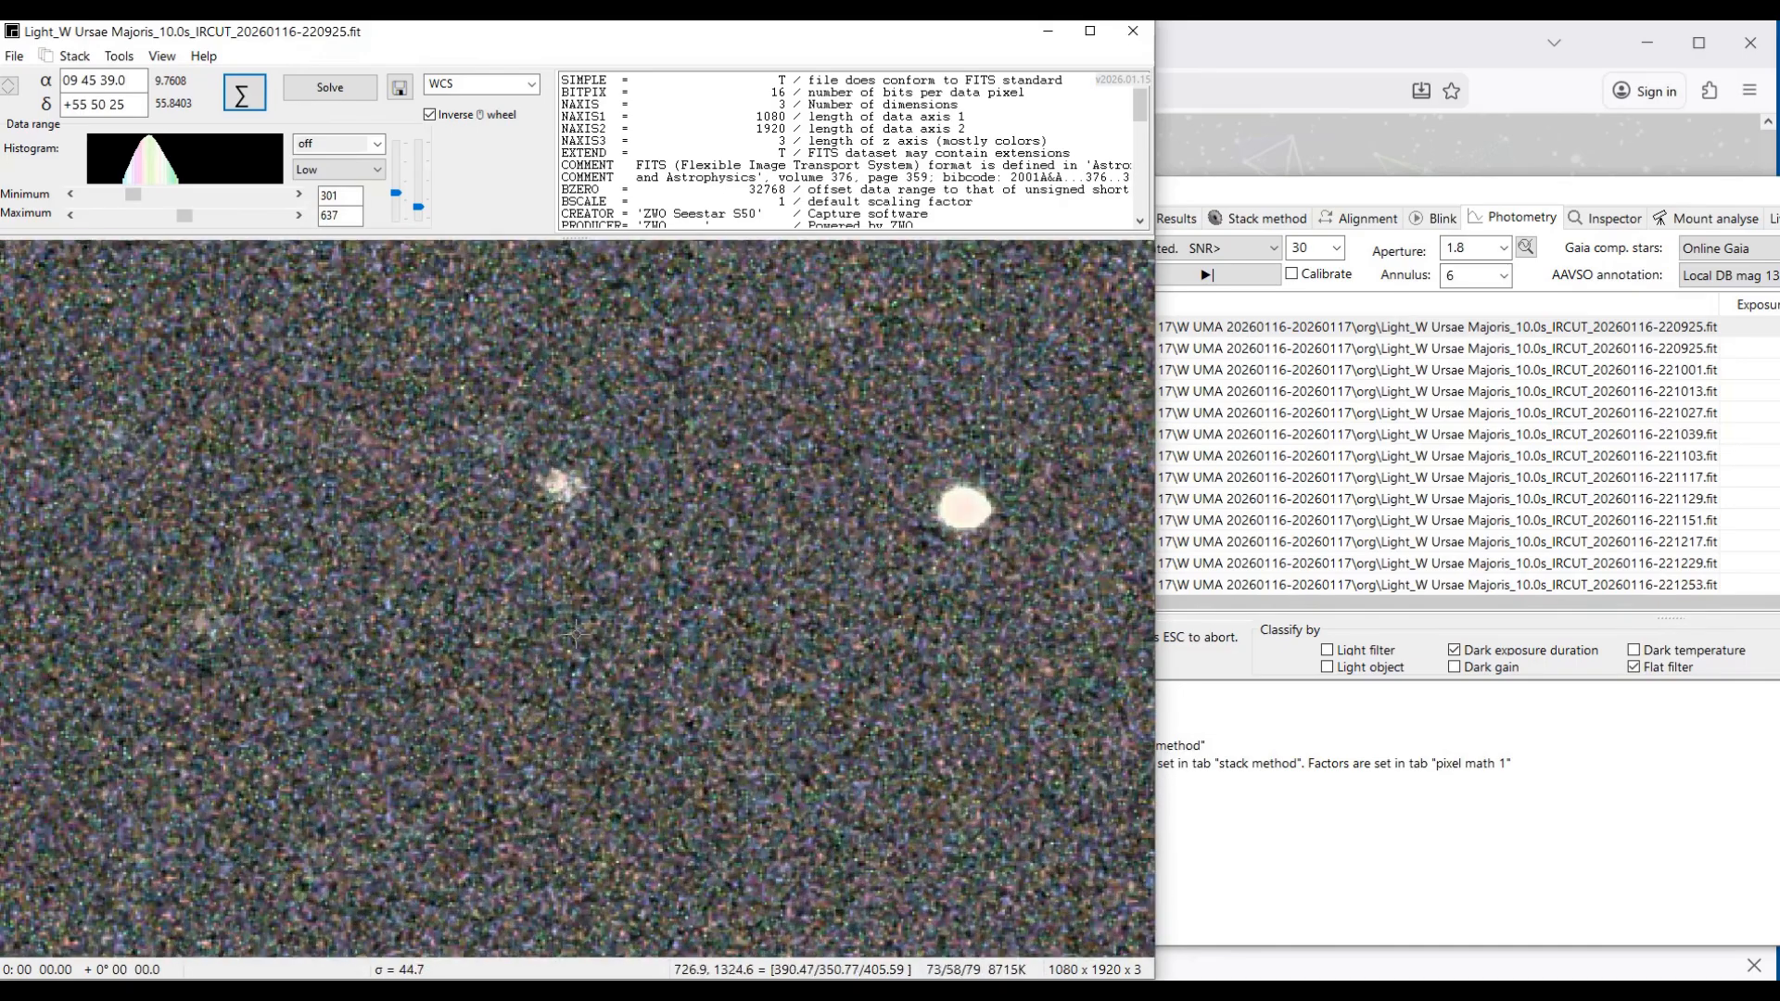
{"action": "scroll", "coordinate": [575, 631], "scroll_direction": "down", "scroll_amount": 5}
{"action": "left_click_drag", "start_coordinate": [363, 625], "coordinate": [500, 415]}
{"action": "left_click_drag", "start_coordinate": [516, 707], "coordinate": [456, 412]}
{"action": "left_click_drag", "start_coordinate": [407, 691], "coordinate": [432, 446]}
{"action": "left_click_drag", "start_coordinate": [520, 708], "coordinate": [532, 441]}
{"action": "left_click_drag", "start_coordinate": [517, 508], "coordinate": [651, 866]}
{"action": "left_click_drag", "start_coordinate": [550, 662], "coordinate": [556, 721]}
{"action": "scroll", "coordinate": [553, 709], "scroll_direction": "down", "scroll_amount": 4}
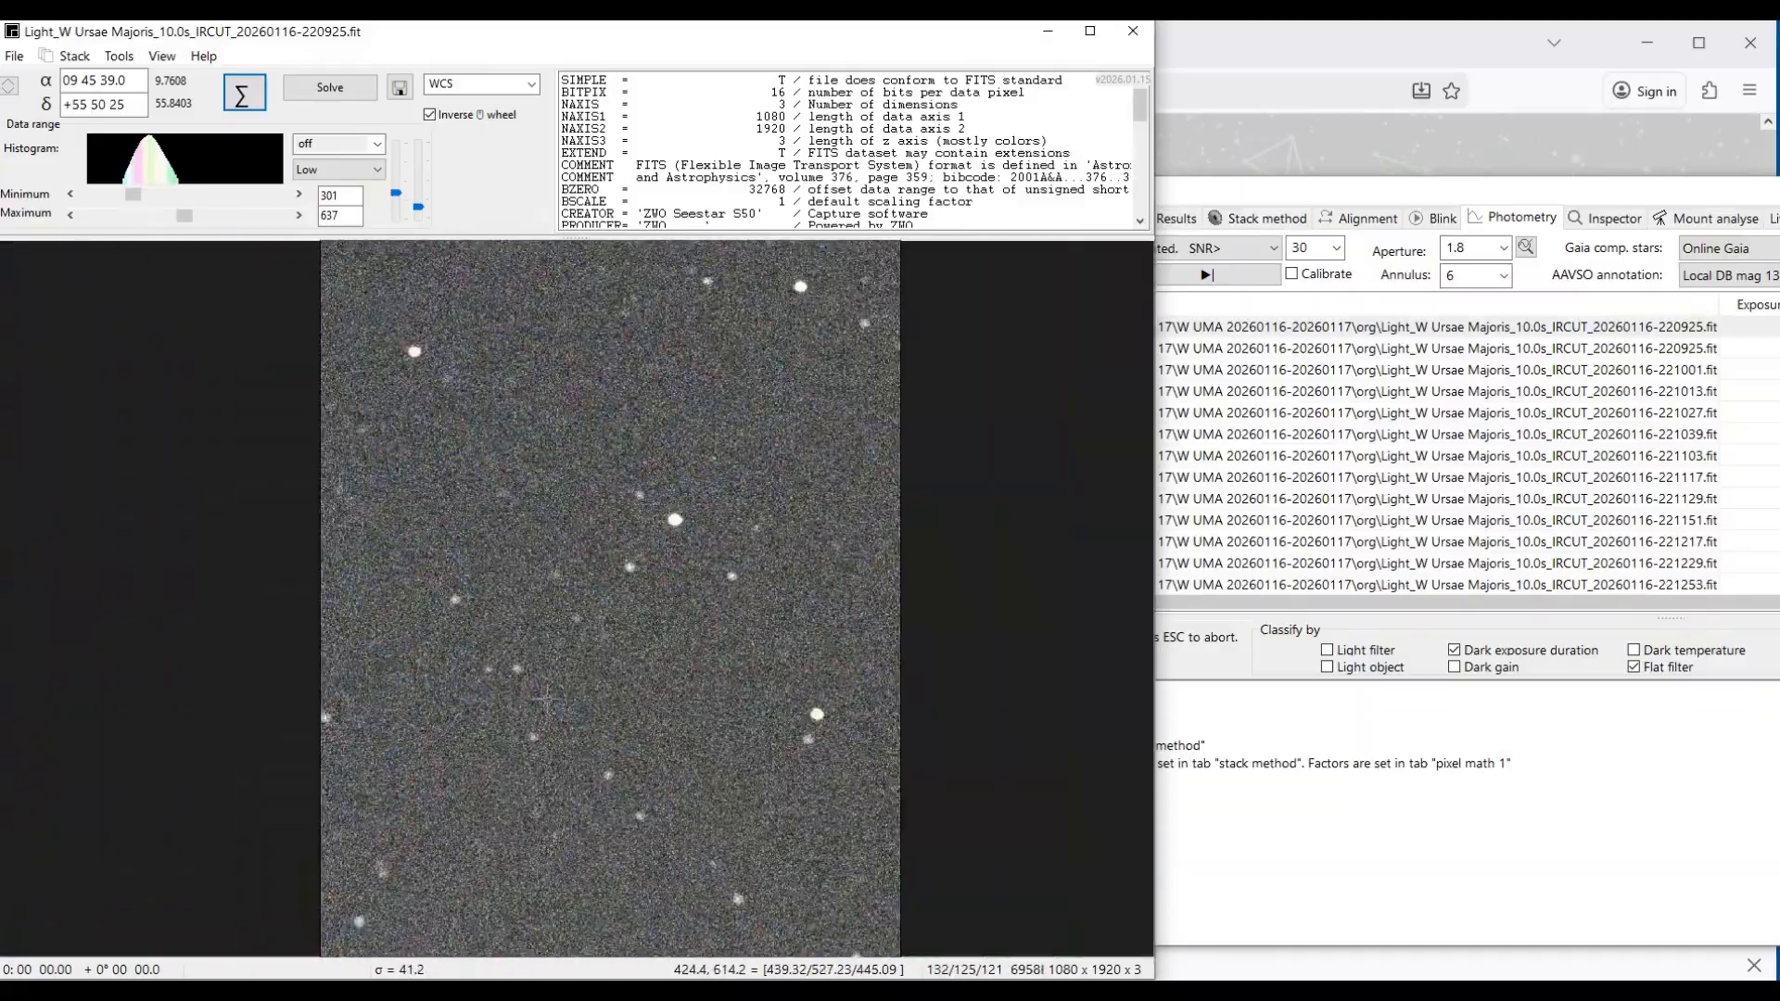
{"action": "scroll", "coordinate": [553, 707], "scroll_direction": "up", "scroll_amount": 4}
{"action": "scroll", "coordinate": [552, 706], "scroll_direction": "down", "scroll_amount": 3}
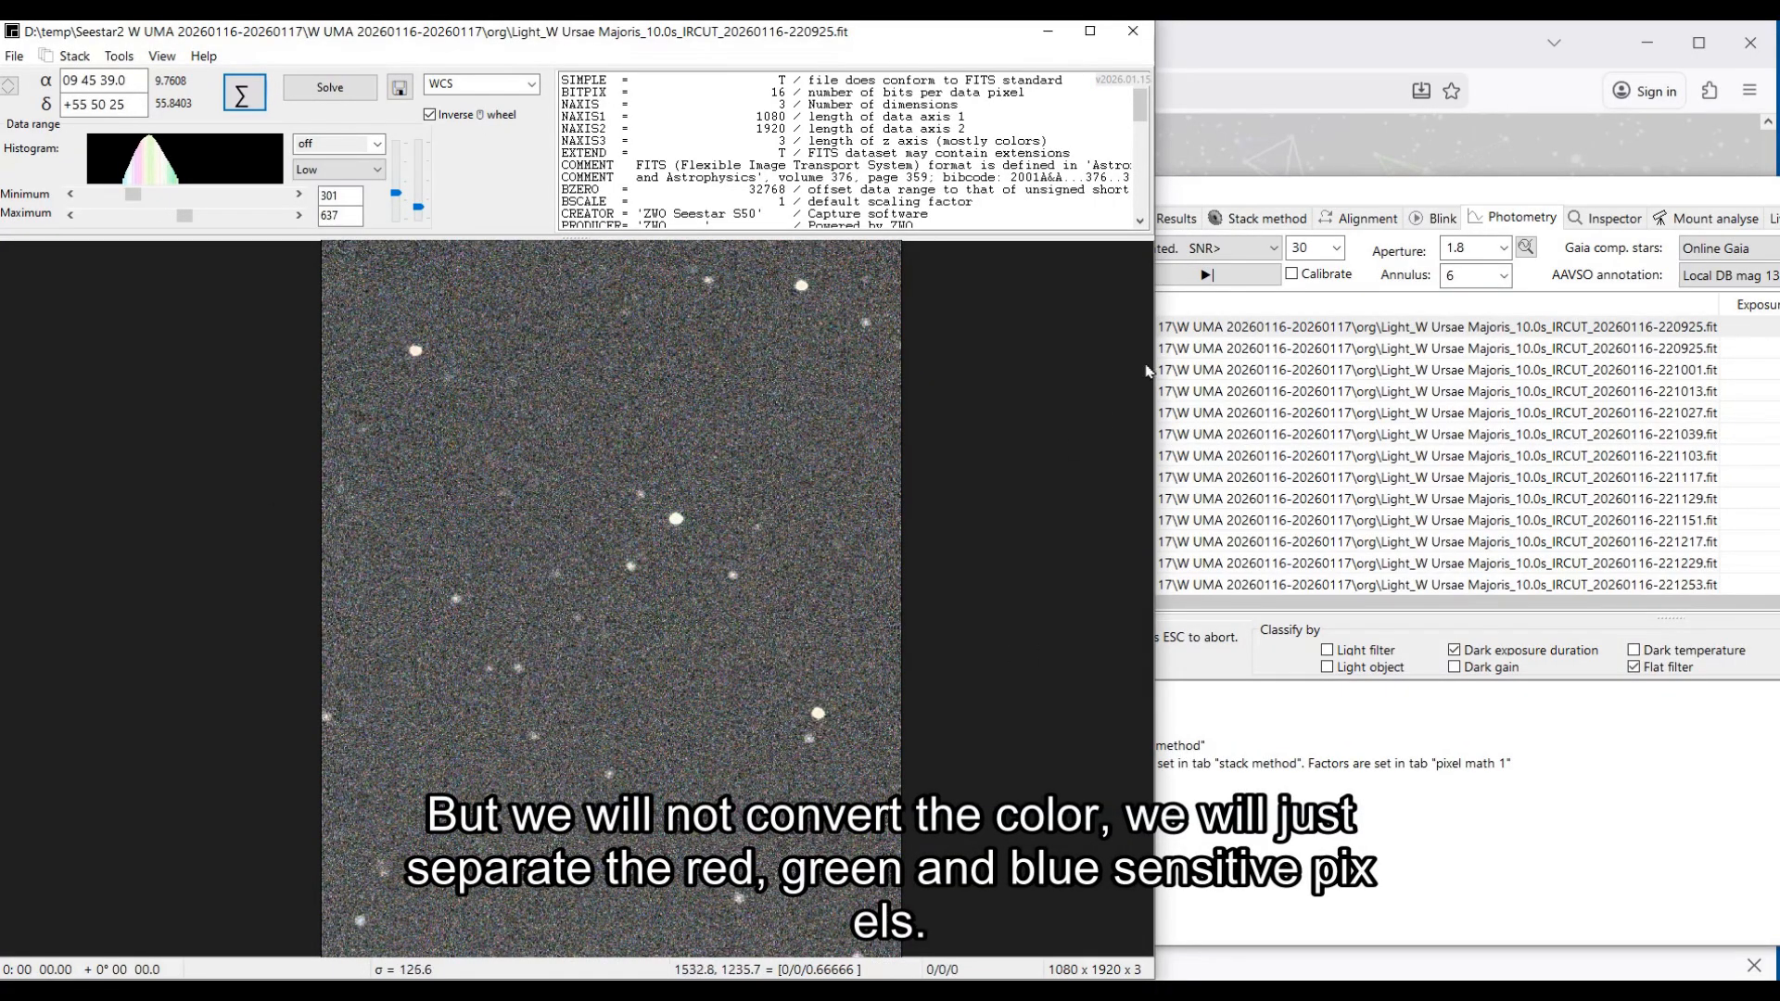
Step: Display the second listed raw frame in the viewer in place of the colour image
{"action": "left_click", "coordinate": [1189, 334]}
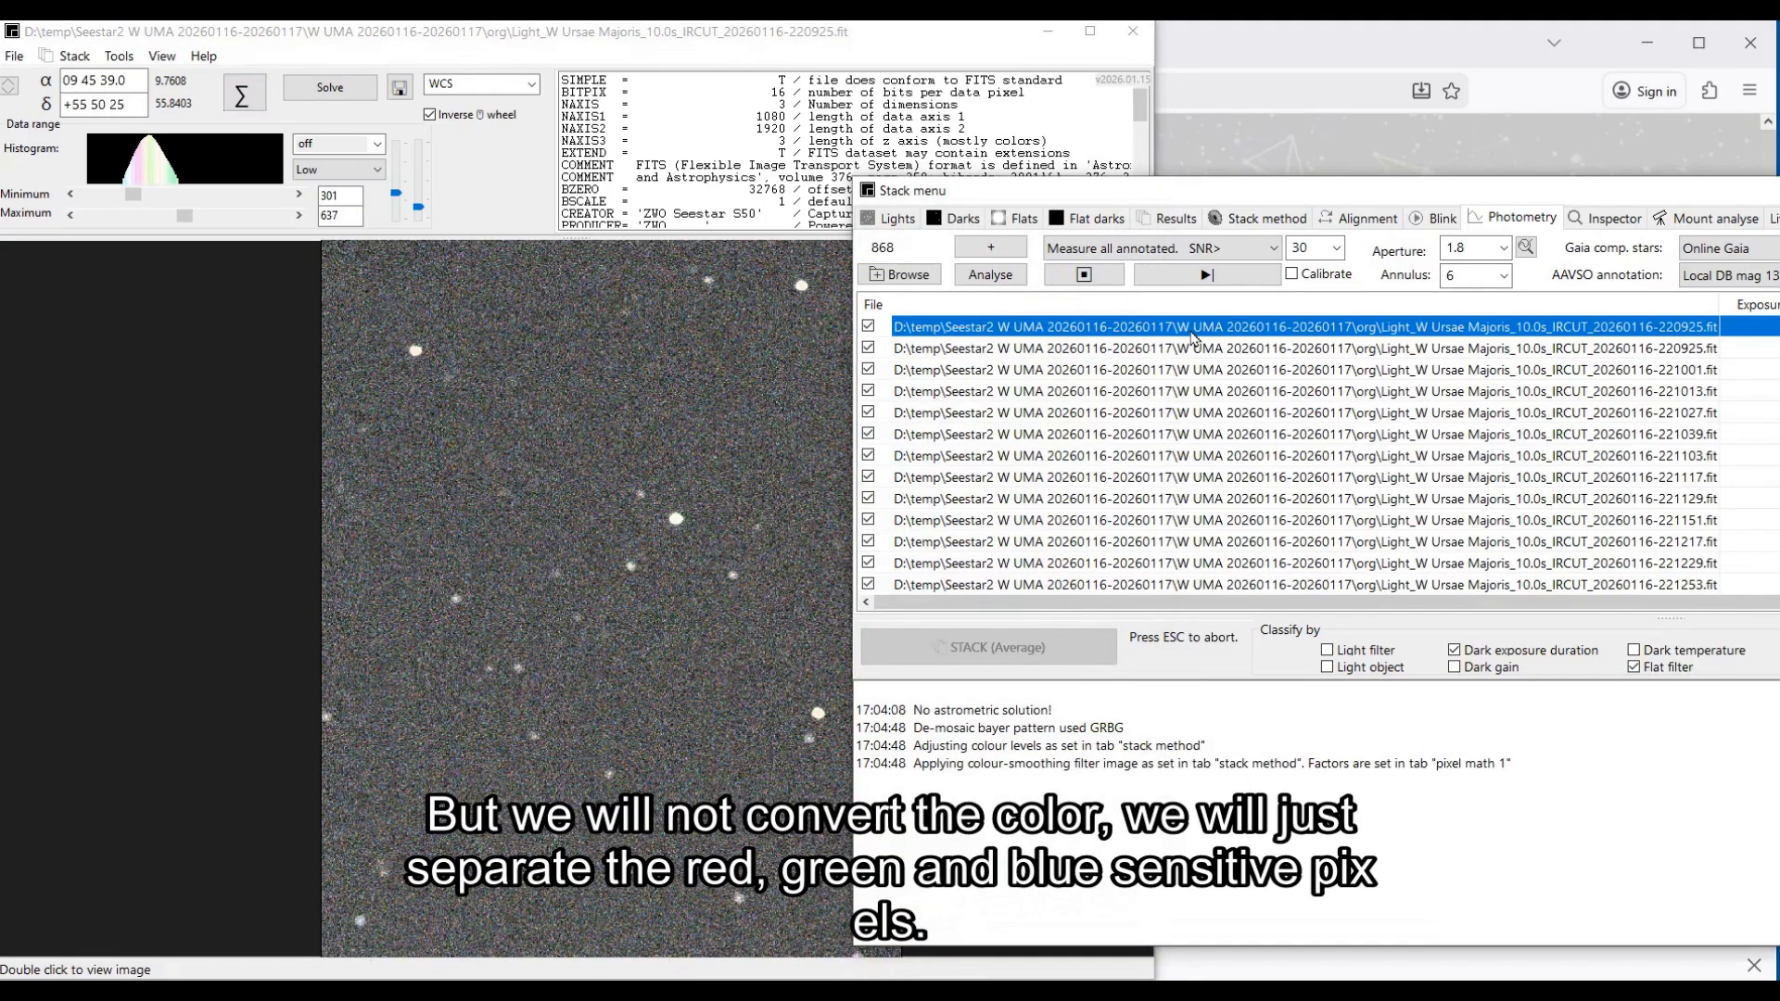
{"action": "left_click", "coordinate": [1225, 169]}
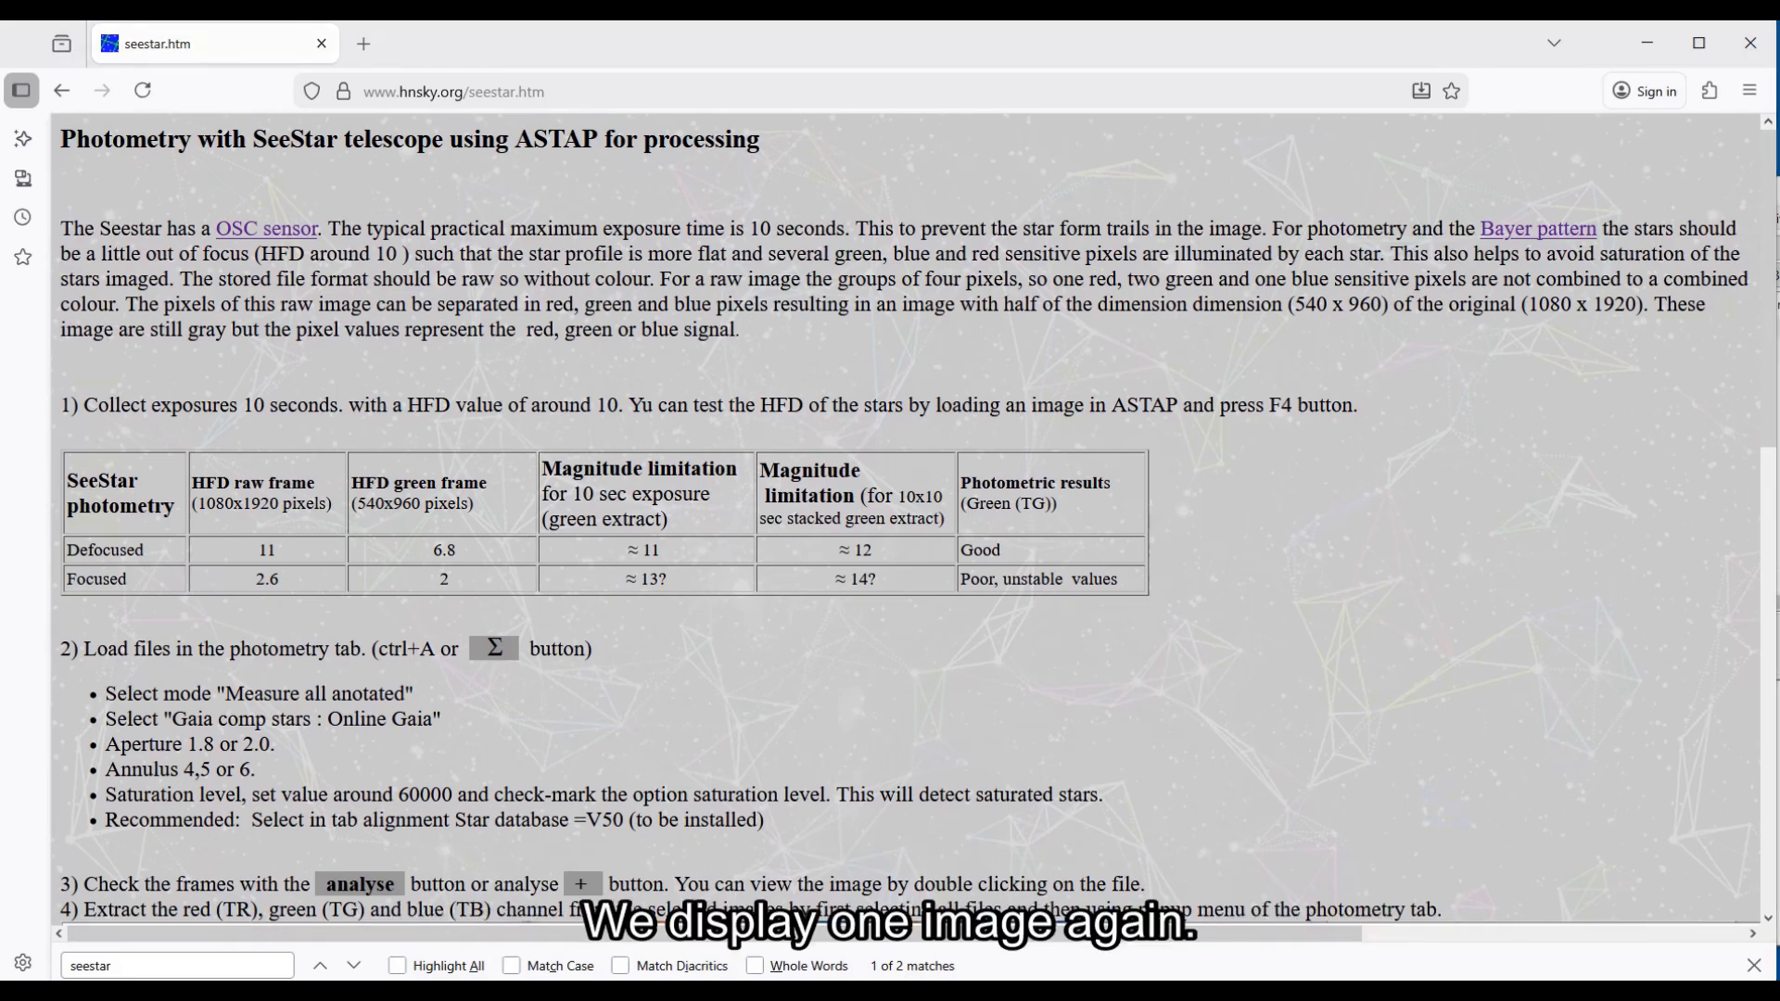
{"action": "key", "text": "alt+Tab"}
{"action": "double_click", "coordinate": [1069, 349]}
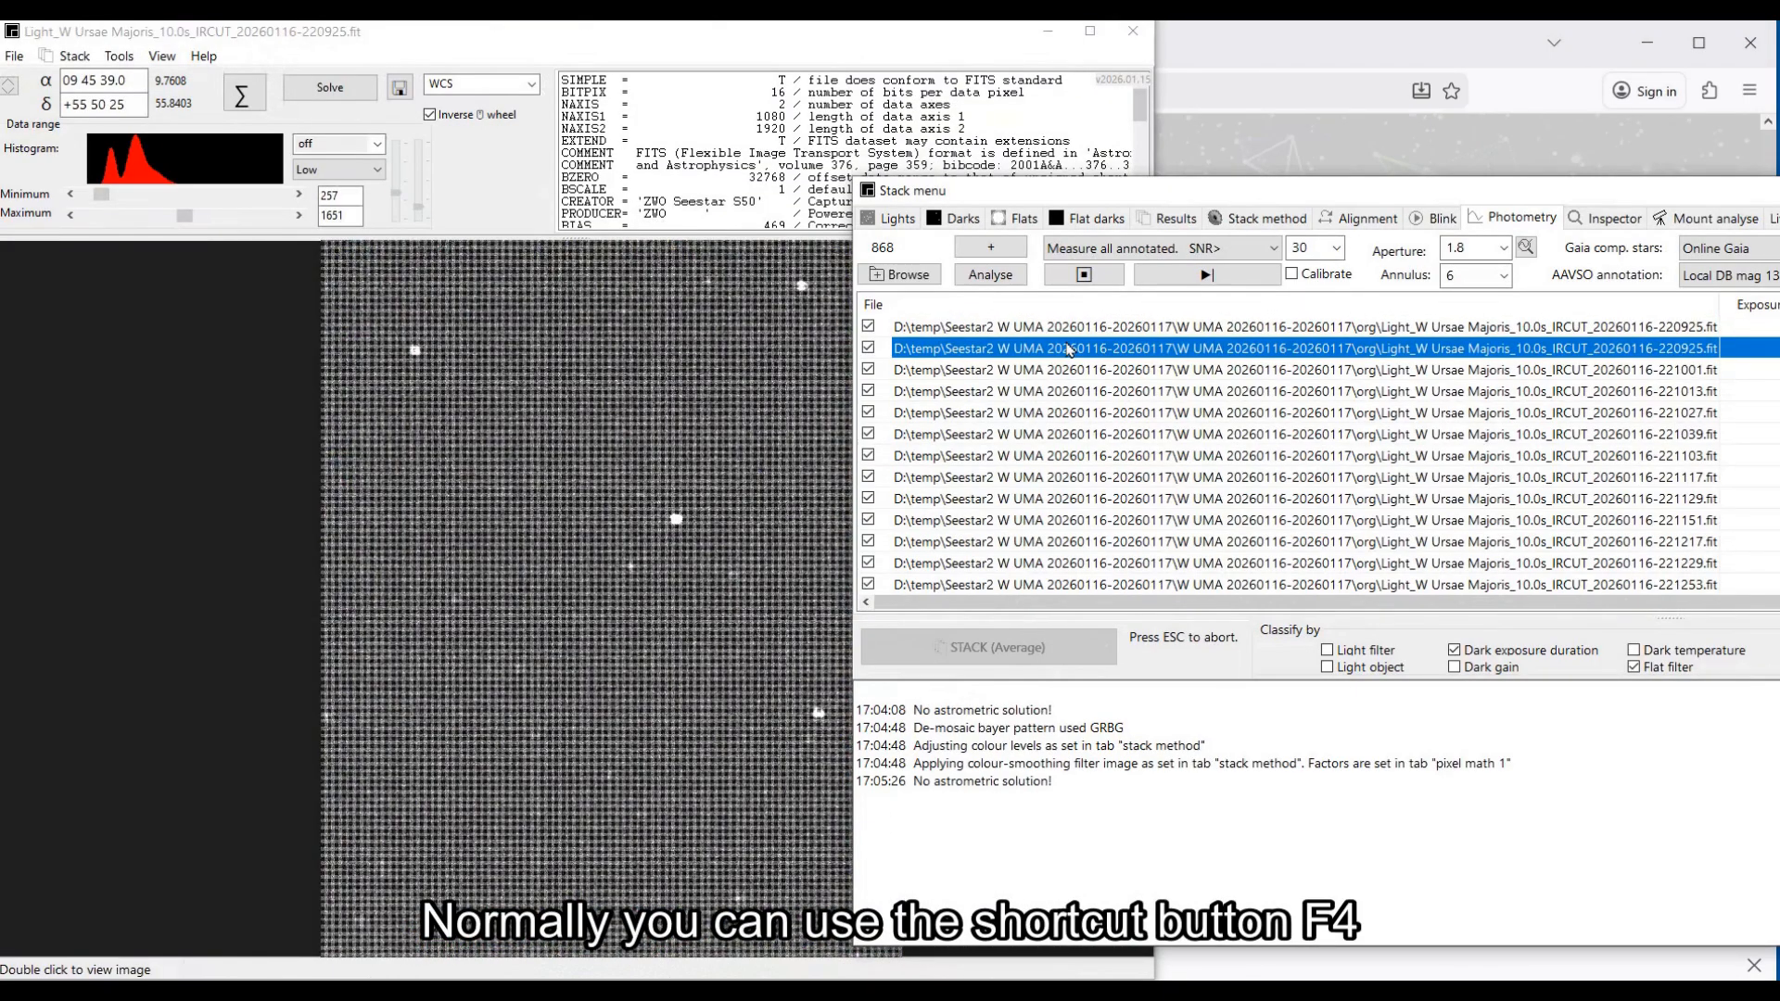
Step: Measure the half-flux diameter of the raw frame's stars with the Tilt function of Image inspection, then close the dialog
{"action": "left_click", "coordinate": [621, 405]}
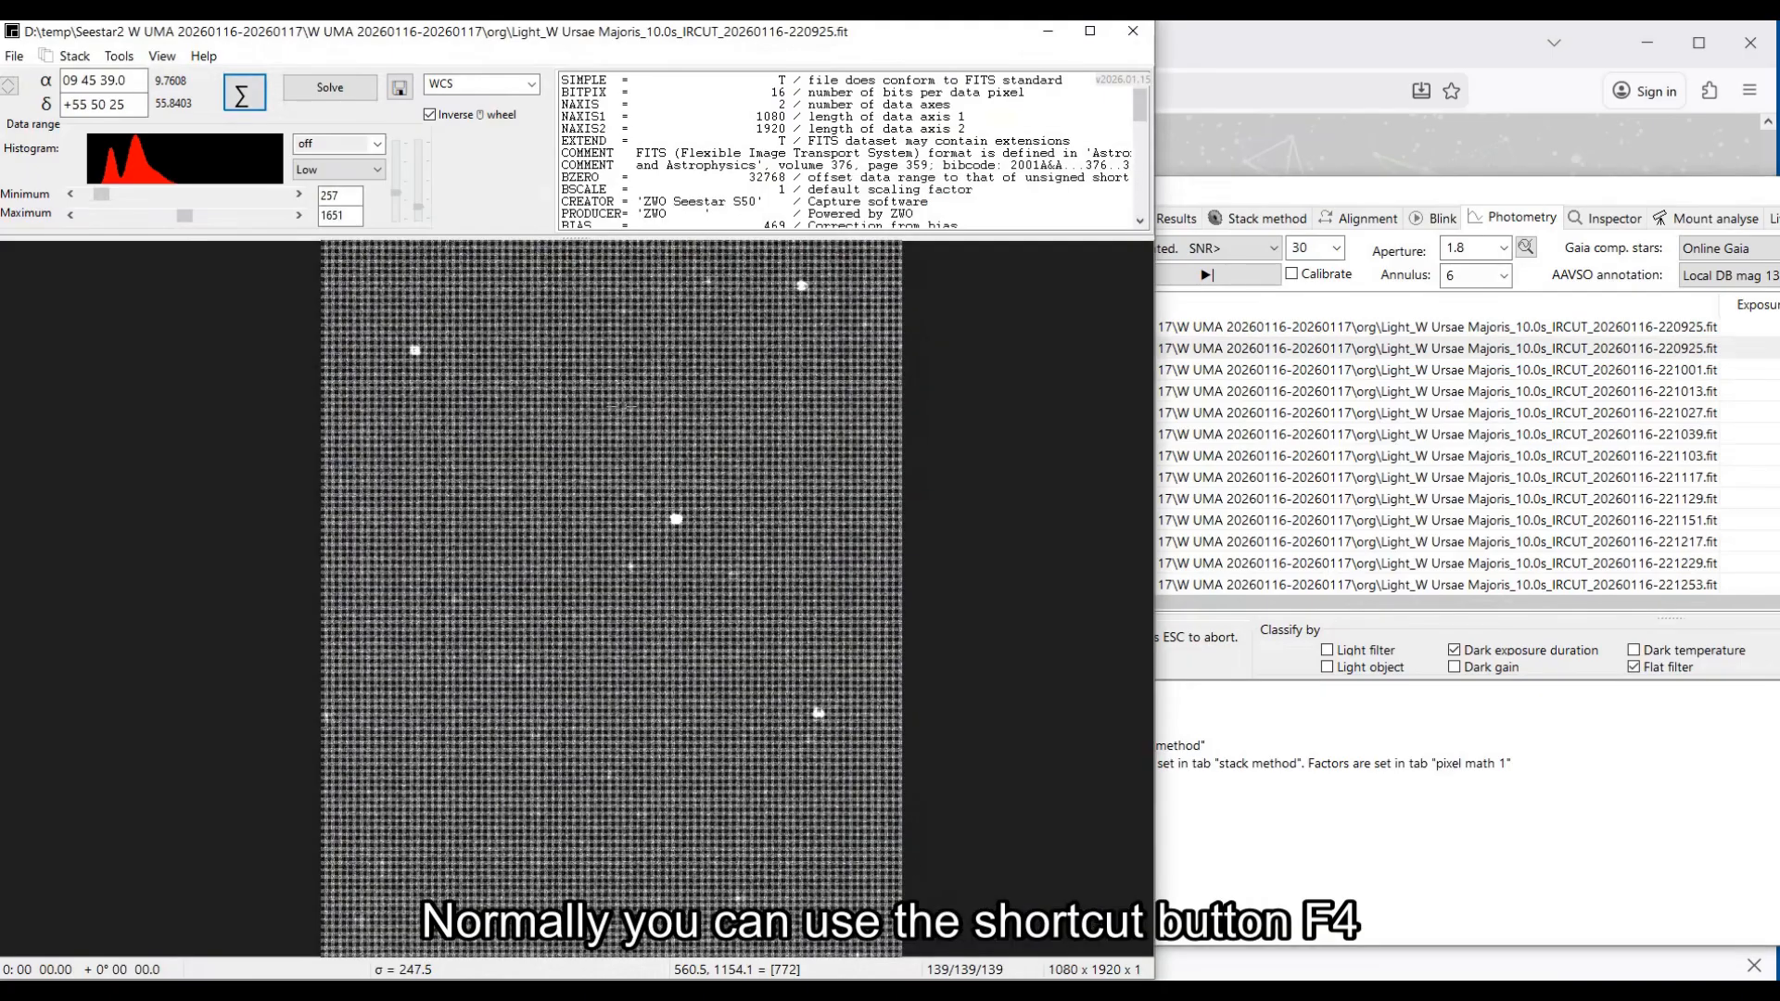
{"action": "left_click", "coordinate": [116, 58]}
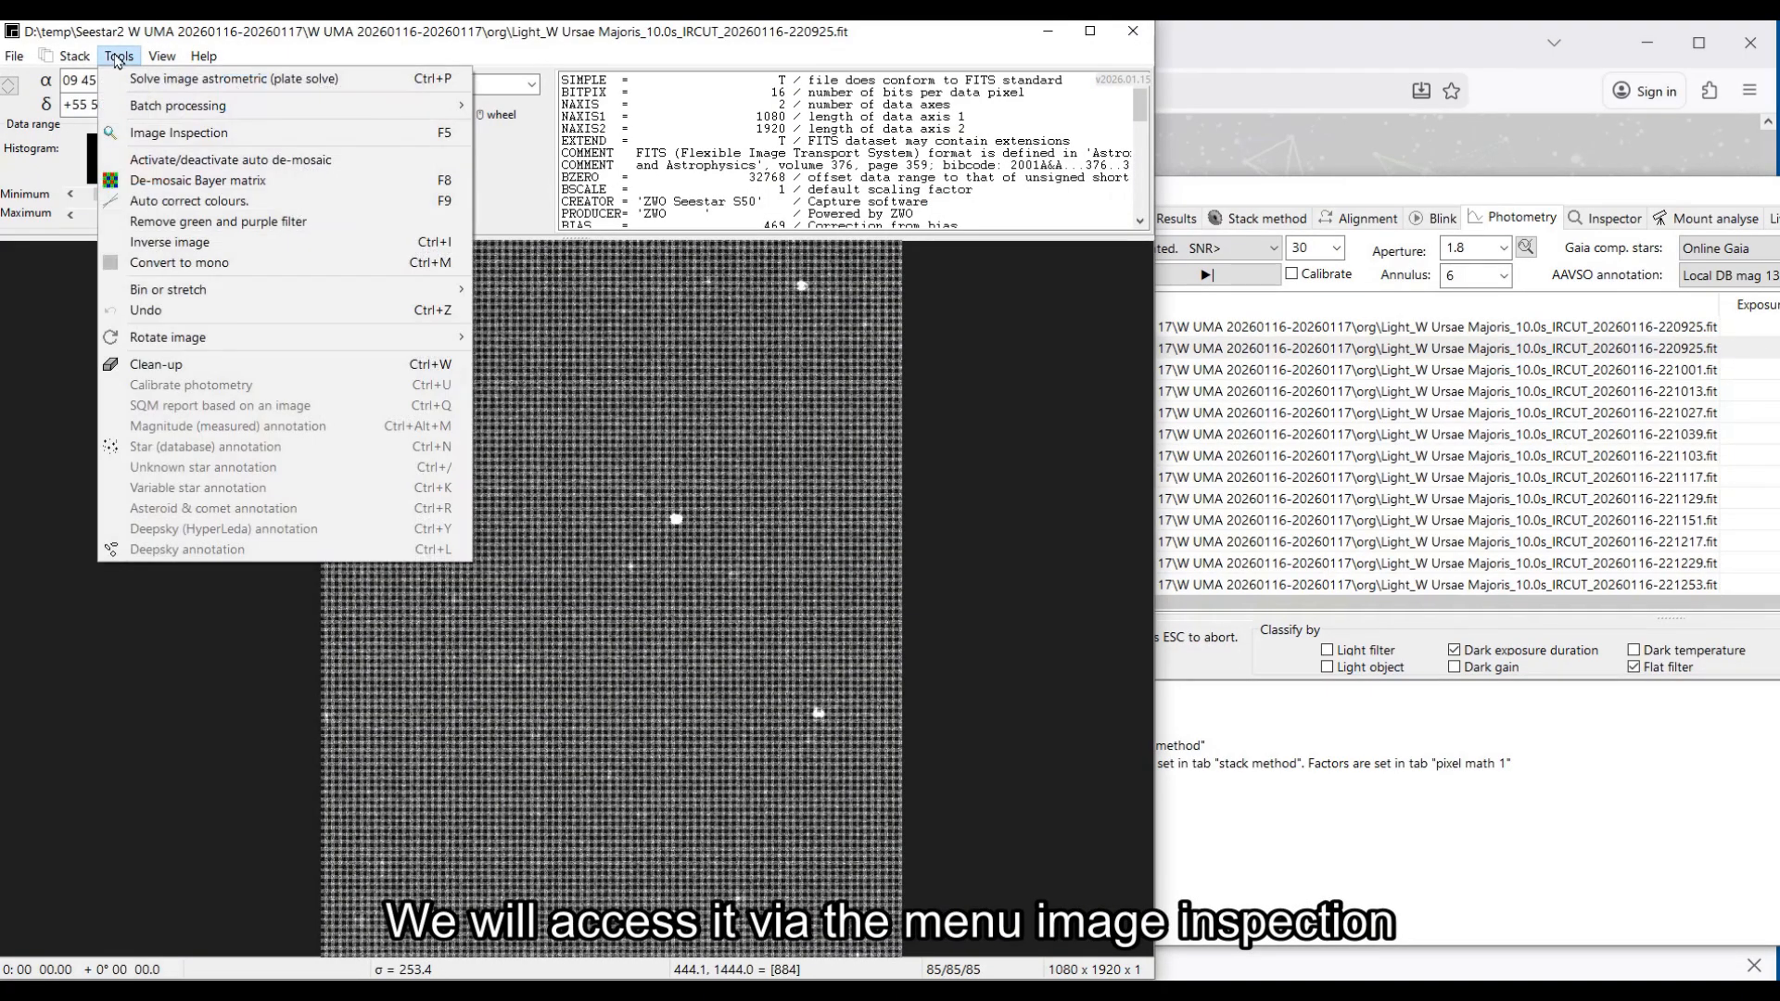
{"action": "left_click", "coordinate": [153, 136]}
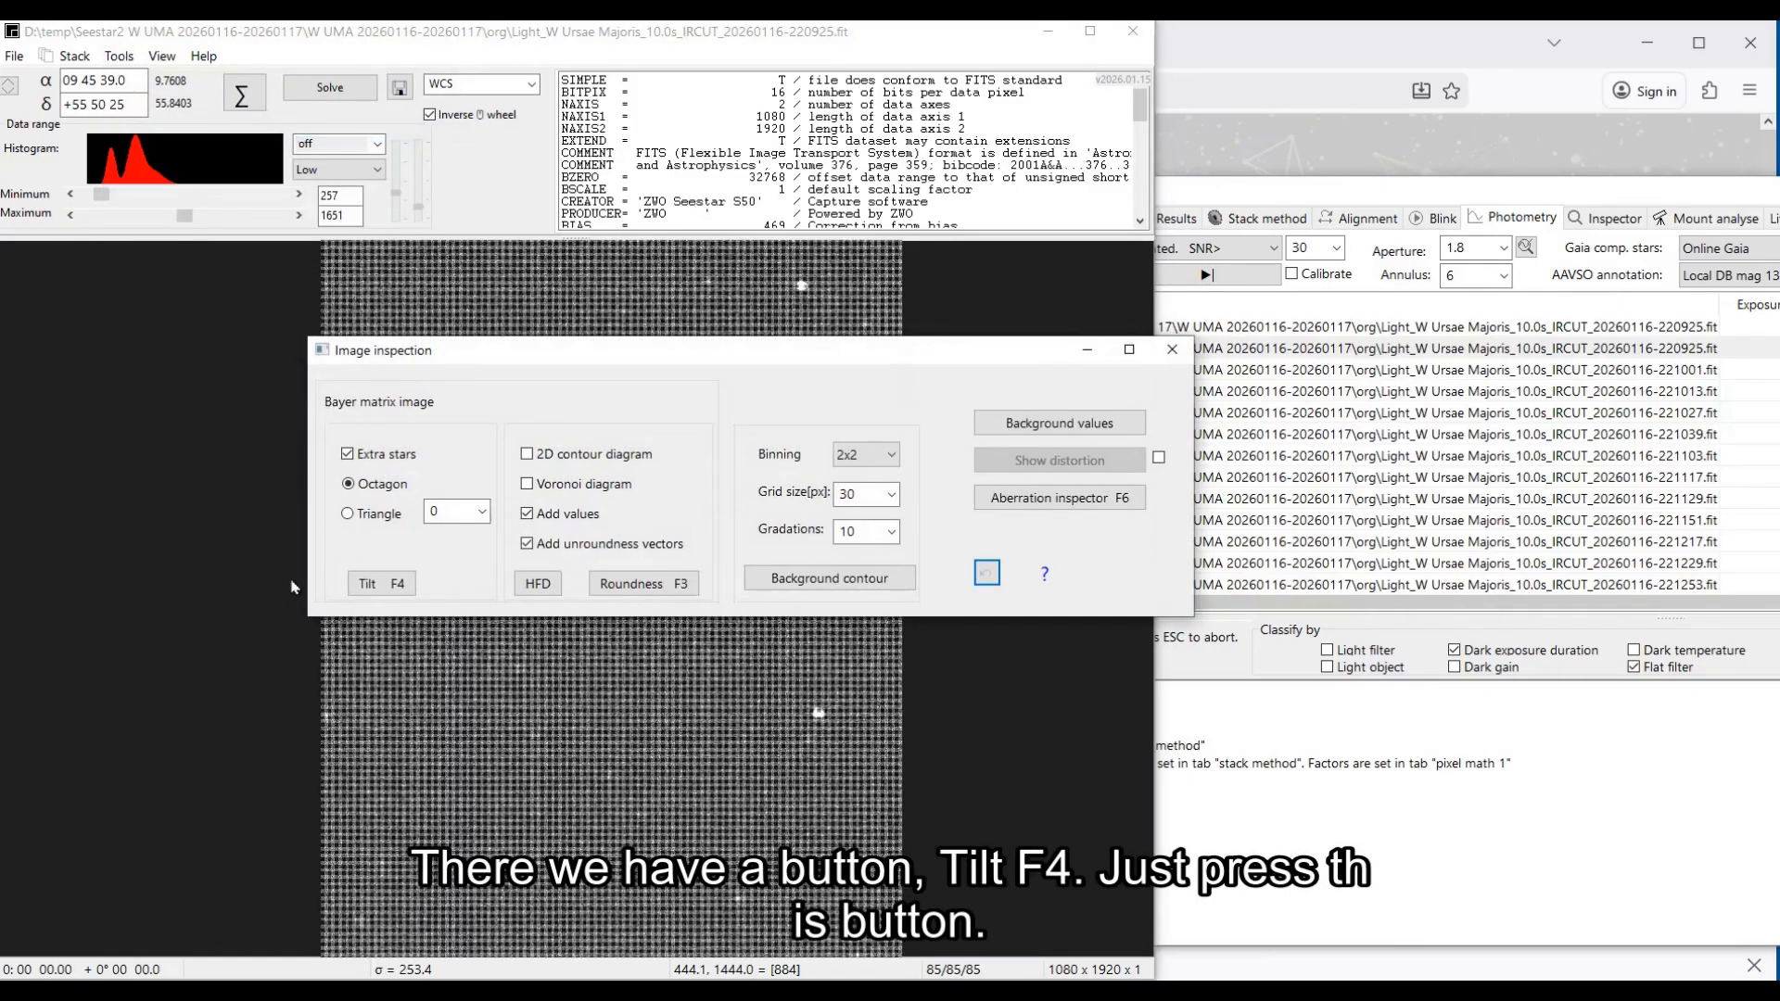
{"action": "left_click", "coordinate": [376, 587]}
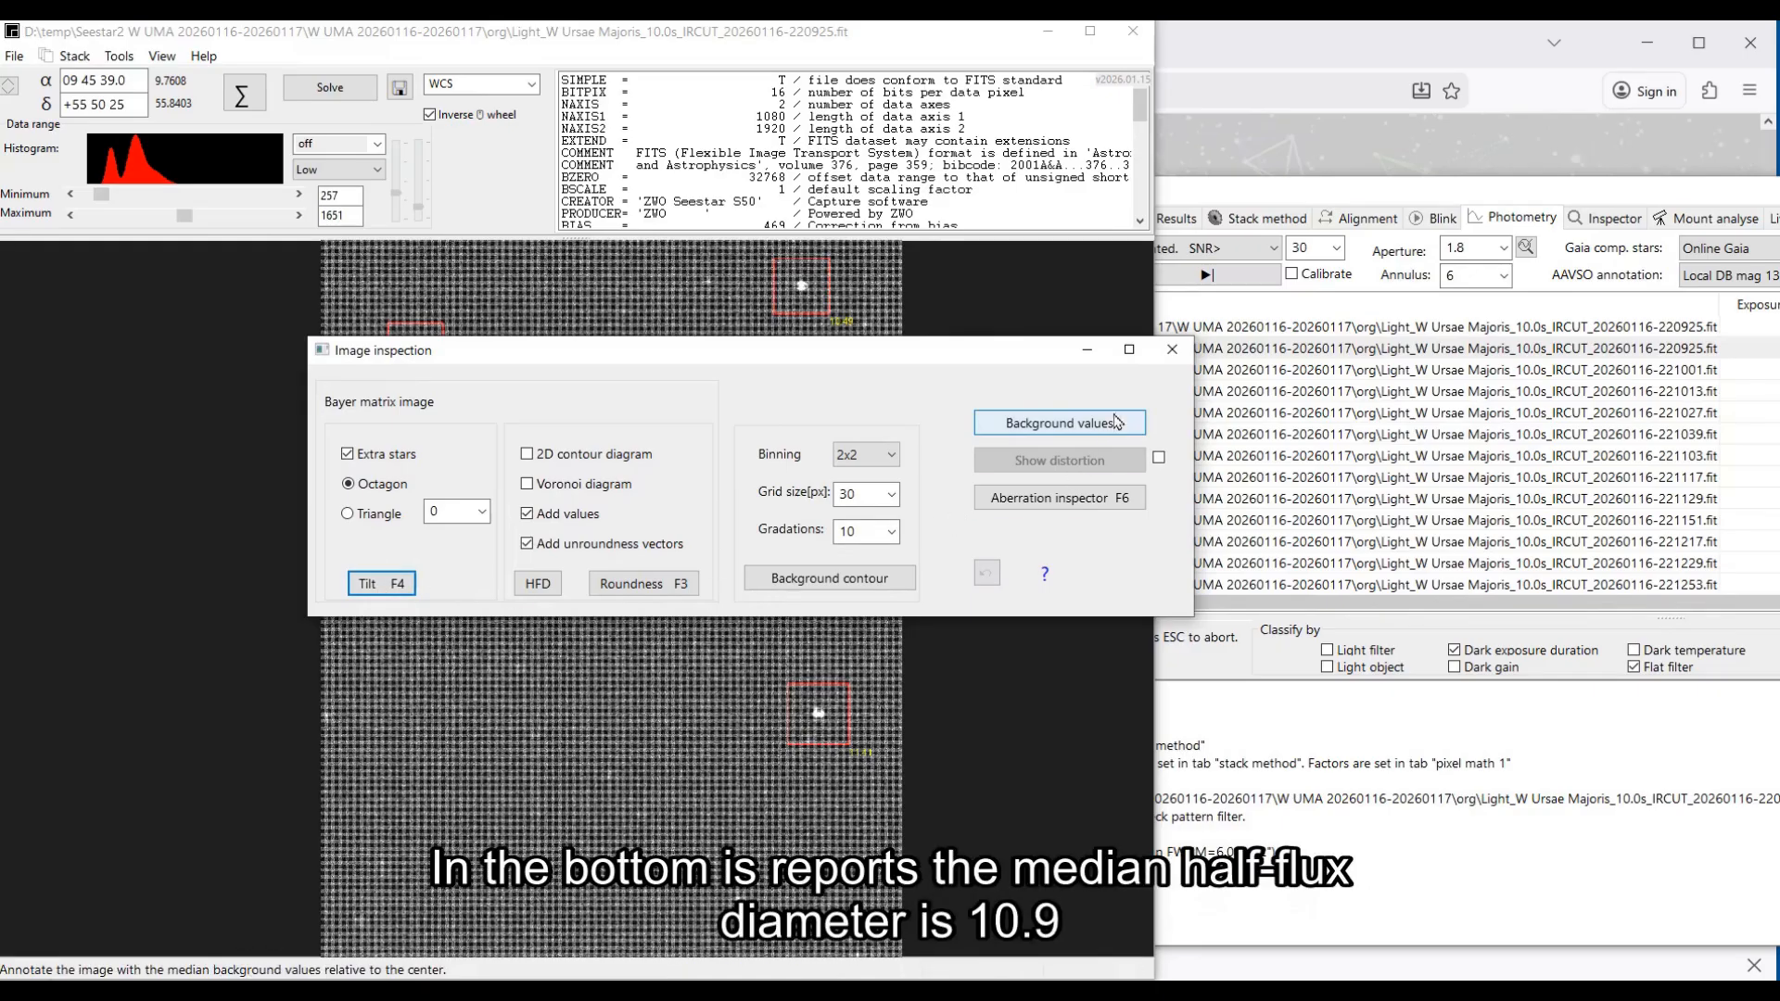
{"action": "left_click", "coordinate": [1172, 349]}
Step: Examine the frame's median HFD annotation and the defocused profile of a marked star at close range
{"action": "left_click_drag", "start_coordinate": [469, 765], "coordinate": [484, 548]}
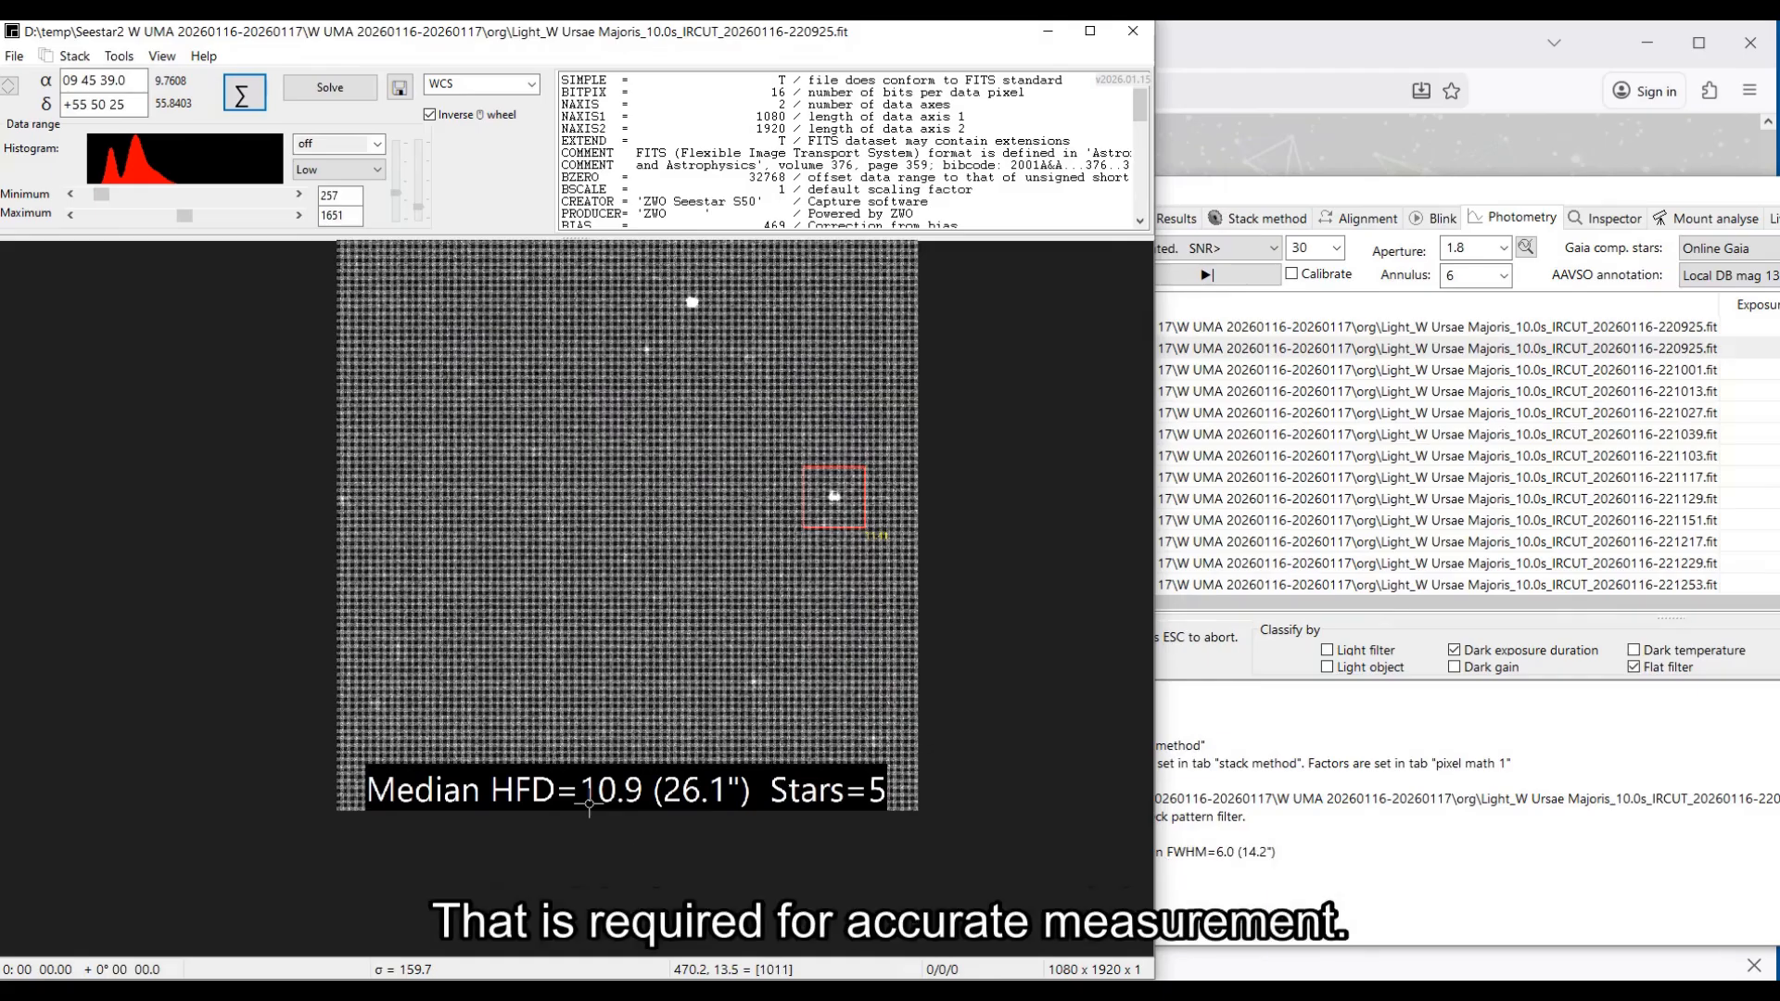
{"action": "scroll", "coordinate": [747, 530], "scroll_direction": "down", "scroll_amount": 3}
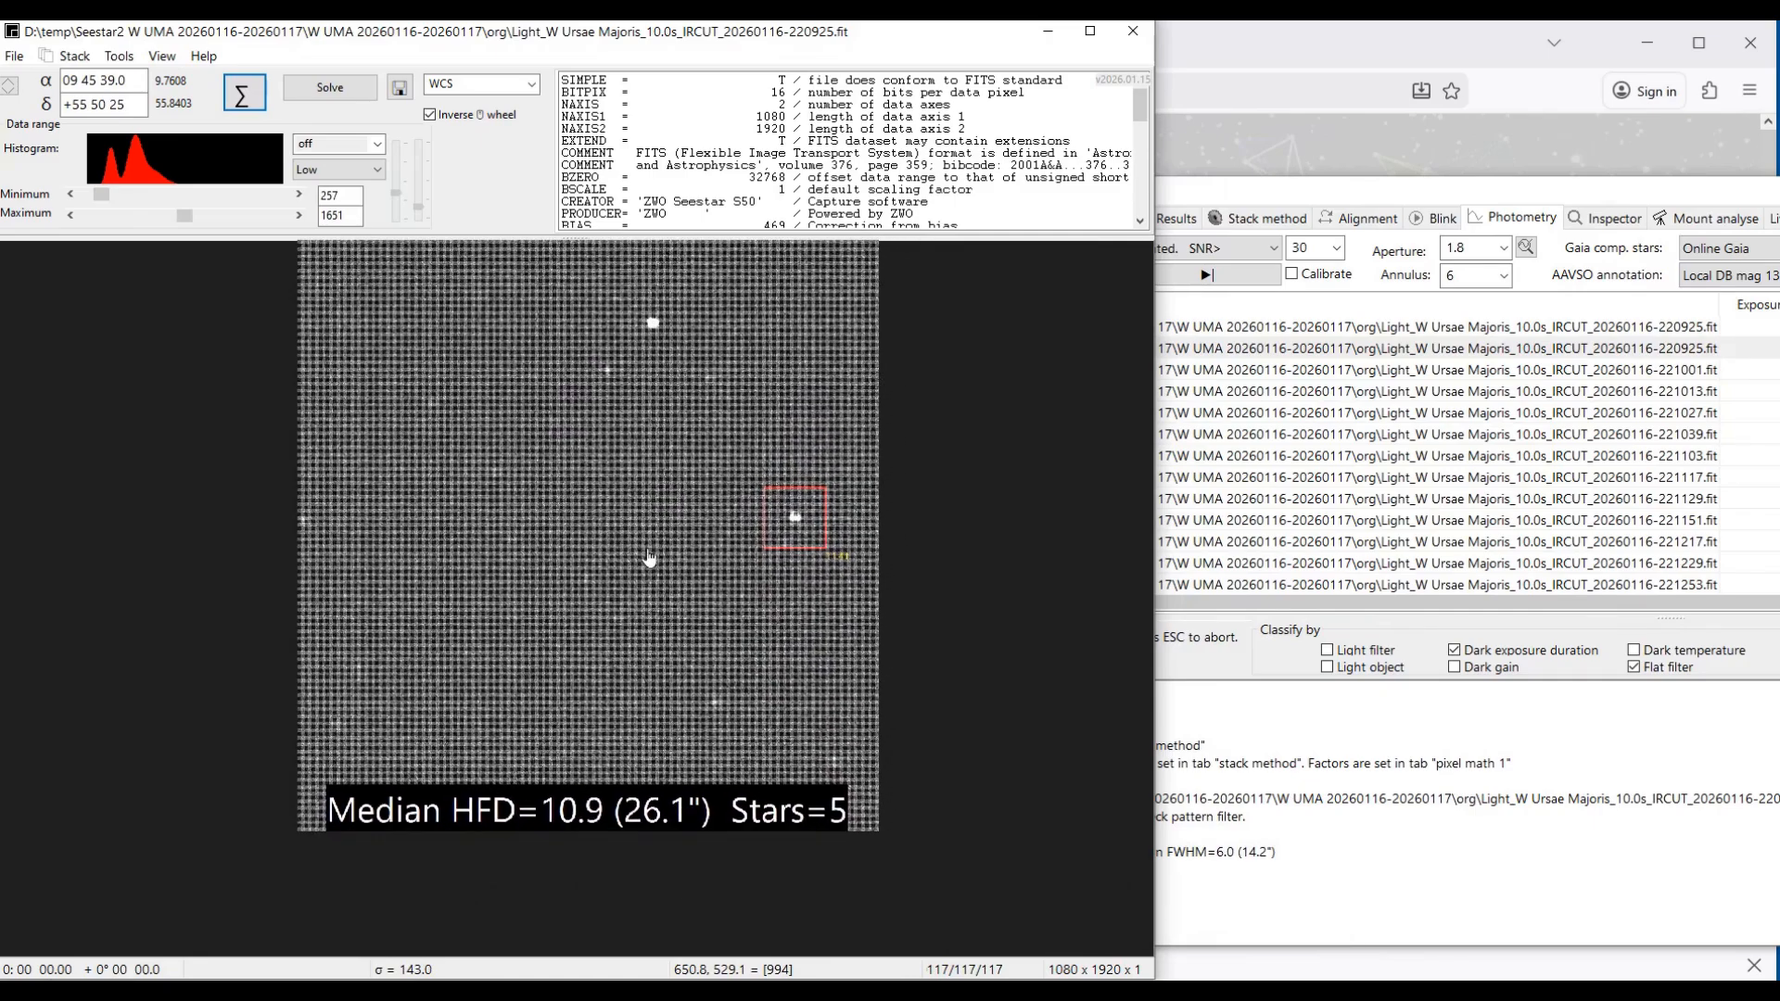
{"action": "scroll", "coordinate": [748, 530], "scroll_direction": "up", "scroll_amount": 5}
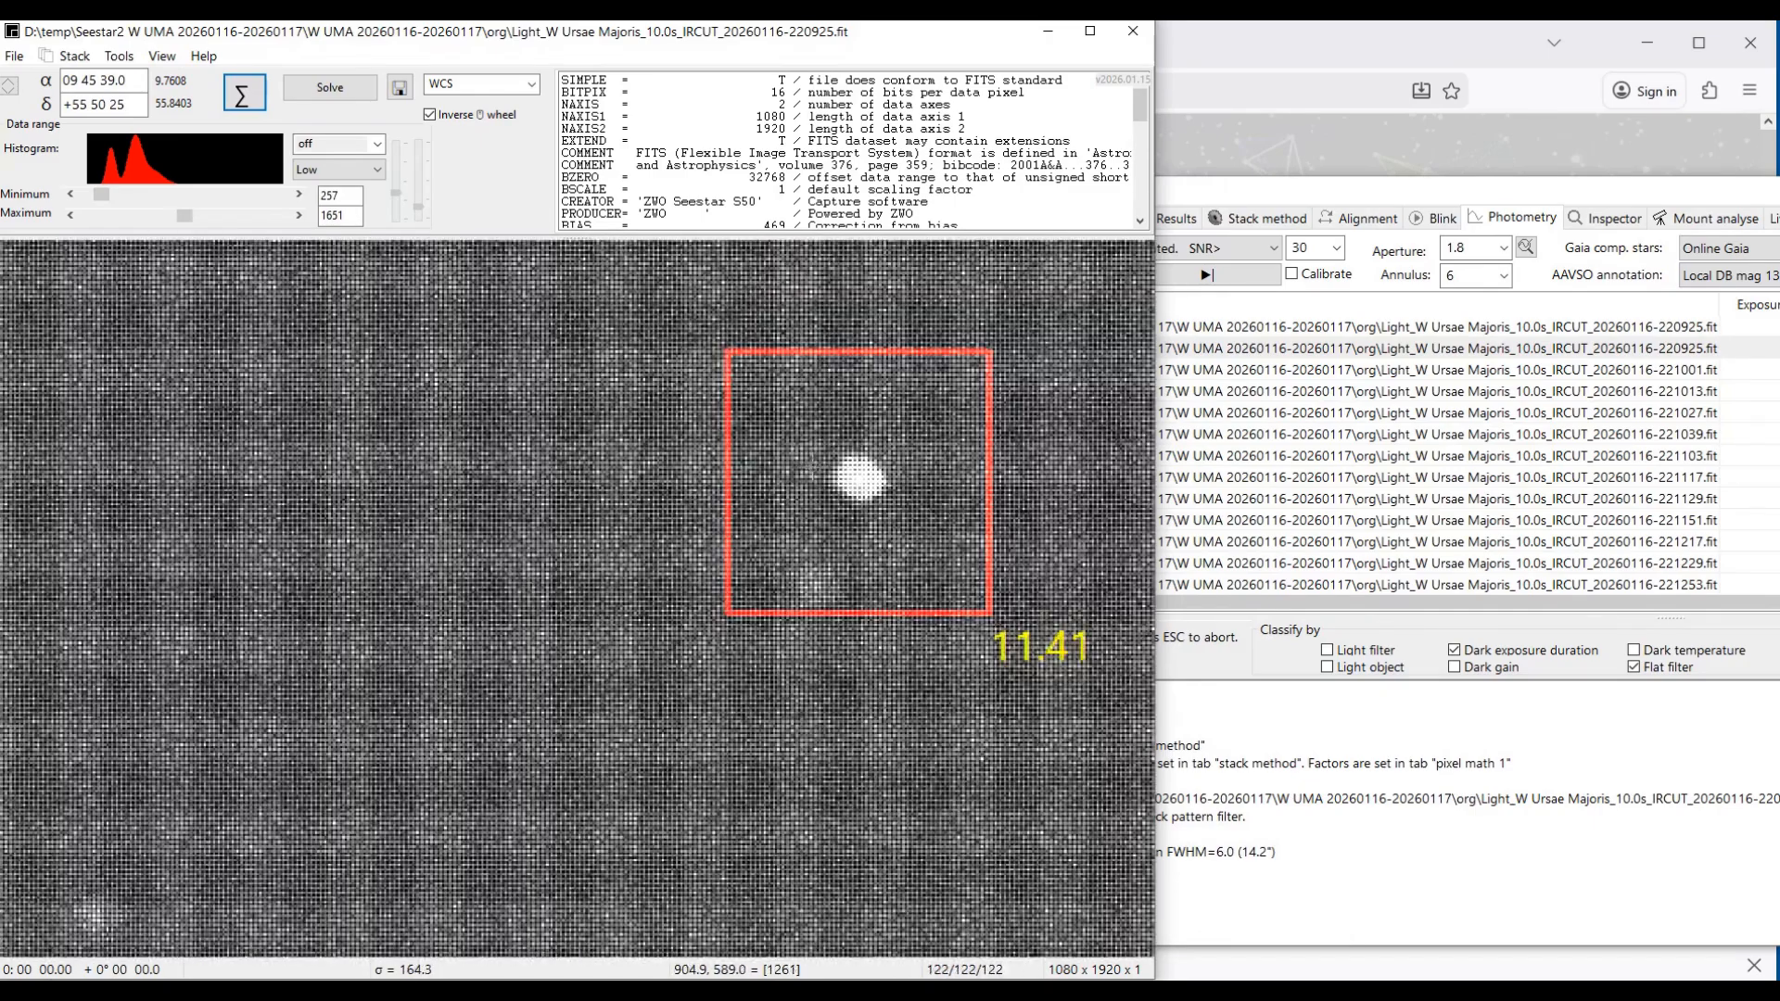
{"action": "left_click_drag", "start_coordinate": [844, 480], "coordinate": [746, 533]}
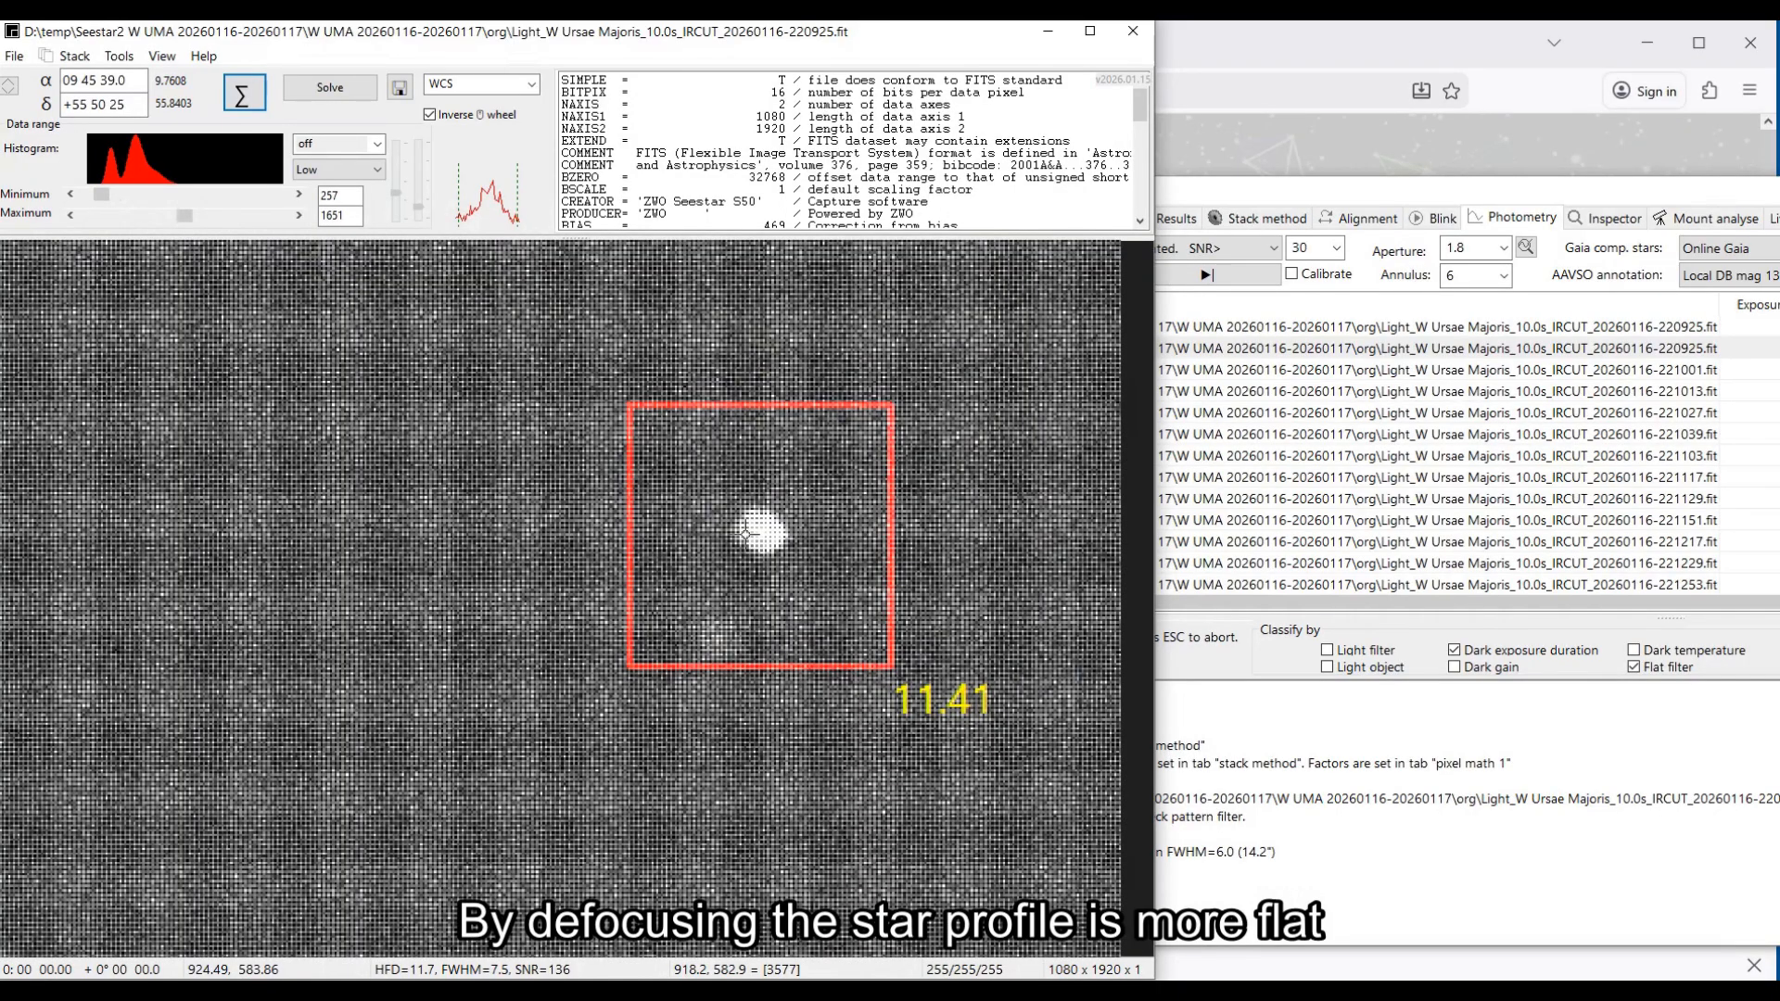
{"action": "scroll", "coordinate": [746, 534], "scroll_direction": "up", "scroll_amount": 1}
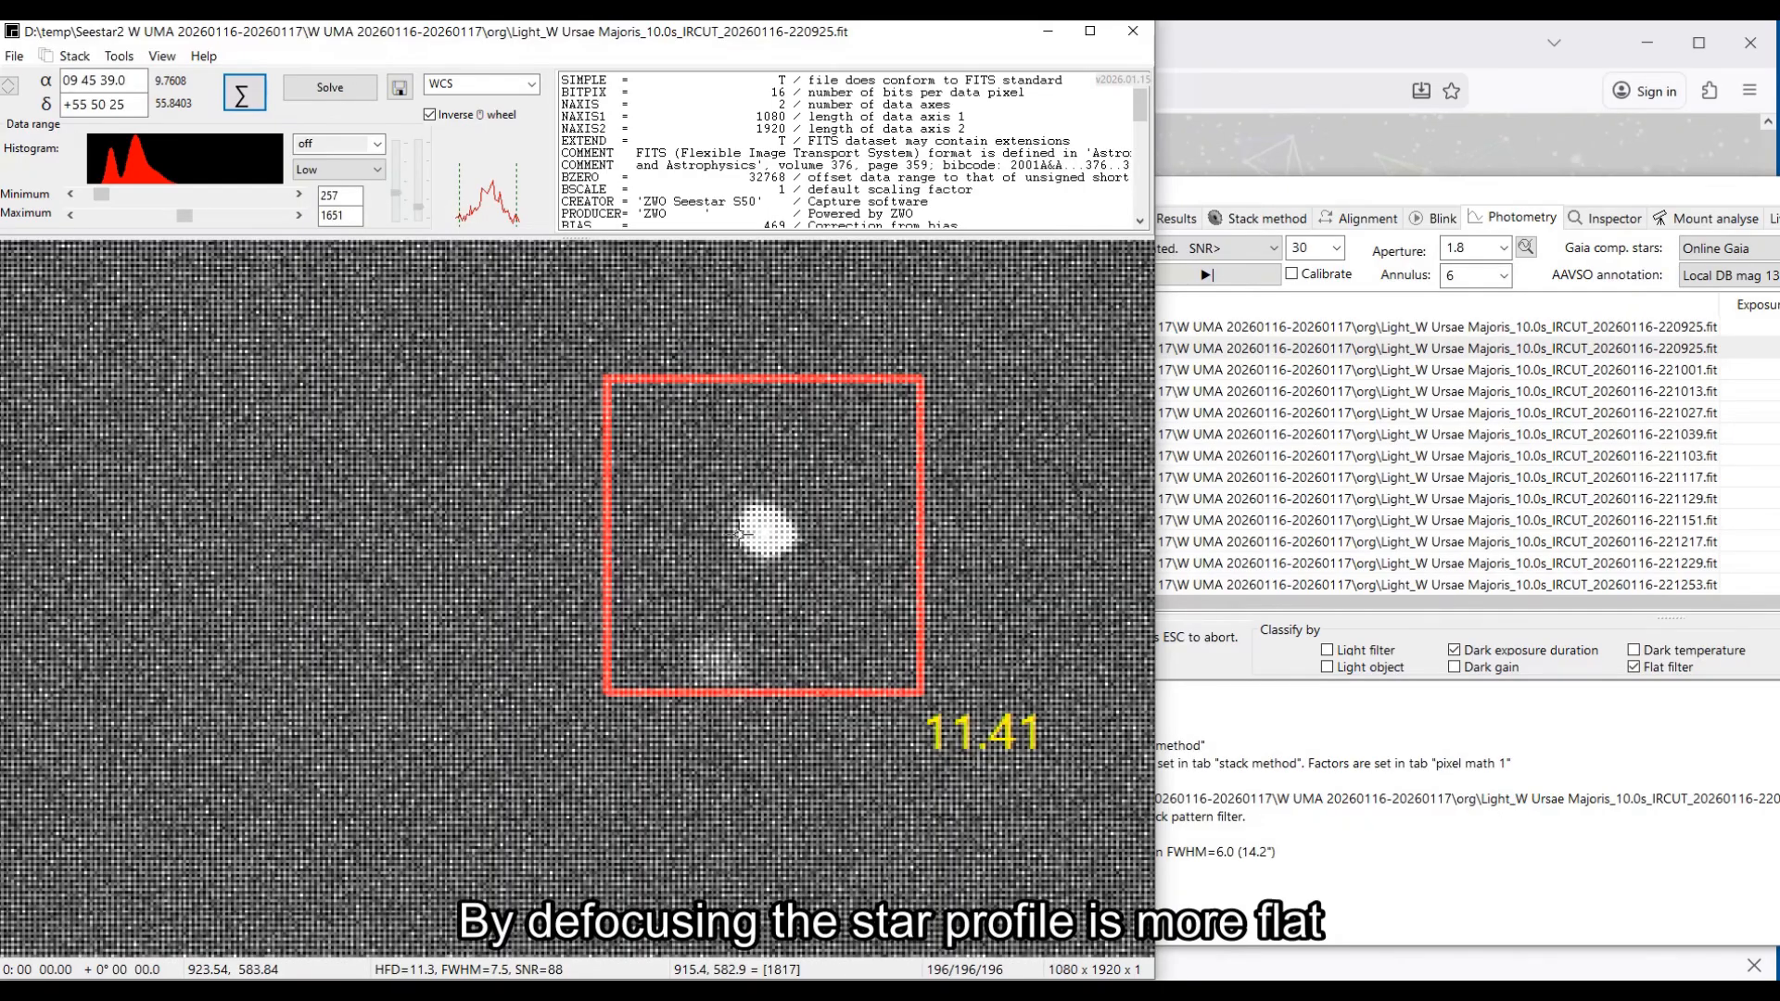
{"action": "scroll", "coordinate": [740, 534], "scroll_direction": "up", "scroll_amount": 1}
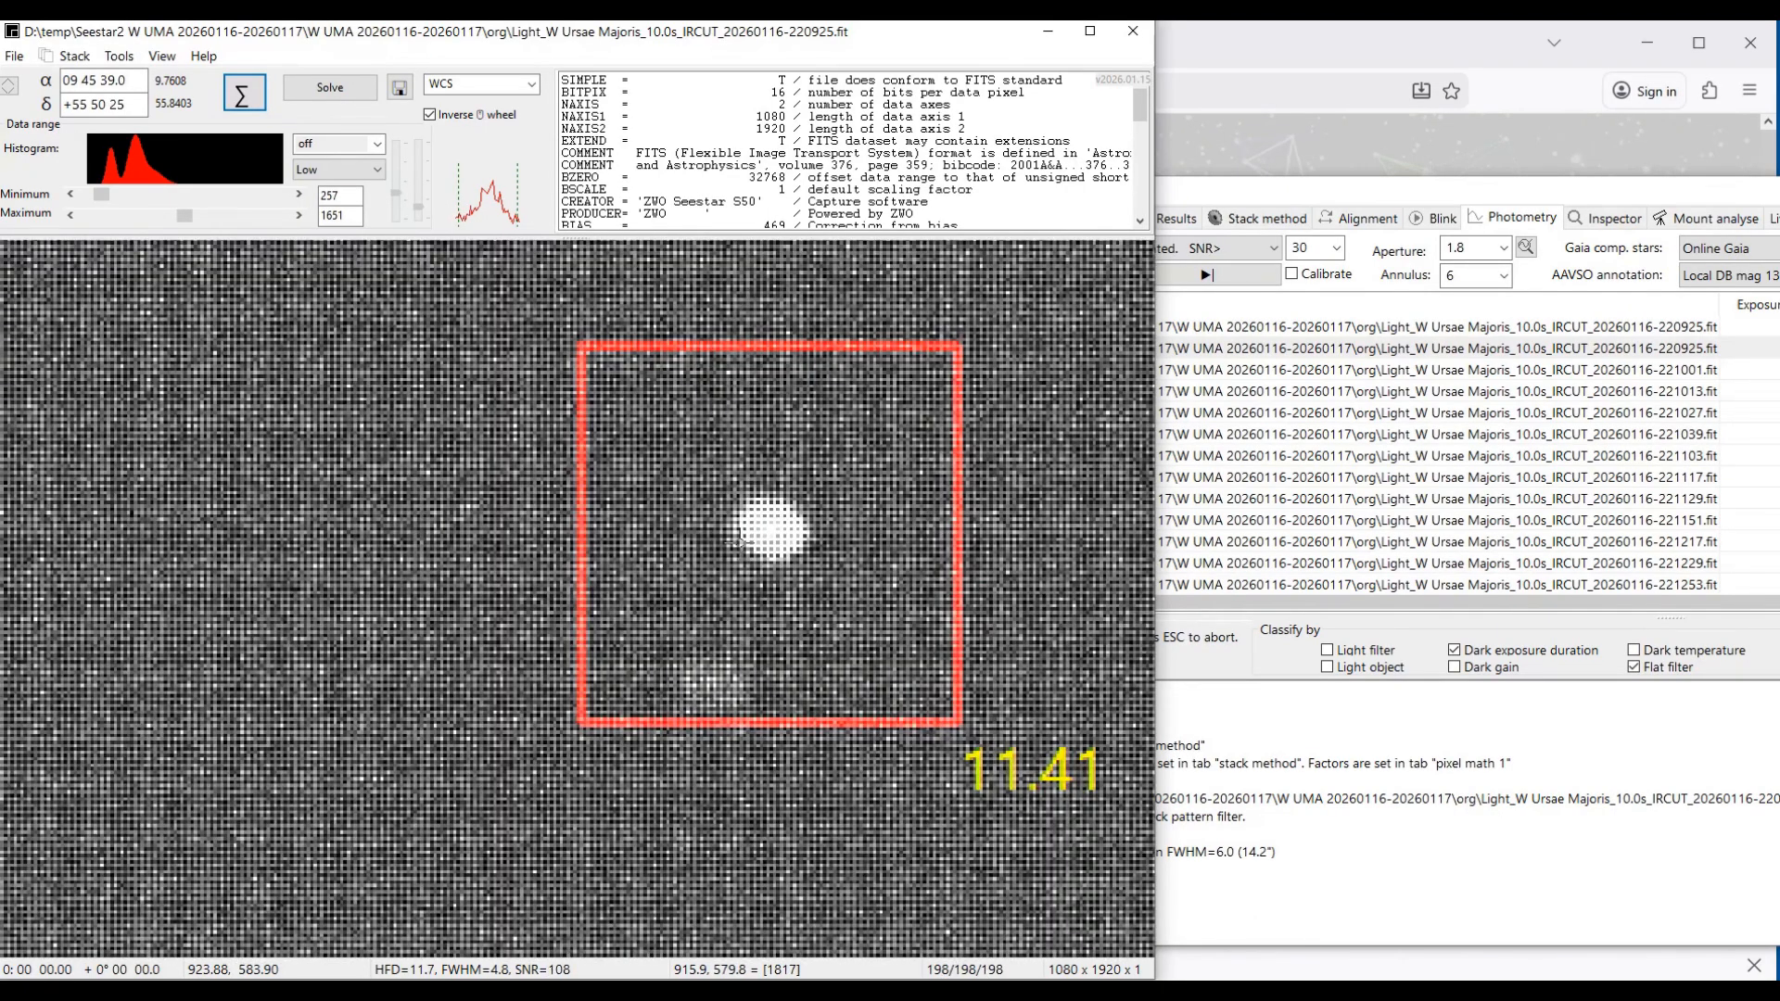
{"action": "scroll", "coordinate": [740, 541], "scroll_direction": "down", "scroll_amount": 1}
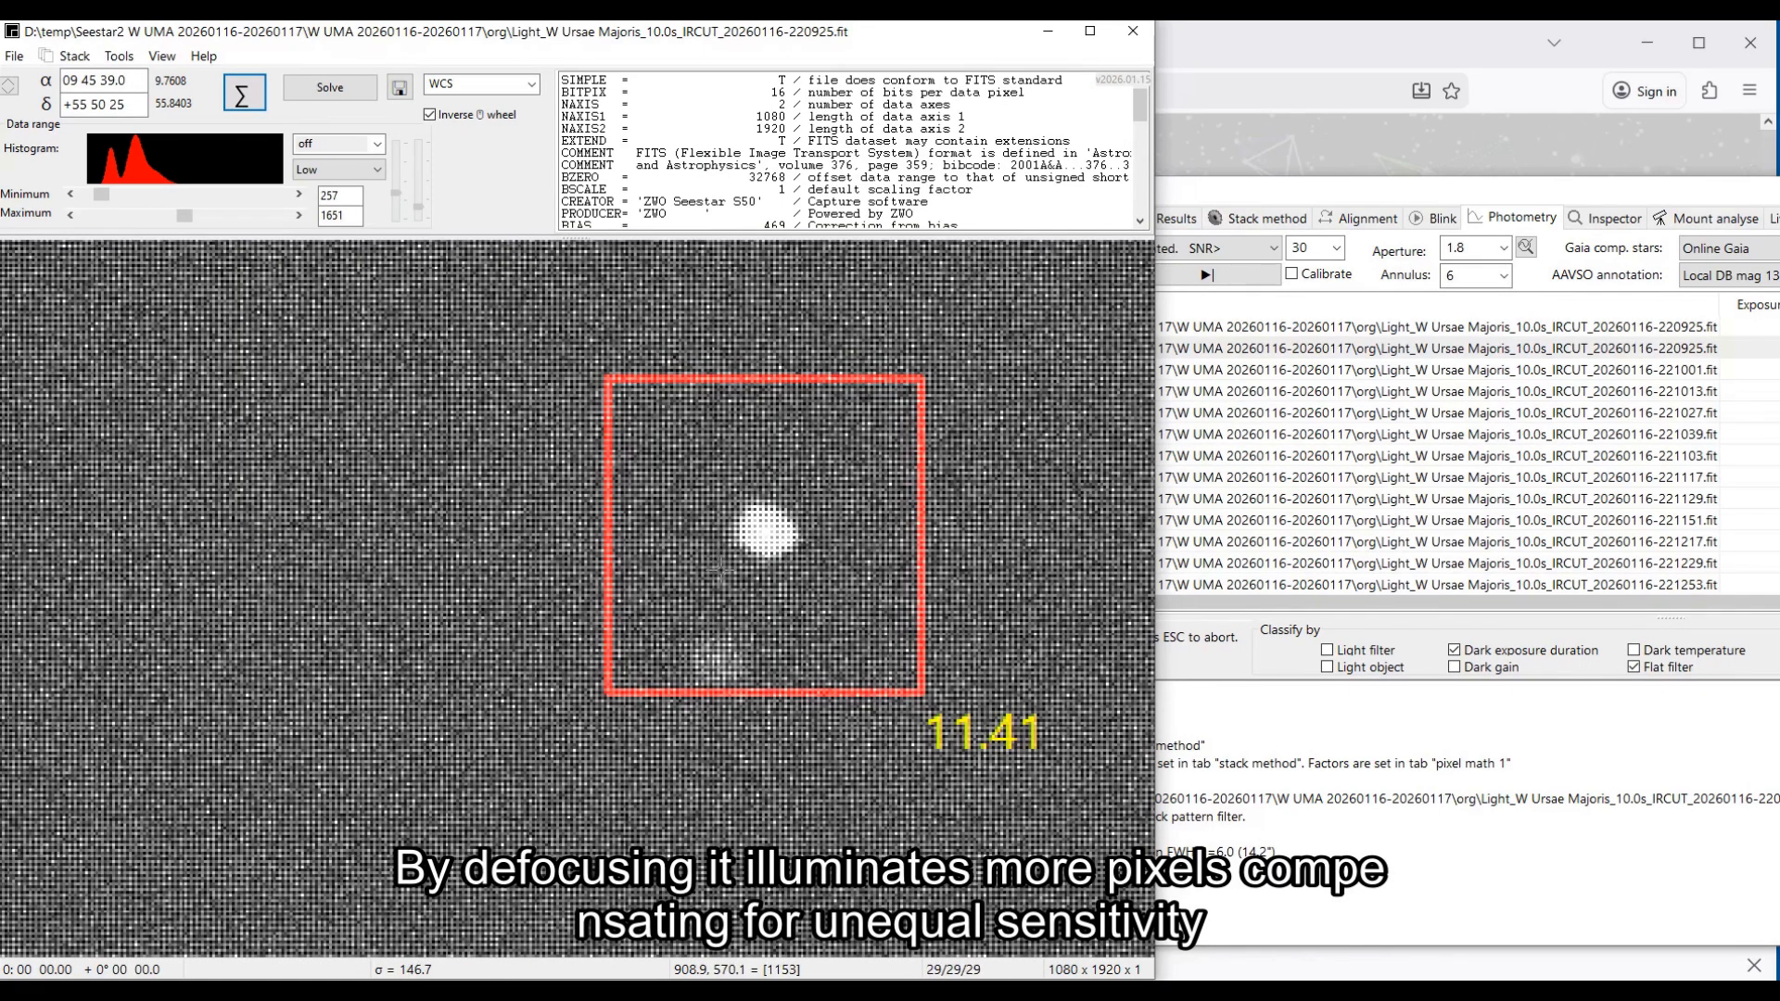
{"action": "scroll", "coordinate": [771, 542], "scroll_direction": "up", "scroll_amount": 2}
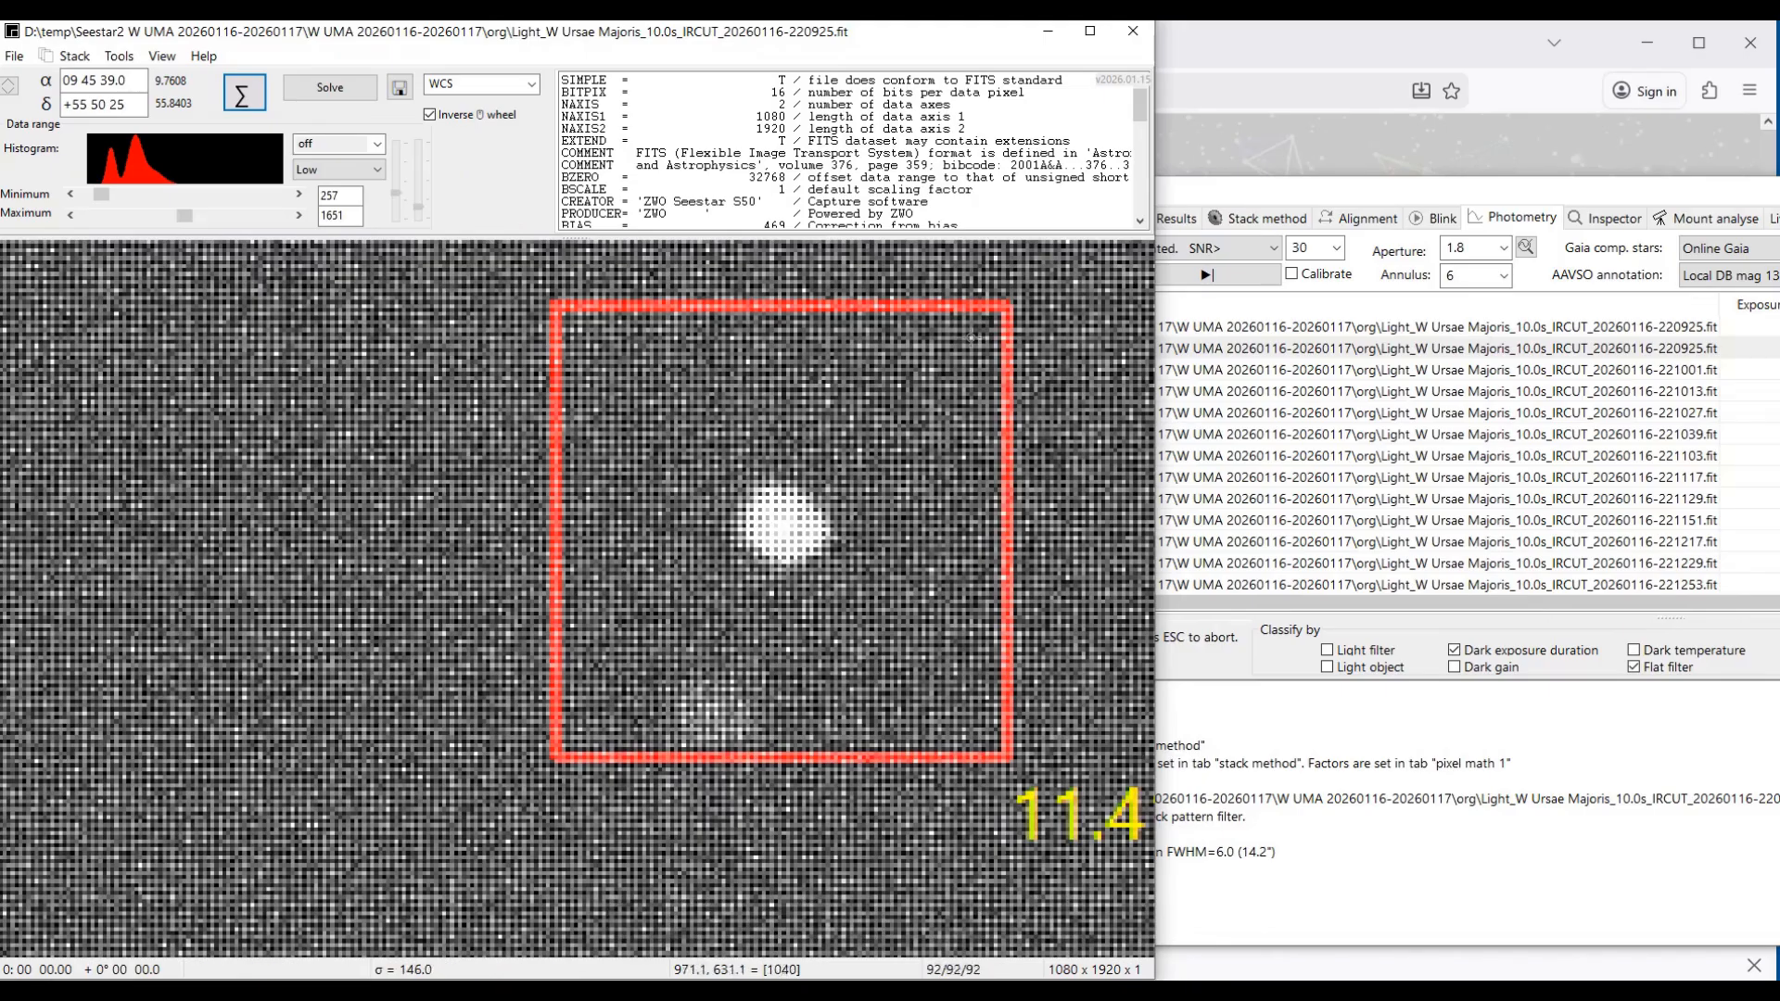
Step: Switch to the browser and read the recommended photometry settings on the SeeStar photometry page
{"action": "left_click", "coordinate": [1389, 195]}
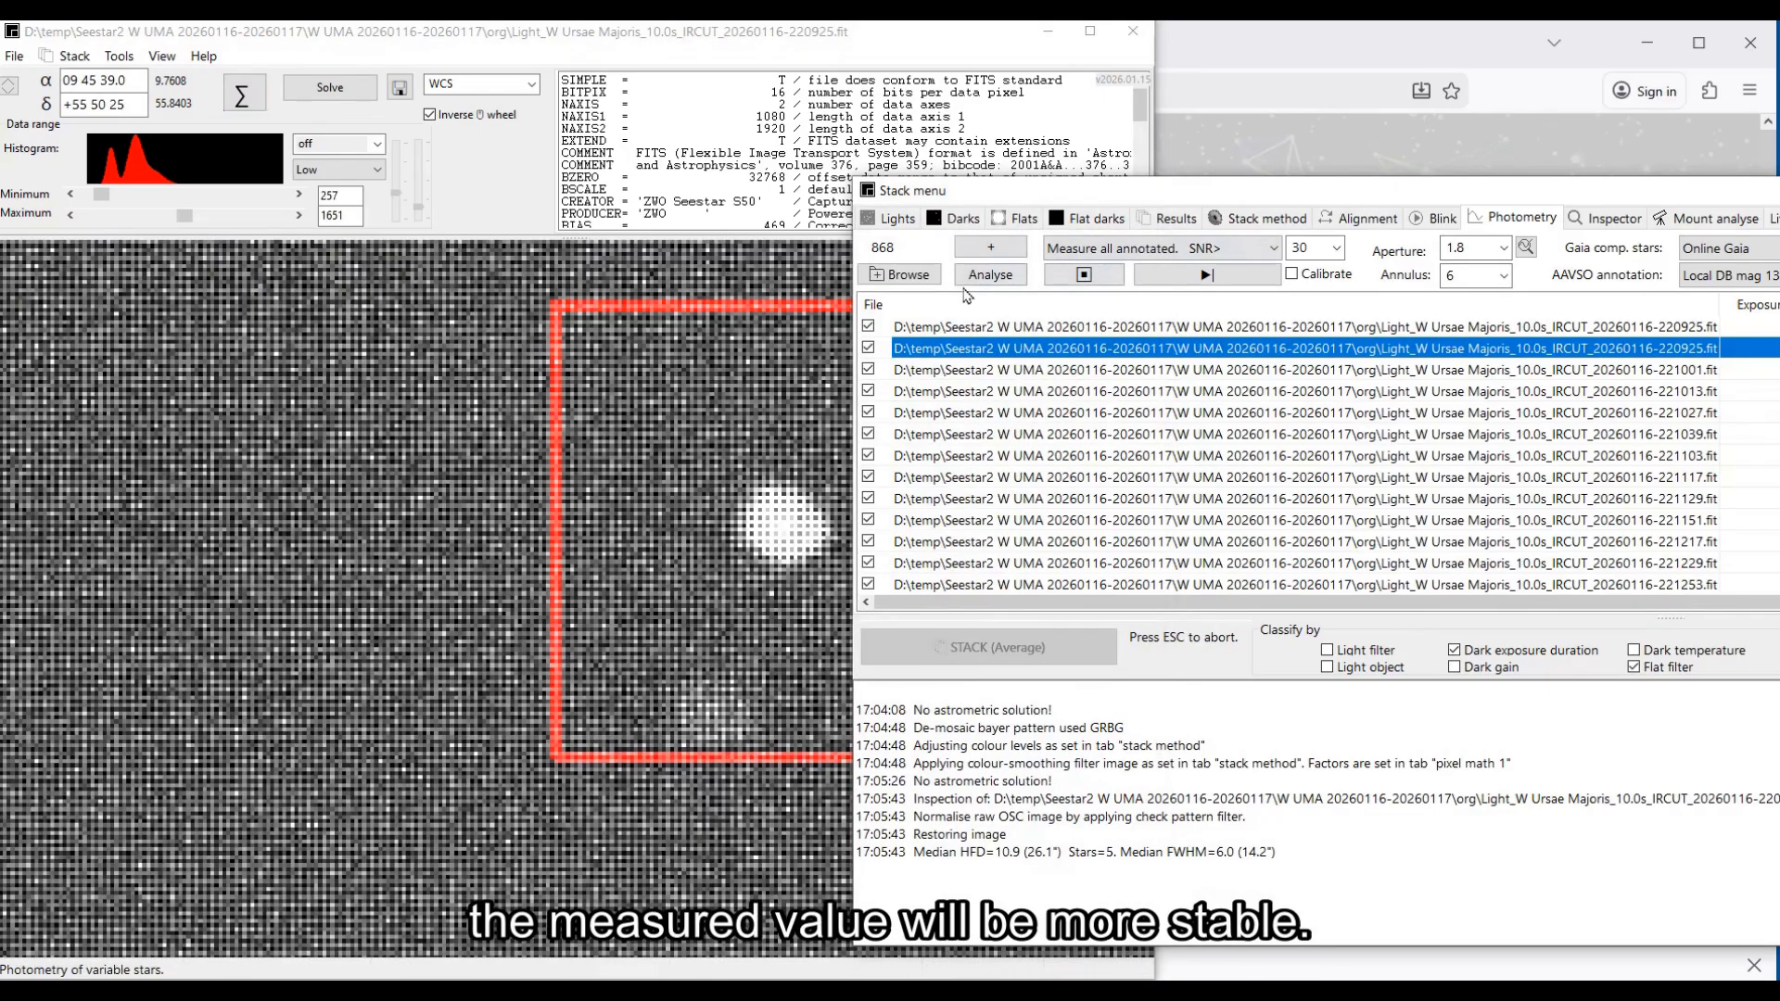
{"action": "left_click", "coordinate": [1200, 153]}
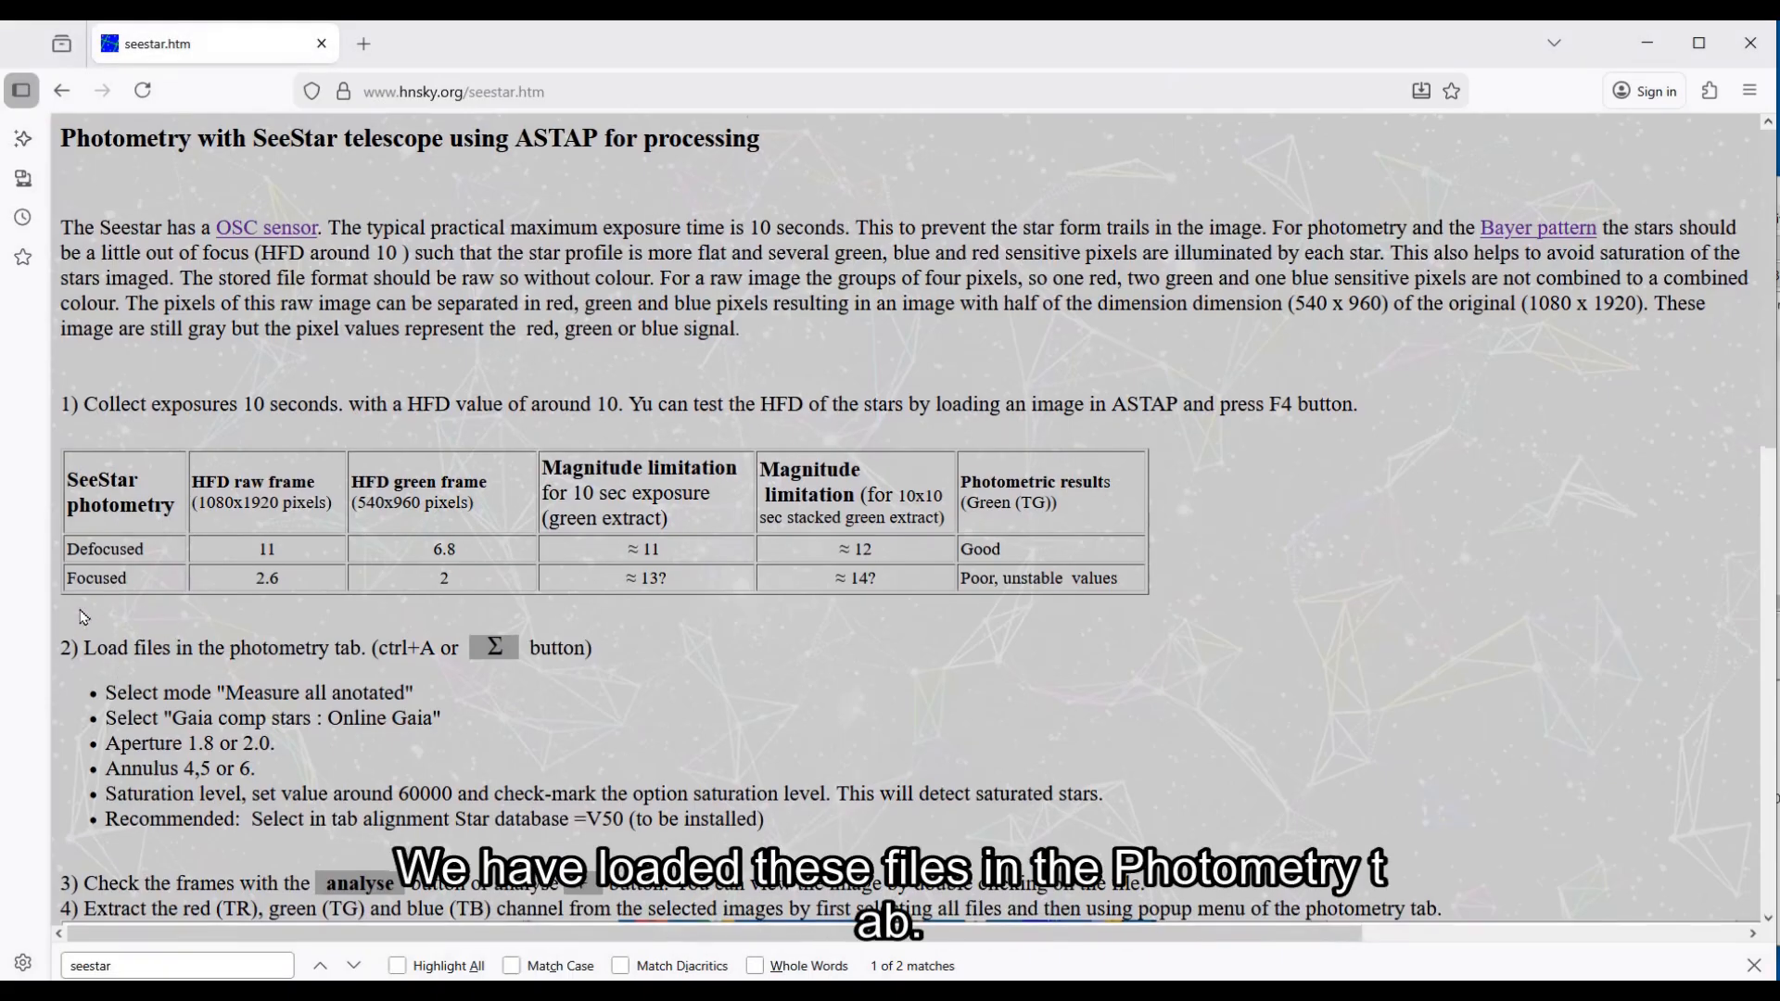
{"action": "scroll", "coordinate": [155, 633], "scroll_direction": "down", "scroll_amount": 1}
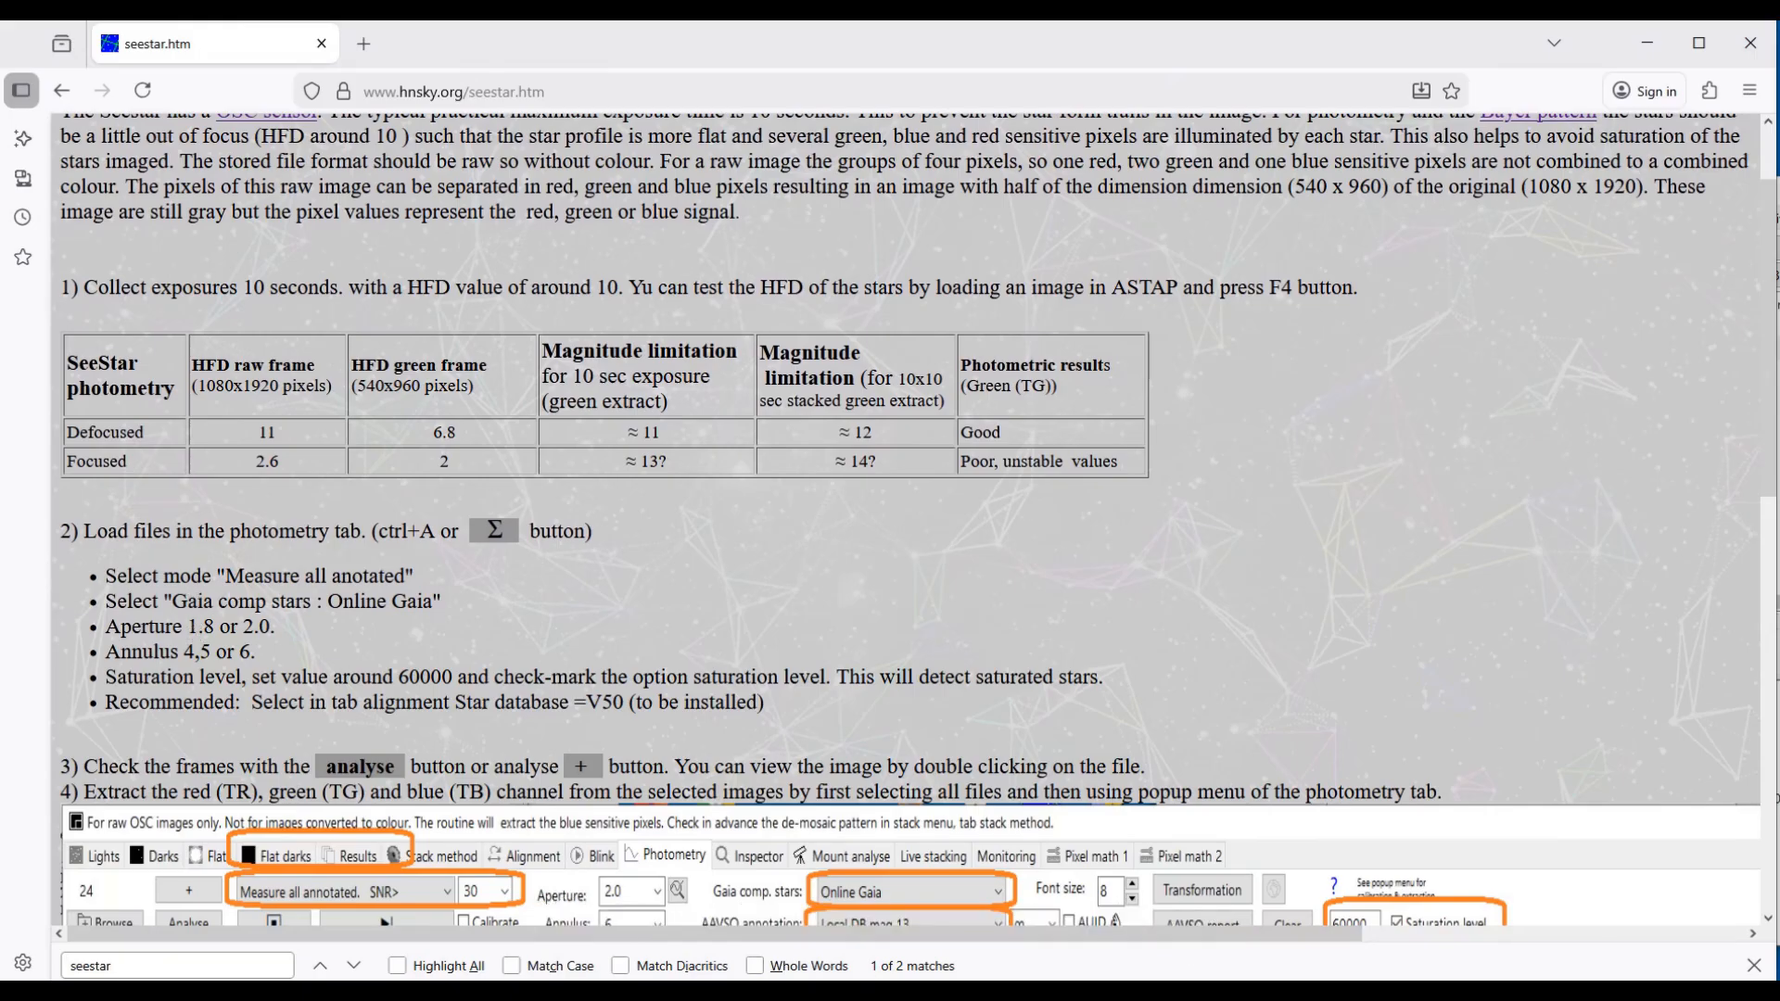
Step: Return to ASTAP's Stack menu and choose Measure all annotated as the photometry measuring mode
{"action": "left_click", "coordinate": [835, 990]}
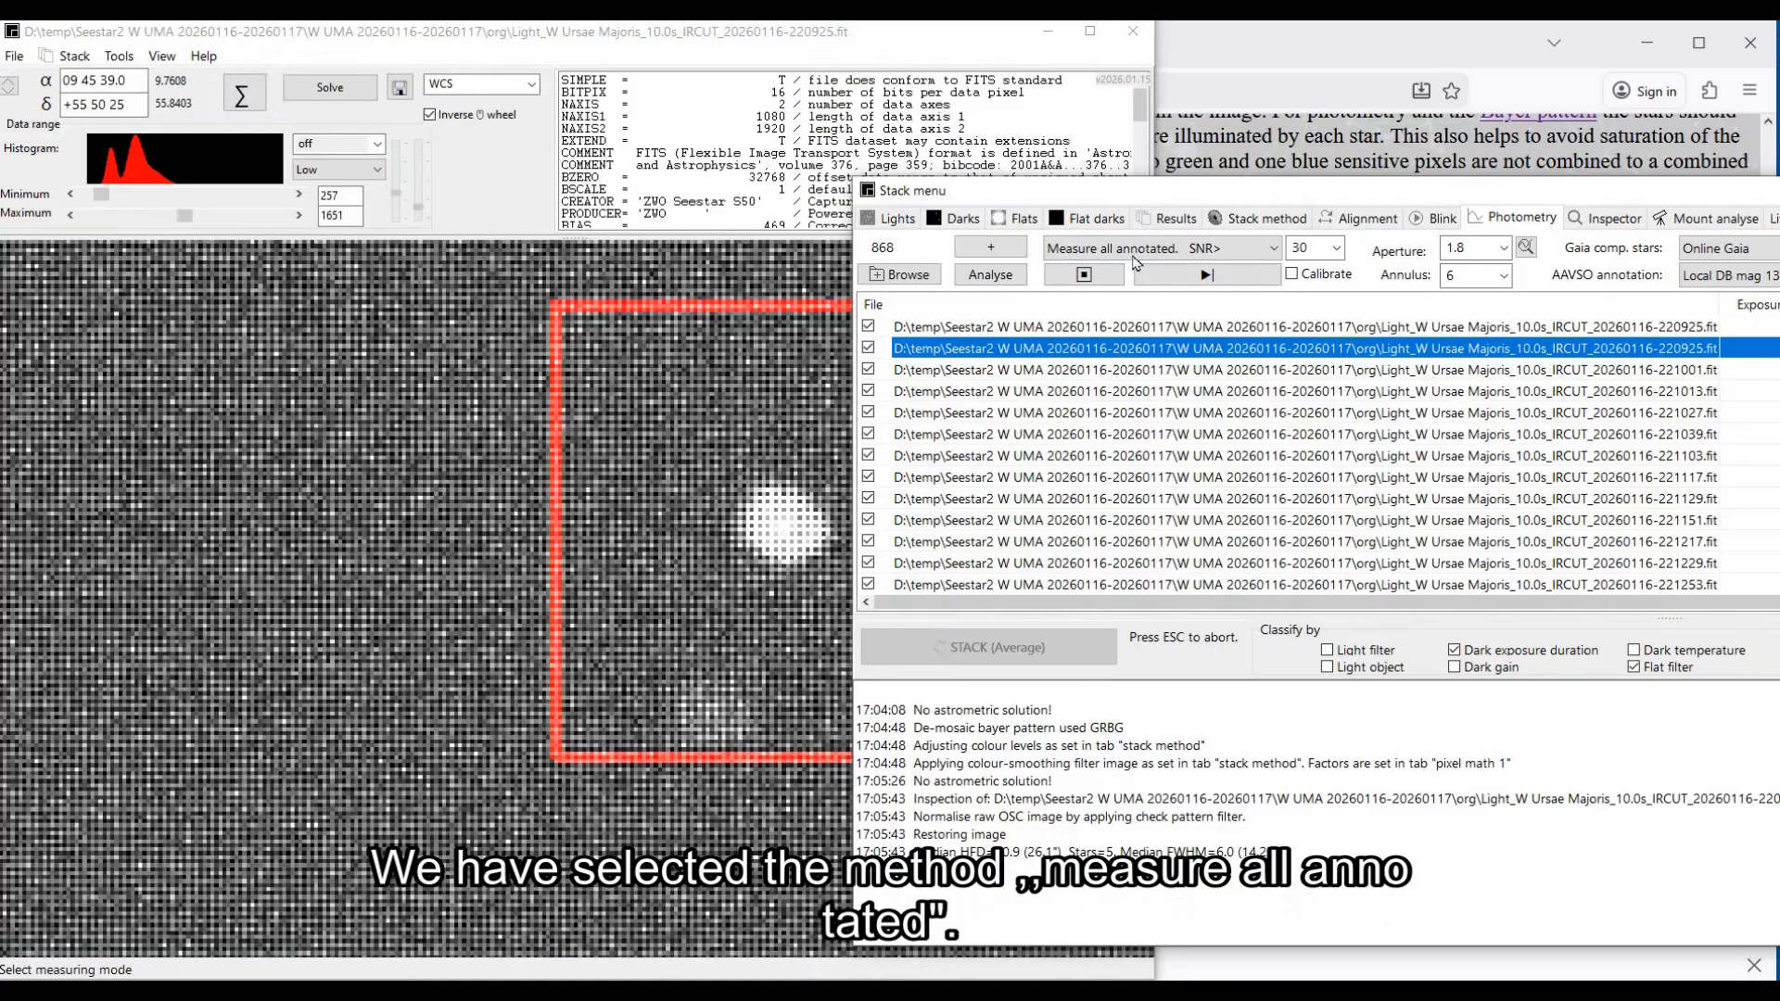
{"action": "left_click", "coordinate": [1276, 258]}
{"action": "left_click", "coordinate": [1254, 291]}
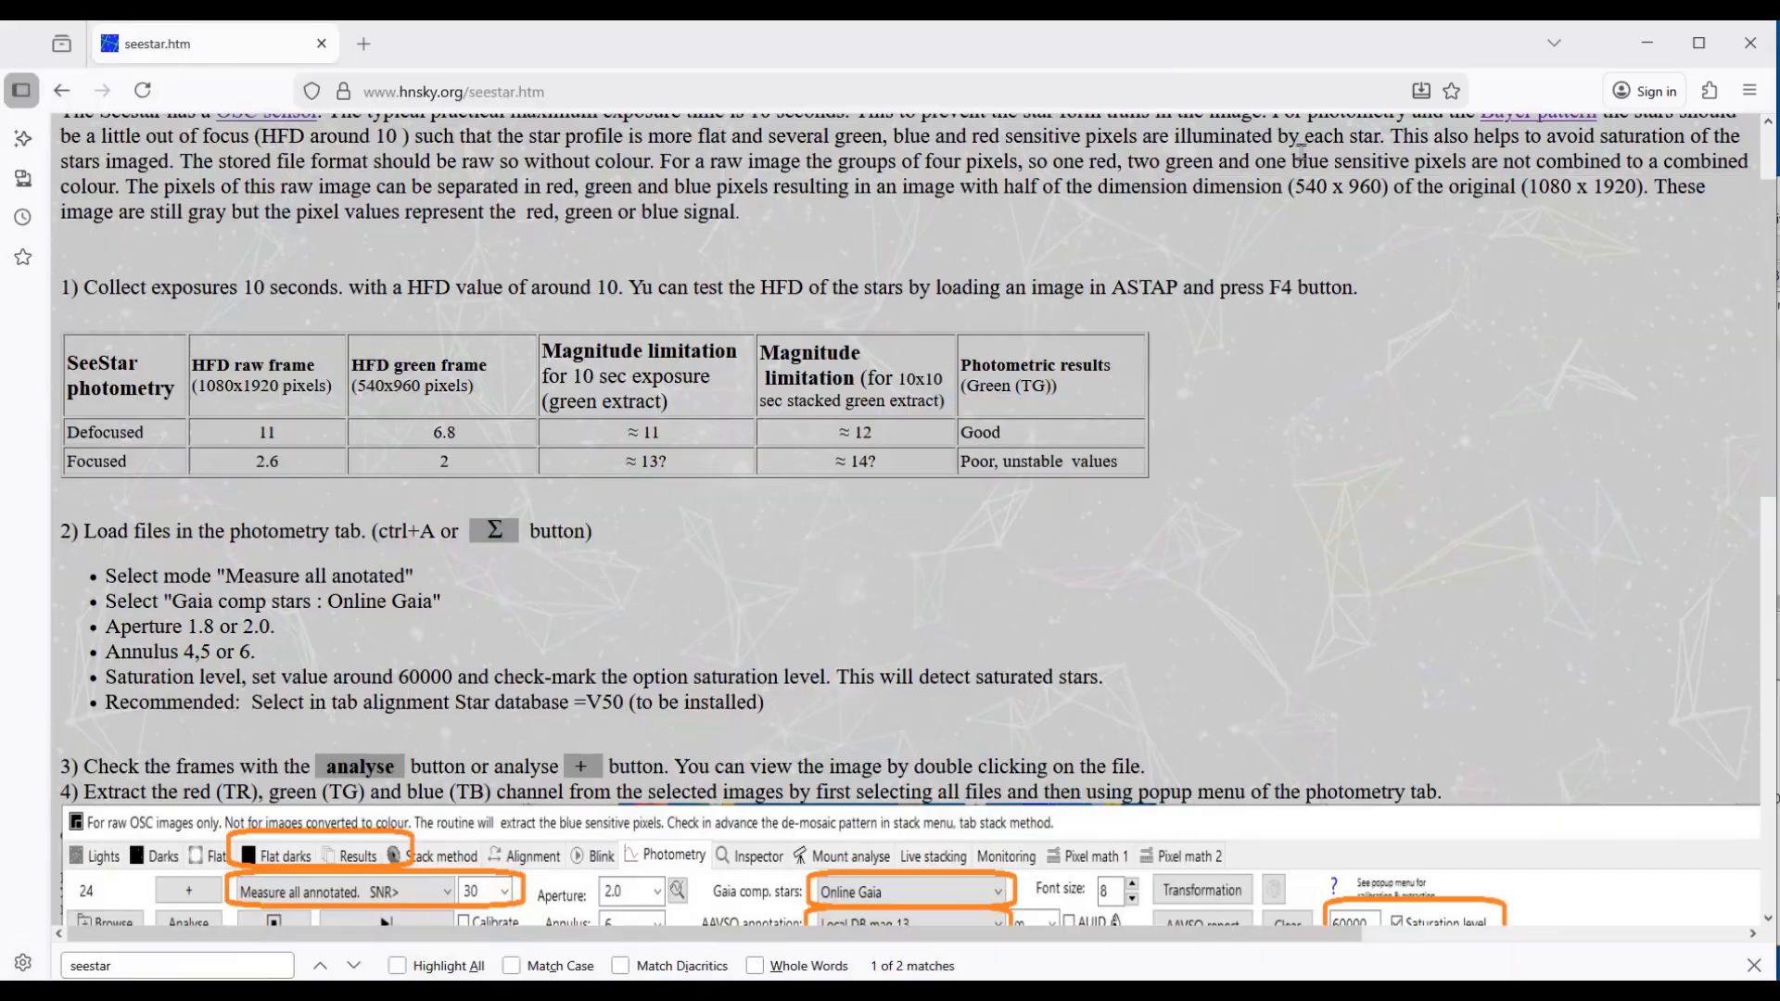
Step: Glance at the web instructions again, return to ASTAP and select Online Gaia as the source of Gaia comparison stars
{"action": "left_click", "coordinate": [1296, 143]}
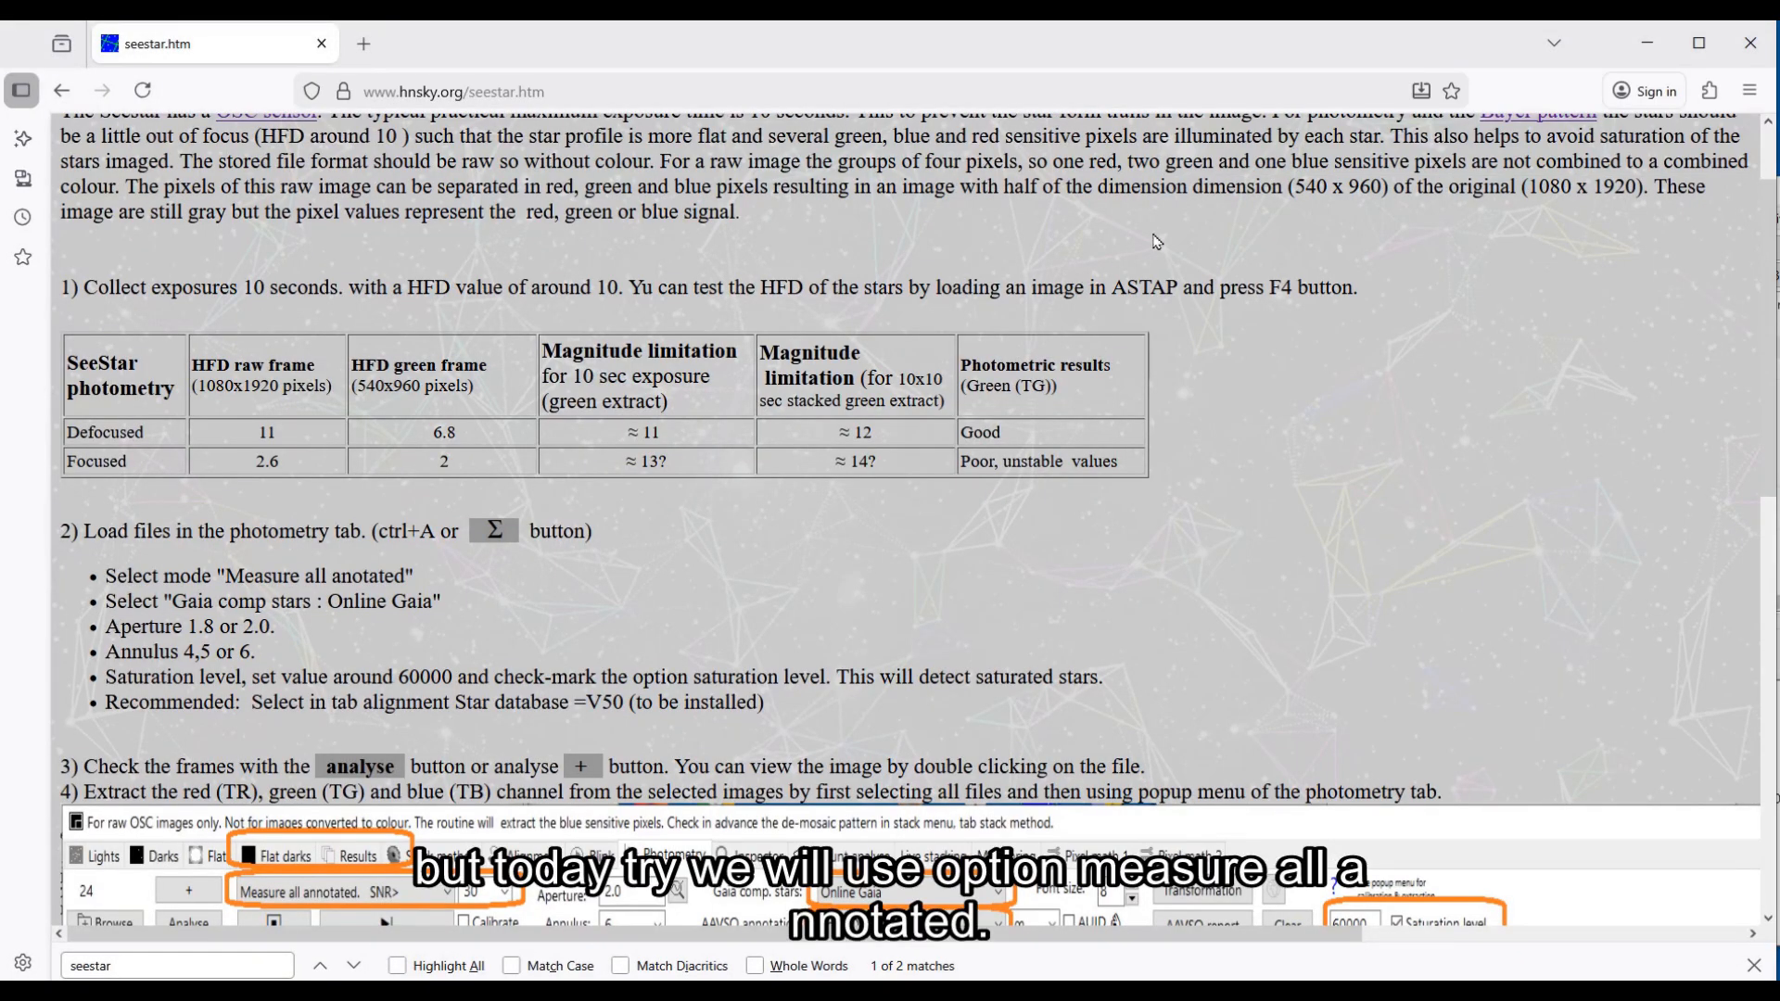
{"action": "left_click", "coordinate": [938, 992]}
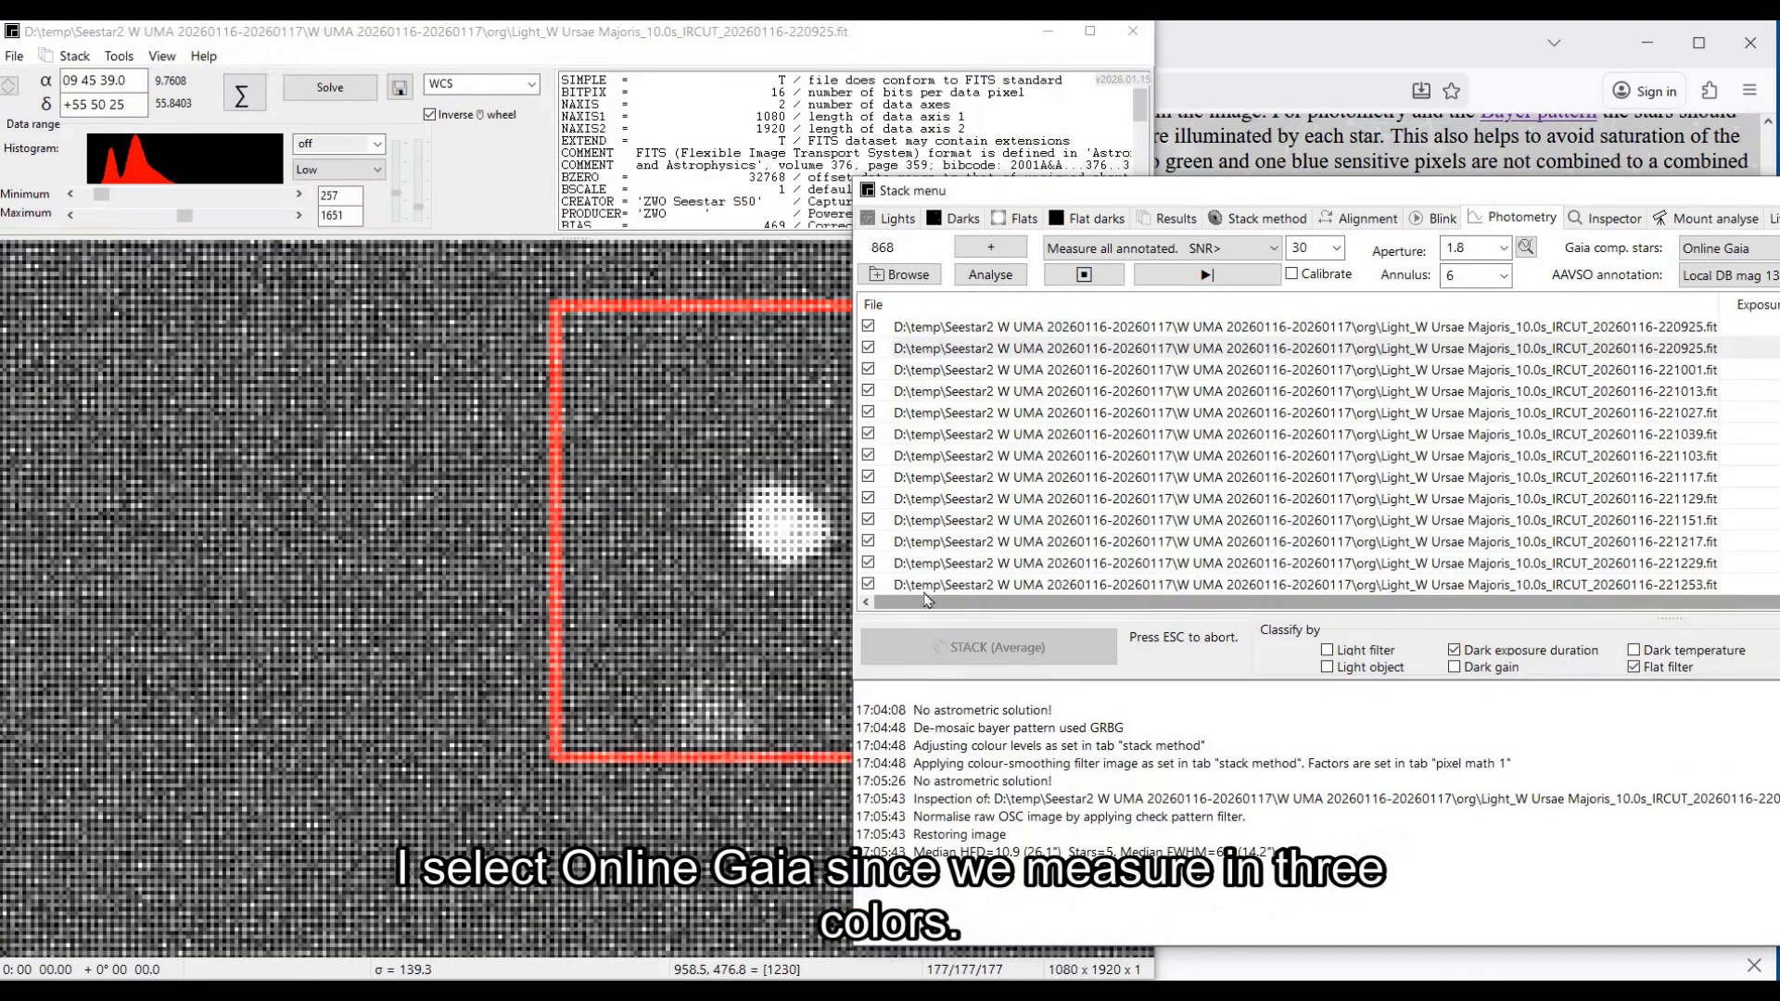
{"action": "left_click_drag", "start_coordinate": [1565, 202], "coordinate": [919, 169]}
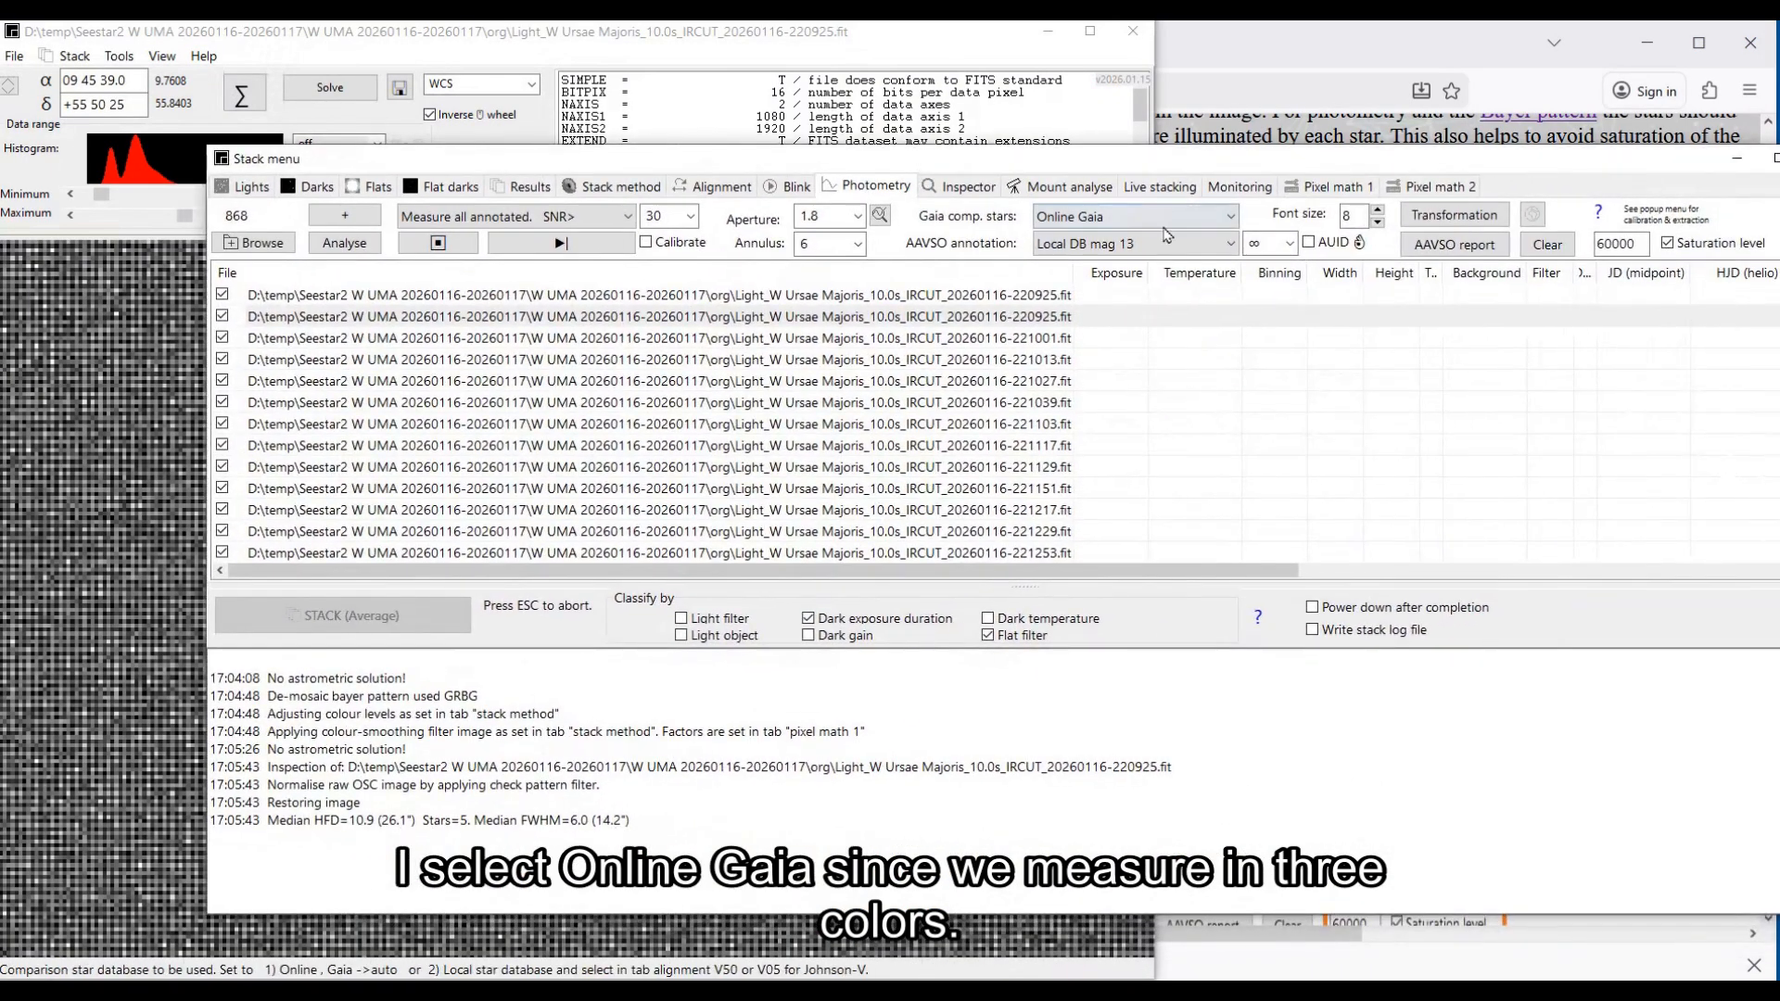
{"action": "left_click", "coordinate": [1226, 220]}
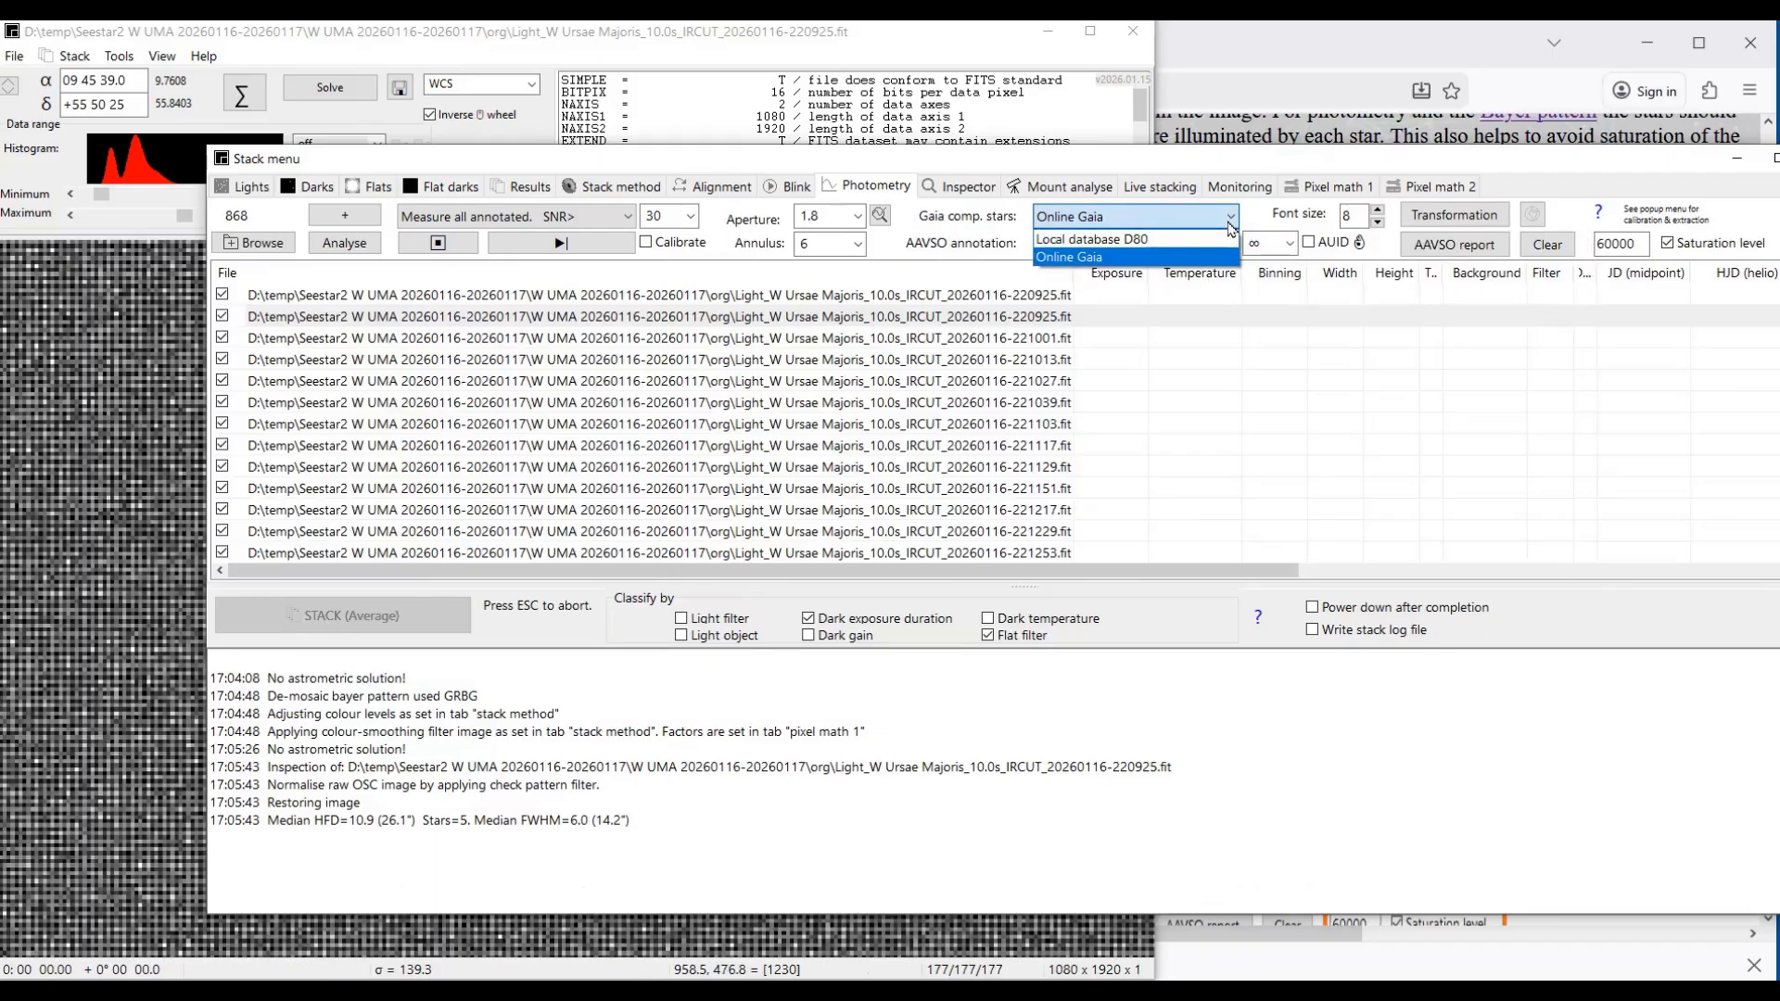
{"action": "left_click", "coordinate": [1187, 262]}
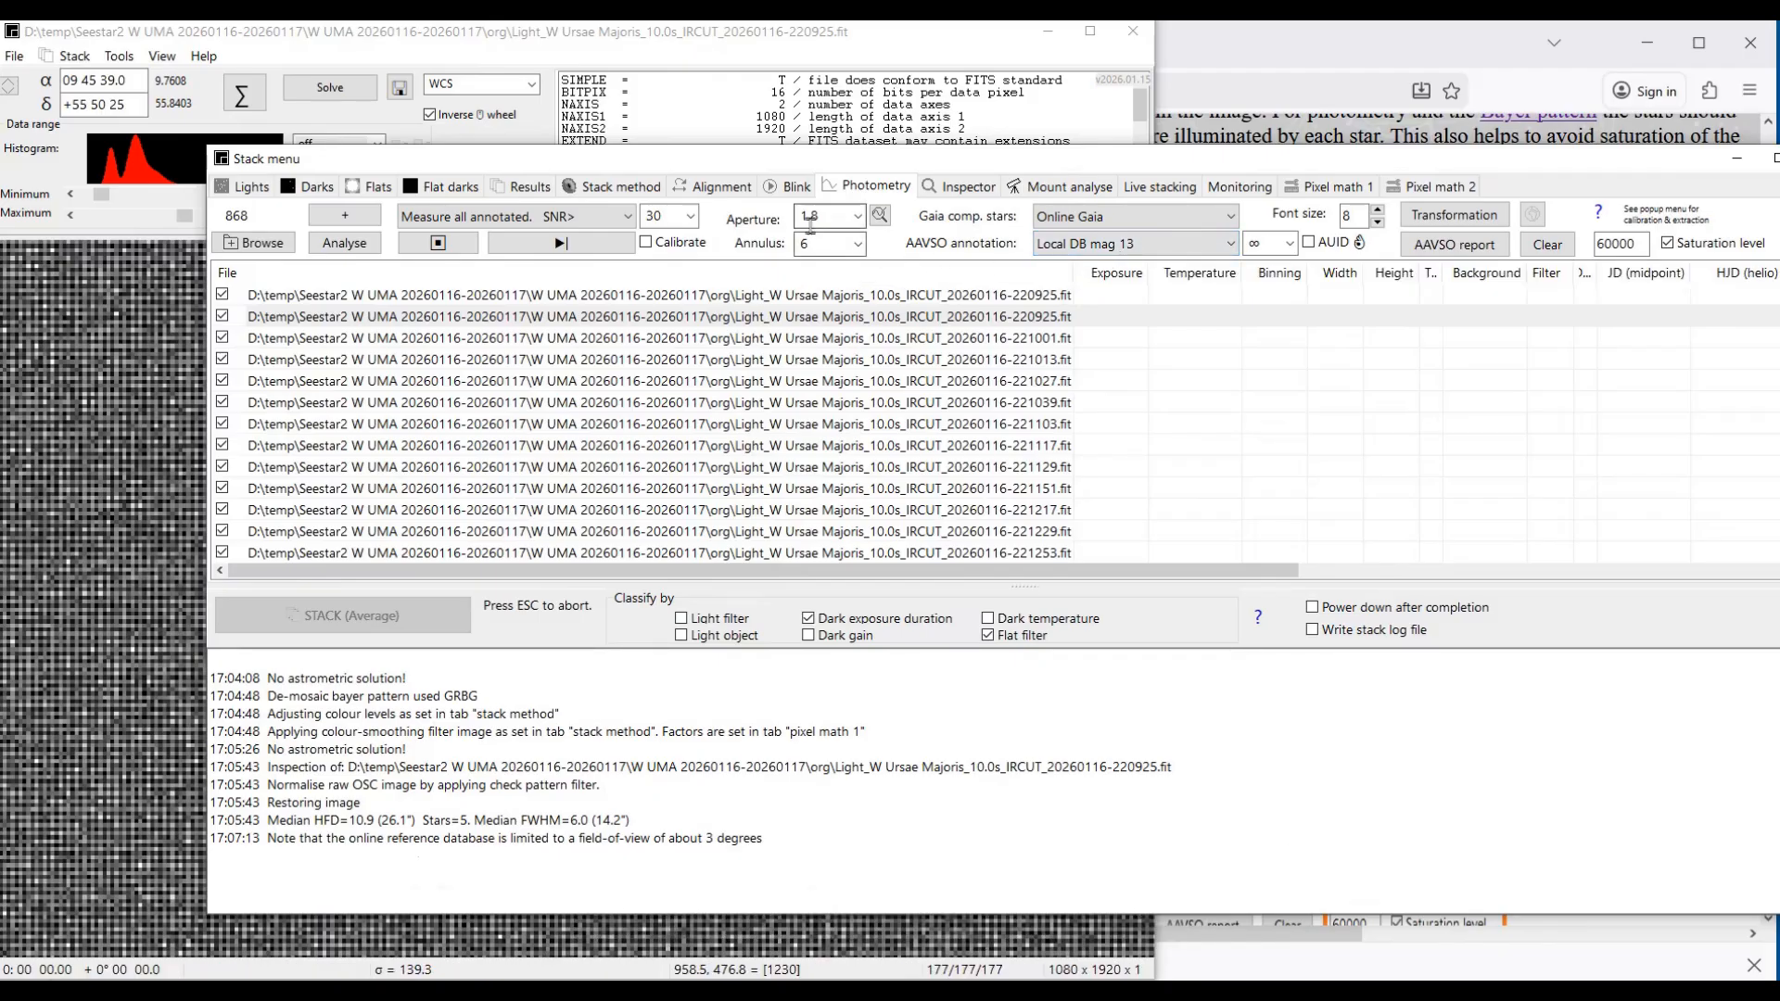
Step: Check the photometry aperture value and read the saturation level advice on the SeeStar page, returning to ASTAP
{"action": "left_click_drag", "start_coordinate": [824, 216], "coordinate": [801, 214]}
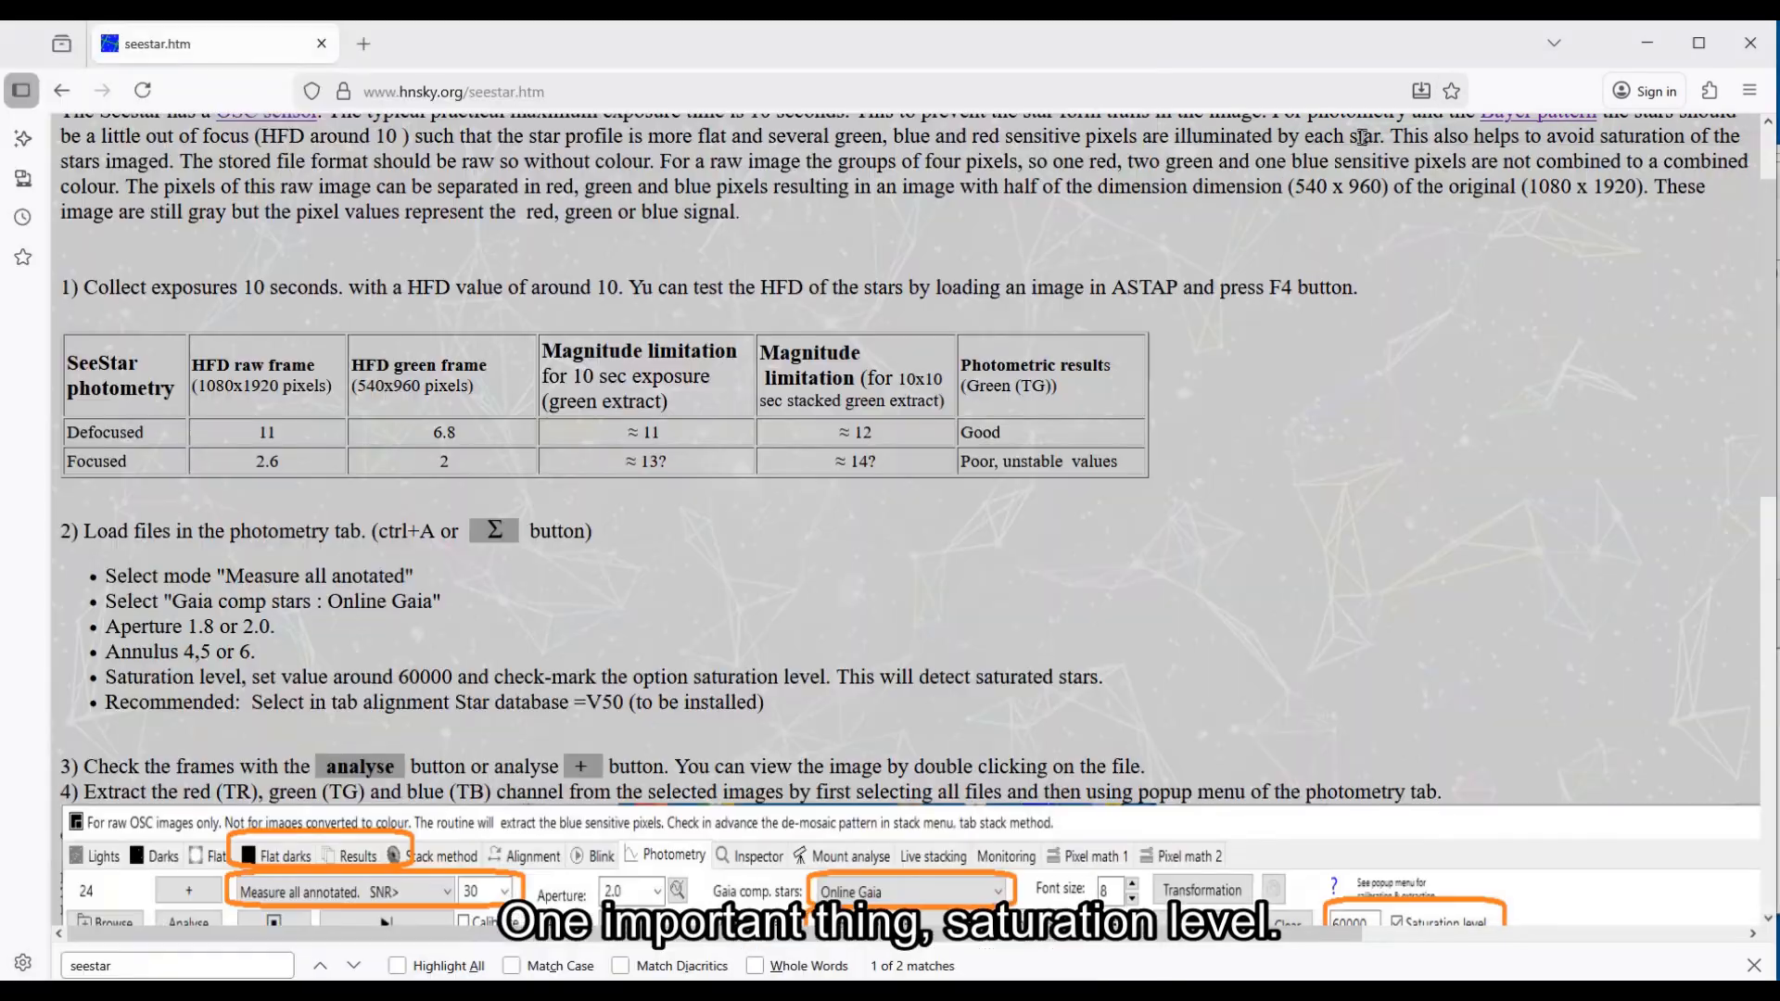
{"action": "left_click", "coordinate": [1363, 139]}
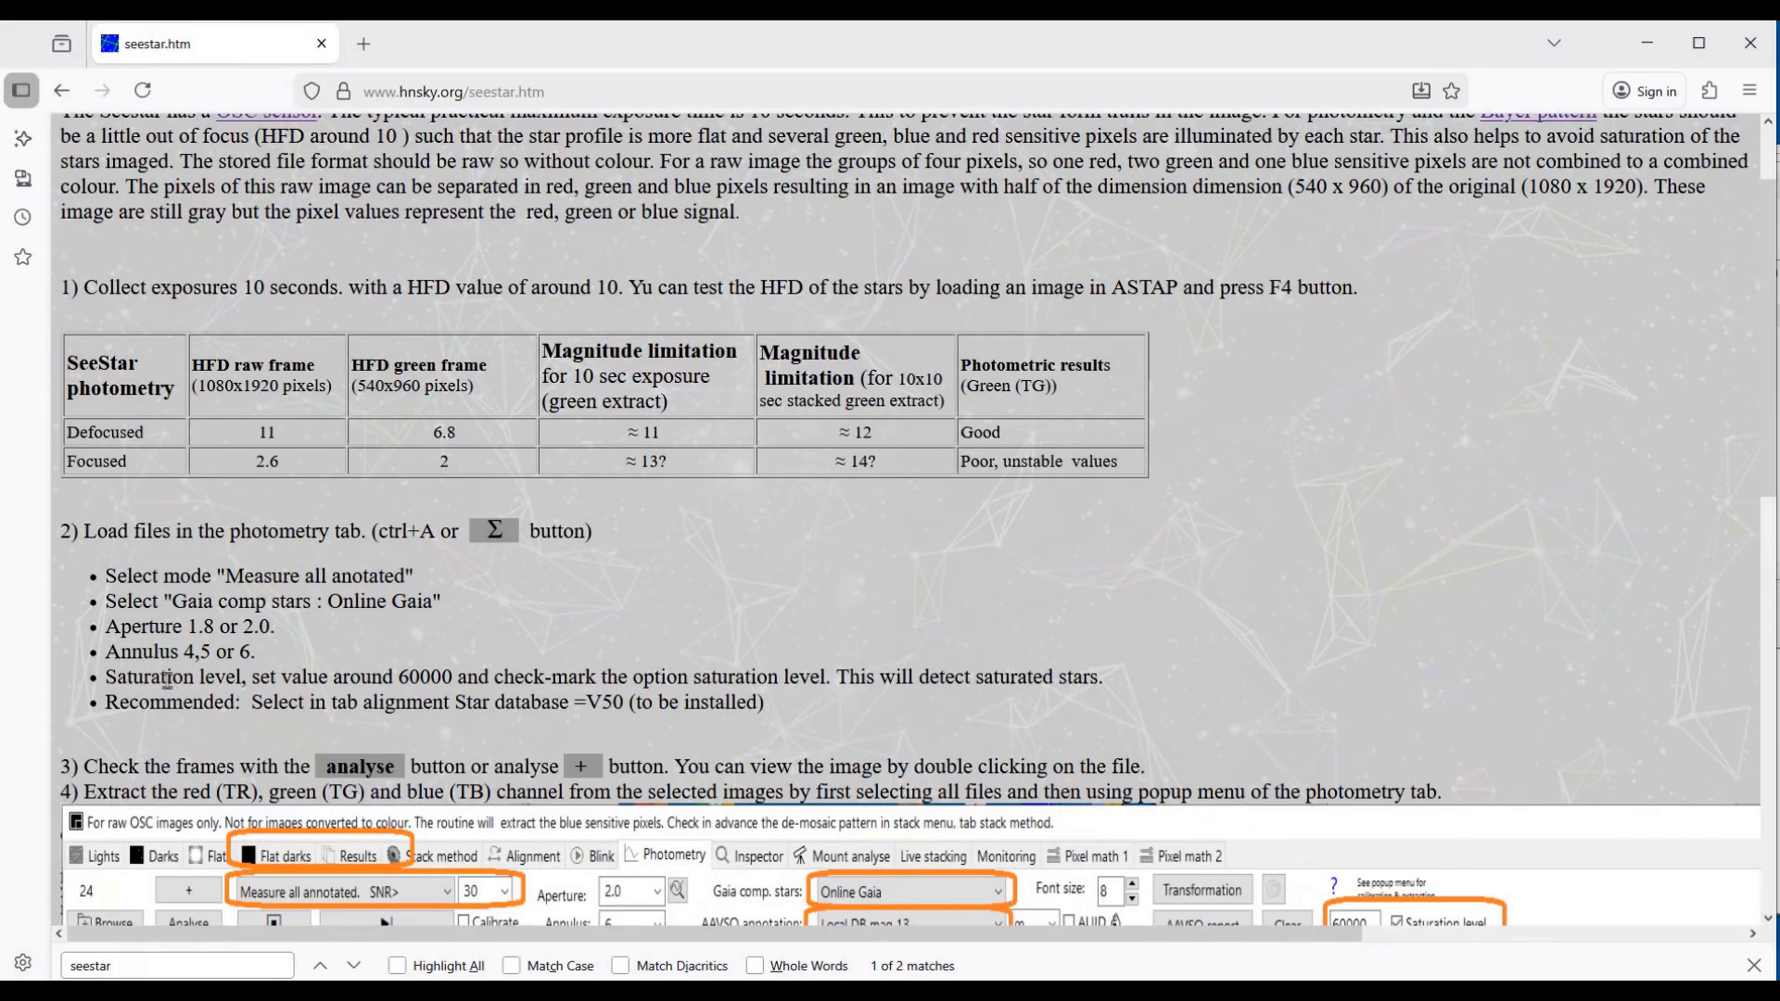
{"action": "key", "text": "alt+Tab"}
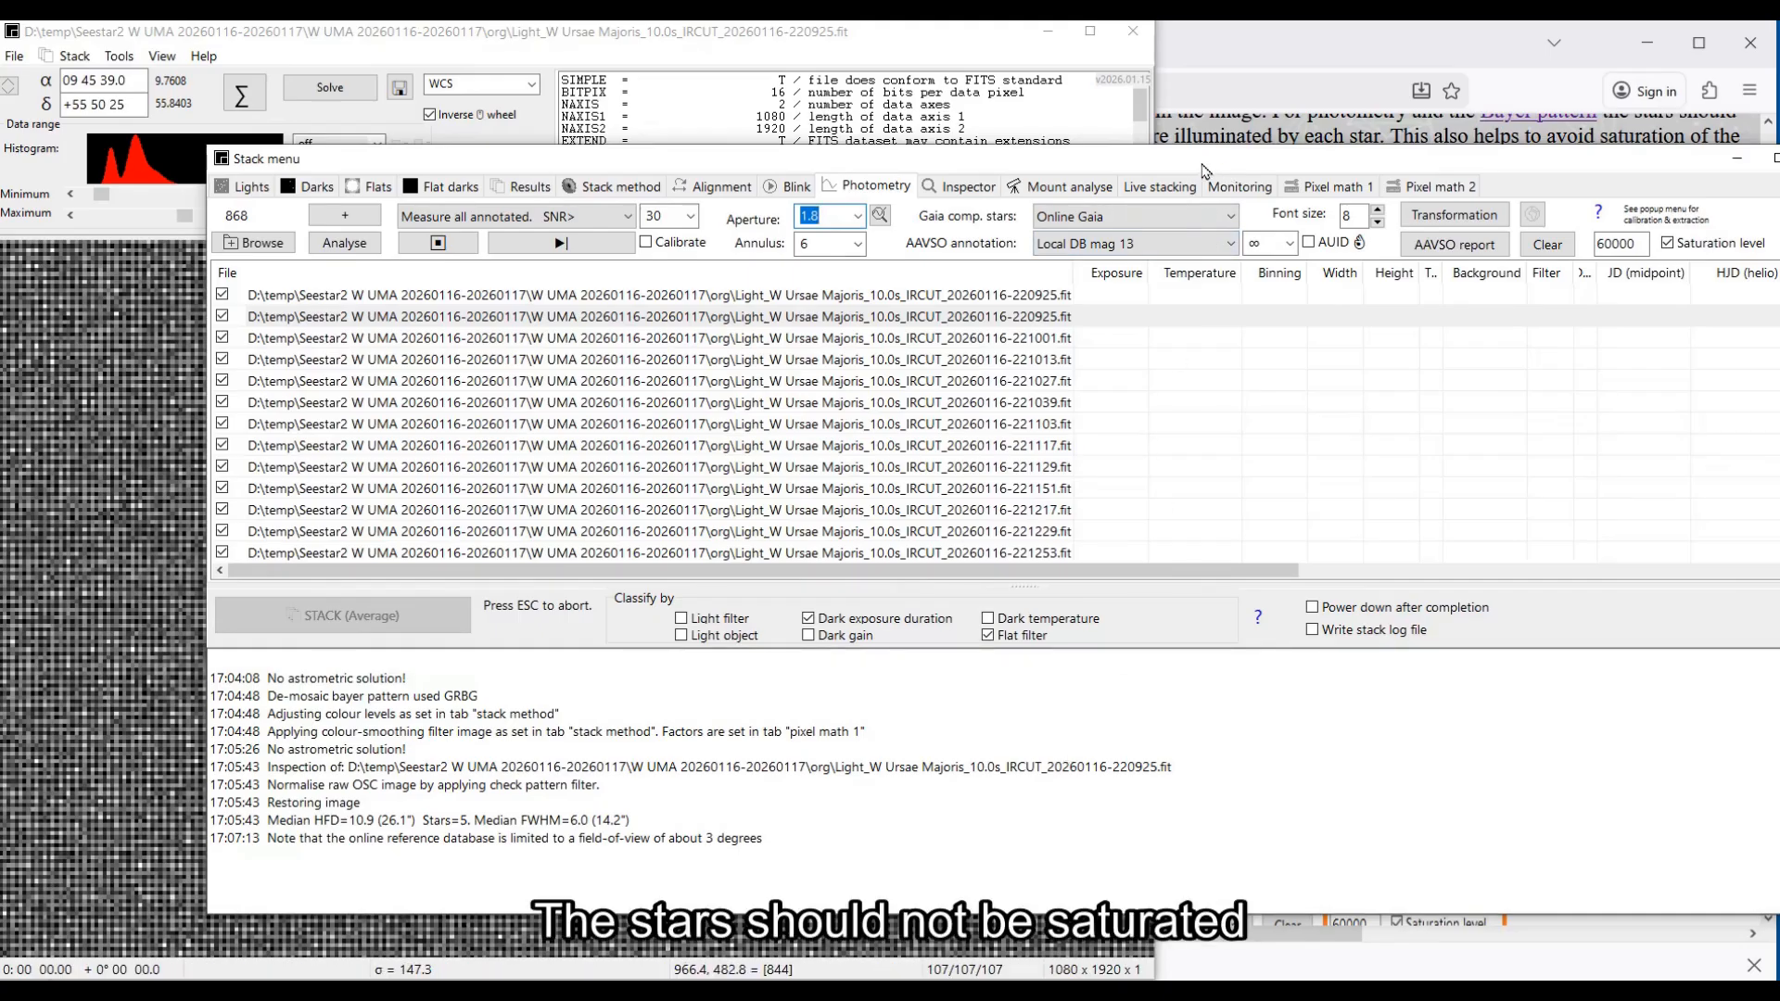
Step: Switch the Saturation level option off and on again, keeping 60000 as the maximum acceptable pixel value
{"action": "left_click_drag", "start_coordinate": [1206, 163], "coordinate": [963, 187]}
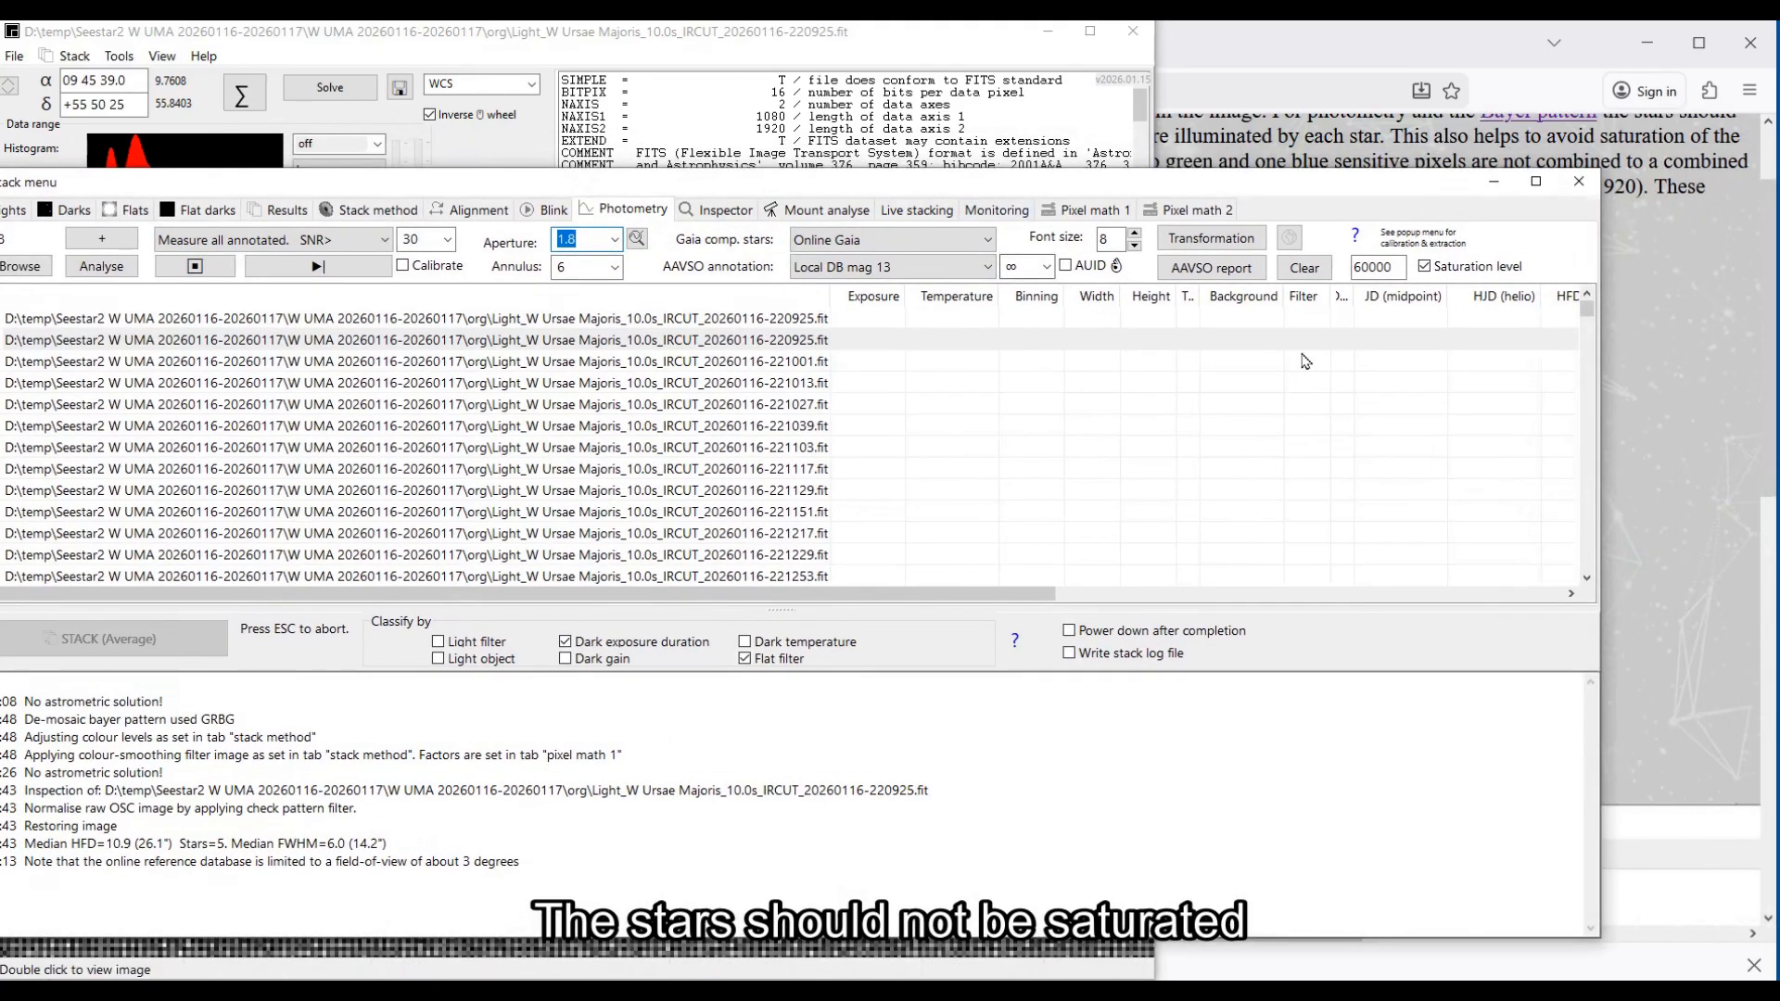
{"action": "double_click", "coordinate": [1357, 267]}
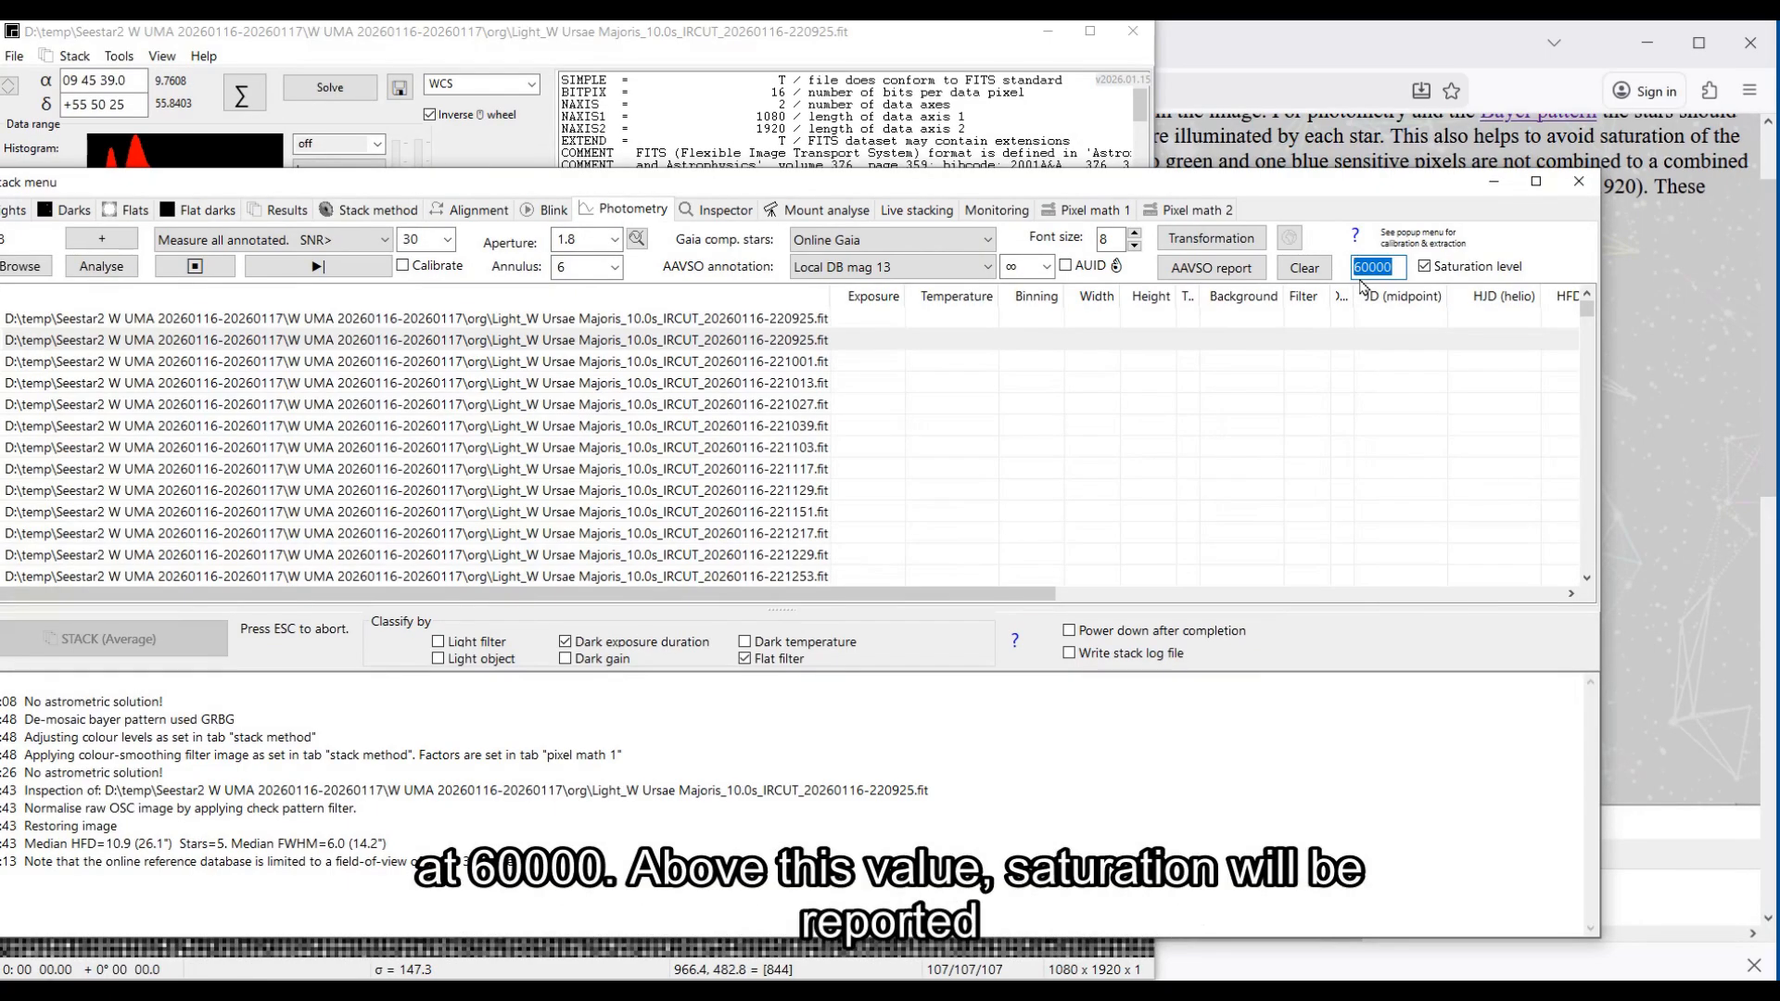
{"action": "left_click", "coordinate": [1426, 267]}
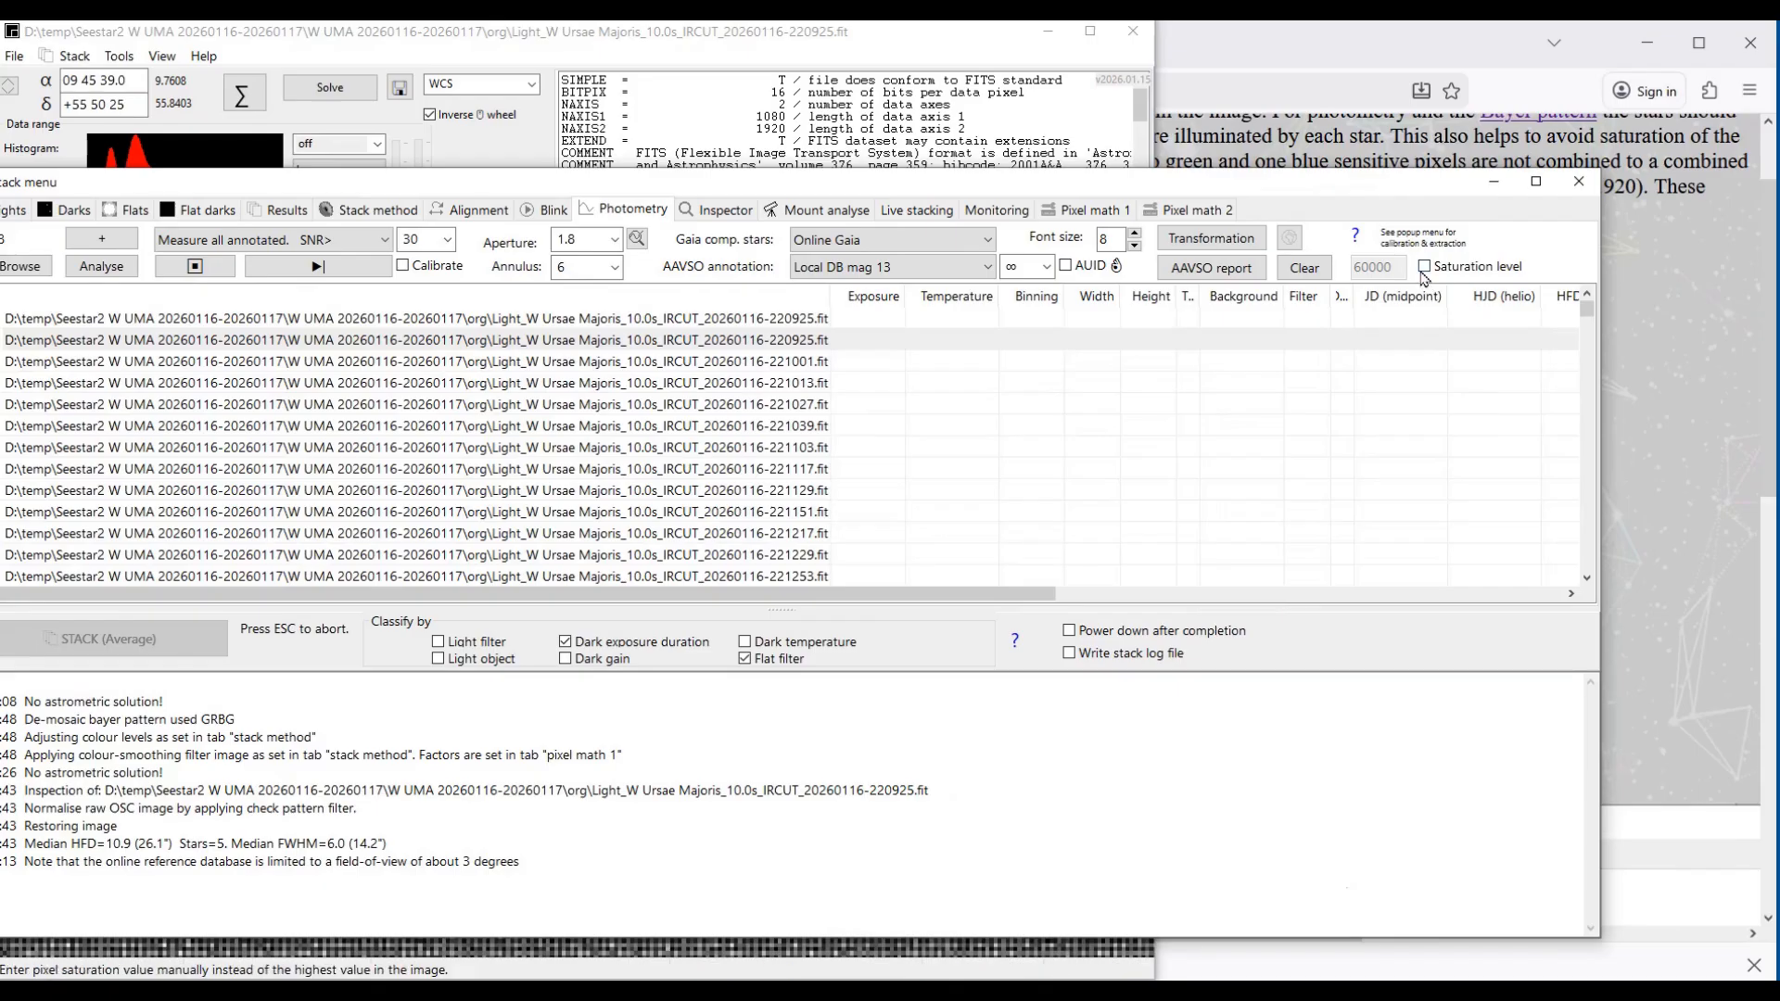
{"action": "left_click", "coordinate": [1424, 268]}
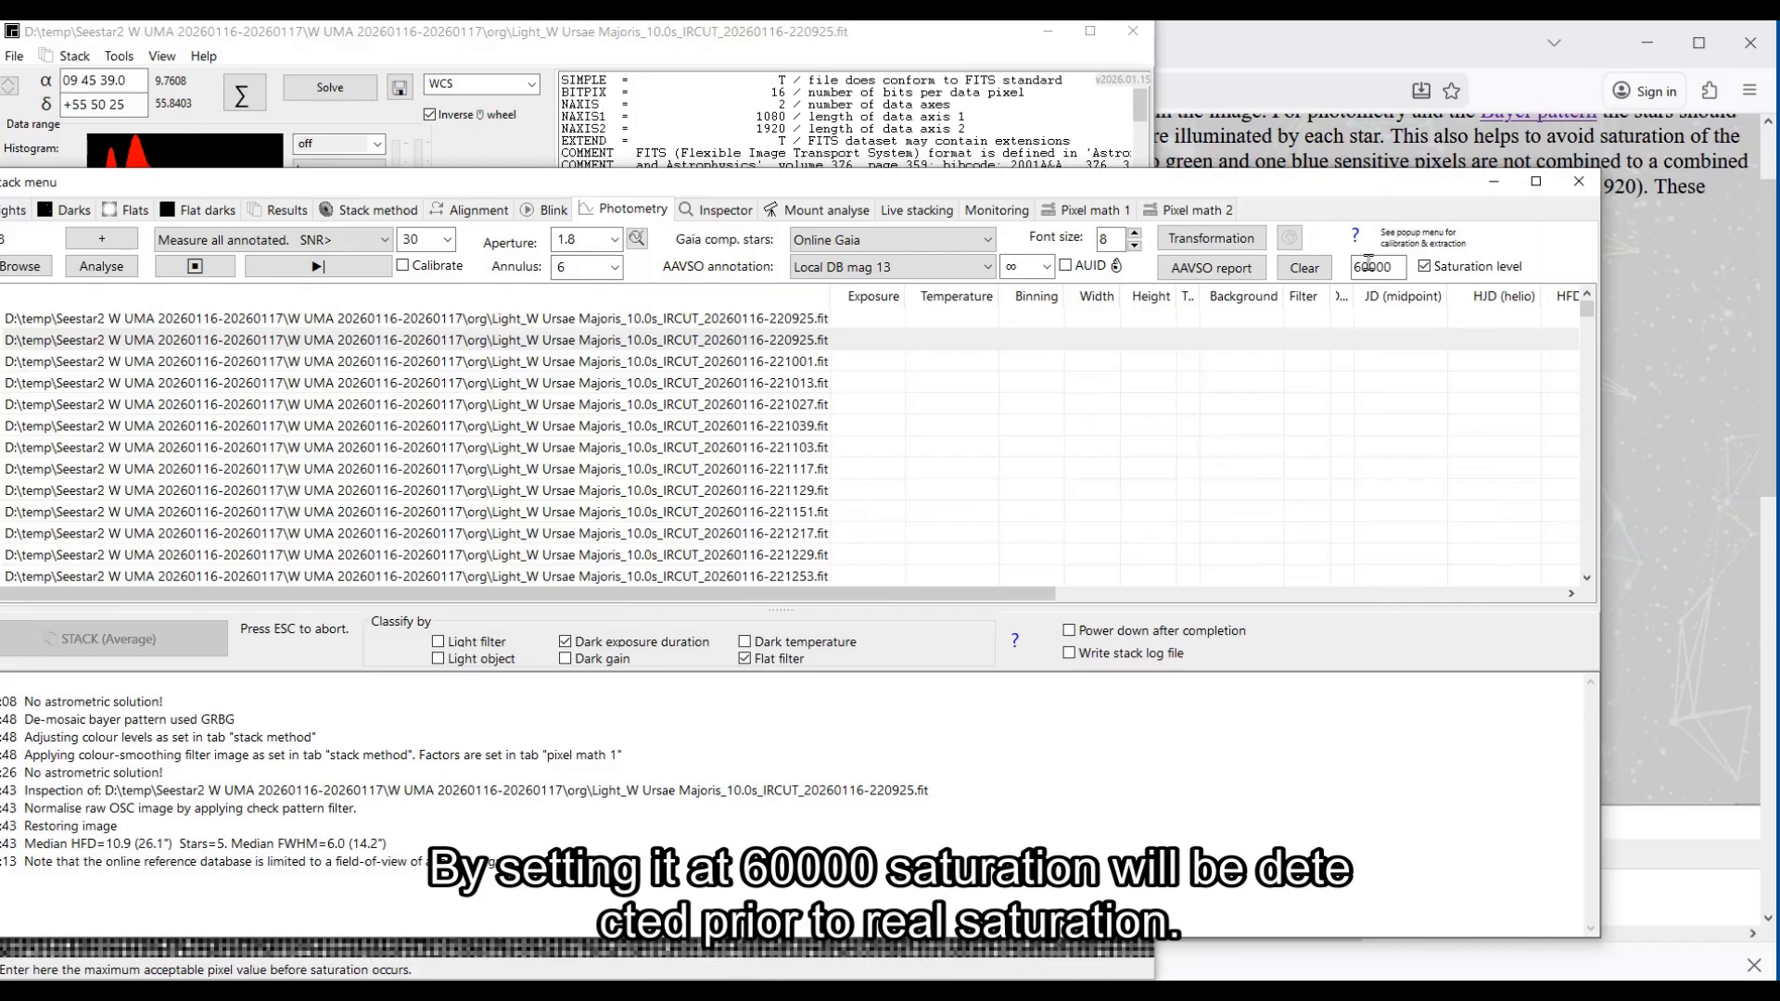
Step: Consult the web page's frame-checking instructions, return to ASTAP and run Analyse on the loaded photometry frames
{"action": "left_click", "coordinate": [1649, 511]}
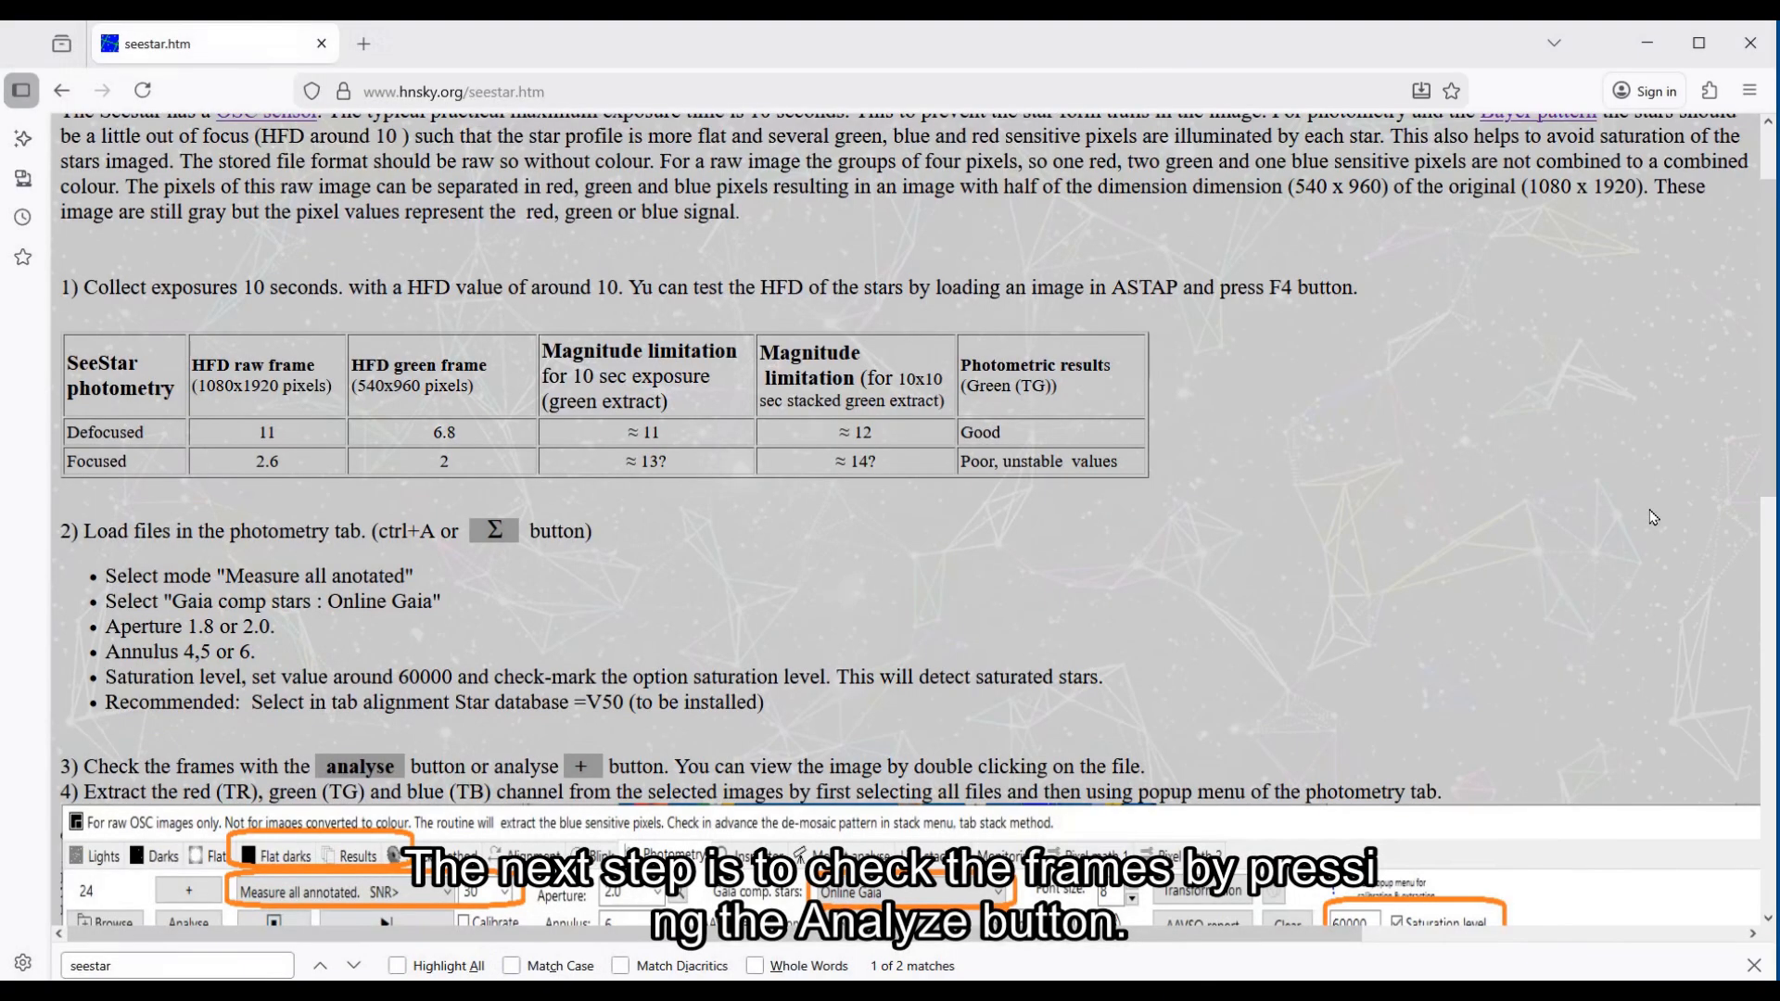
{"action": "scroll", "coordinate": [514, 634], "scroll_direction": "down", "scroll_amount": 2}
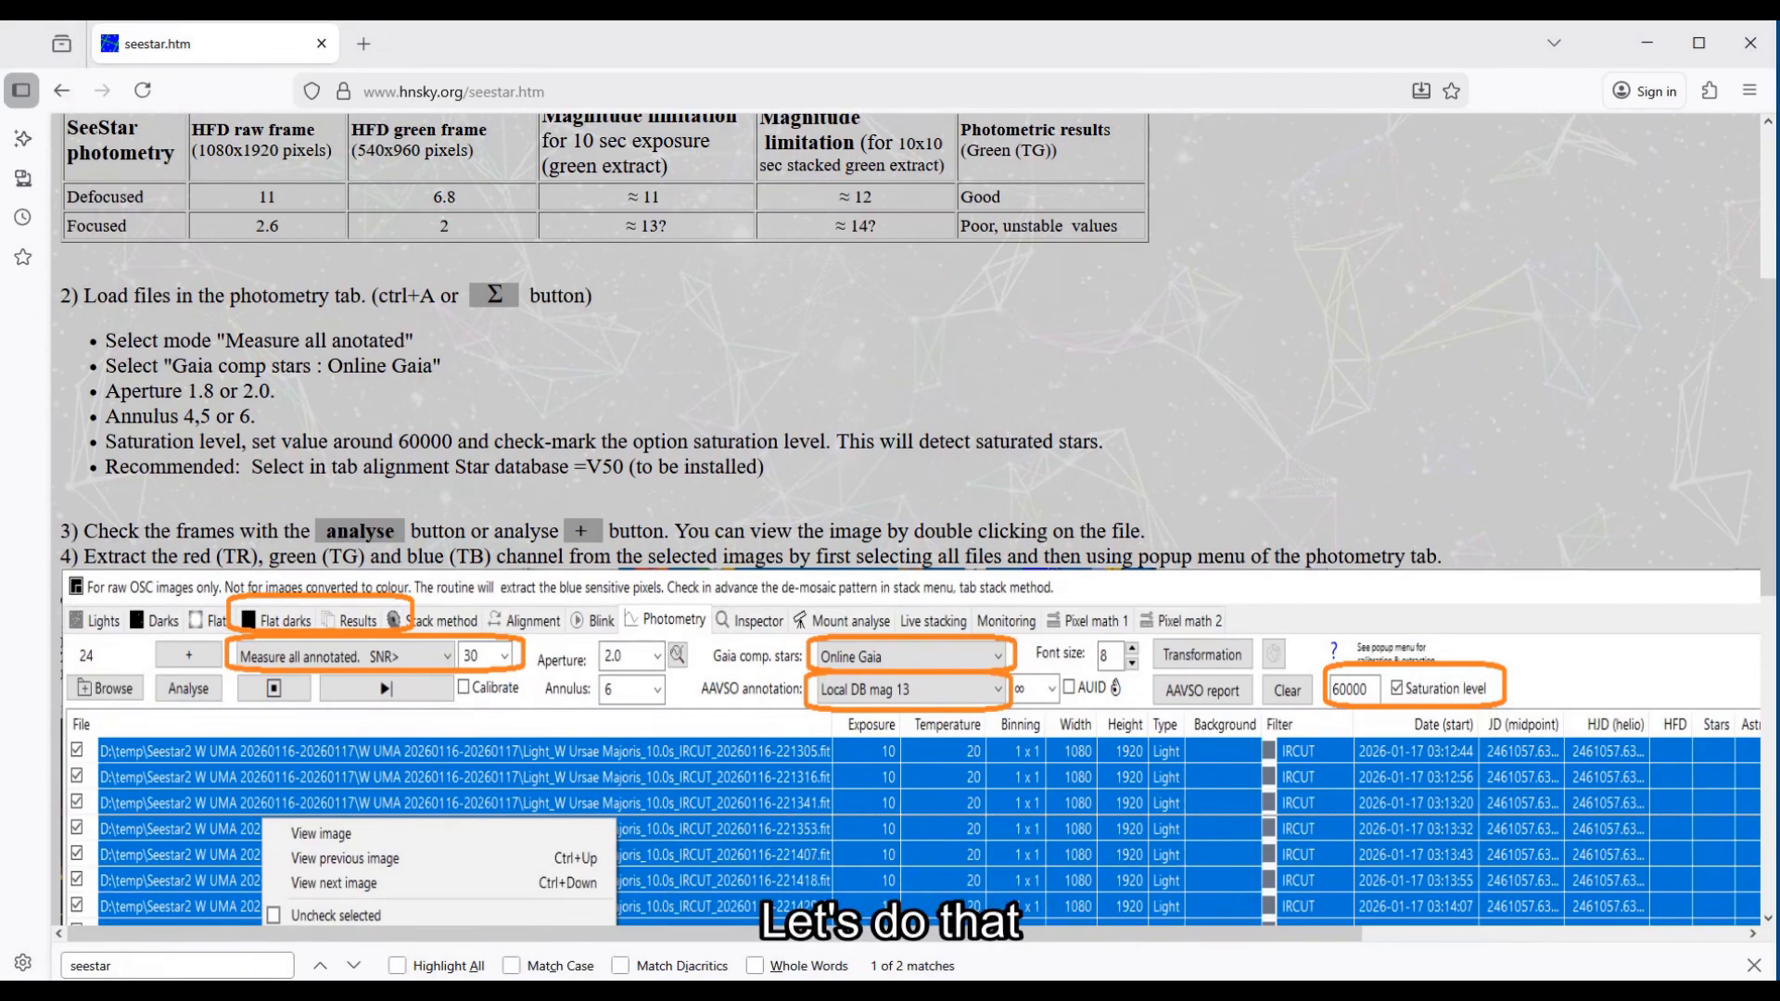
{"action": "key", "text": "alt+Tab"}
{"action": "left_click_drag", "start_coordinate": [188, 188], "coordinate": [331, 153]}
{"action": "left_click", "coordinate": [227, 223]}
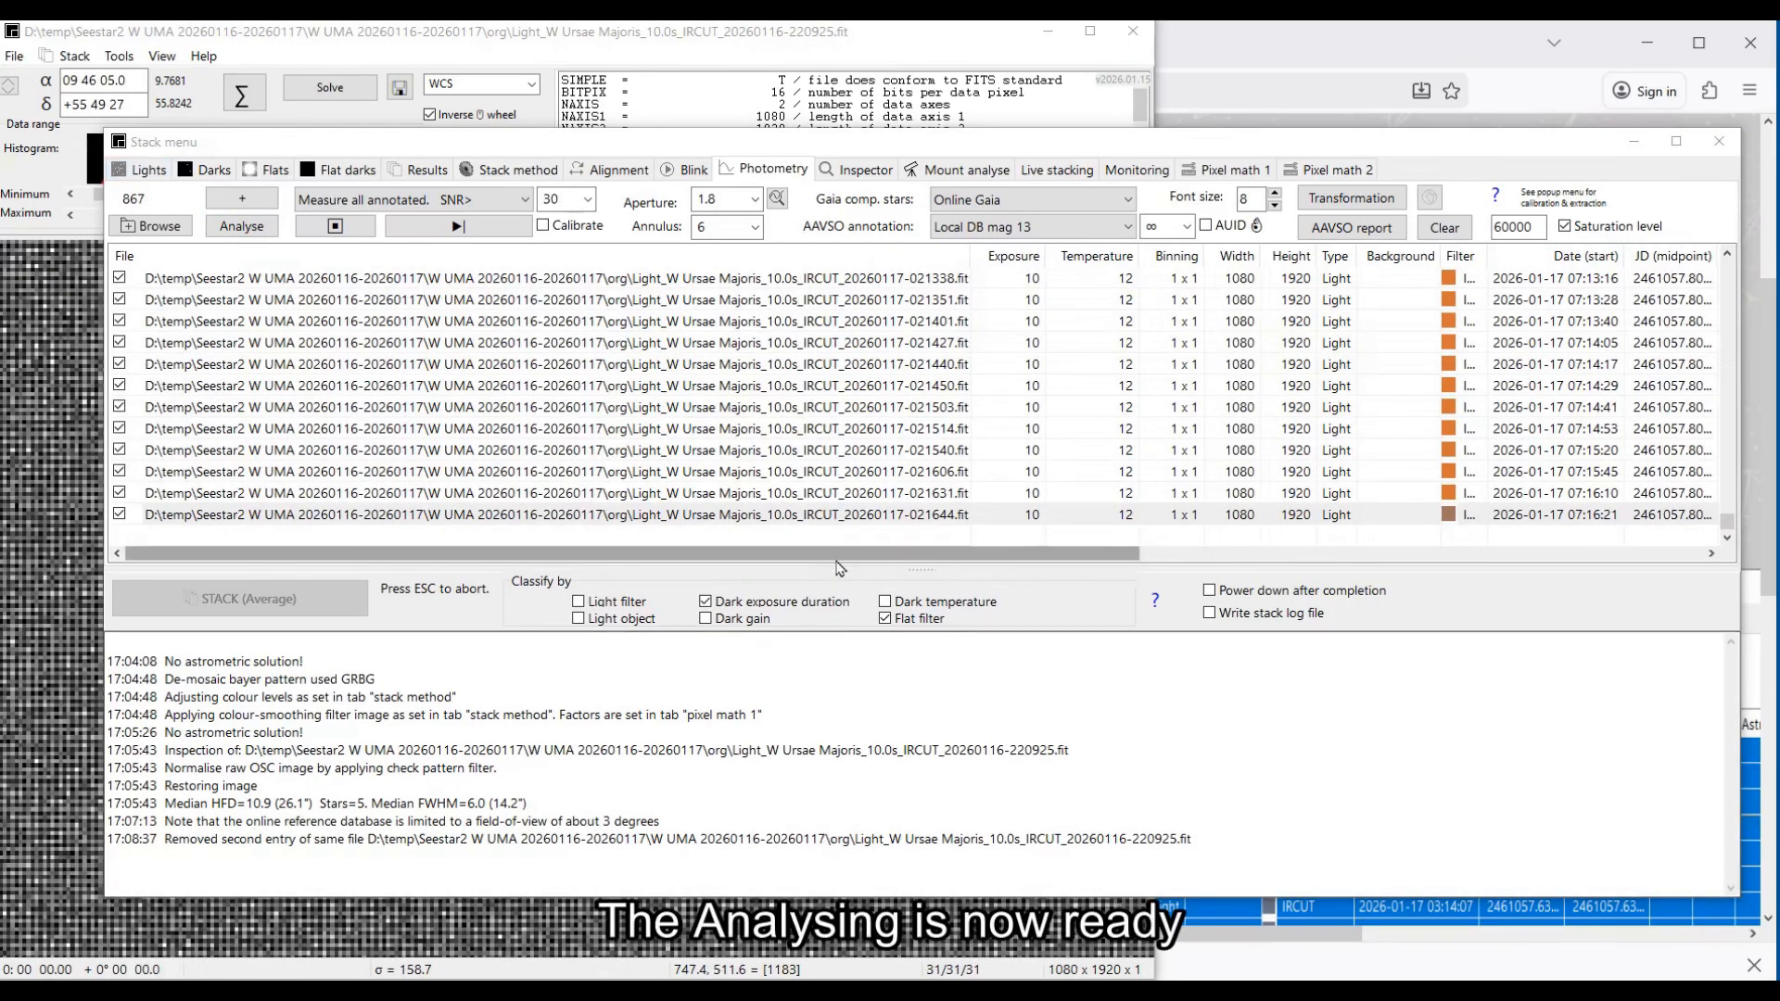
Step: Narrow the File column, widen the Filter column, and enlarge the Stack menu window to show the Centalt and Airmass columns
{"action": "left_click_drag", "start_coordinate": [473, 150], "coordinate": [386, 141]}
{"action": "left_click_drag", "start_coordinate": [884, 246], "coordinate": [482, 242]}
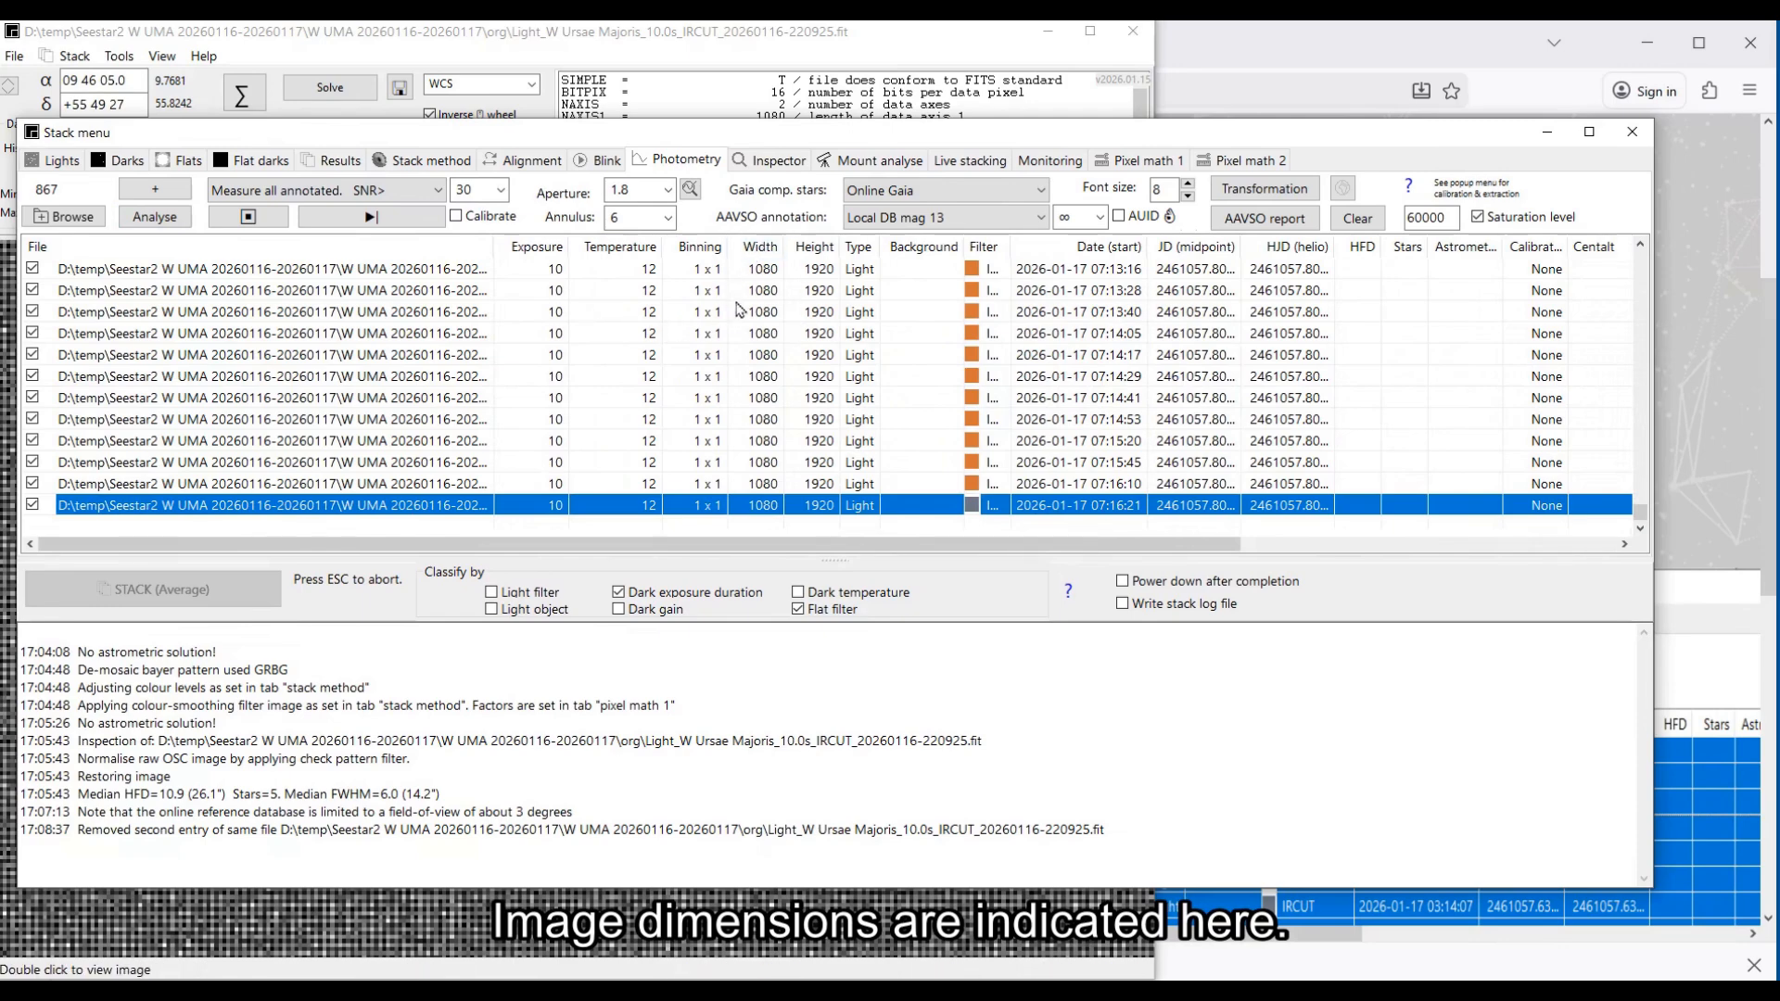
{"action": "left_click_drag", "start_coordinate": [1011, 244], "coordinate": [1068, 244]}
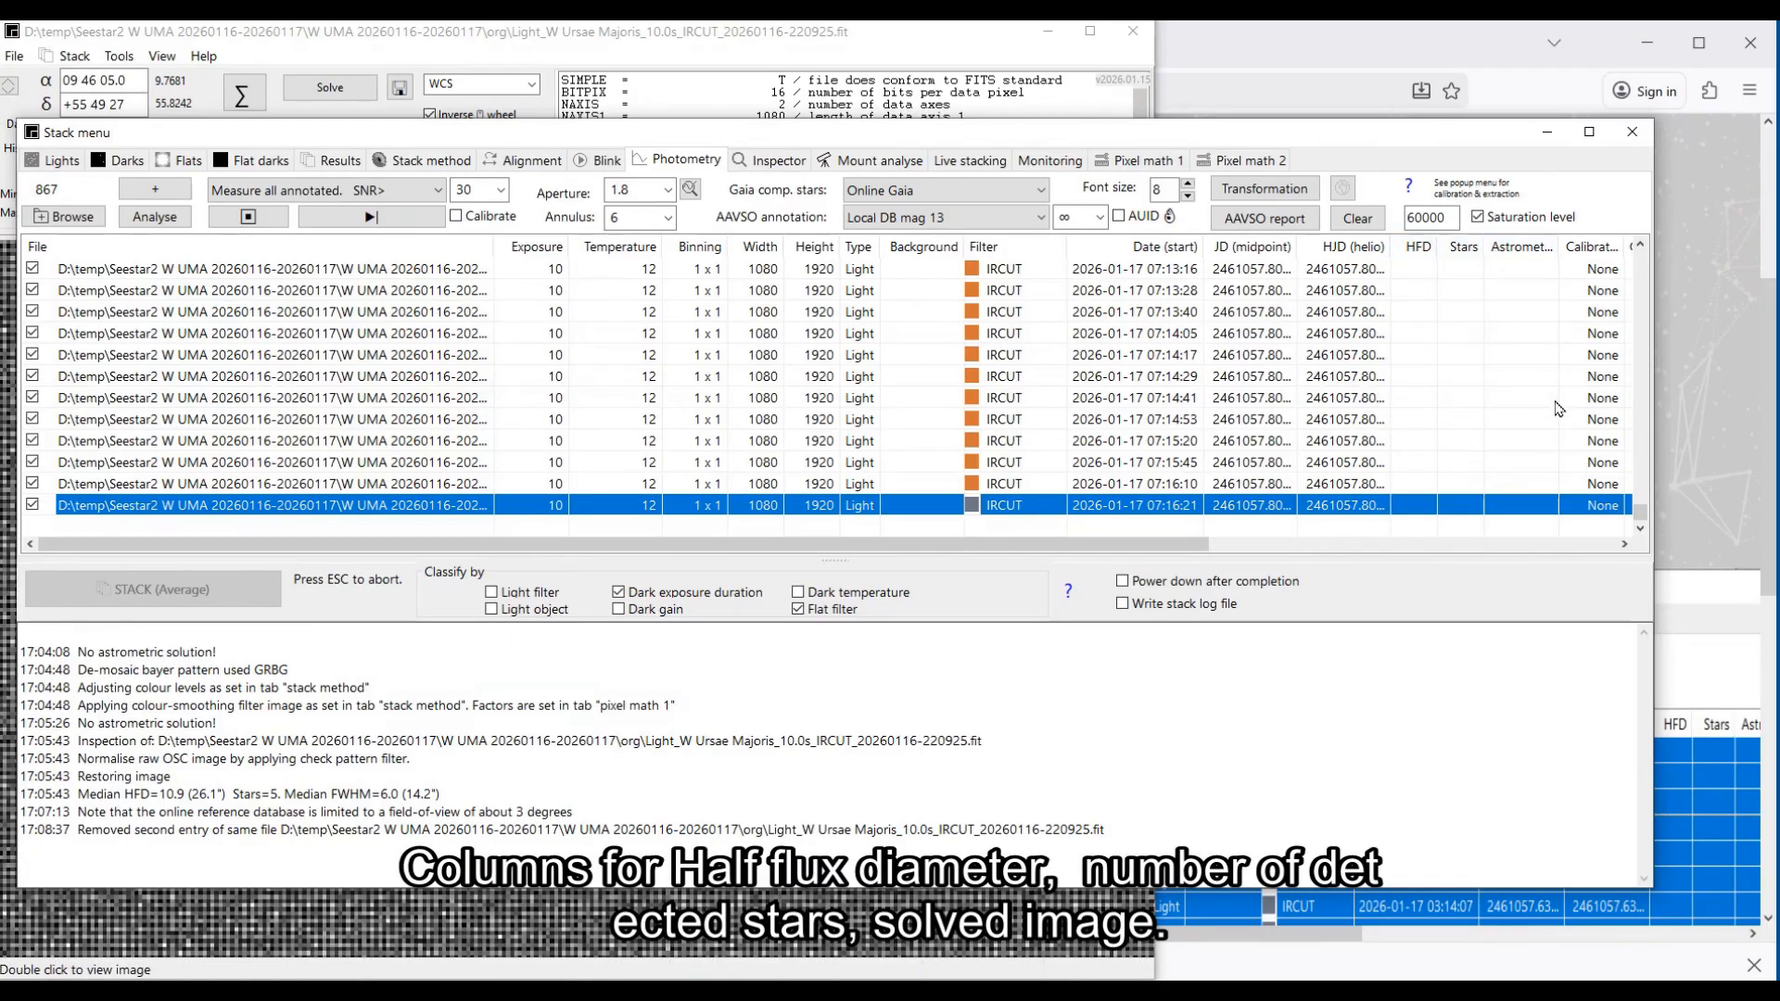
{"action": "left_click_drag", "start_coordinate": [1659, 345], "coordinate": [1761, 368]}
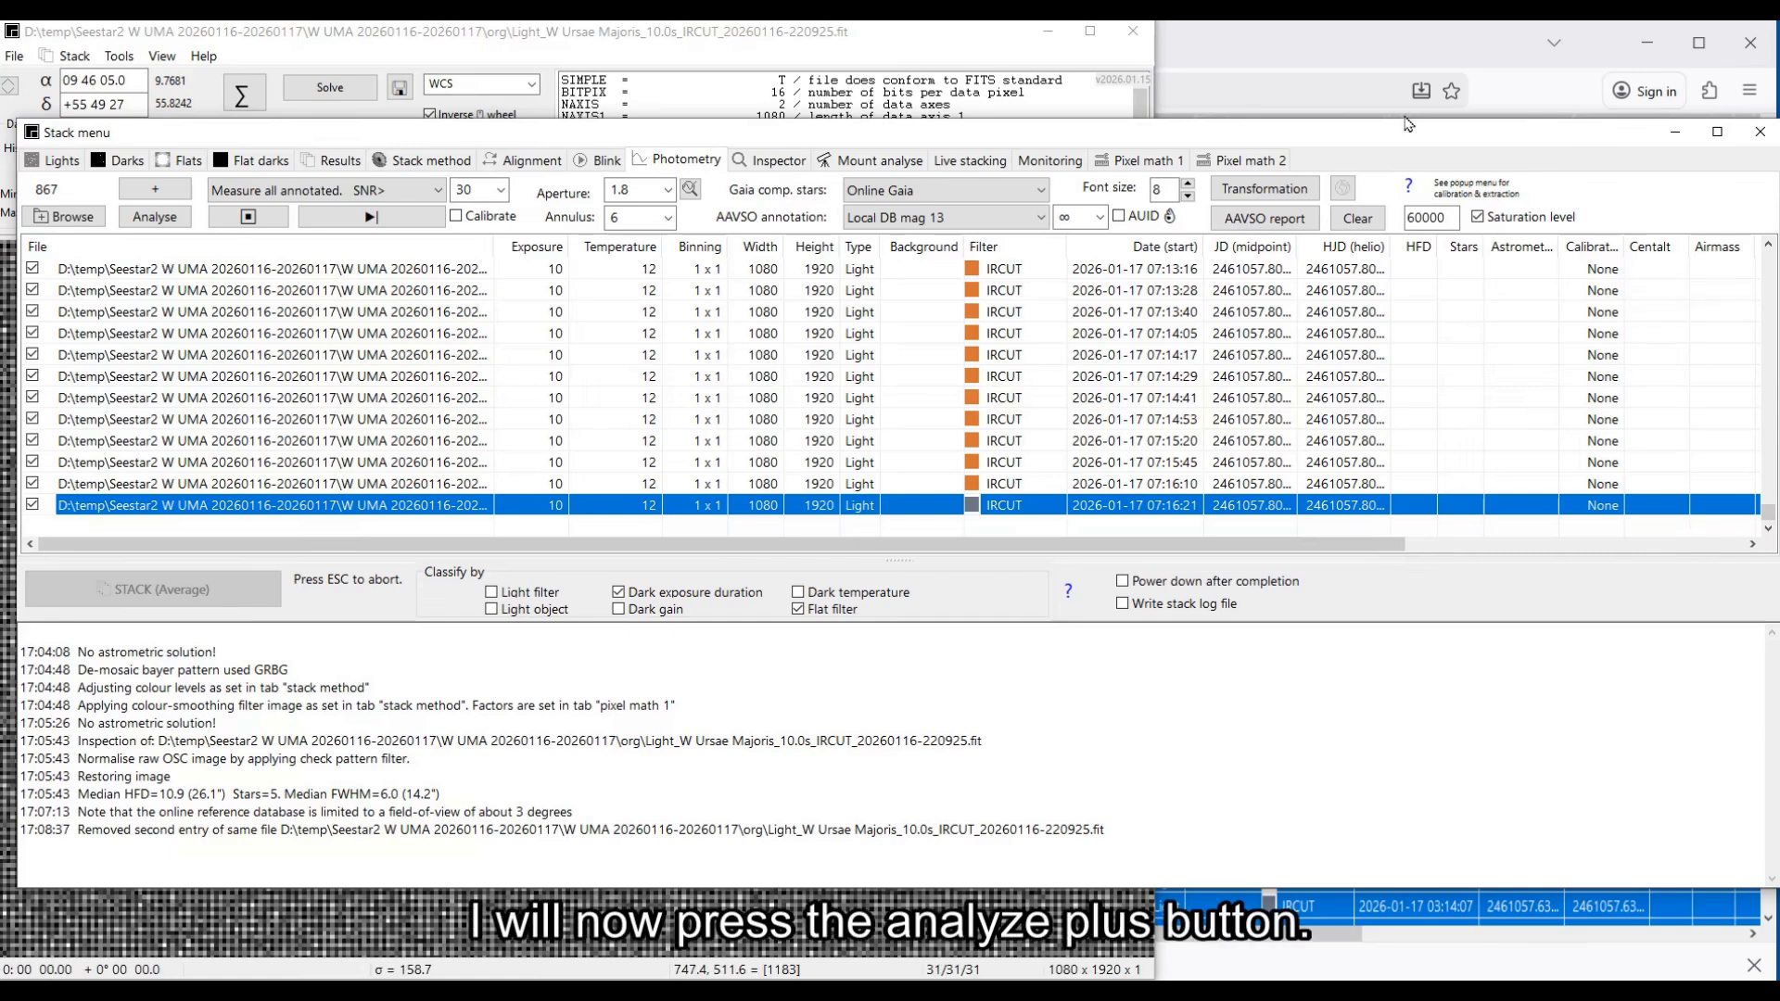
Step: Run the extra analysis on the photometry frames and bring the Background, HFD and Stars columns into view
{"action": "left_click", "coordinate": [163, 194]}
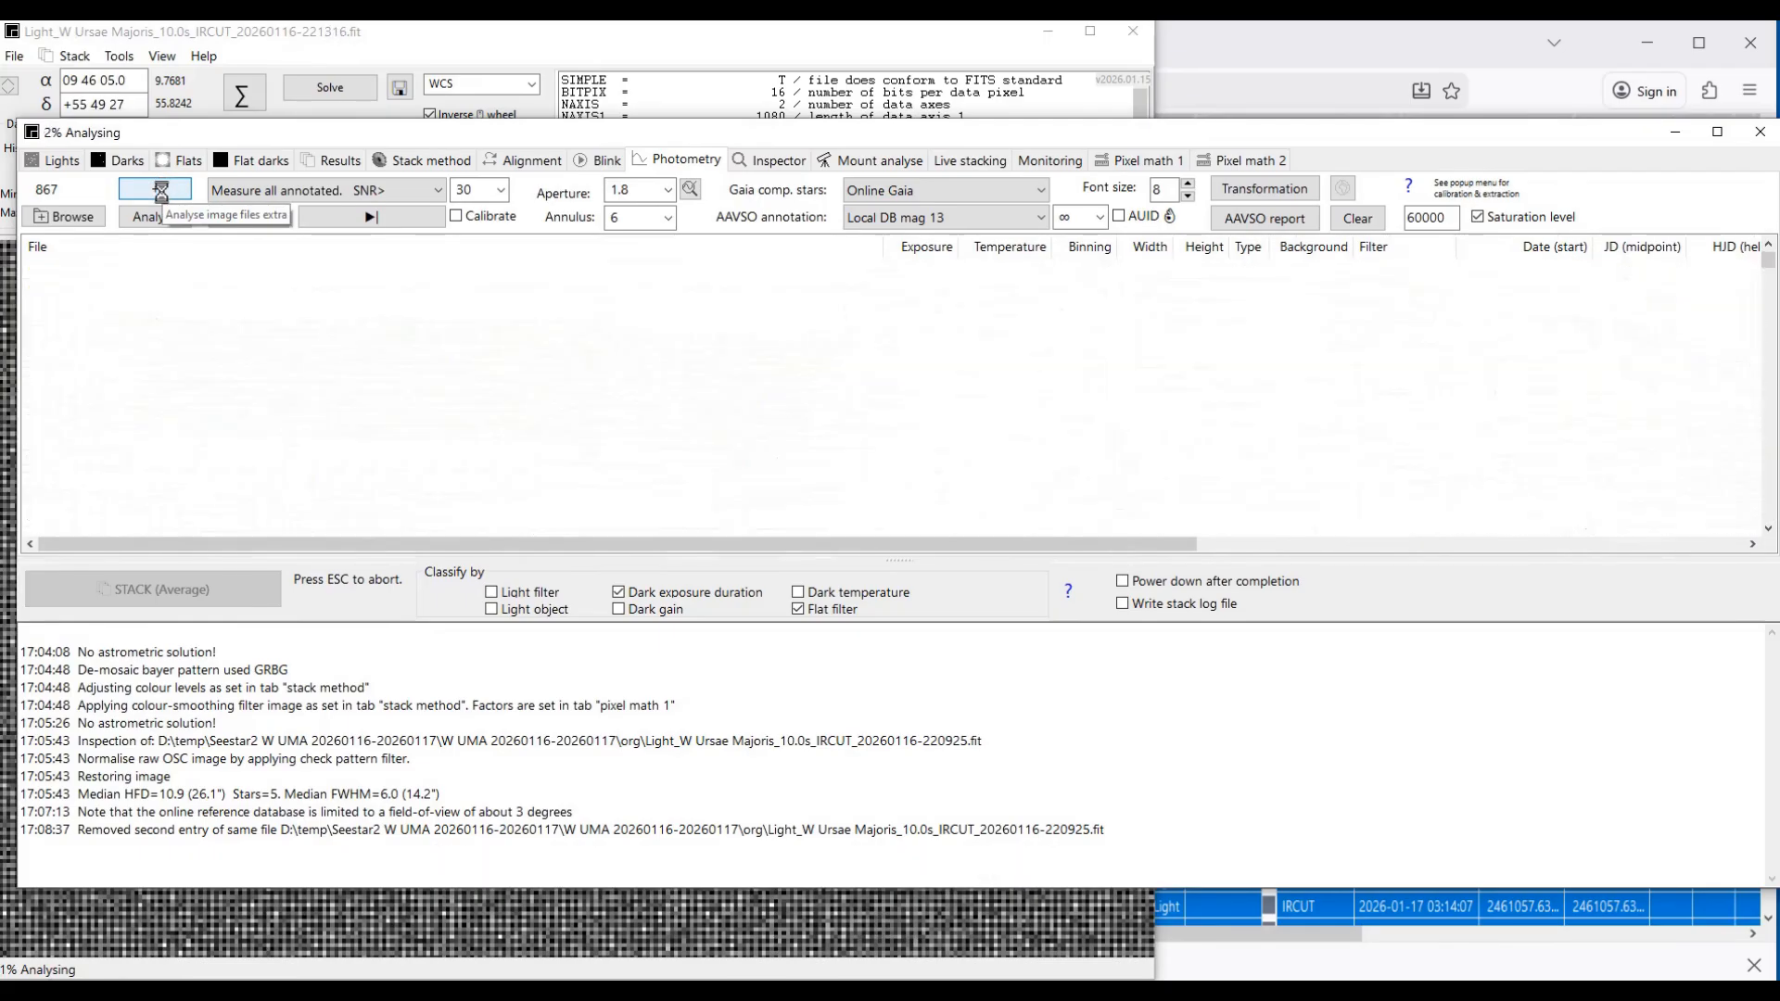
{"action": "left_click_drag", "start_coordinate": [961, 545], "coordinate": [1310, 550]}
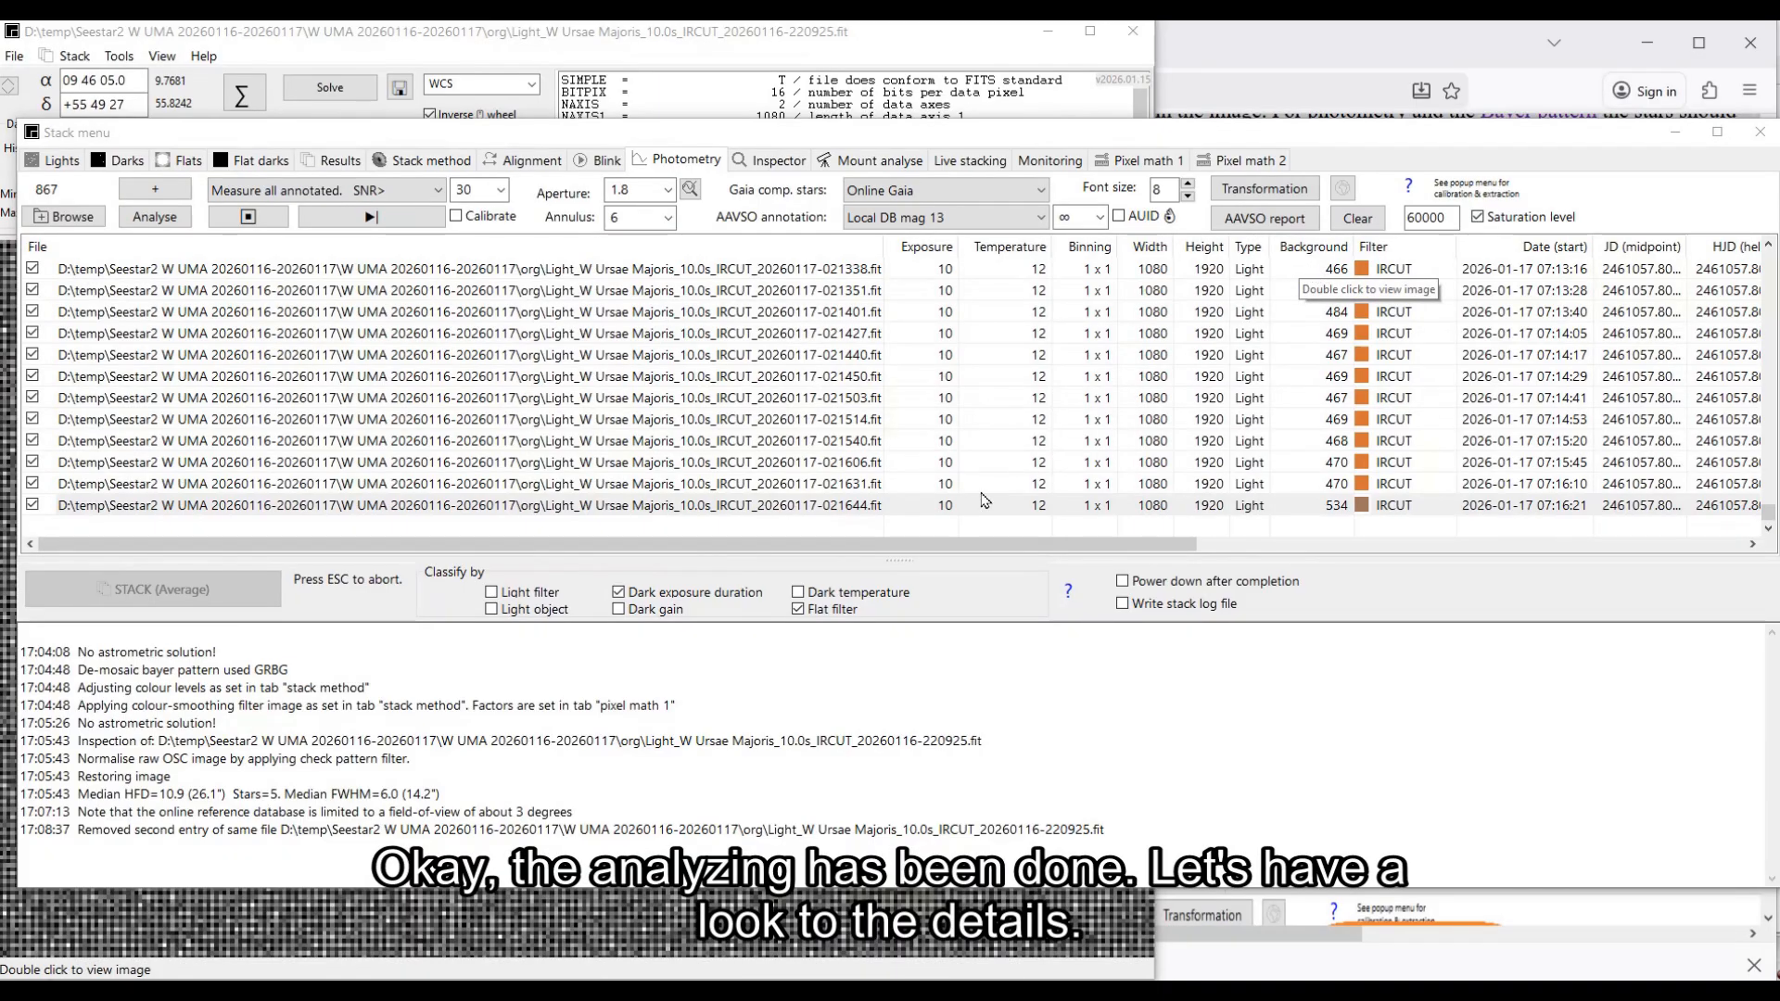
{"action": "left_click_drag", "start_coordinate": [904, 547], "coordinate": [1178, 557]}
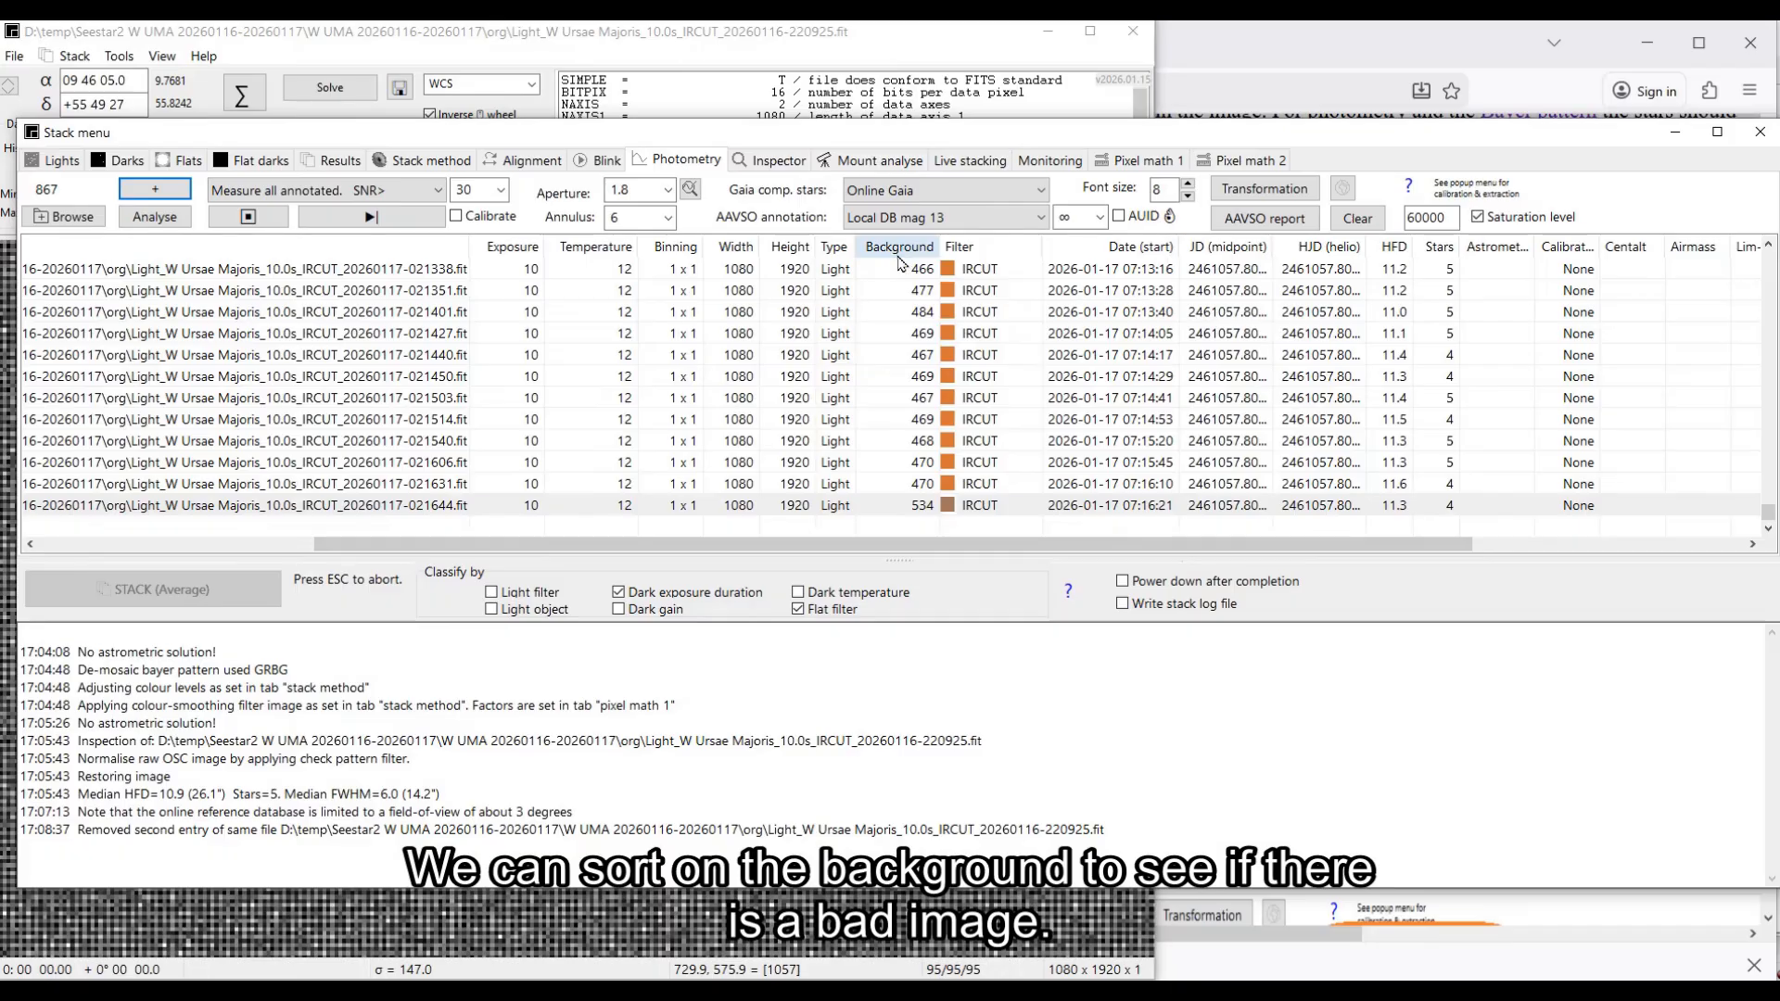
Step: Sort the frame list by Background and inspect the range of values for bad images
{"action": "left_click", "coordinate": [897, 261]}
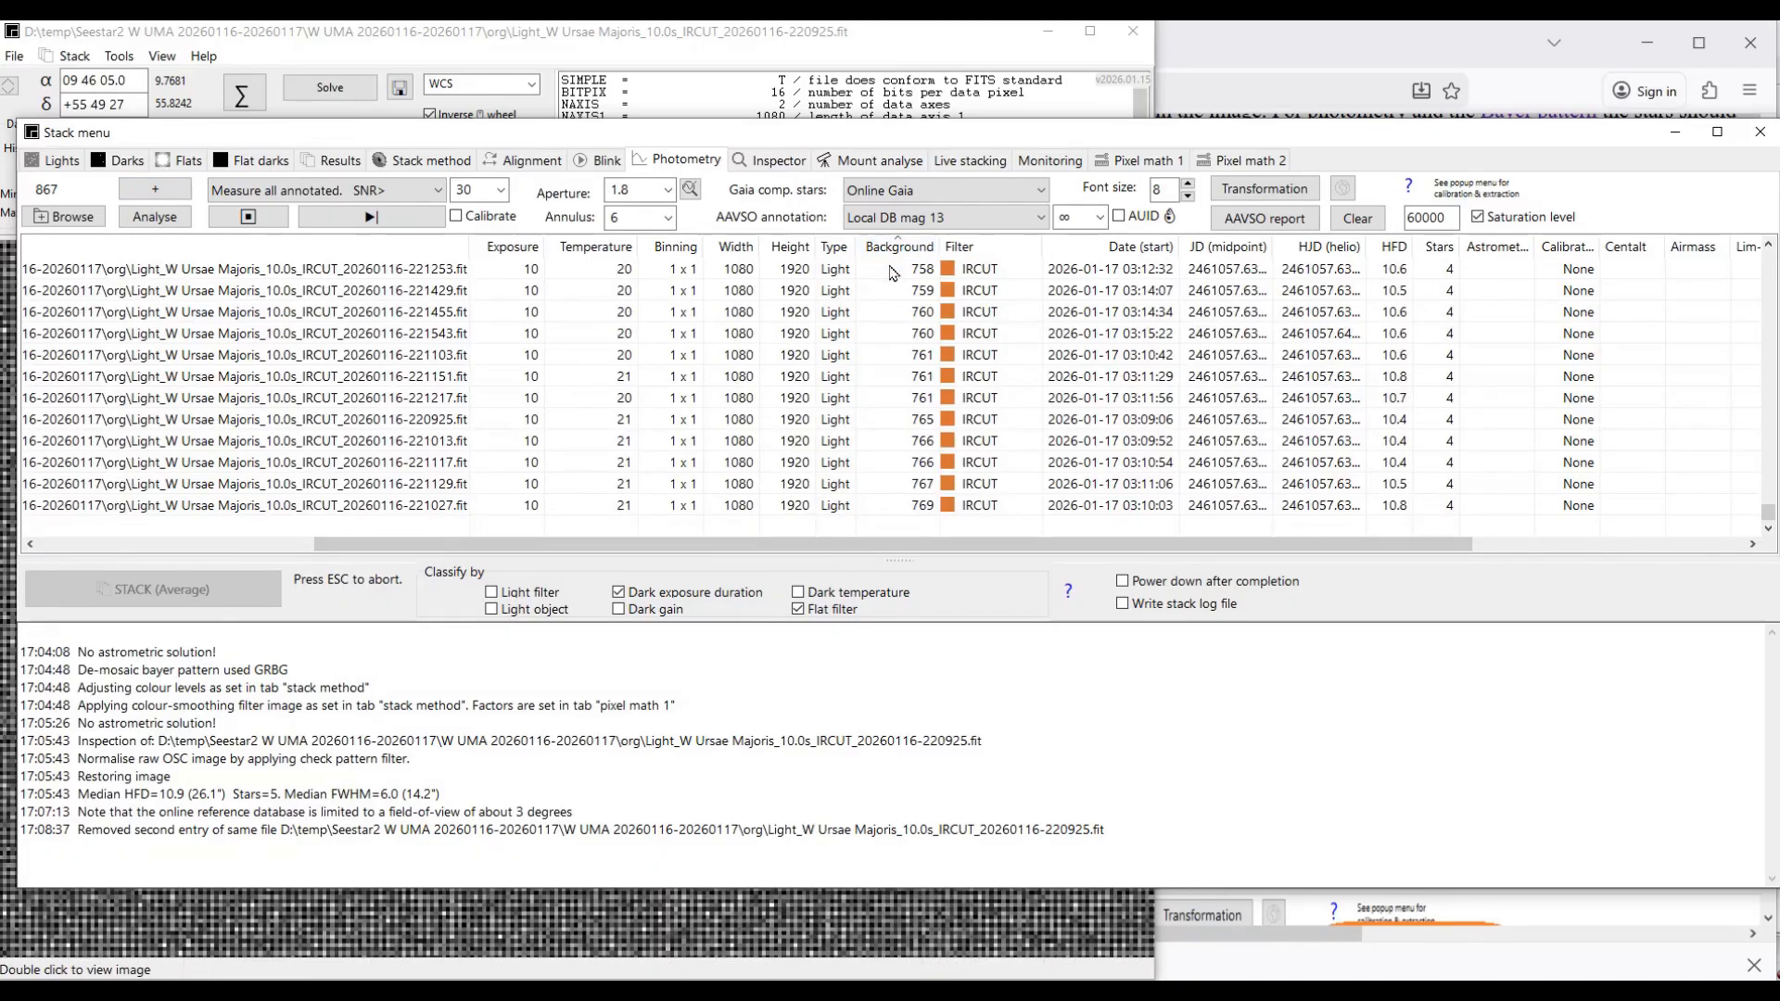
{"action": "scroll", "coordinate": [904, 333], "scroll_direction": "up", "scroll_amount": 5}
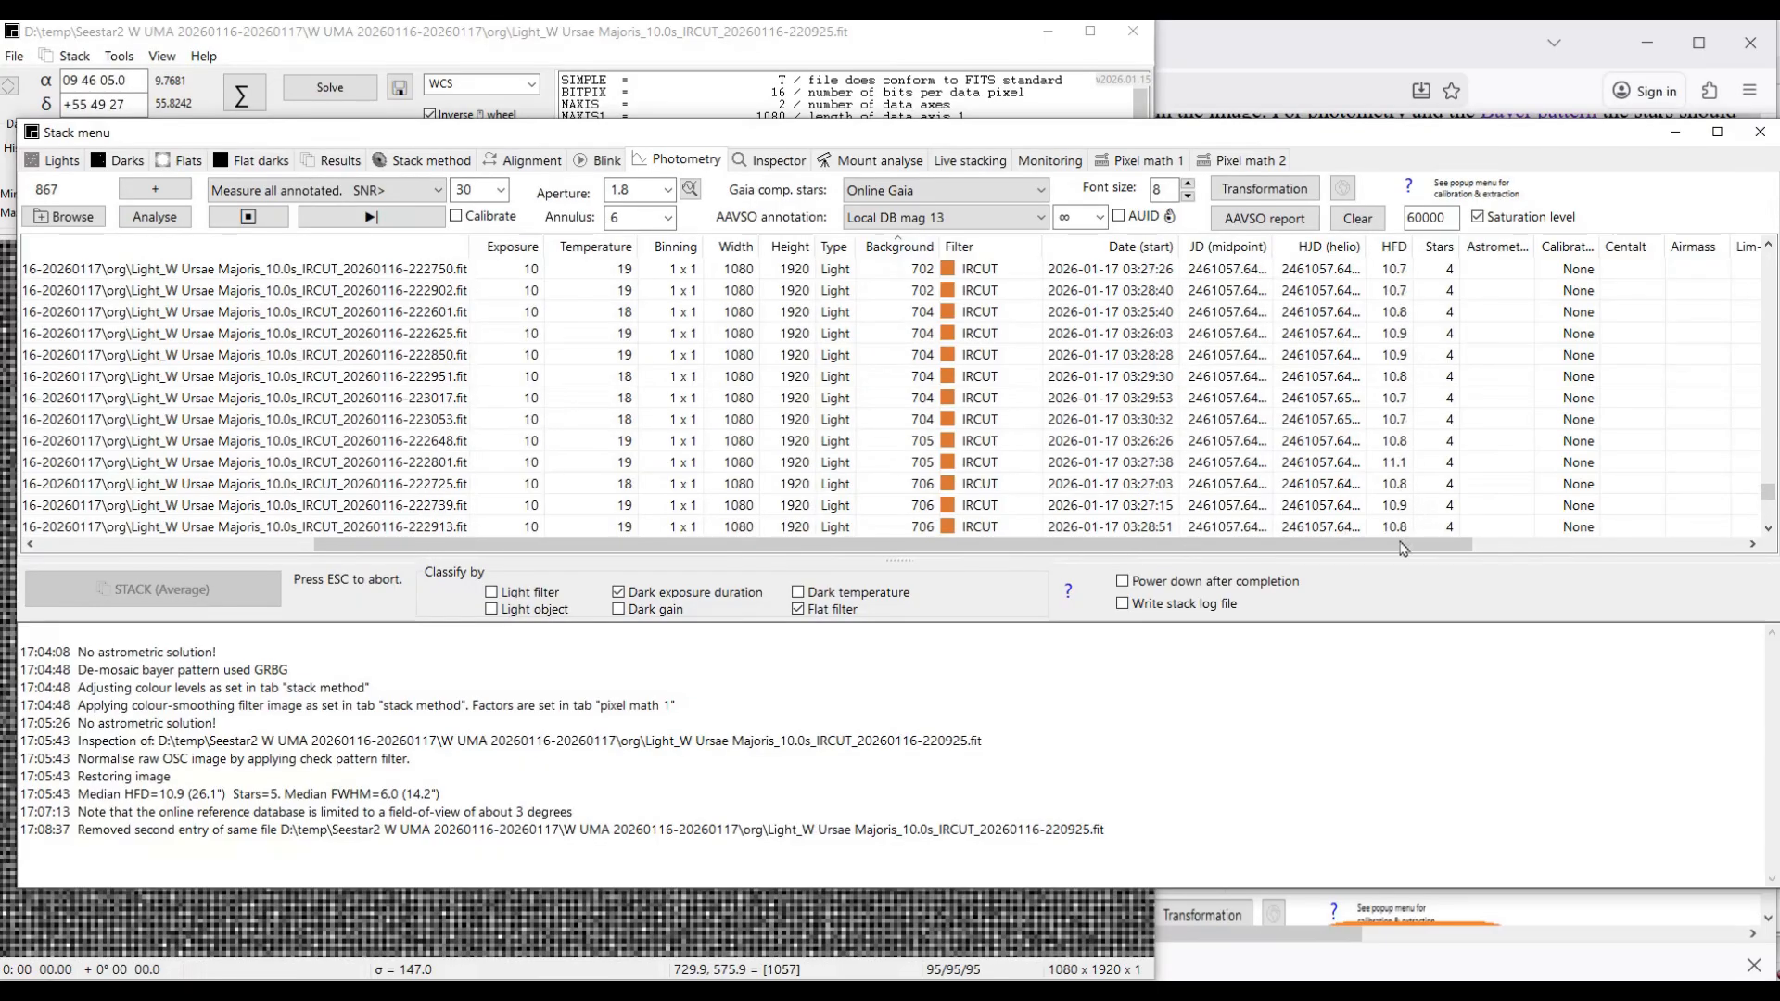
{"action": "left_click_drag", "start_coordinate": [1770, 494], "coordinate": [1768, 243]}
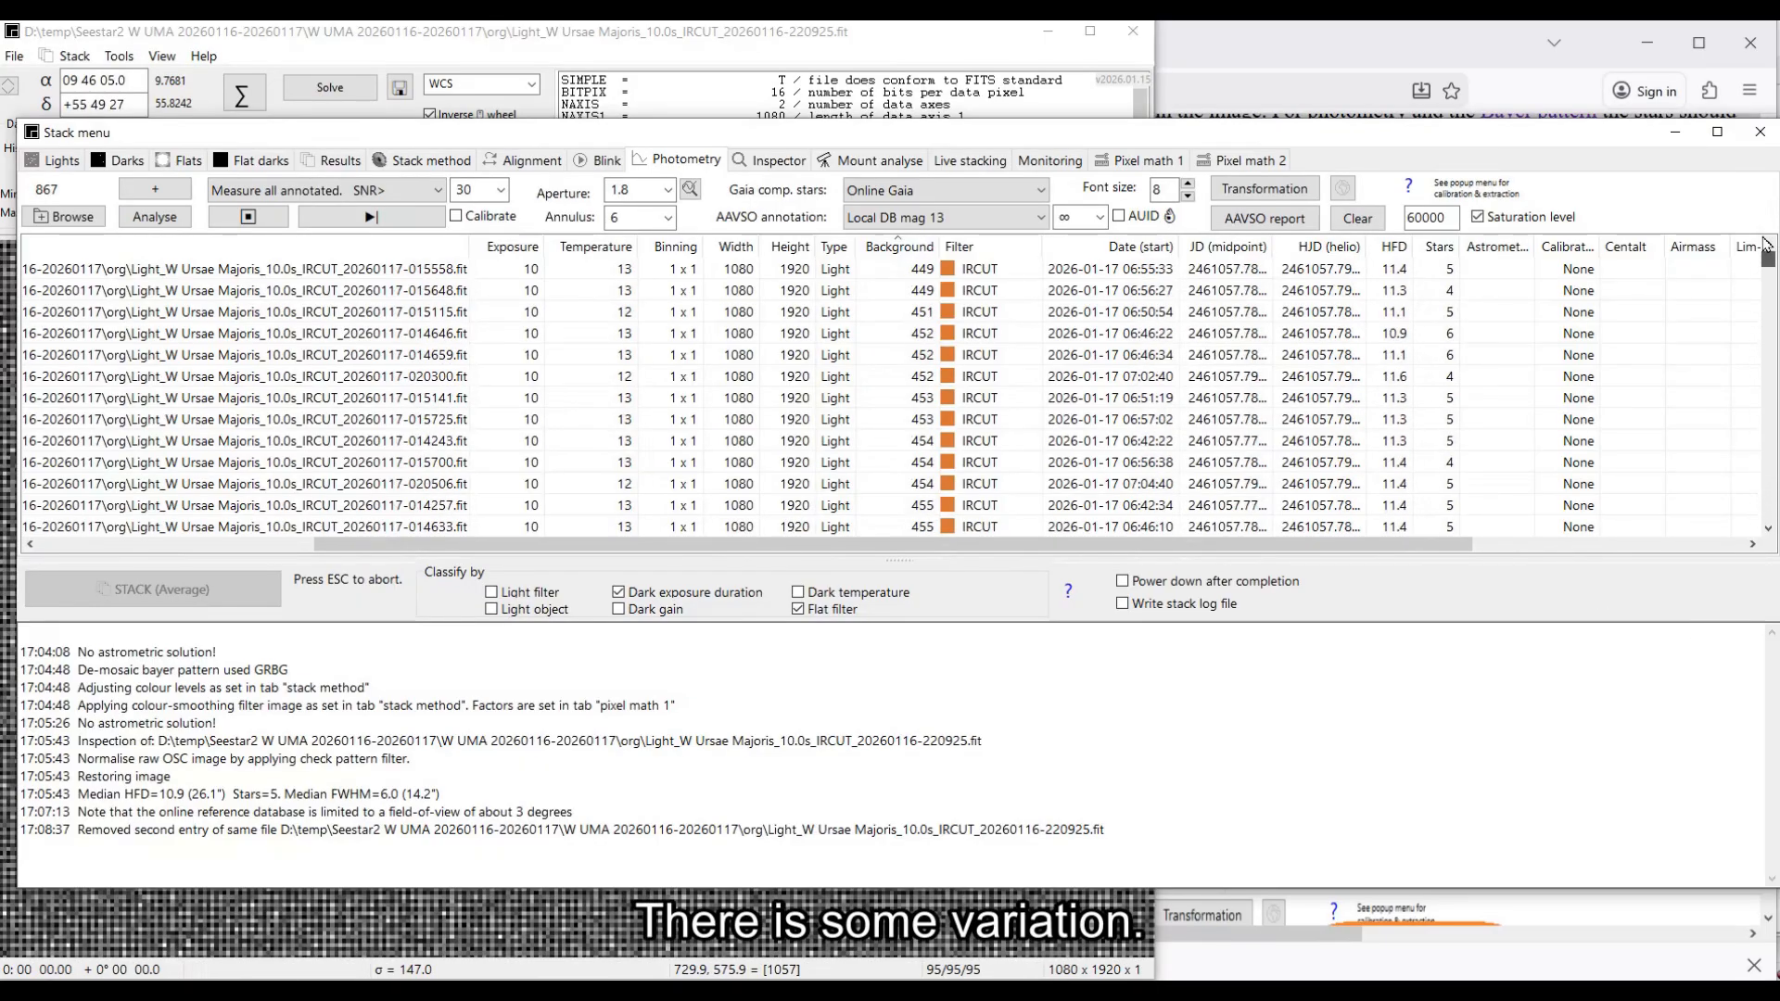
Step: Display the frame with the lowest background, Light_W Ursae Majoris_10.0s_IRCUT_20260117-015558.fit, and inspect it at different magnifications
{"action": "double_click", "coordinate": [896, 278]}
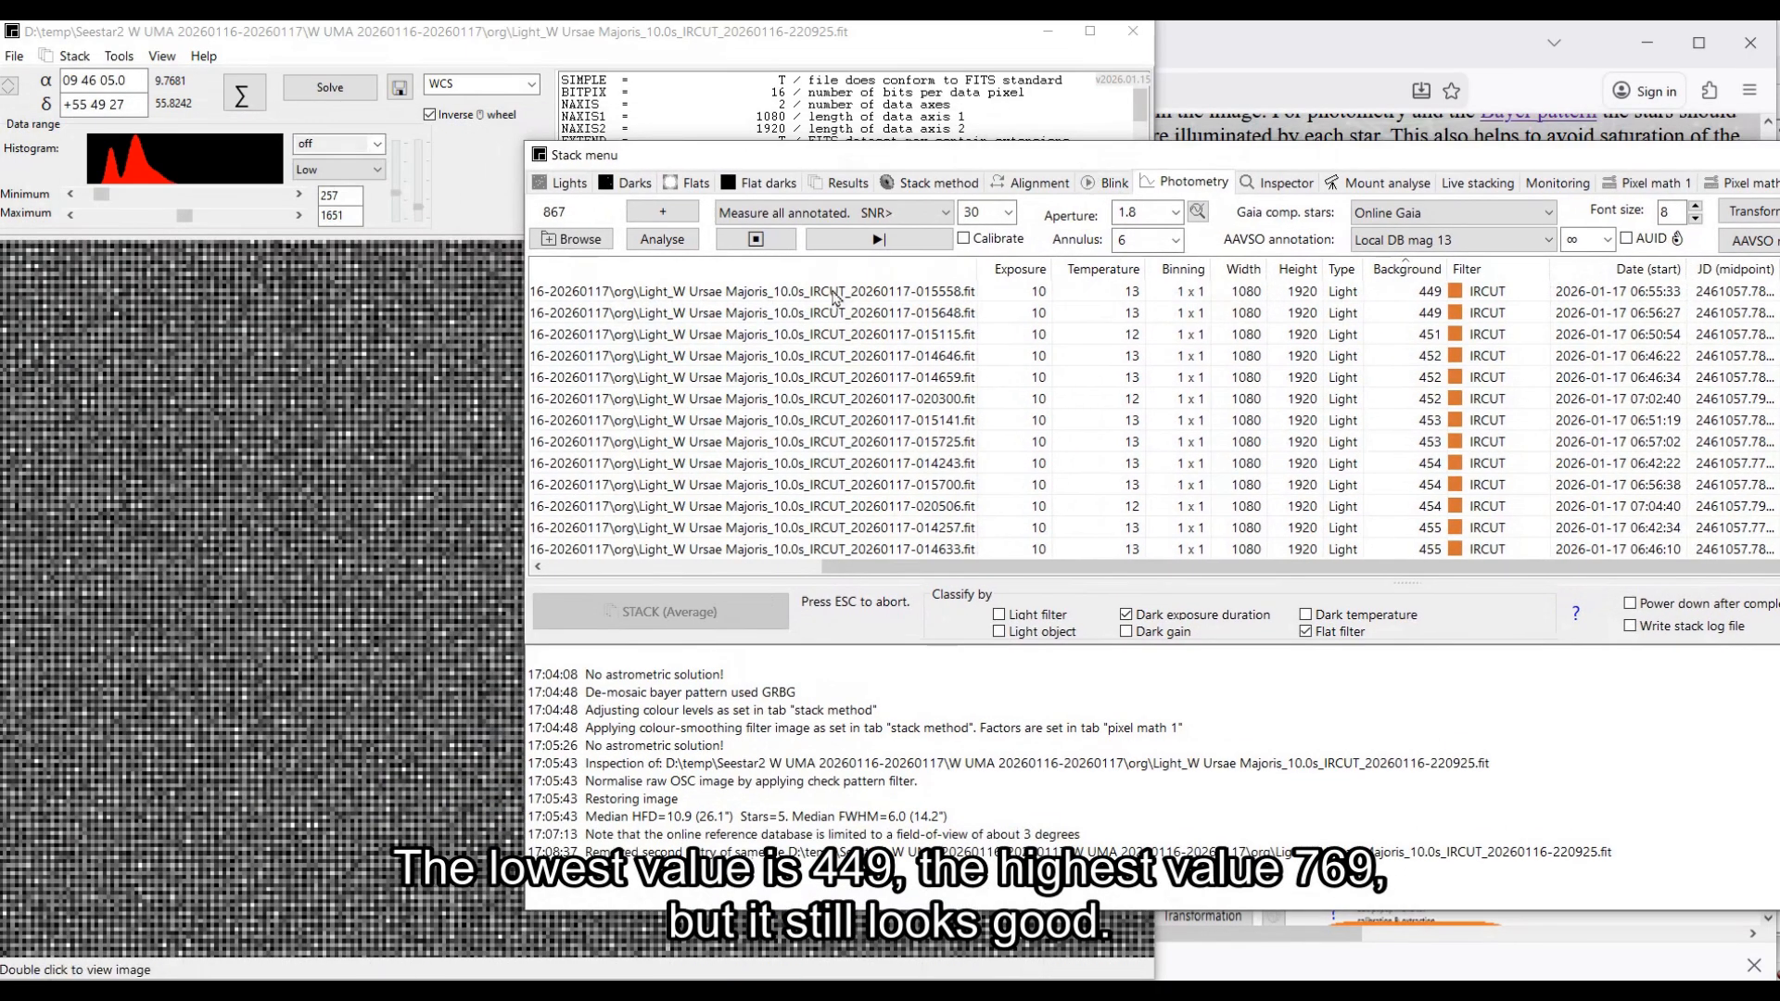
{"action": "double_click", "coordinate": [840, 297]}
{"action": "scroll", "coordinate": [834, 301], "scroll_direction": "down", "scroll_amount": 1}
{"action": "scroll", "coordinate": [482, 429], "scroll_direction": "down", "scroll_amount": 2}
{"action": "scroll", "coordinate": [482, 429], "scroll_direction": "up", "scroll_amount": 3}
{"action": "scroll", "coordinate": [482, 429], "scroll_direction": "up", "scroll_amount": 3}
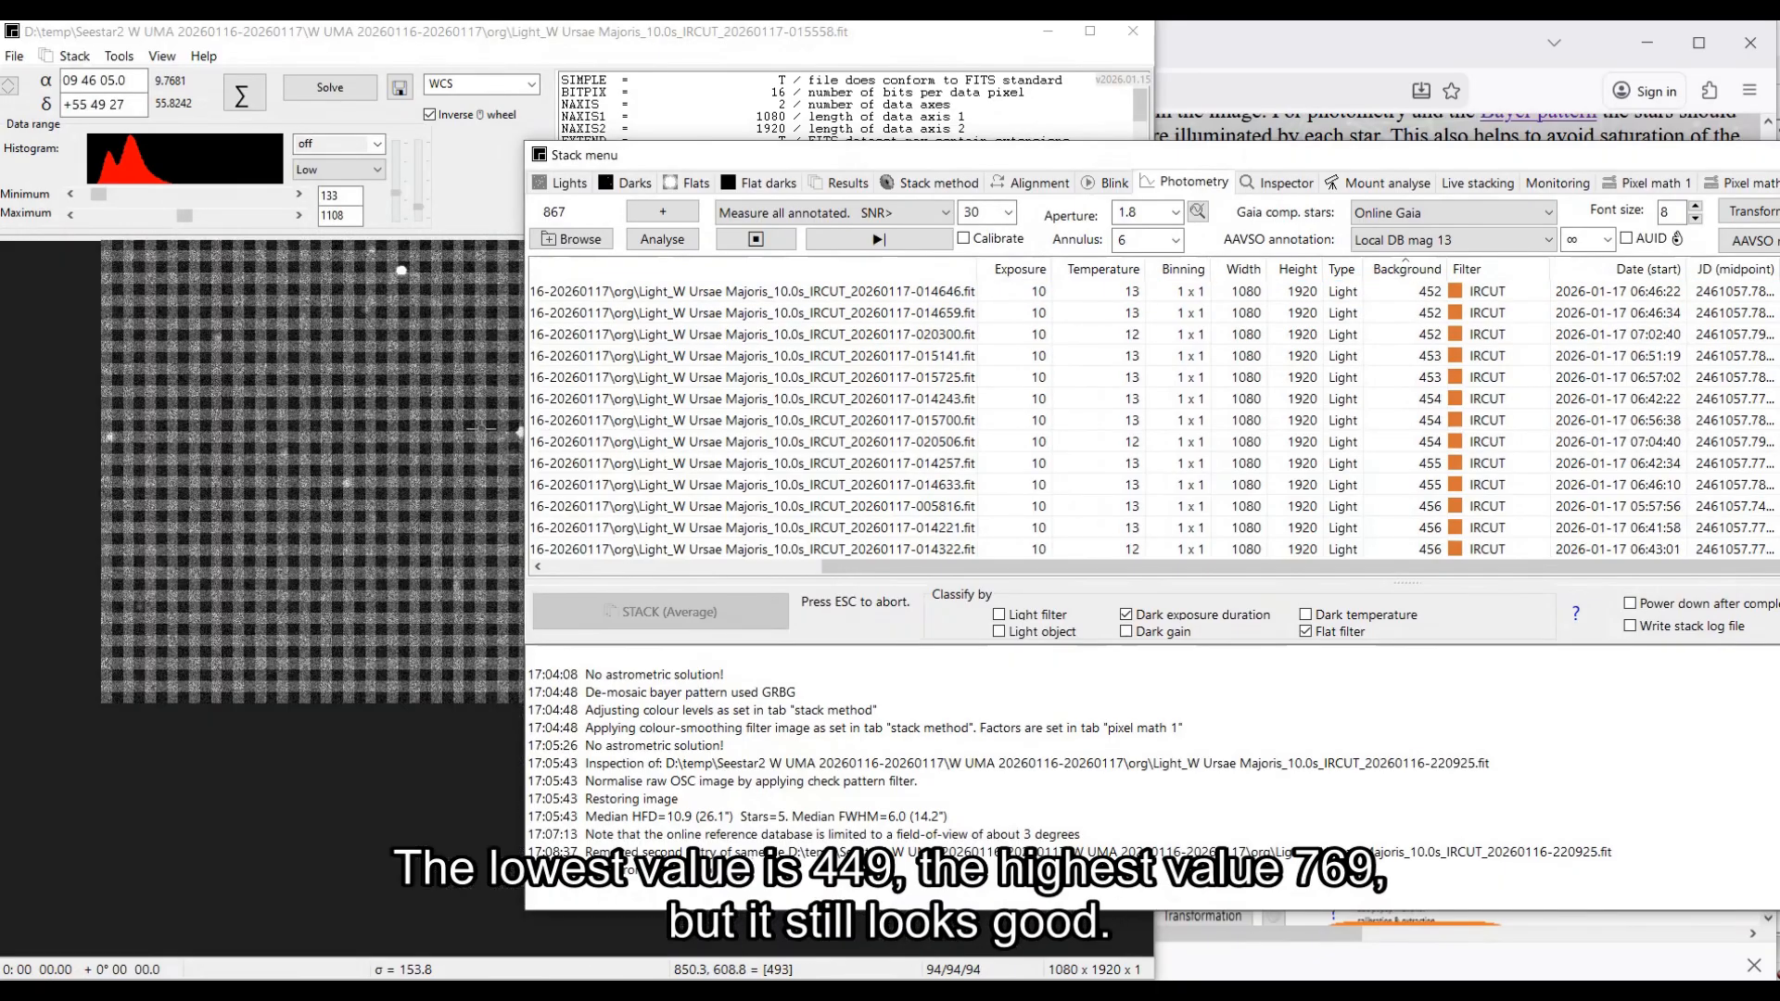
Step: Display the frame with the highest background, Light_W Ursae Majoris_10.0s_IRCUT_20260116-221027.fit, in the viewer
{"action": "left_click_drag", "start_coordinate": [1280, 154], "coordinate": [640, 139]}
{"action": "left_click_drag", "start_coordinate": [1638, 268], "coordinate": [1656, 569]}
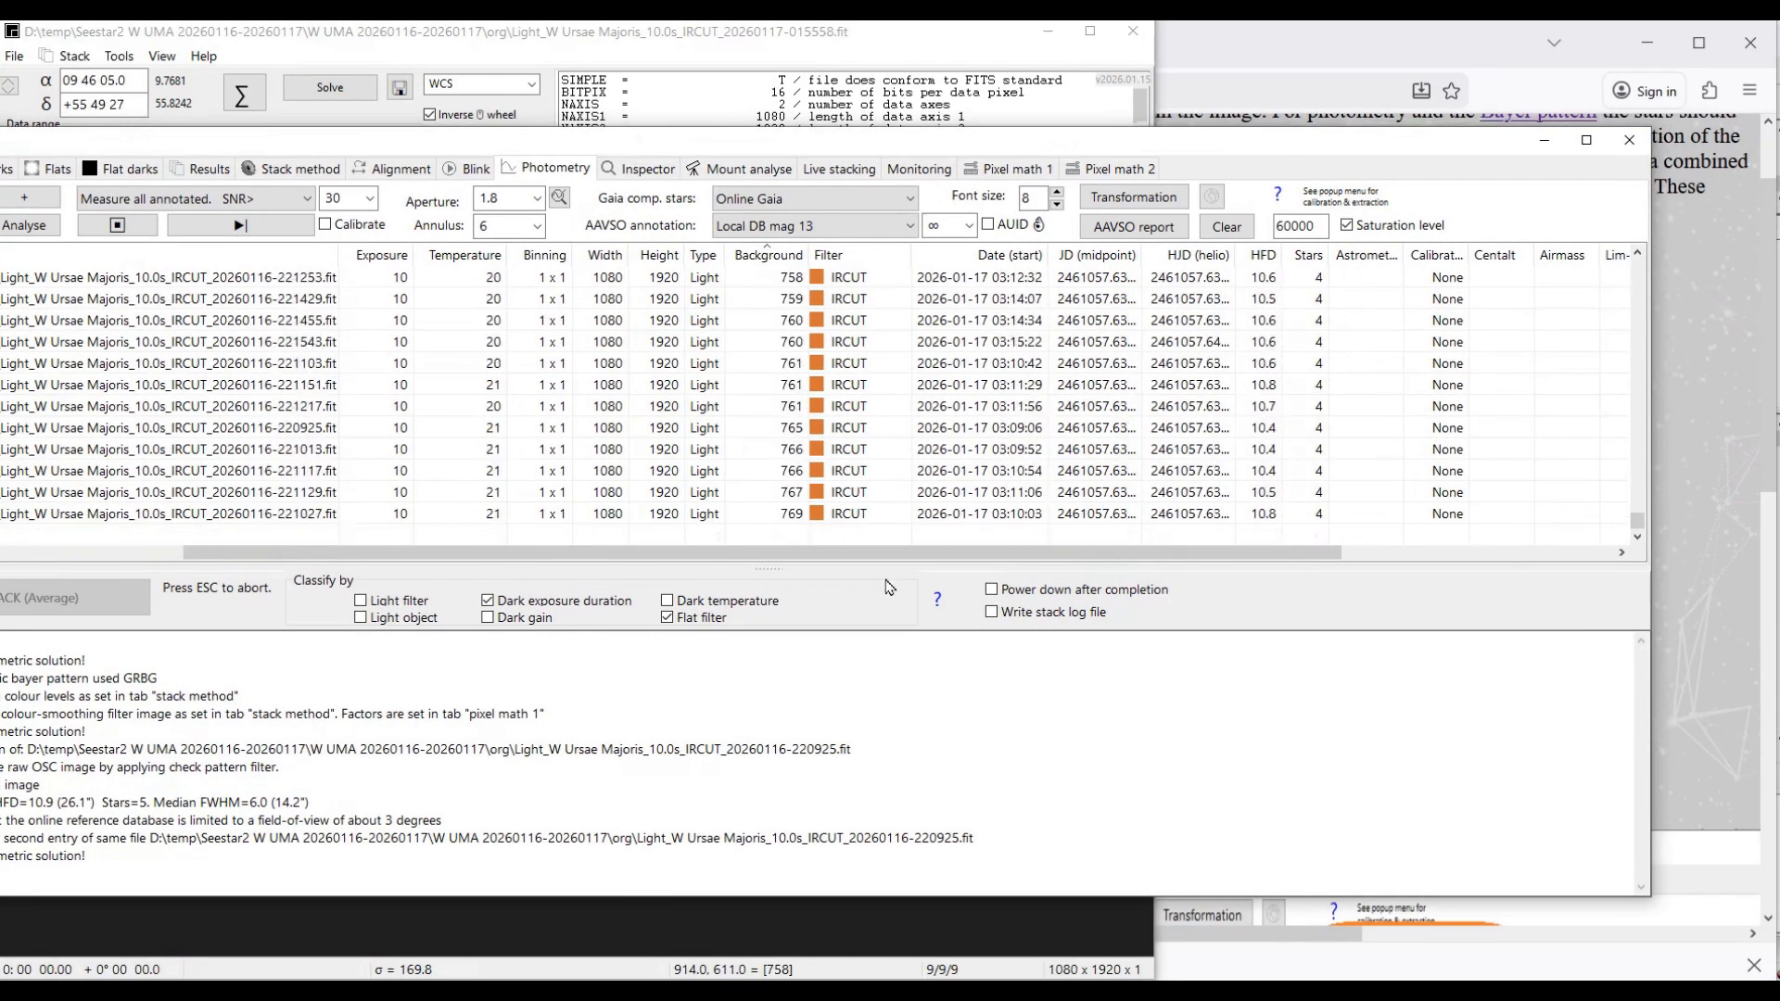
{"action": "double_click", "coordinate": [785, 521]}
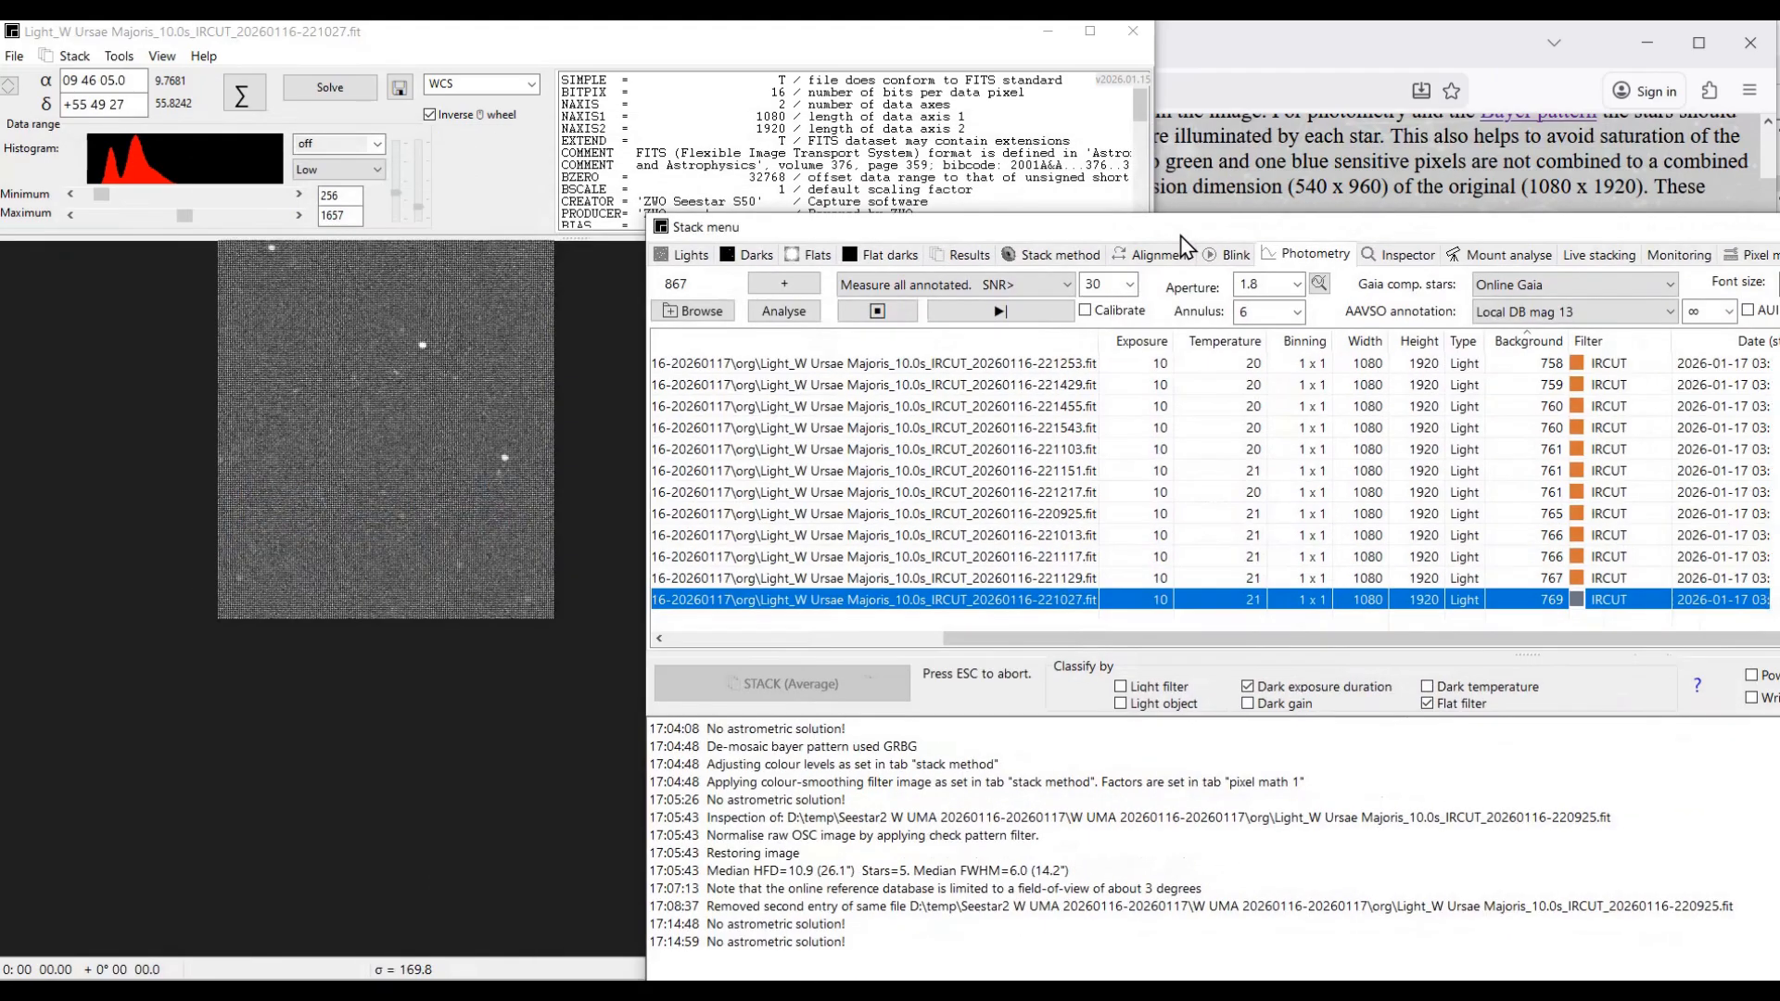
Step: Reposition the Stack menu window so the HFD column is accessible and sort the frames by HFD
{"action": "left_click_drag", "start_coordinate": [1180, 236], "coordinate": [386, 222]}
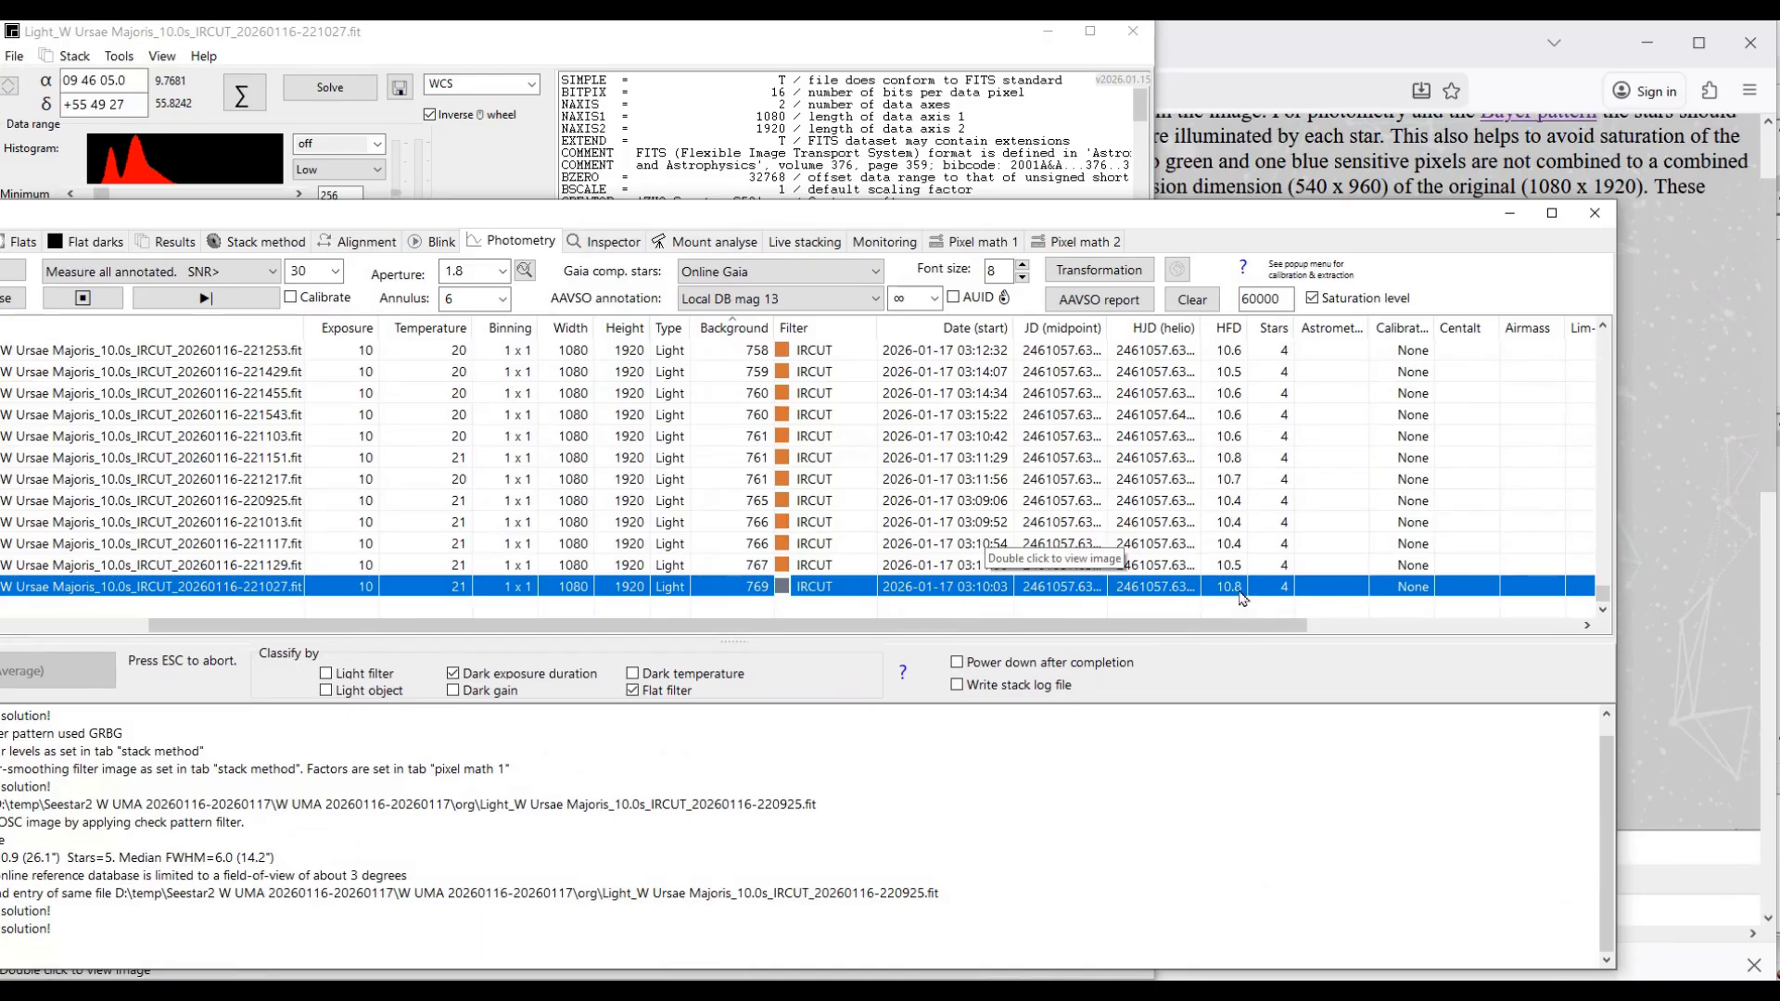
{"action": "left_click", "coordinate": [1229, 329]}
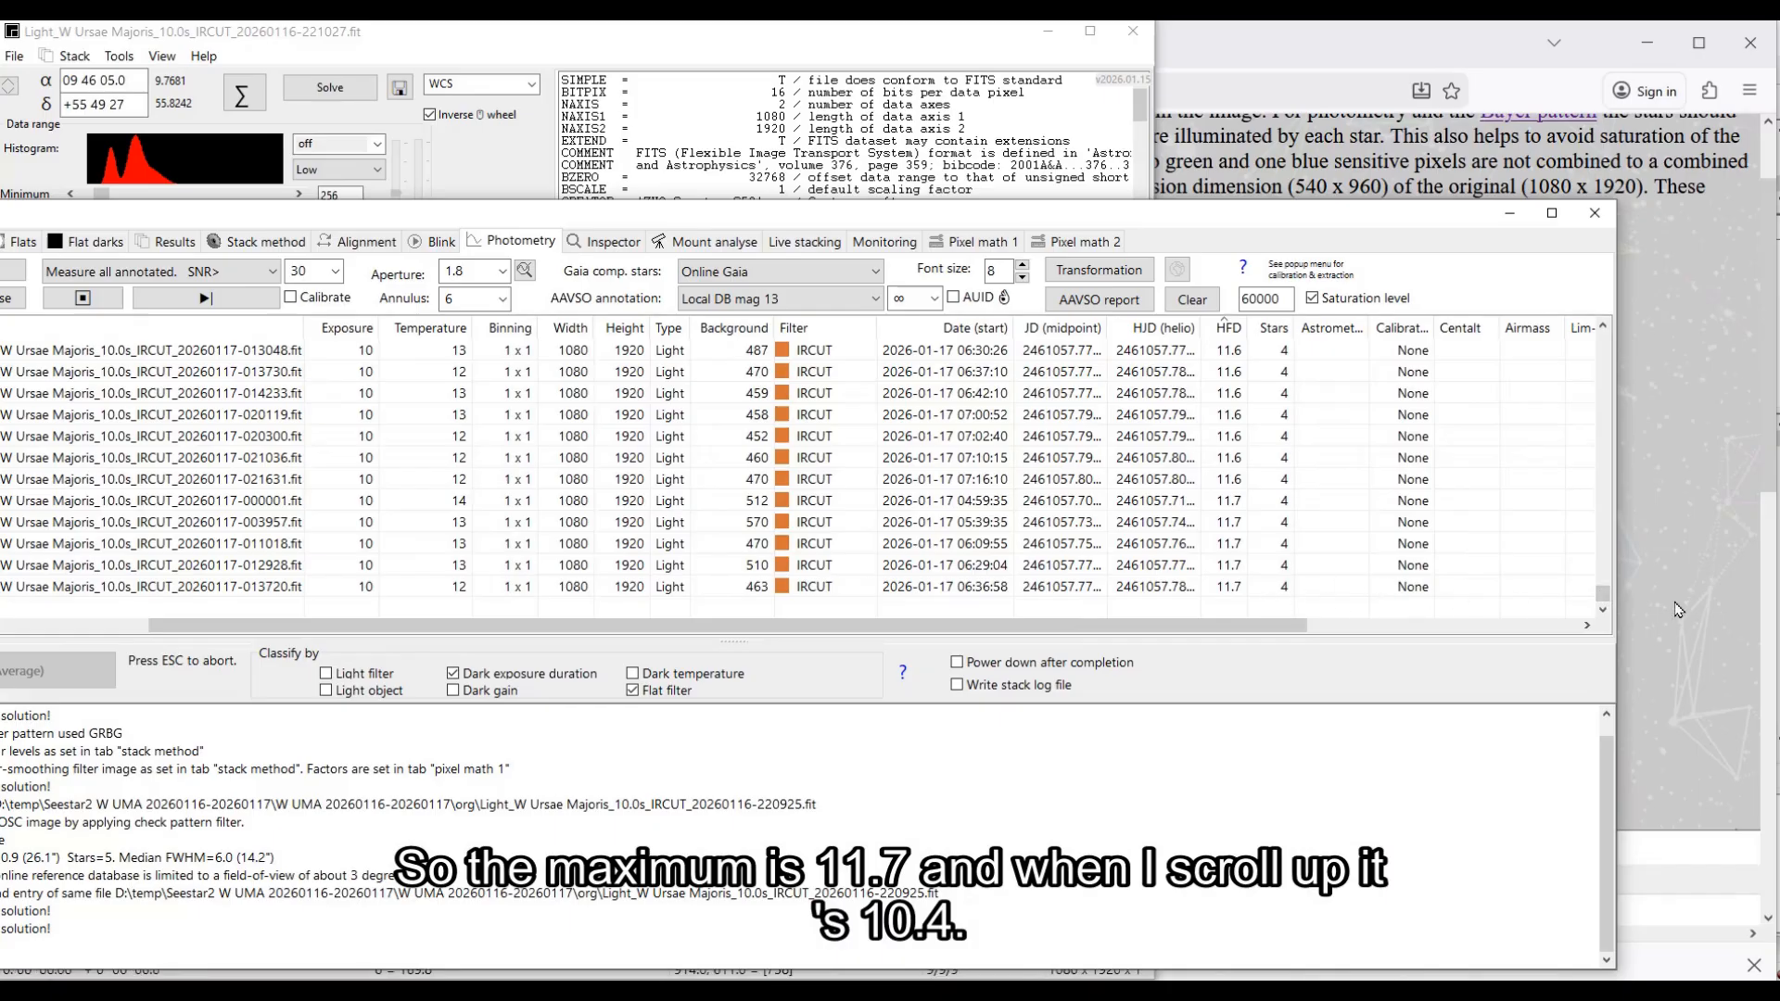
Step: Examine the lowest values in the HFD-sorted frame list and move the Stack menu window aside
{"action": "left_click_drag", "start_coordinate": [1603, 596], "coordinate": [1603, 324]}
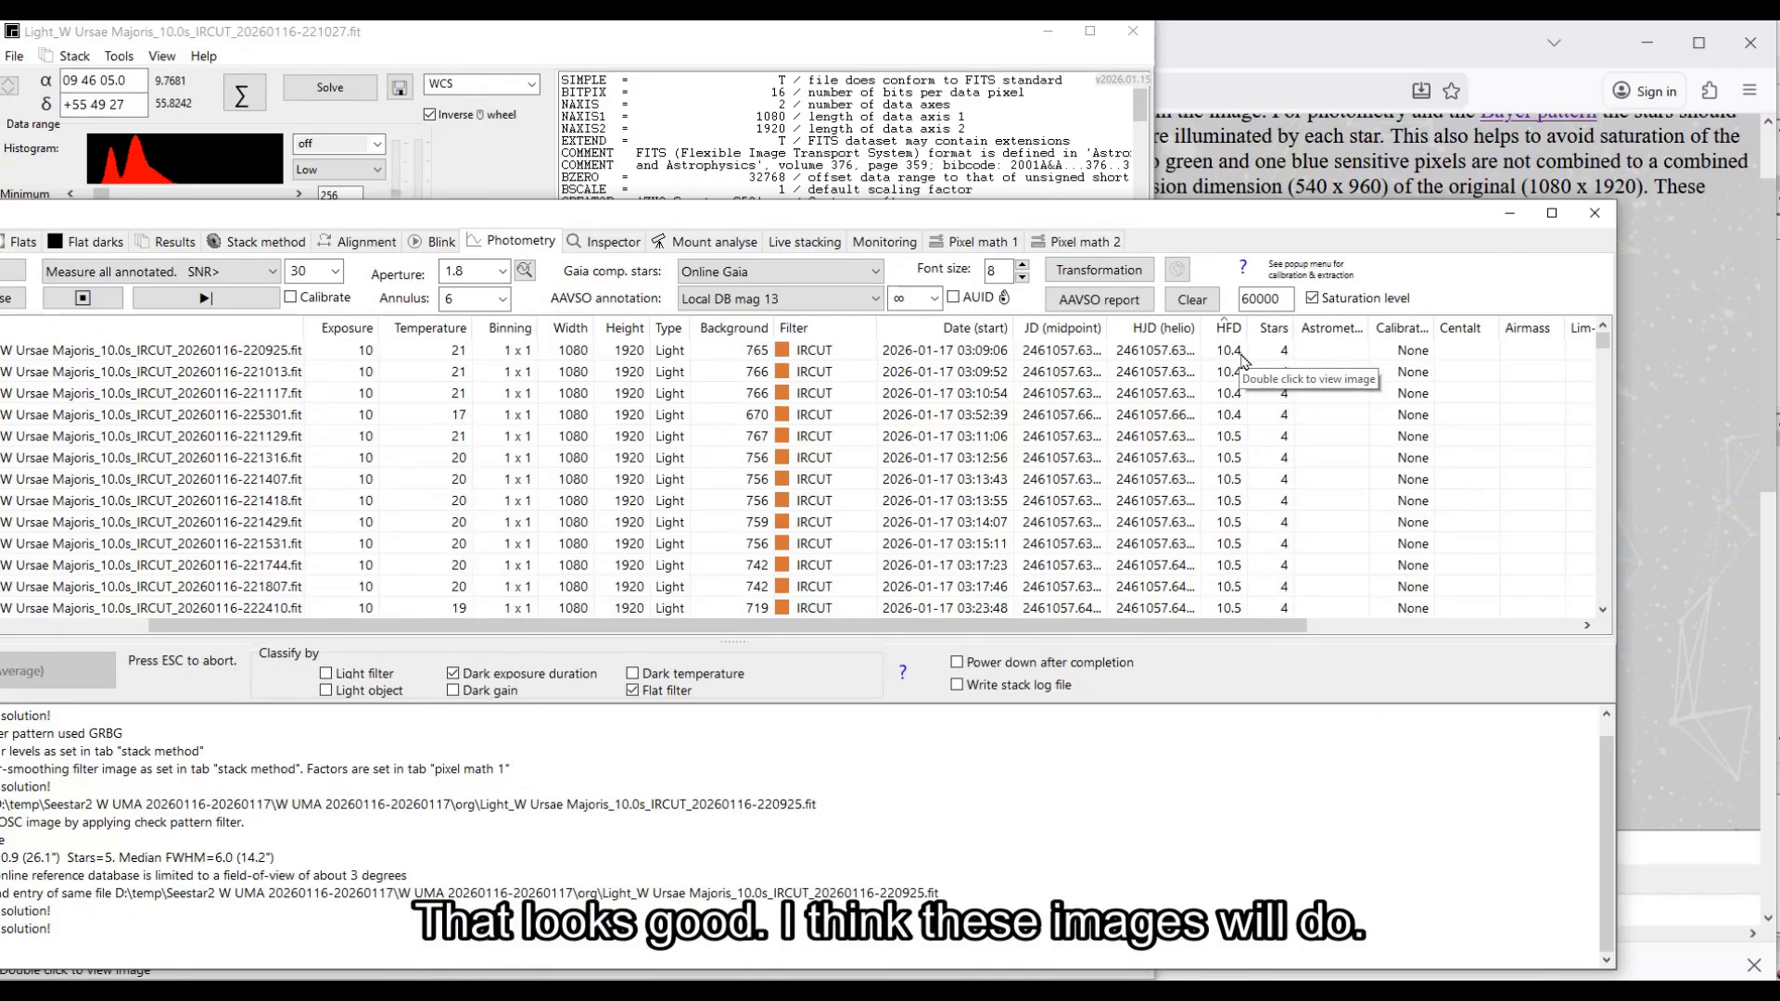
{"action": "left_click_drag", "start_coordinate": [775, 225], "coordinate": [1095, 306]}
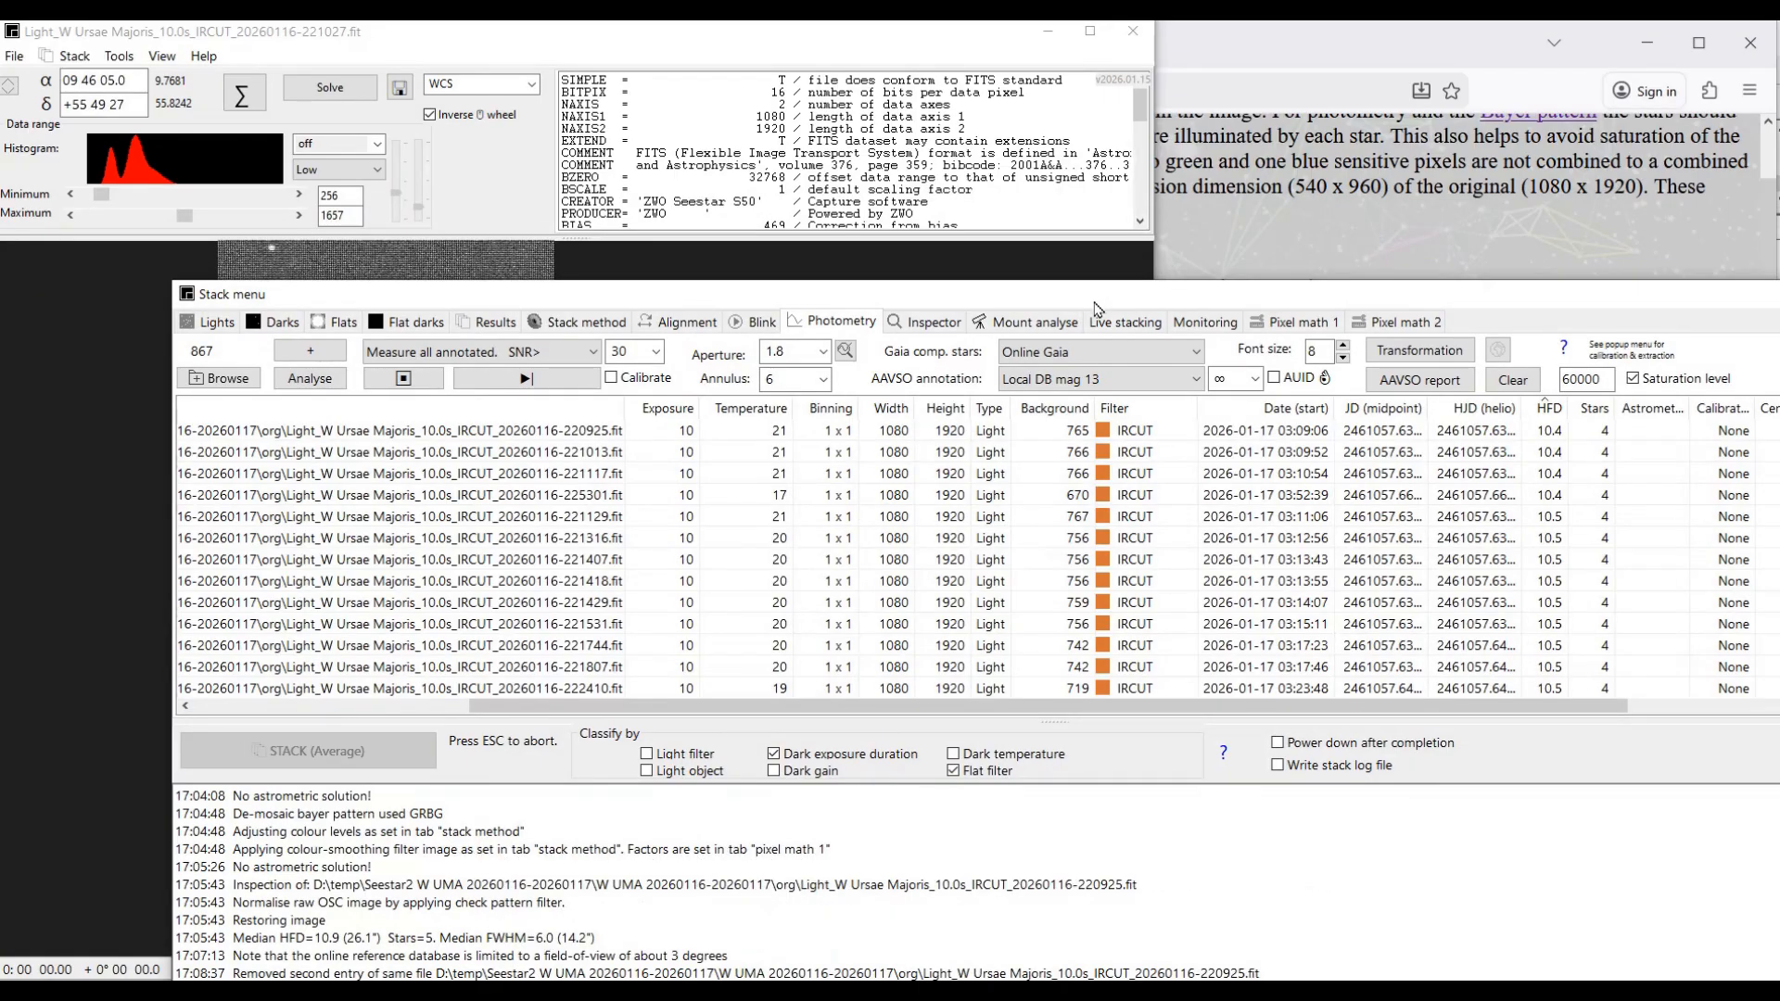
Step: Switch to the SeeStar guide in the browser and review steps 1 to 4, up to extracting the TR, TG and TB channels
{"action": "left_click", "coordinate": [1317, 255]}
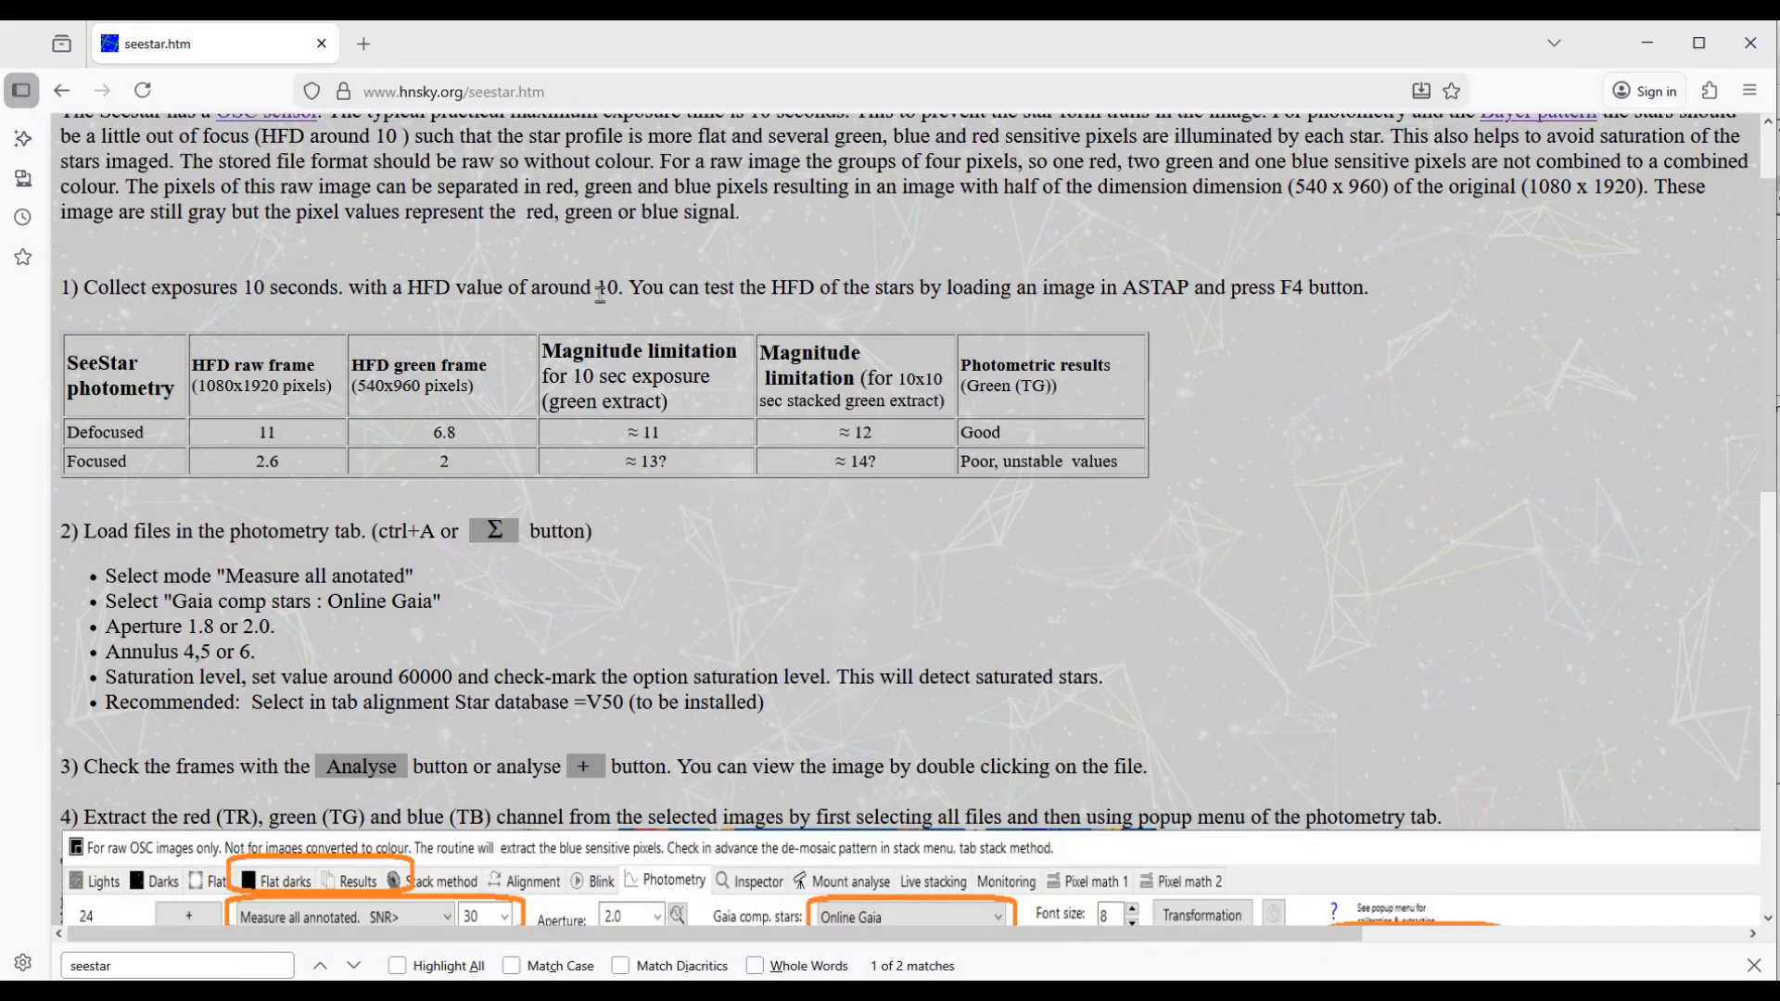
{"action": "scroll", "coordinate": [291, 443], "scroll_direction": "down", "scroll_amount": 3}
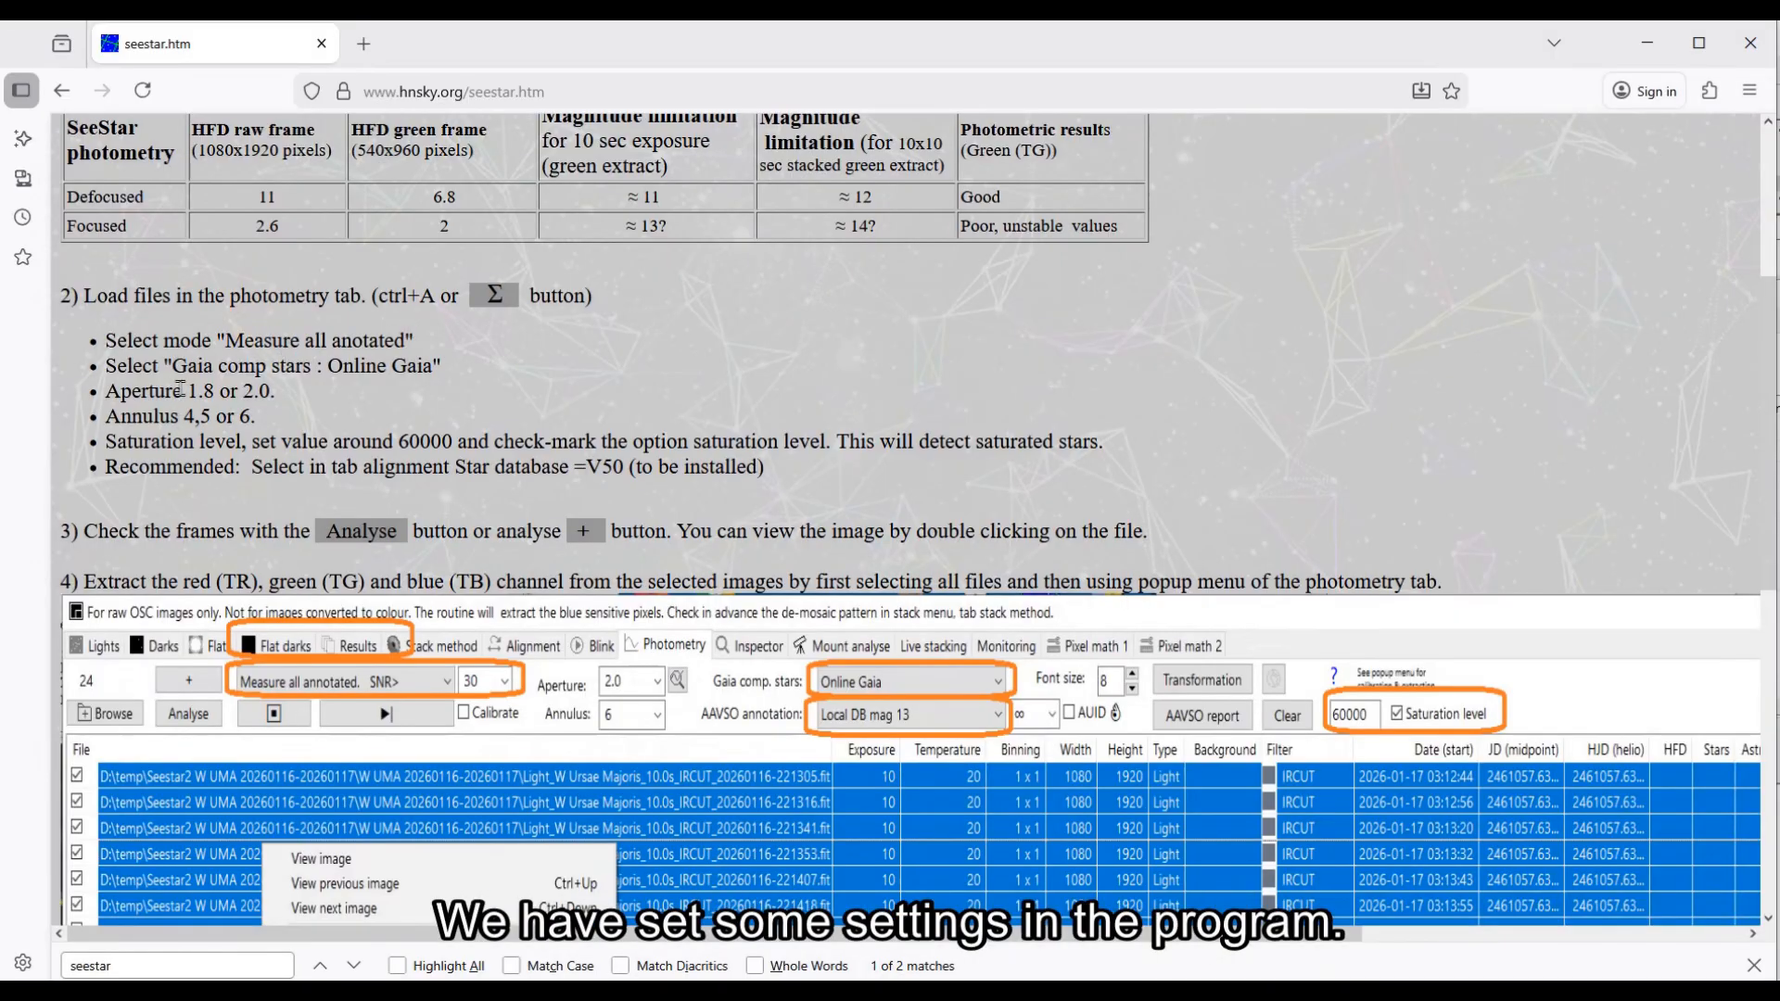
{"action": "scroll", "coordinate": [173, 434], "scroll_direction": "down", "scroll_amount": 2}
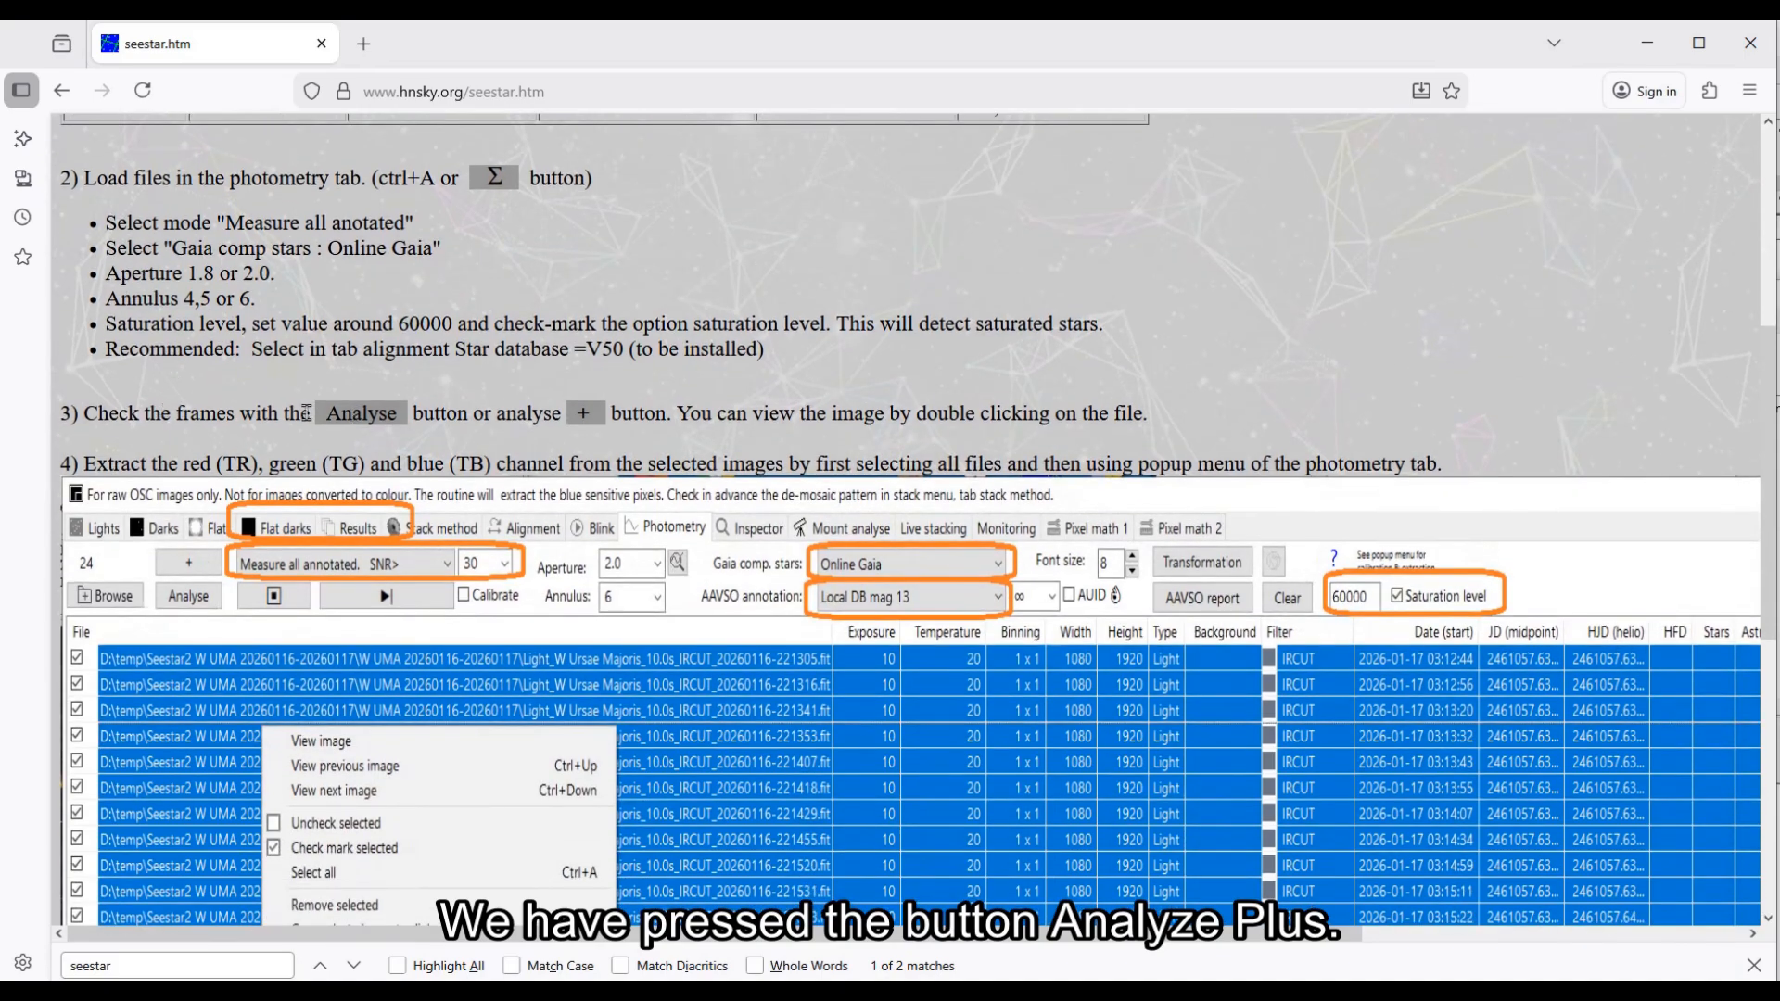
{"action": "left_click_drag", "start_coordinate": [309, 414], "coordinate": [513, 416]}
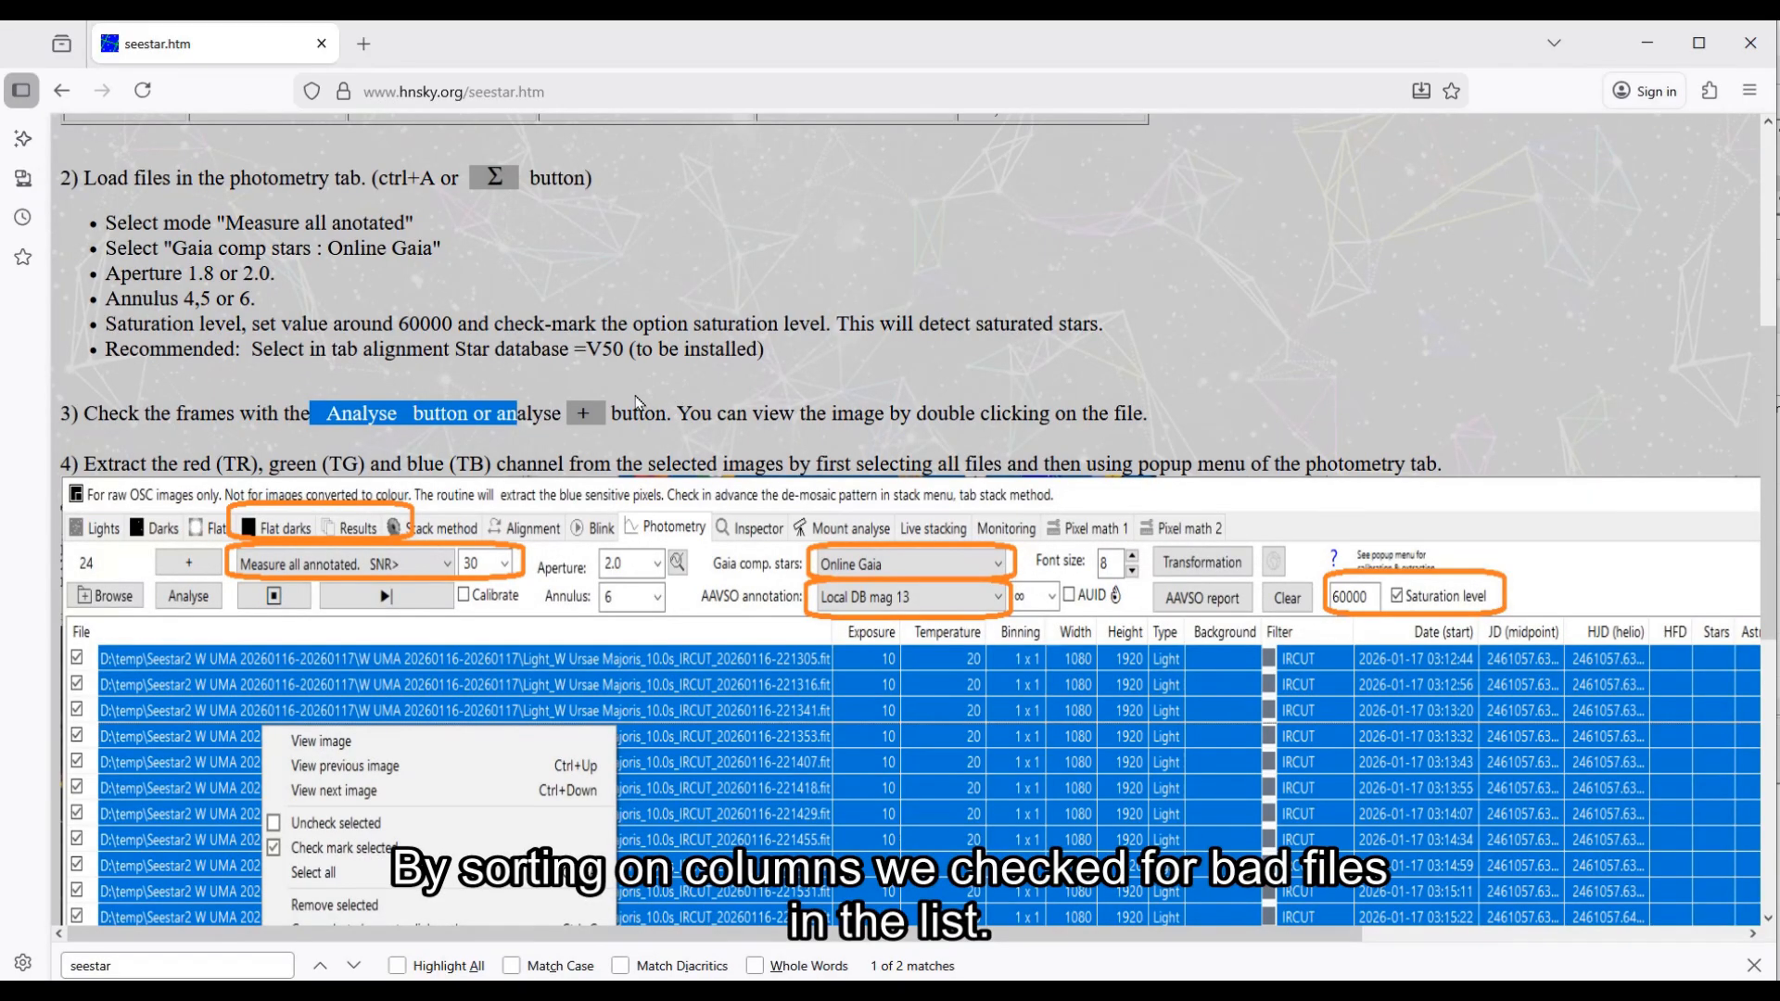
{"action": "scroll", "coordinate": [638, 402], "scroll_direction": "down", "scroll_amount": 1}
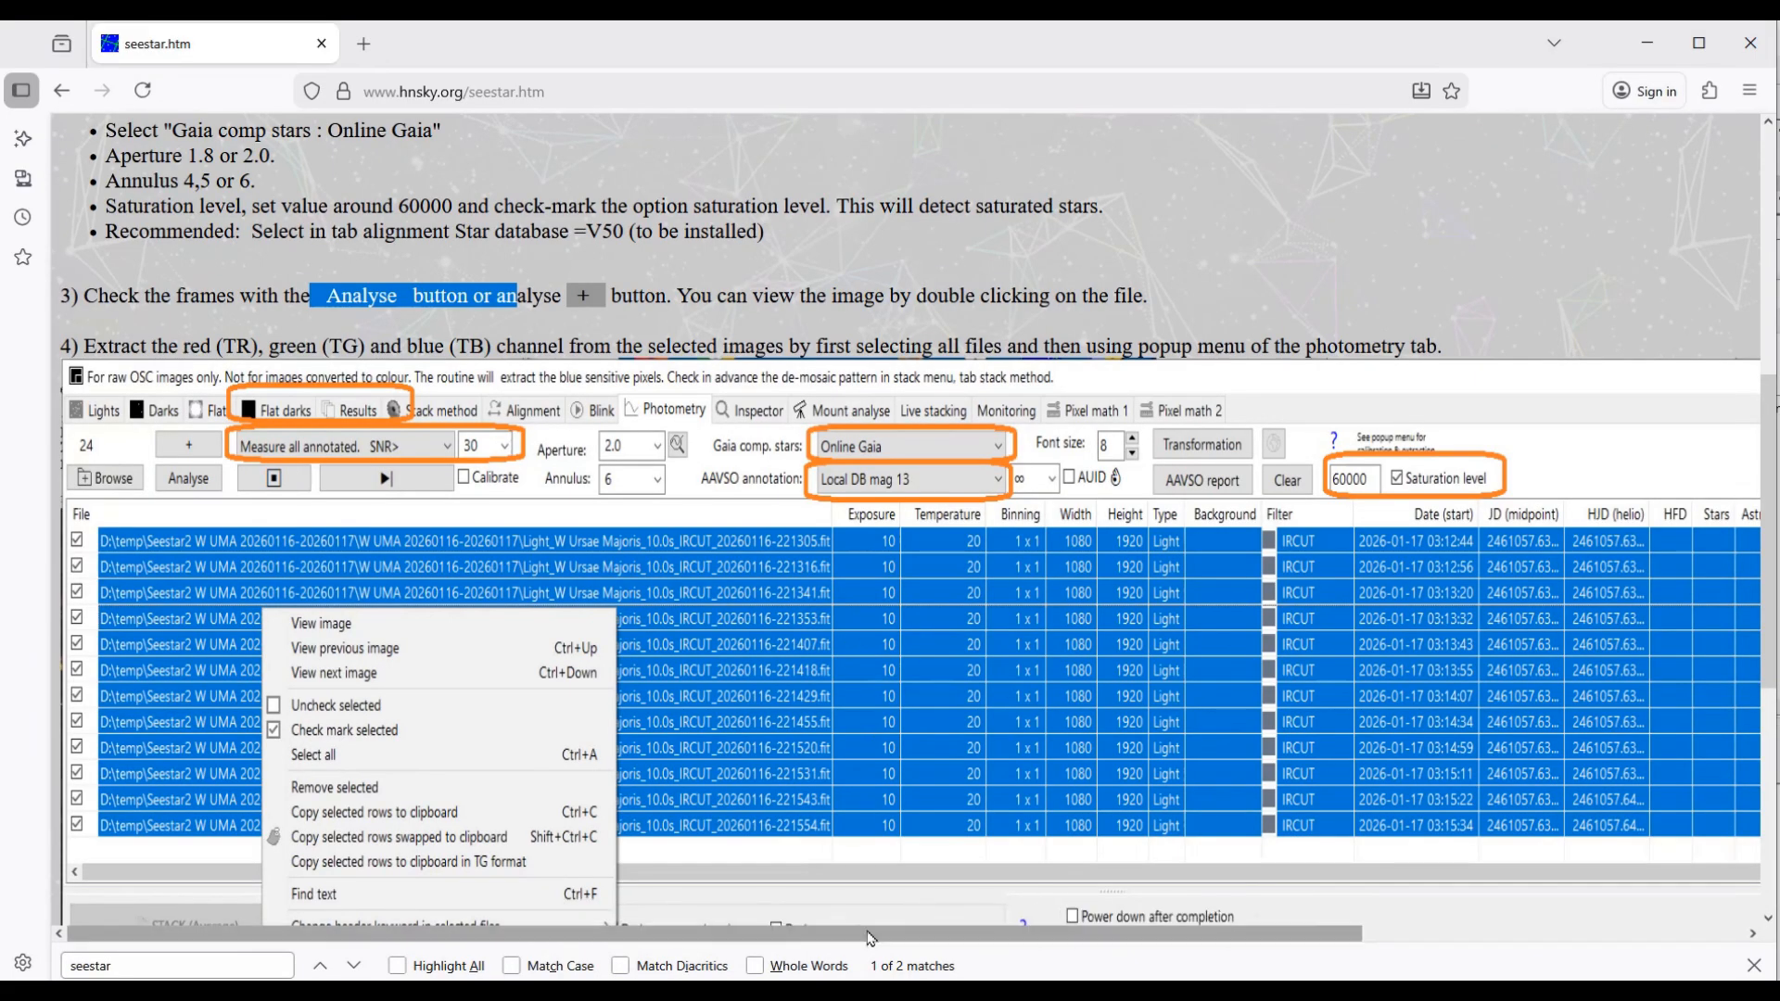
Step: Switch back to ASTAP, select all frames in the photometry list and extract their green, blue and red channels
{"action": "key", "text": "alt+Tab"}
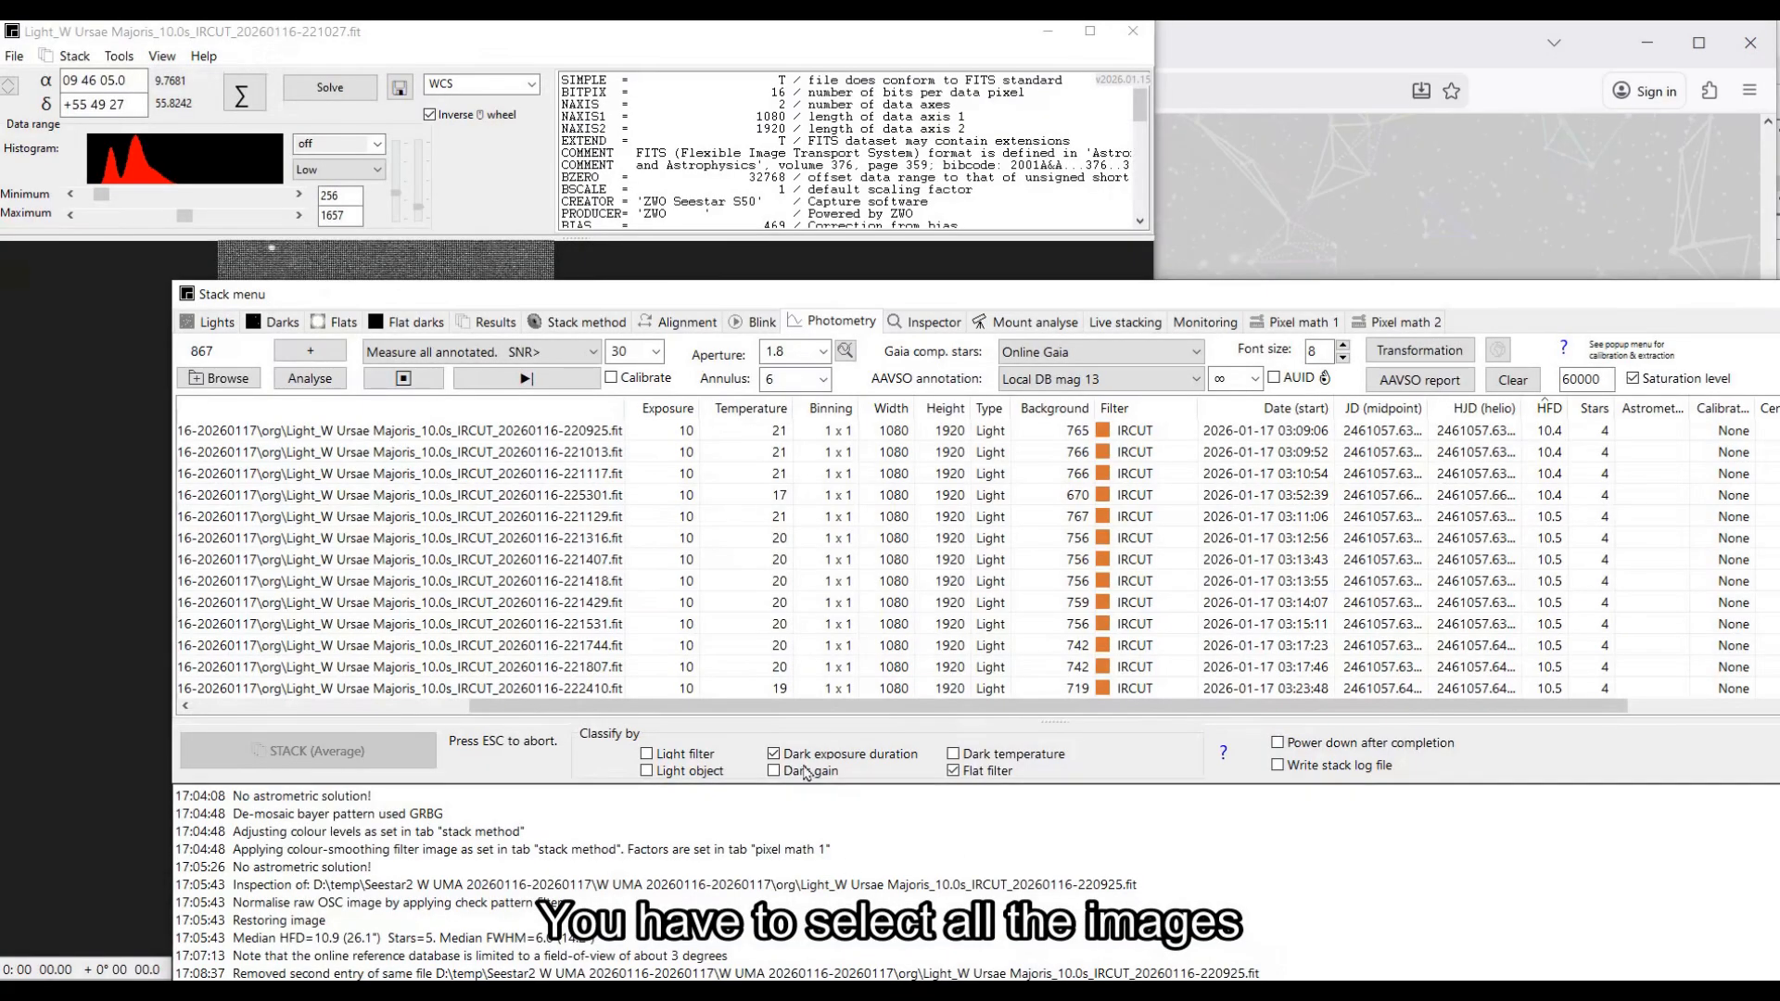
{"action": "left_click", "coordinate": [560, 460]}
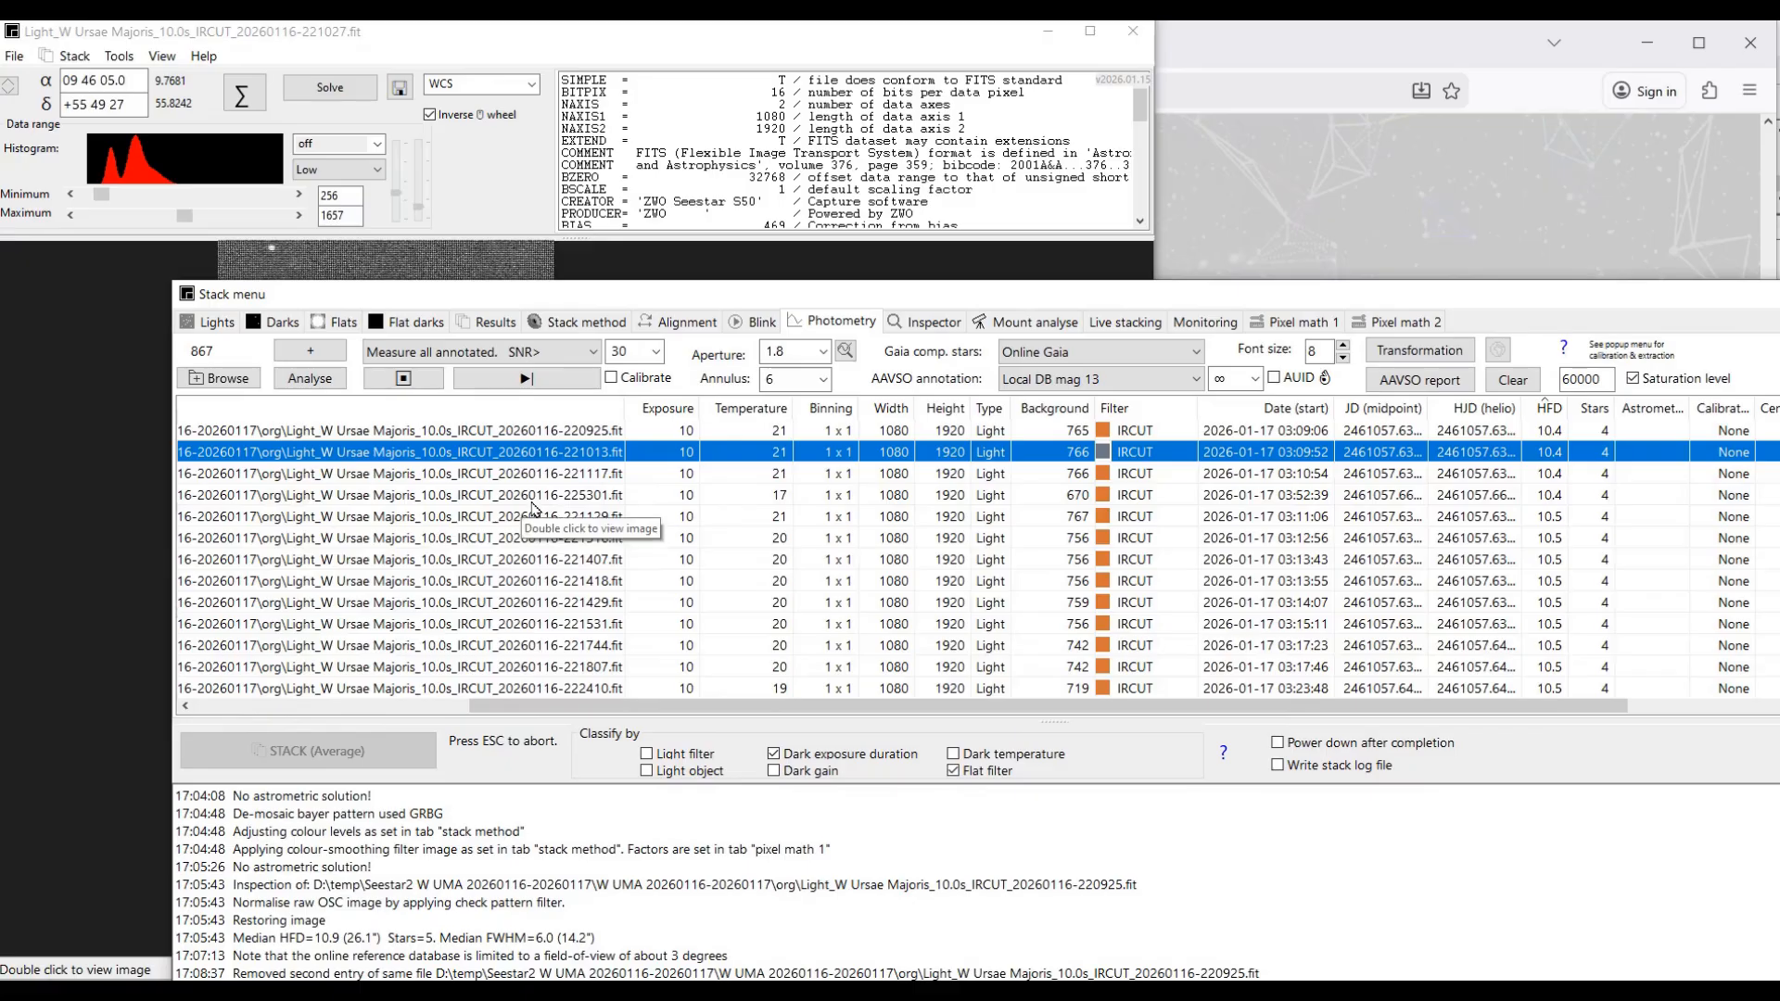
{"action": "right_click", "coordinate": [533, 498]}
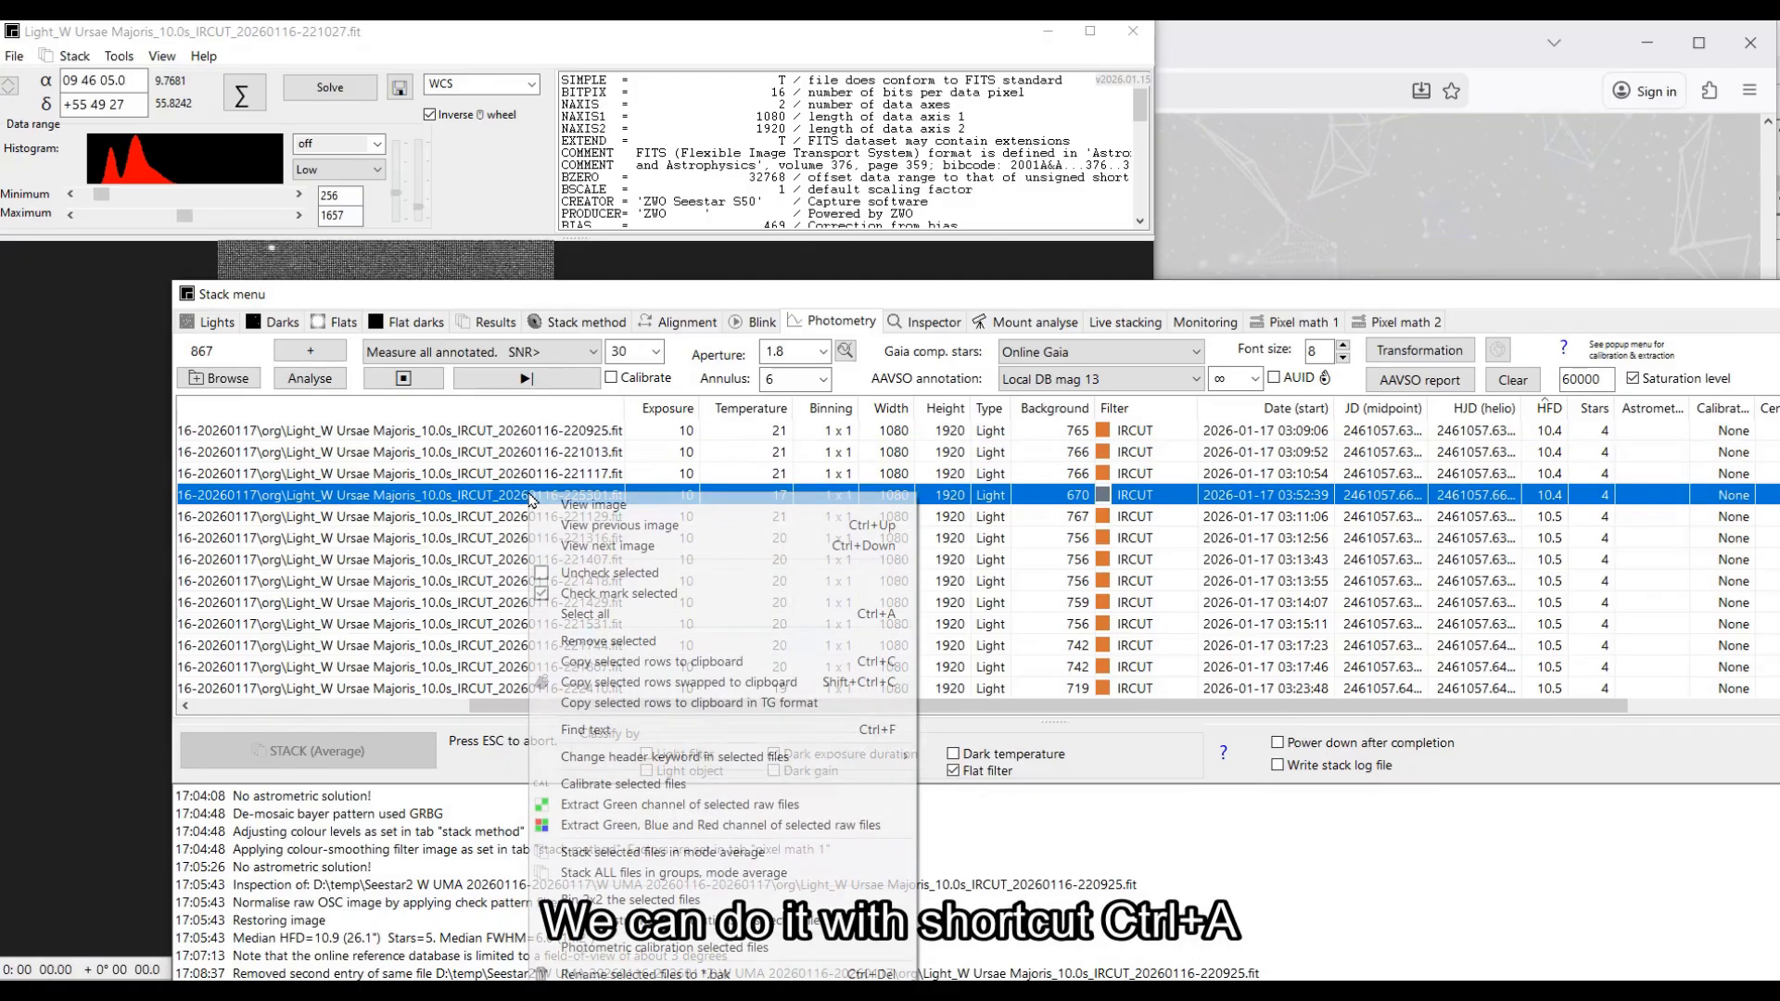
{"action": "left_click", "coordinate": [555, 615]}
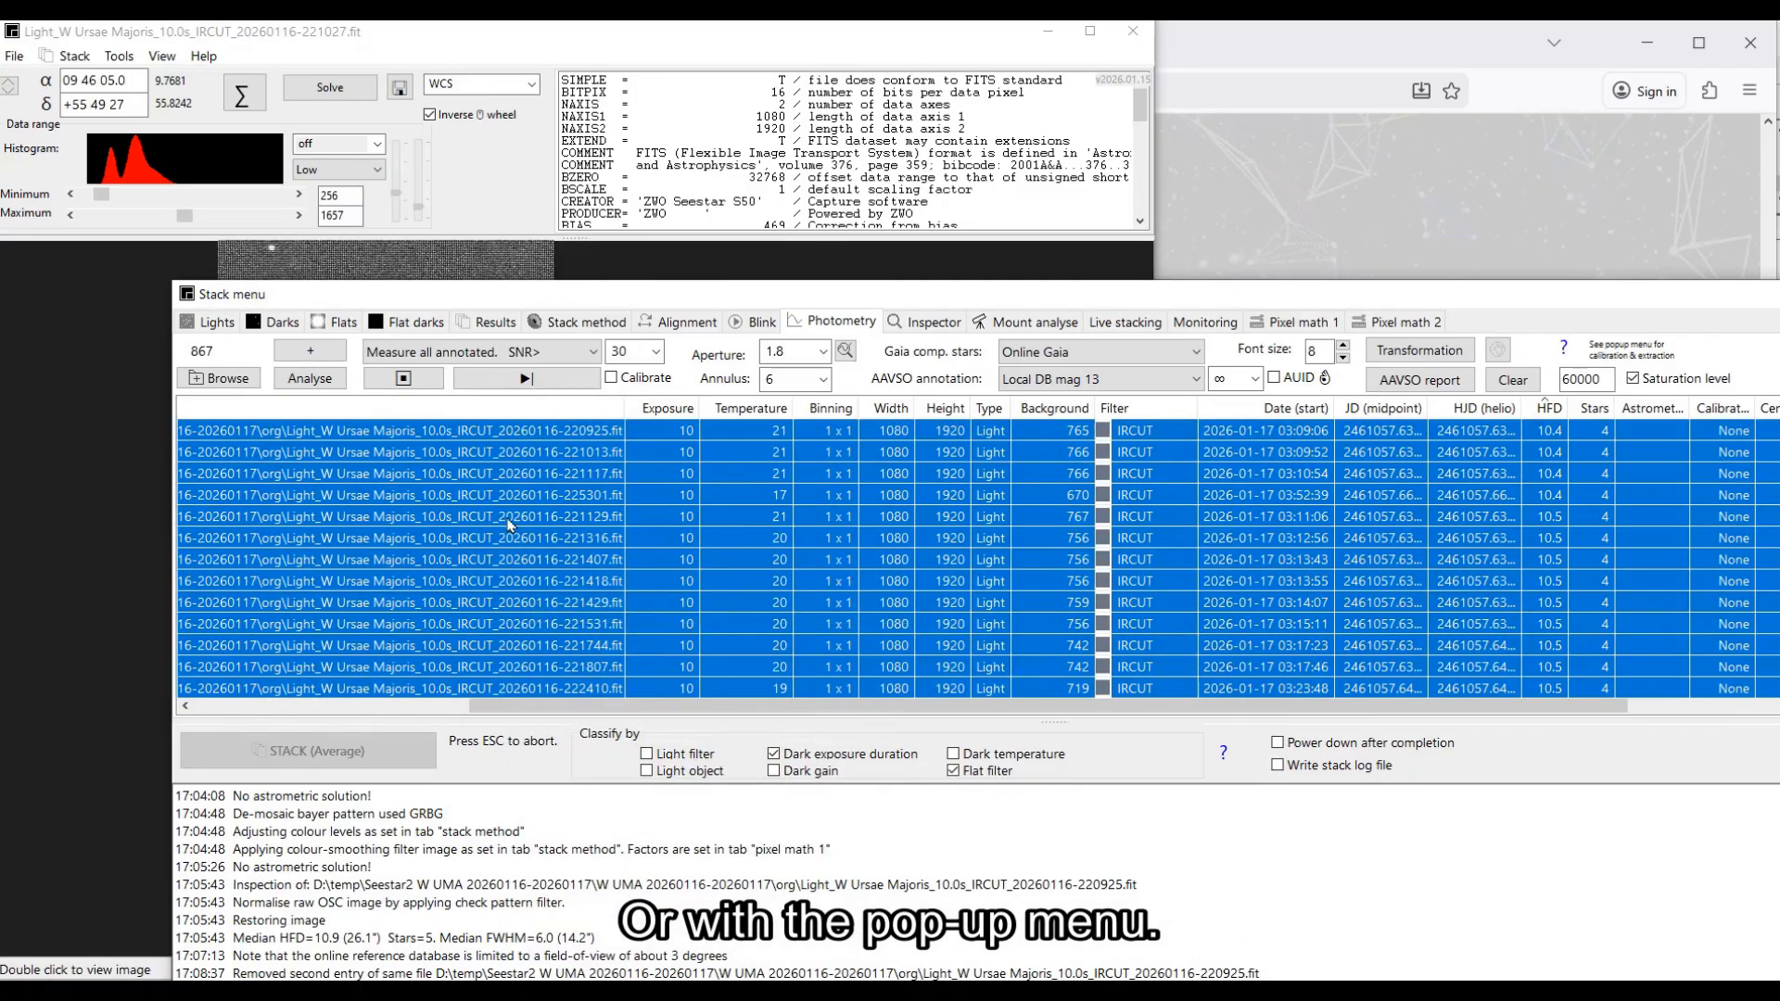
{"action": "right_click", "coordinate": [508, 477]}
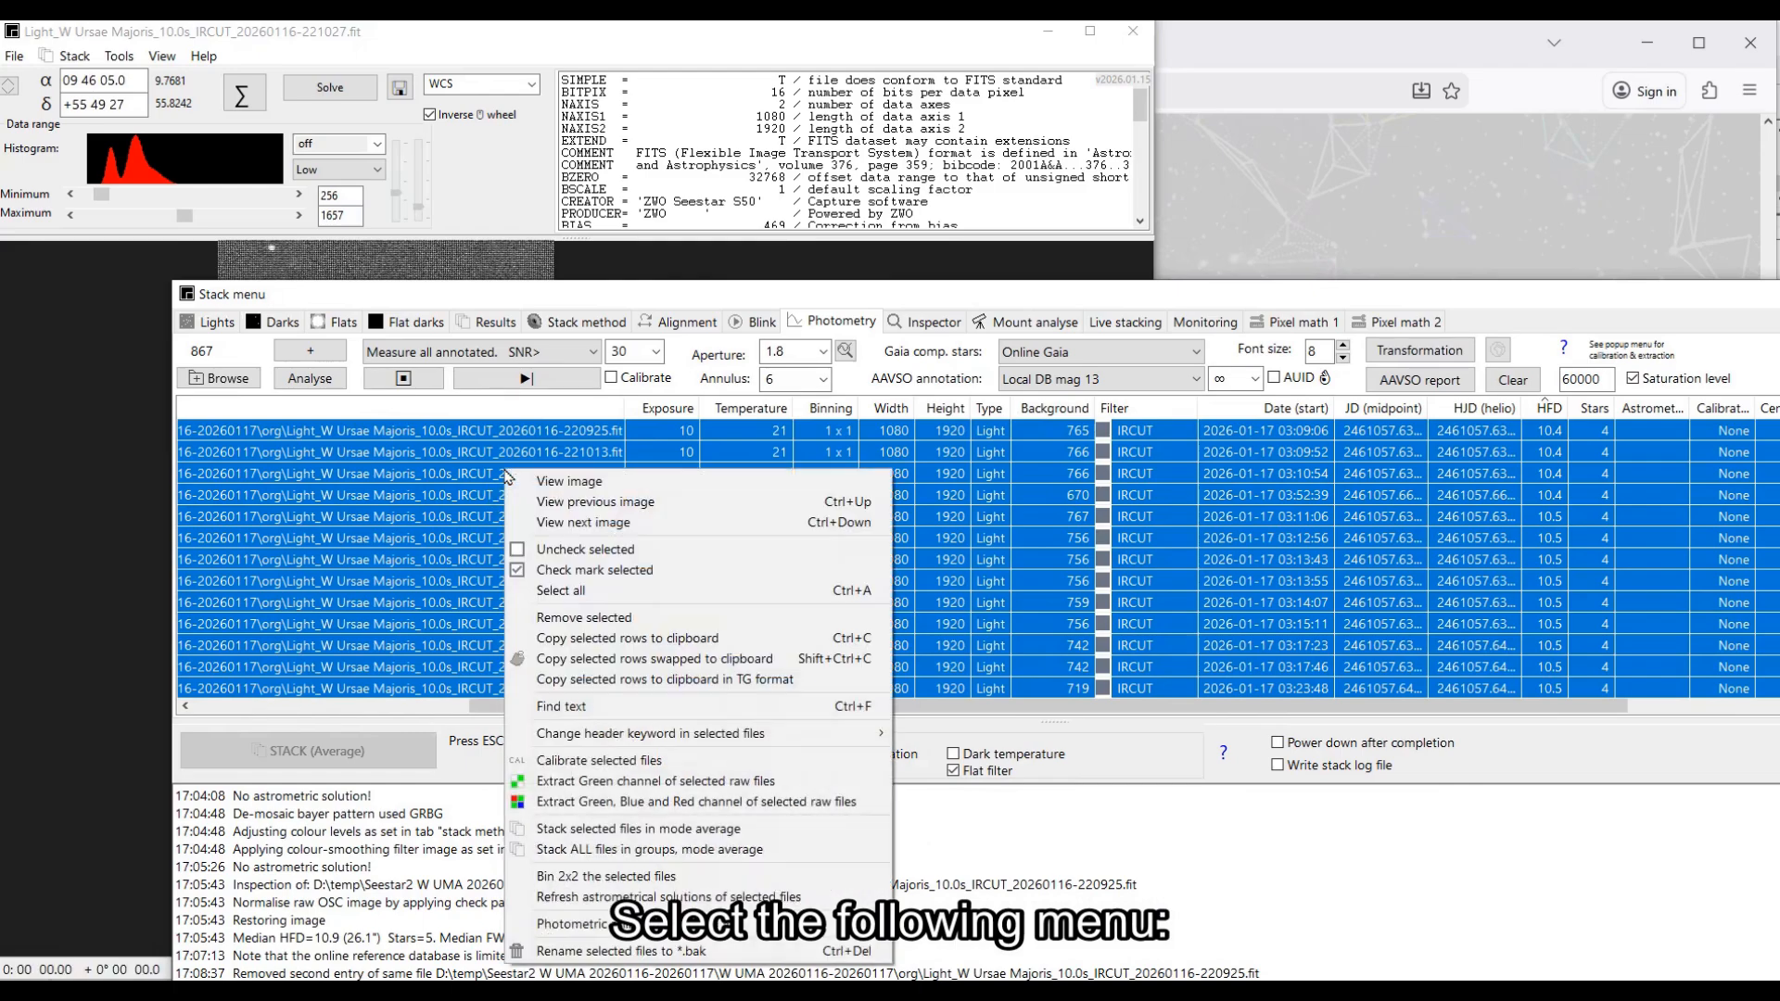
{"action": "left_click", "coordinate": [549, 803]}
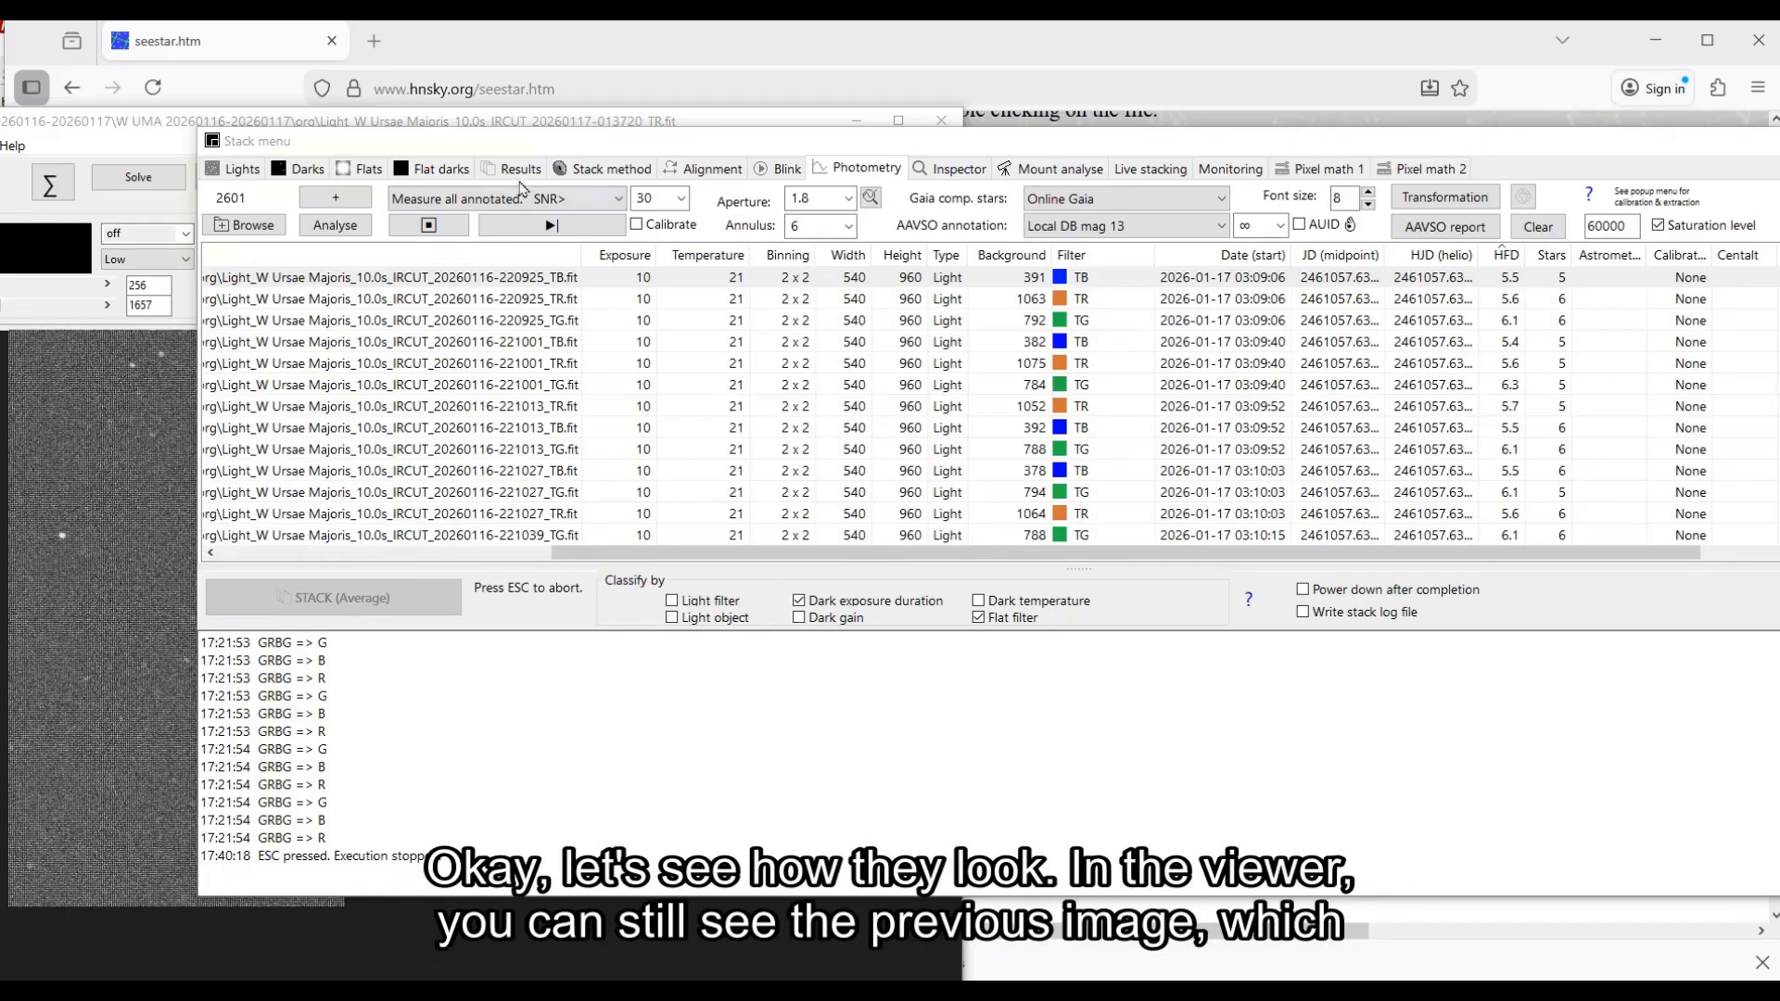
Step: Rearrange the Stack menu and viewer windows to check the displayed image's pixel dimensions in the status bar
{"action": "left_click_drag", "start_coordinate": [428, 144], "coordinate": [620, 162]}
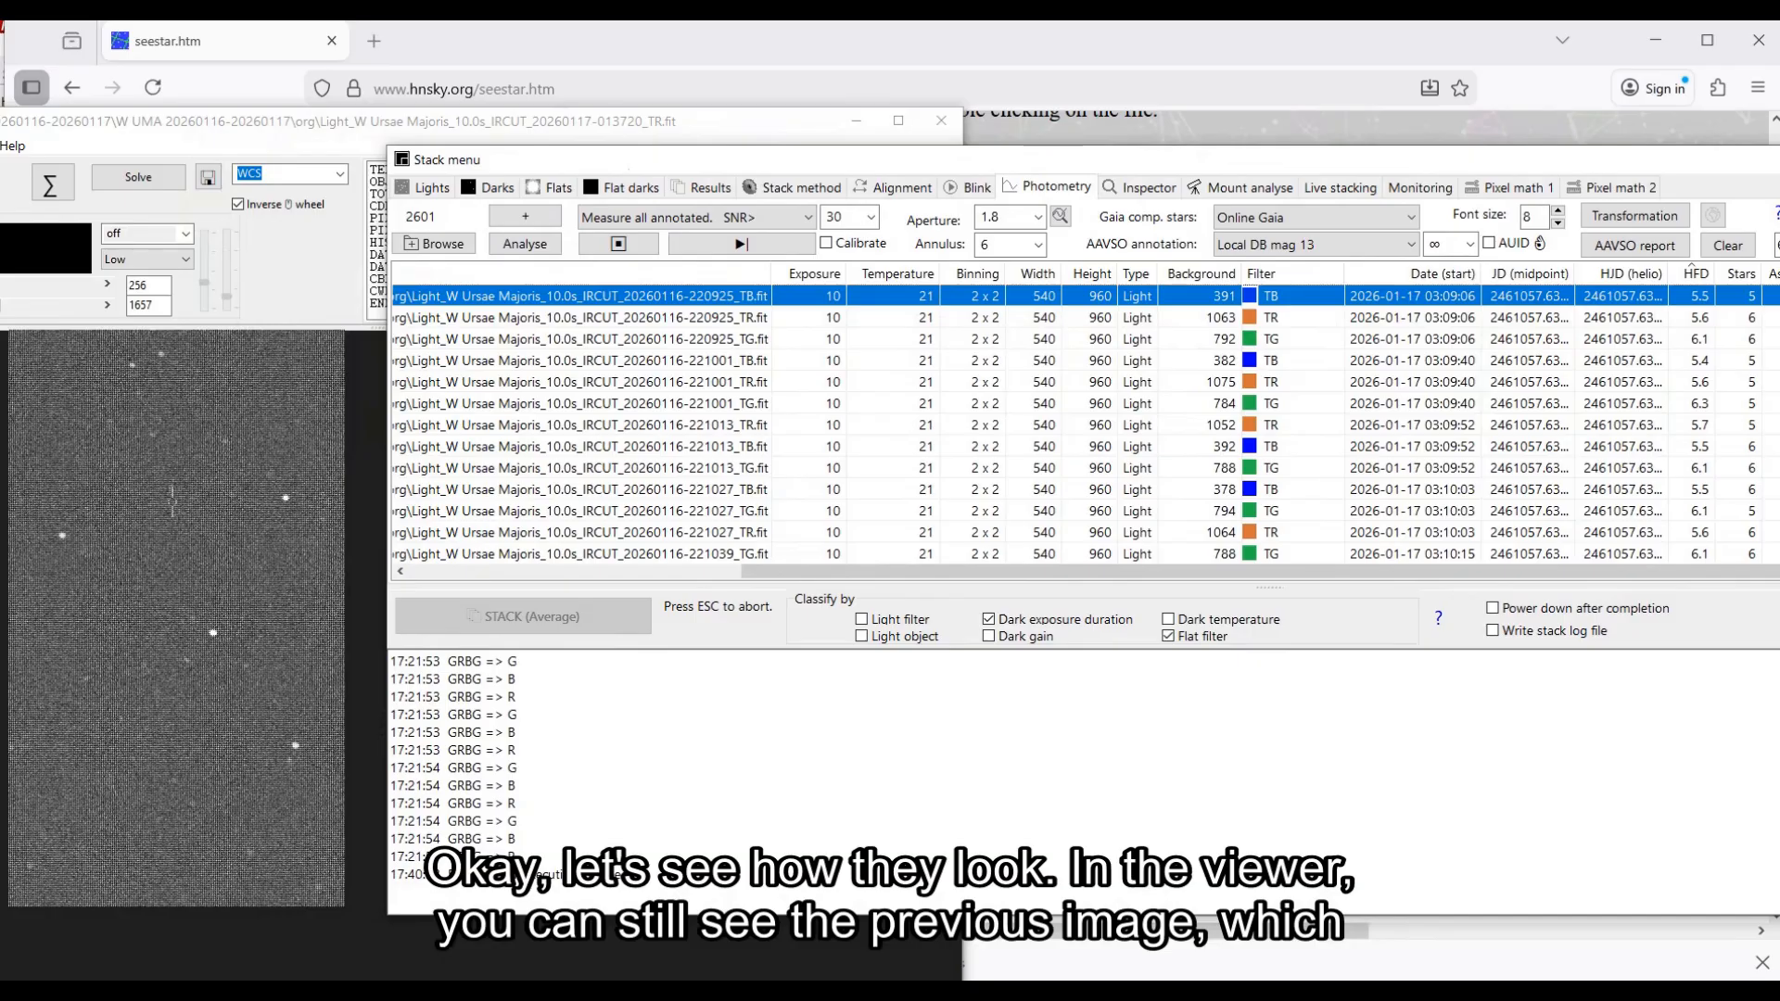
{"action": "left_click", "coordinate": [172, 501]}
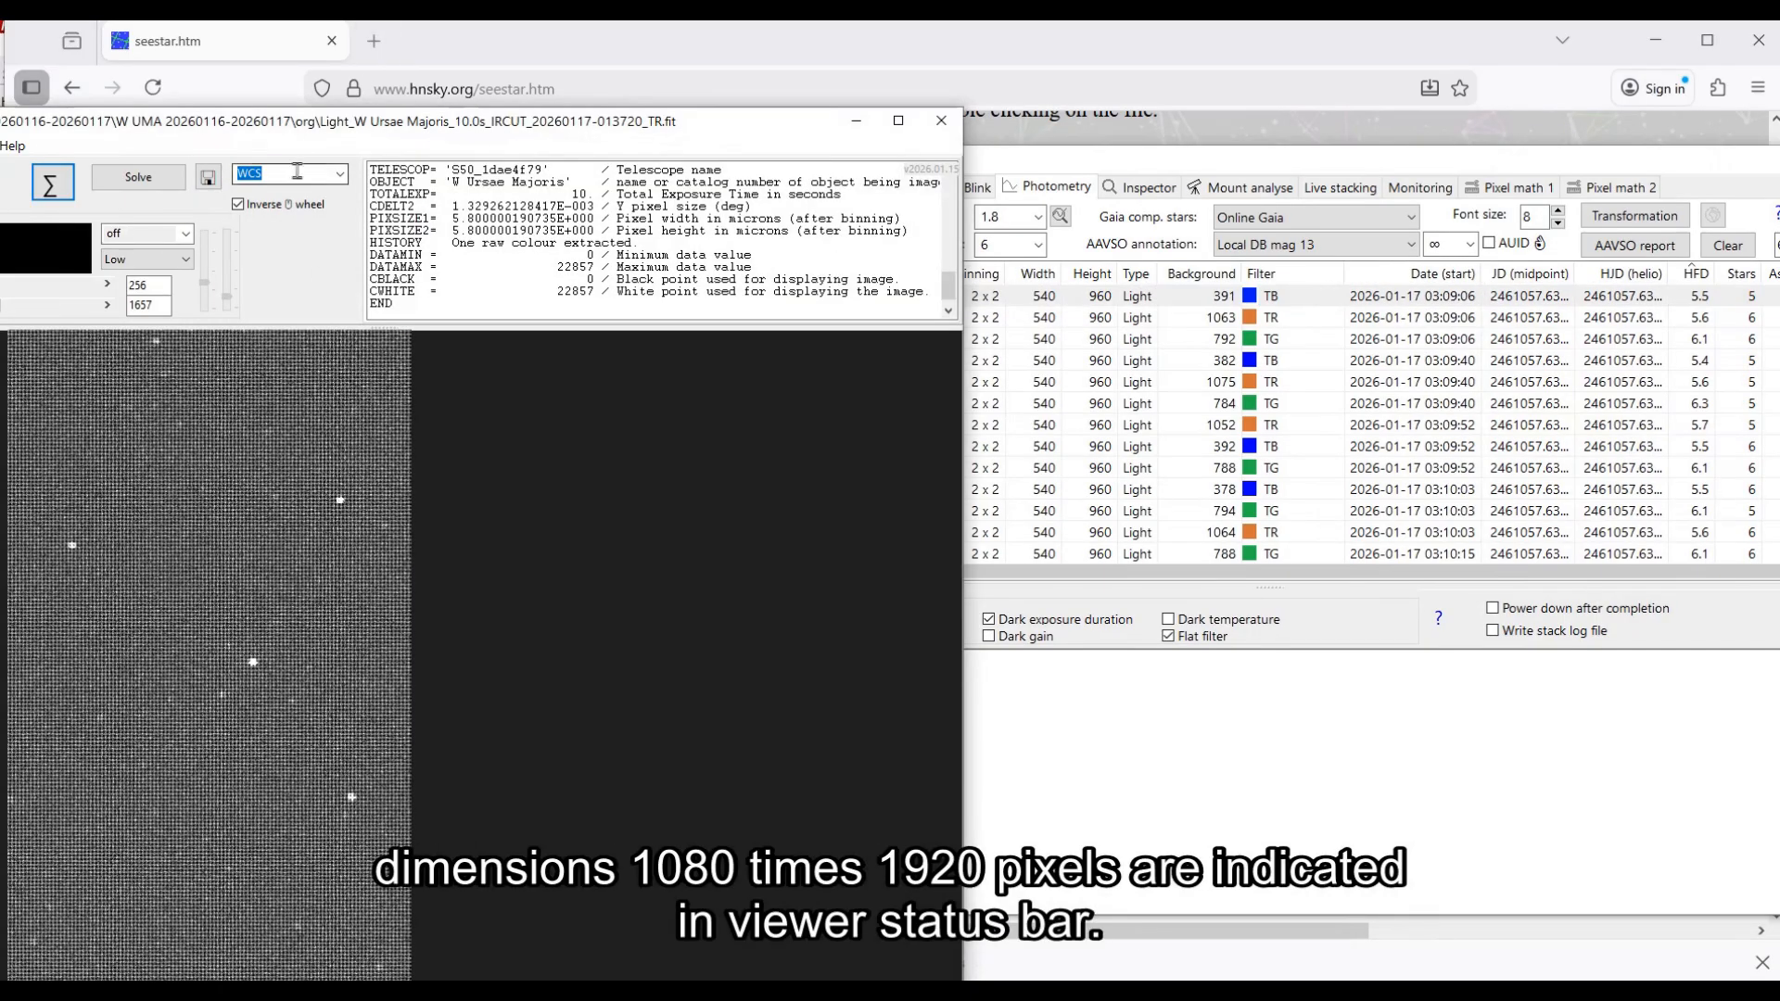
{"action": "left_click_drag", "start_coordinate": [294, 132], "coordinate": [295, 42]}
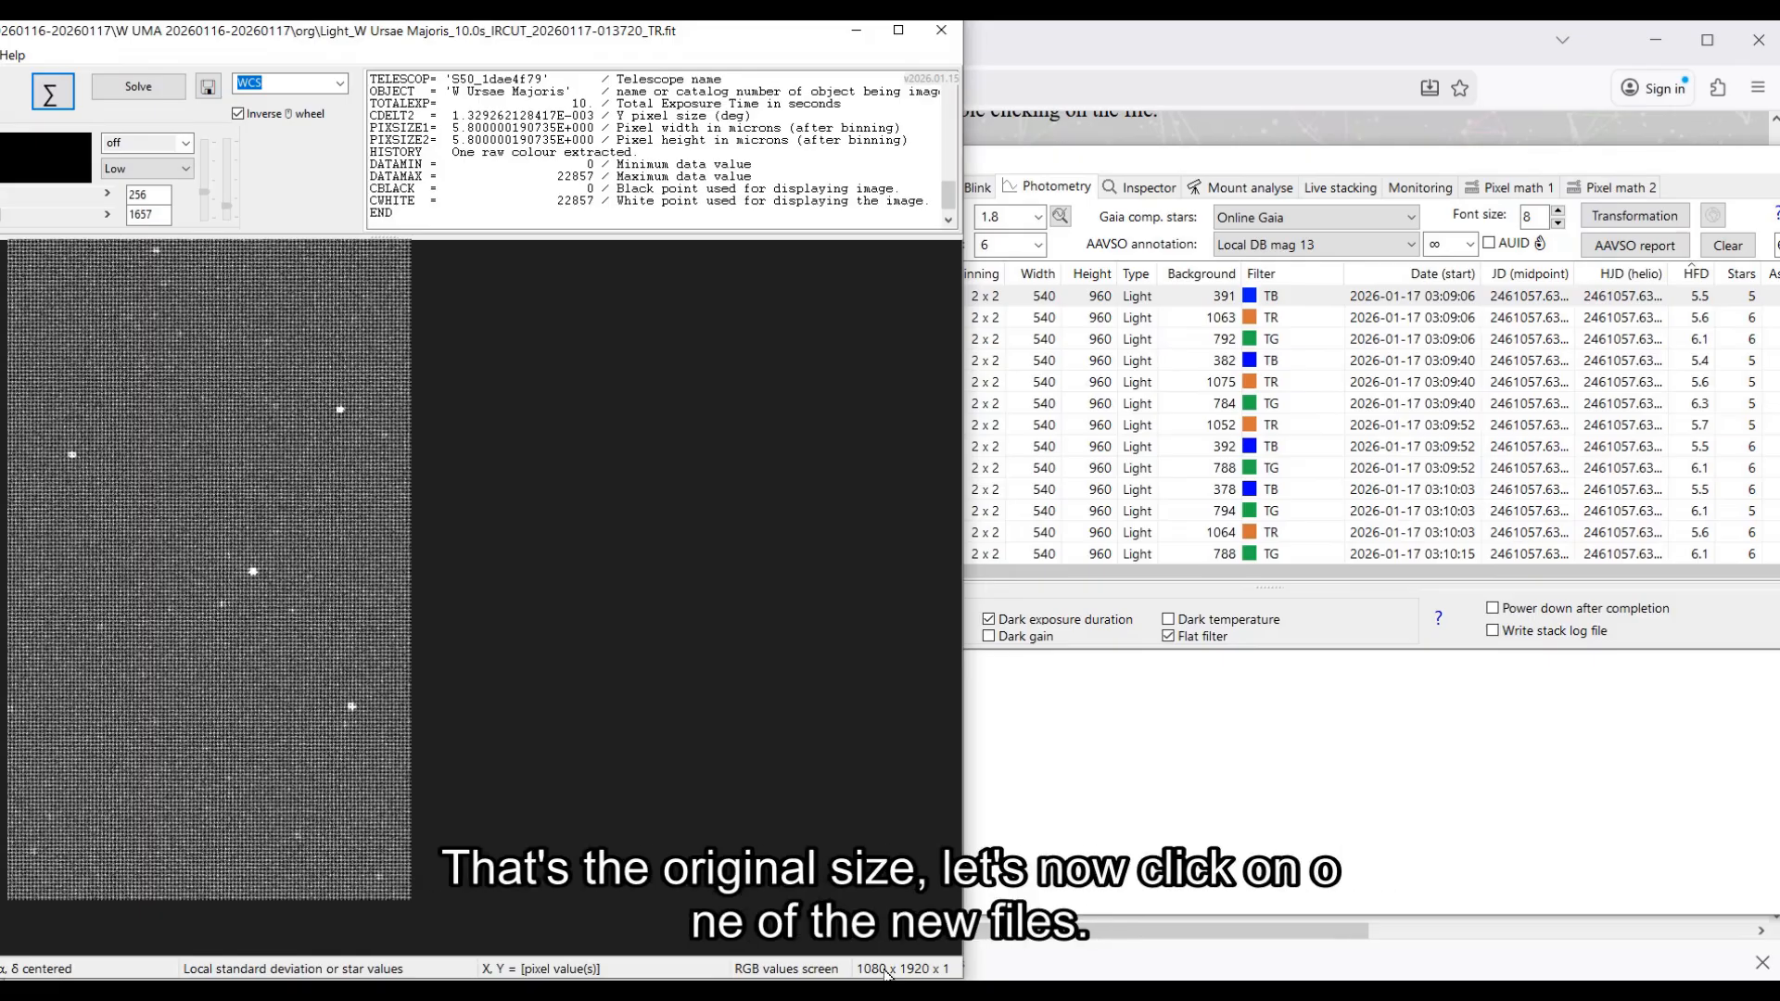
{"action": "double_click", "coordinate": [1100, 297]}
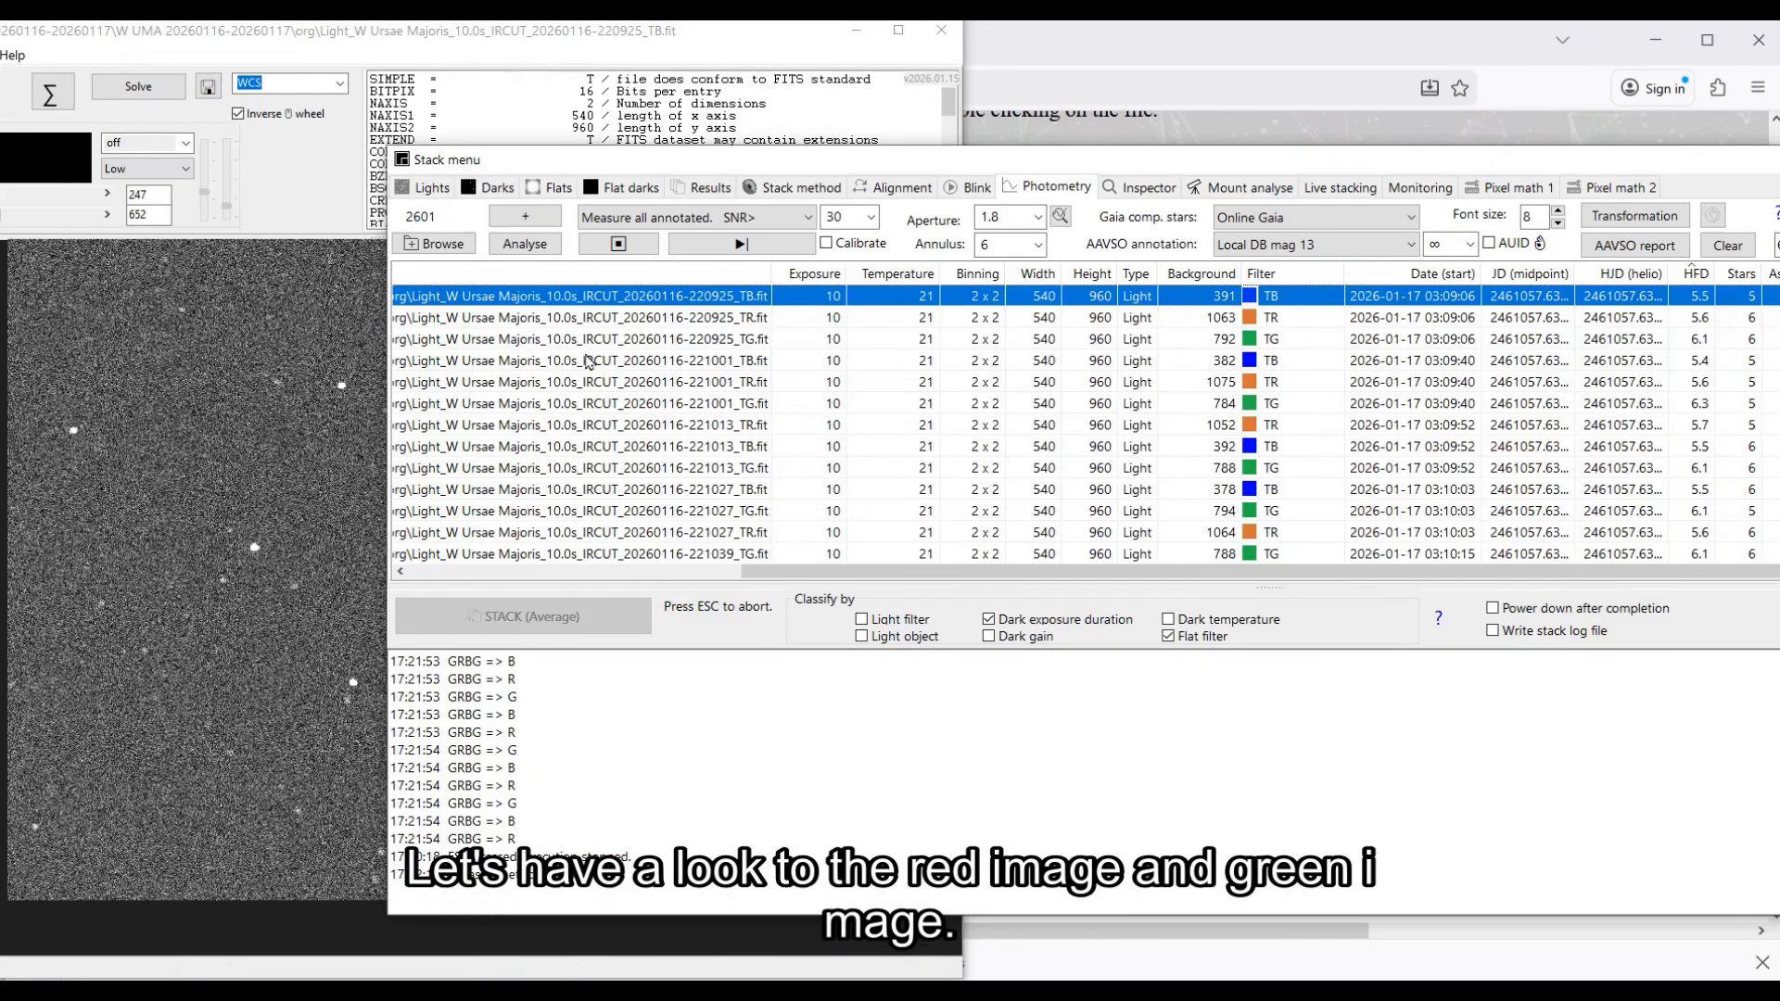
{"action": "double_click", "coordinate": [585, 317]}
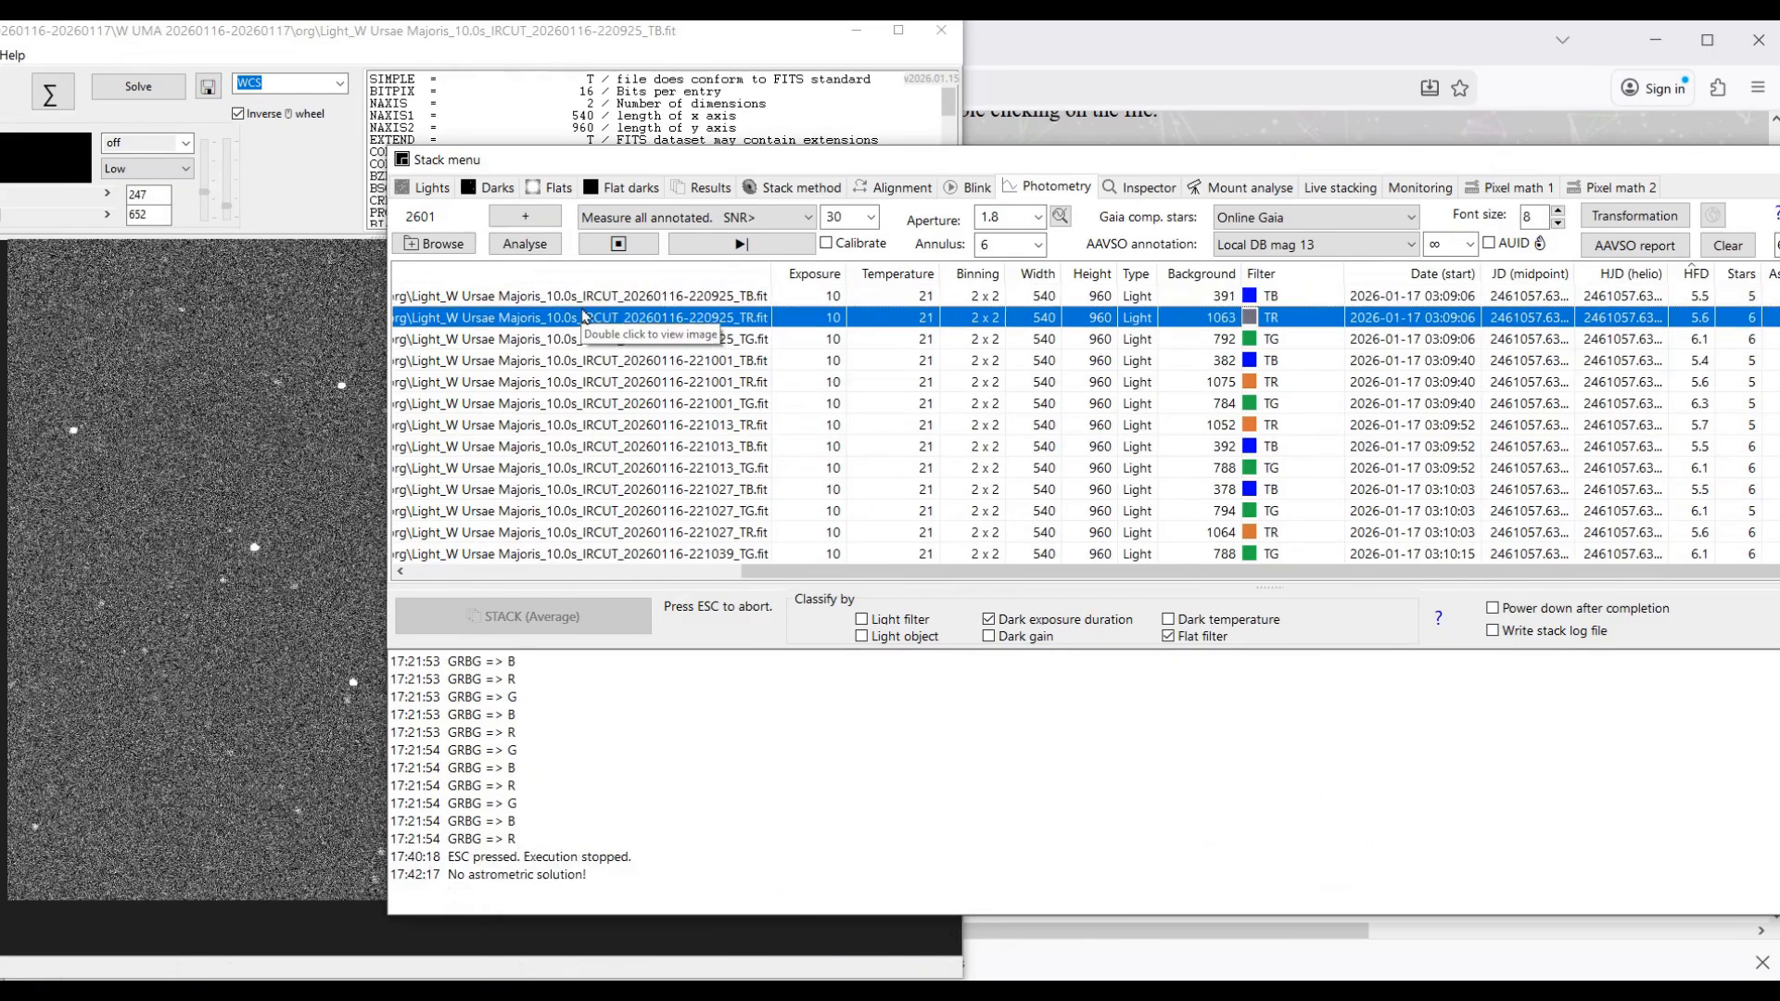
{"action": "double_click", "coordinate": [591, 340]}
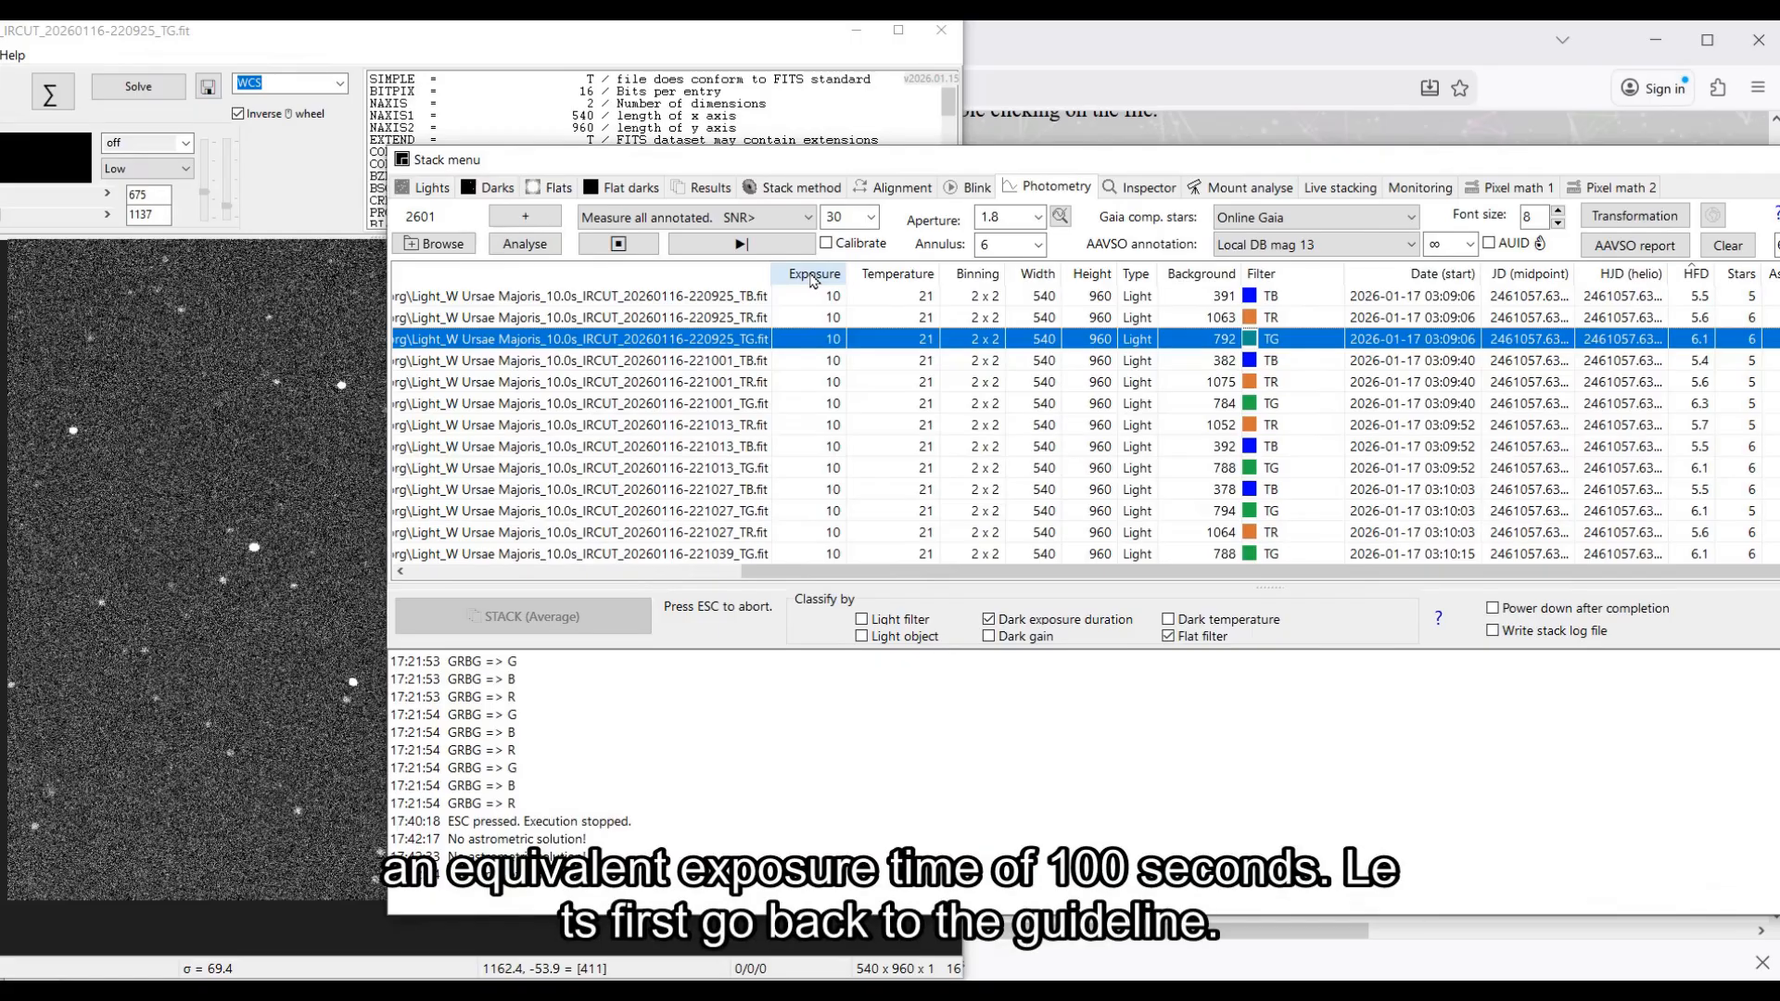
Step: Read step 5 of the SeeStar guide on stacking images in groups, and return to ASTAP
{"action": "left_click", "coordinate": [1154, 136]}
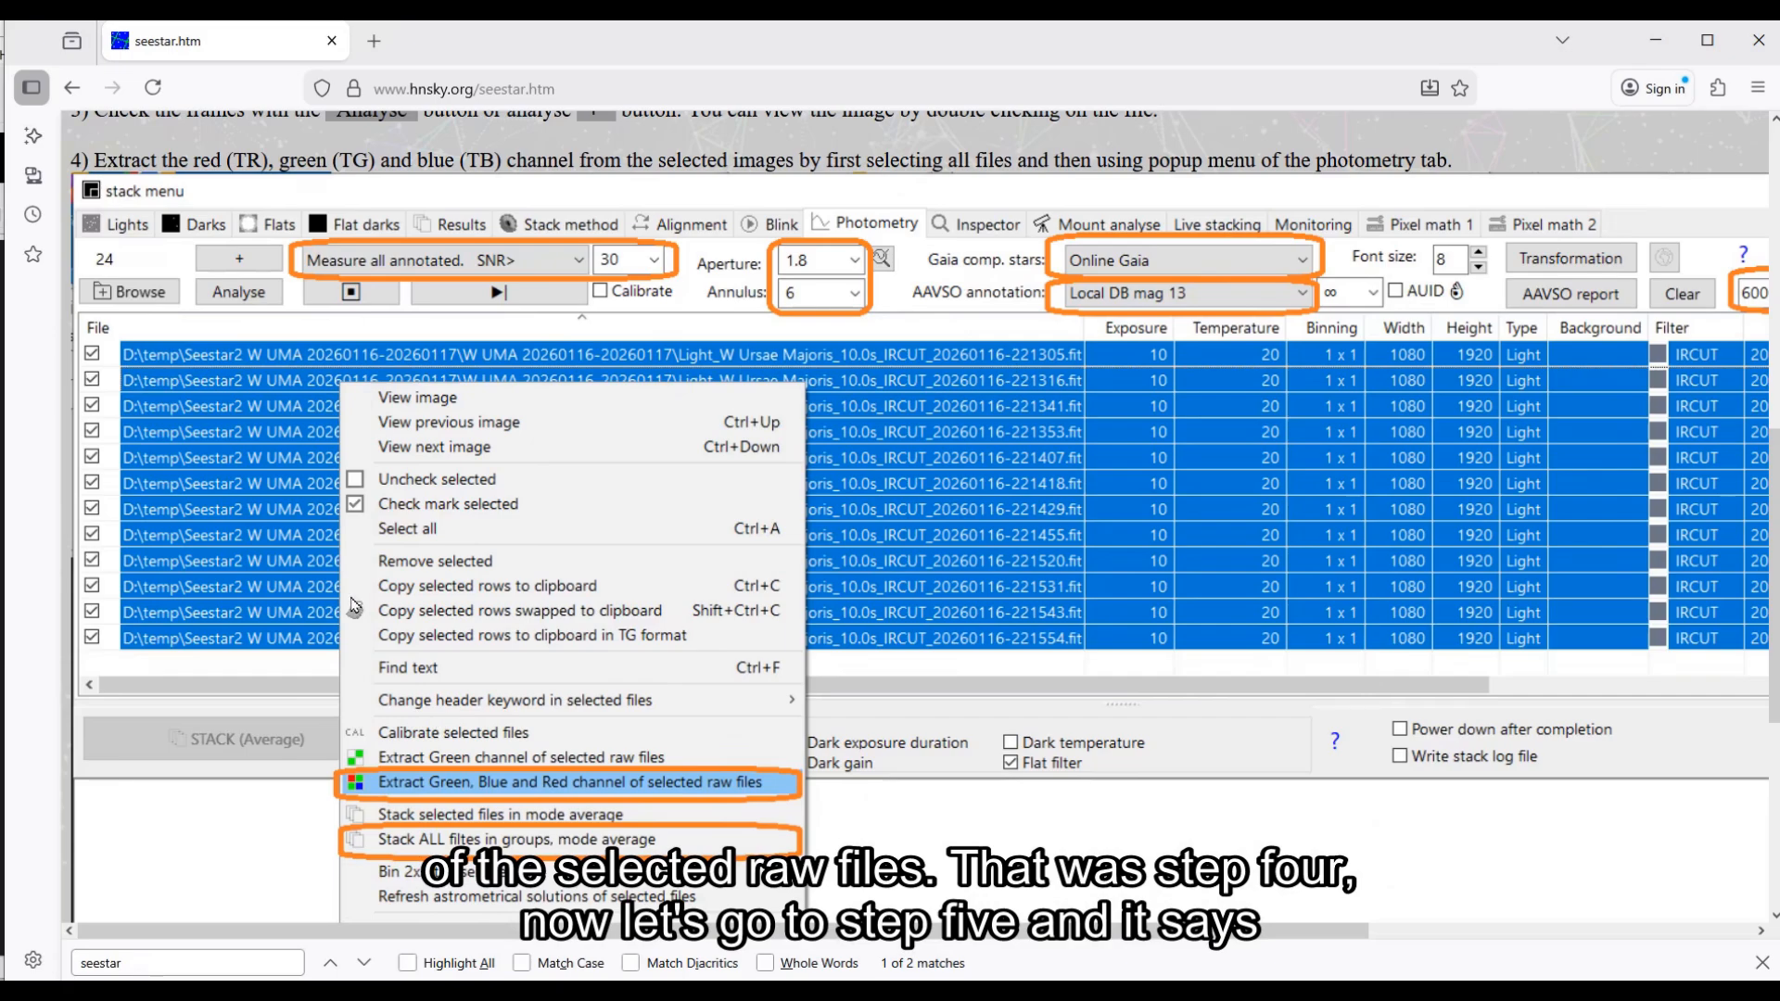
{"action": "scroll", "coordinate": [355, 604], "scroll_direction": "down", "scroll_amount": 5}
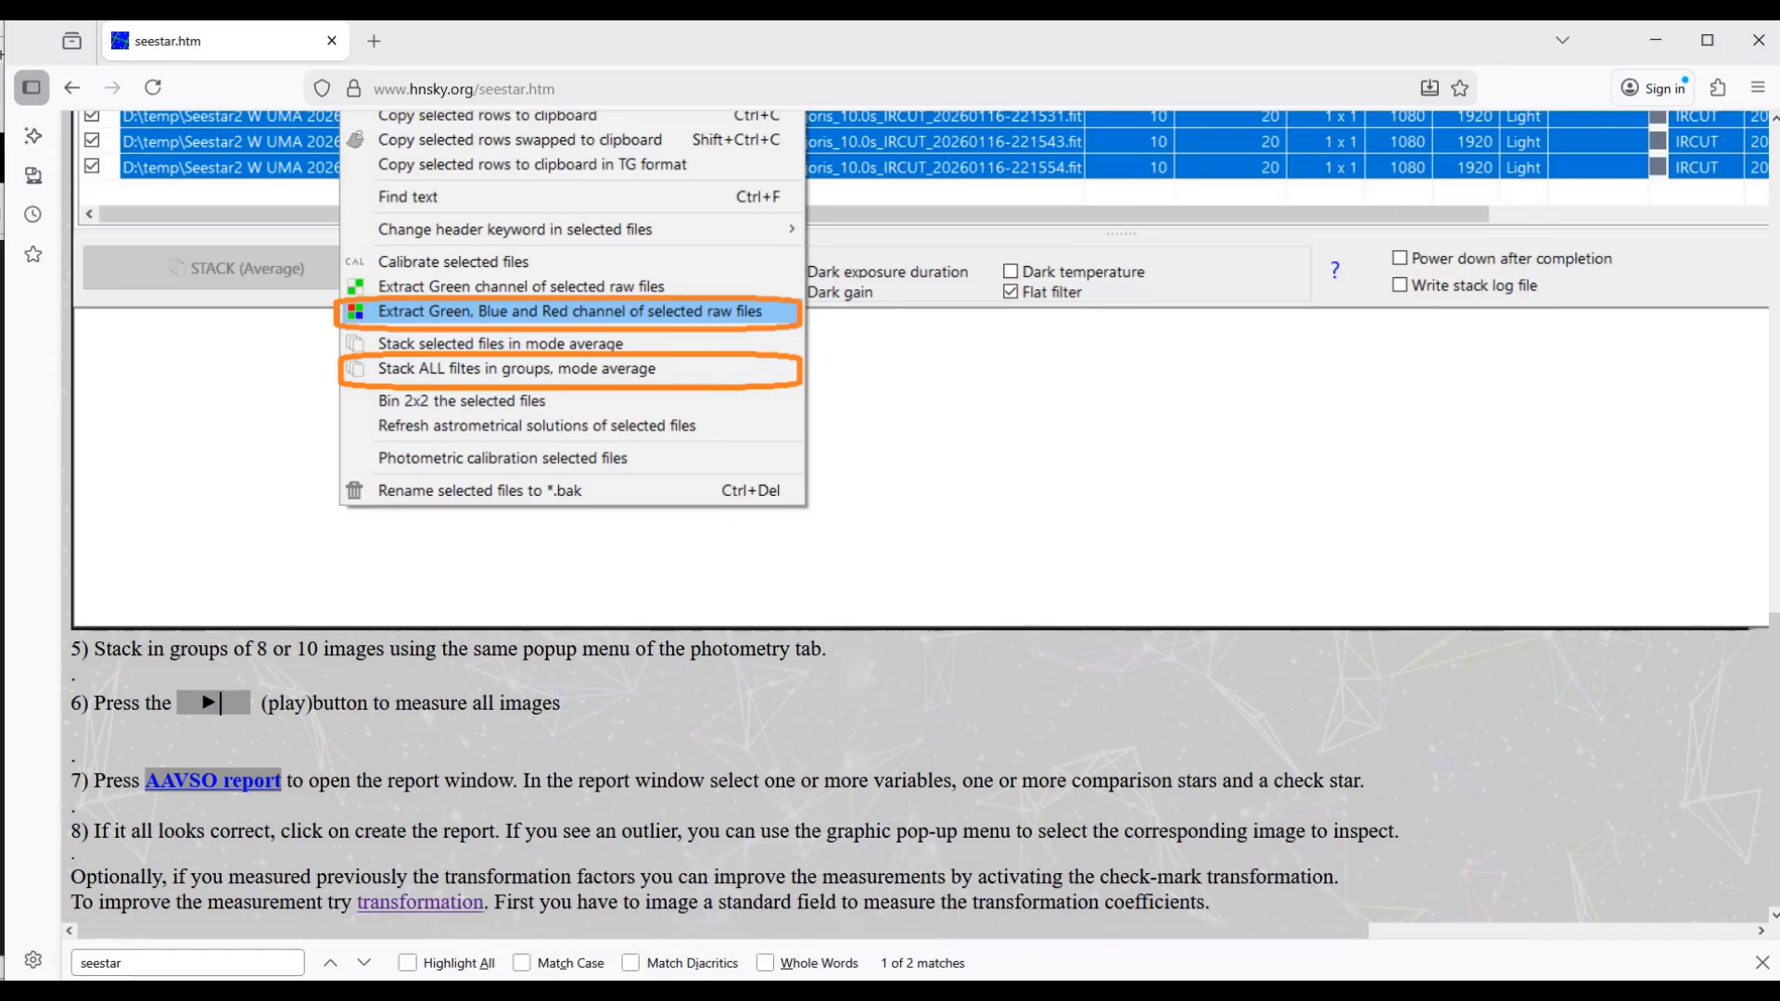
{"action": "left_click", "coordinate": [840, 988]}
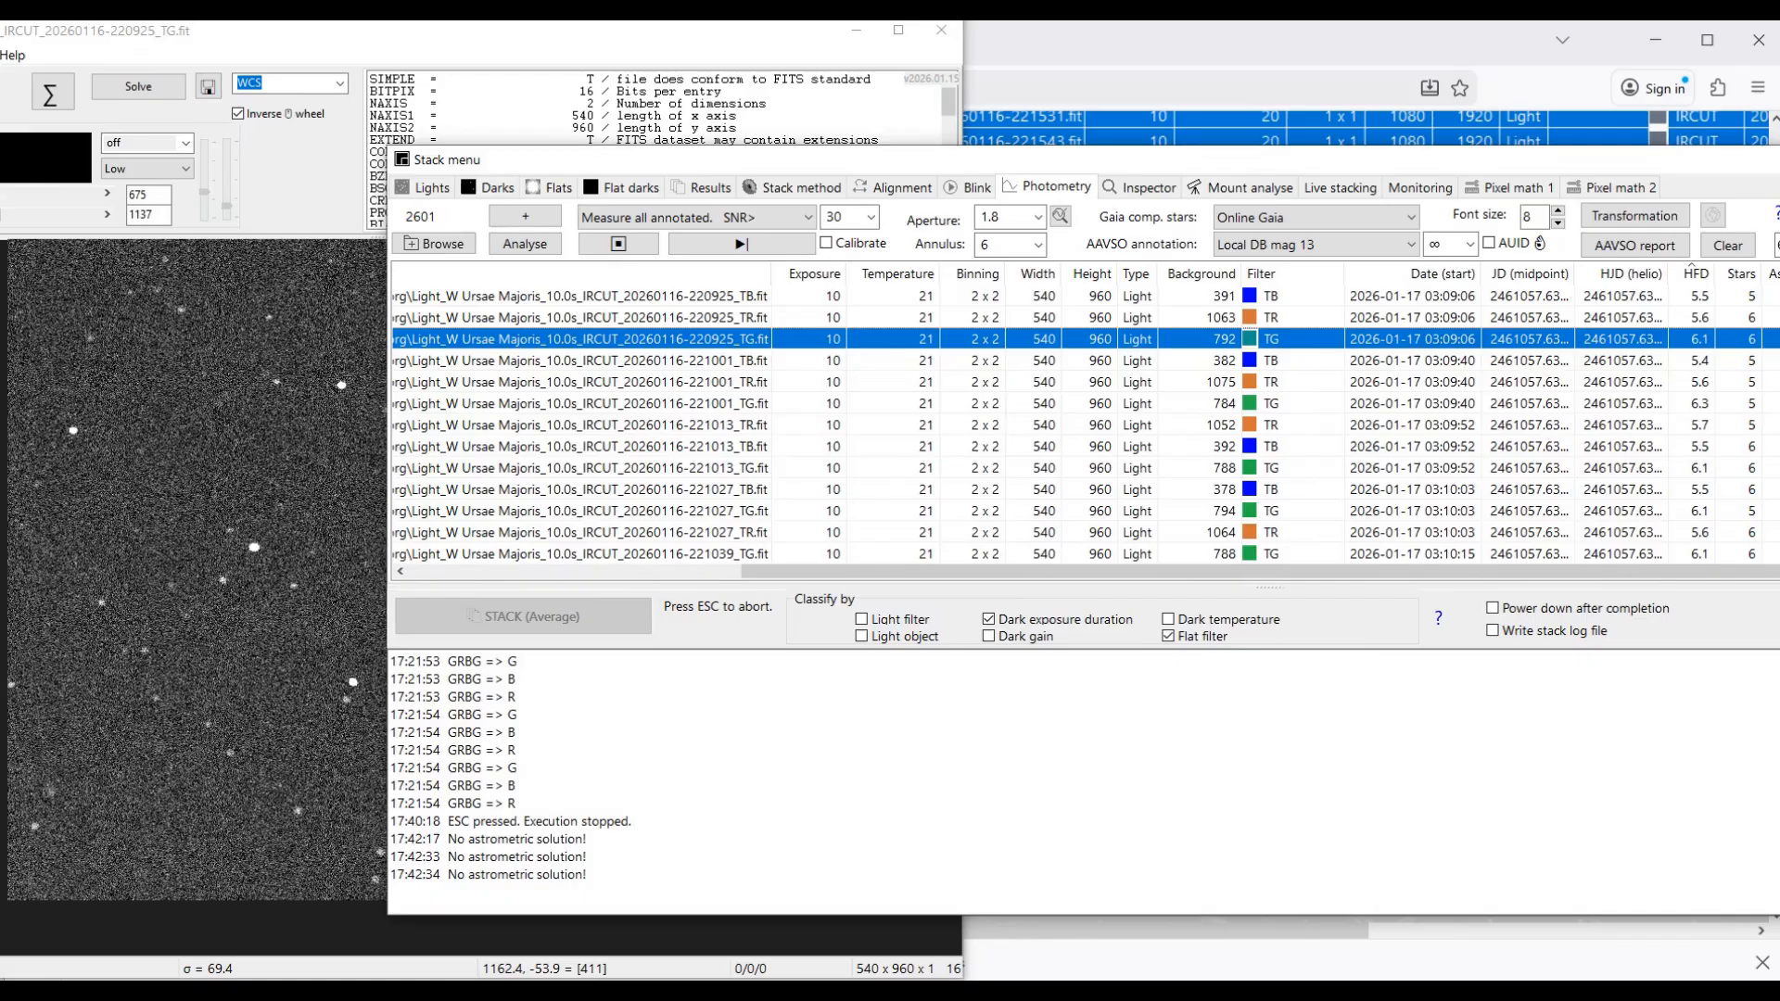
Step: Stack all extracted files in groups in average mode, with 10 images per stack
{"action": "right_click", "coordinate": [723, 380]}
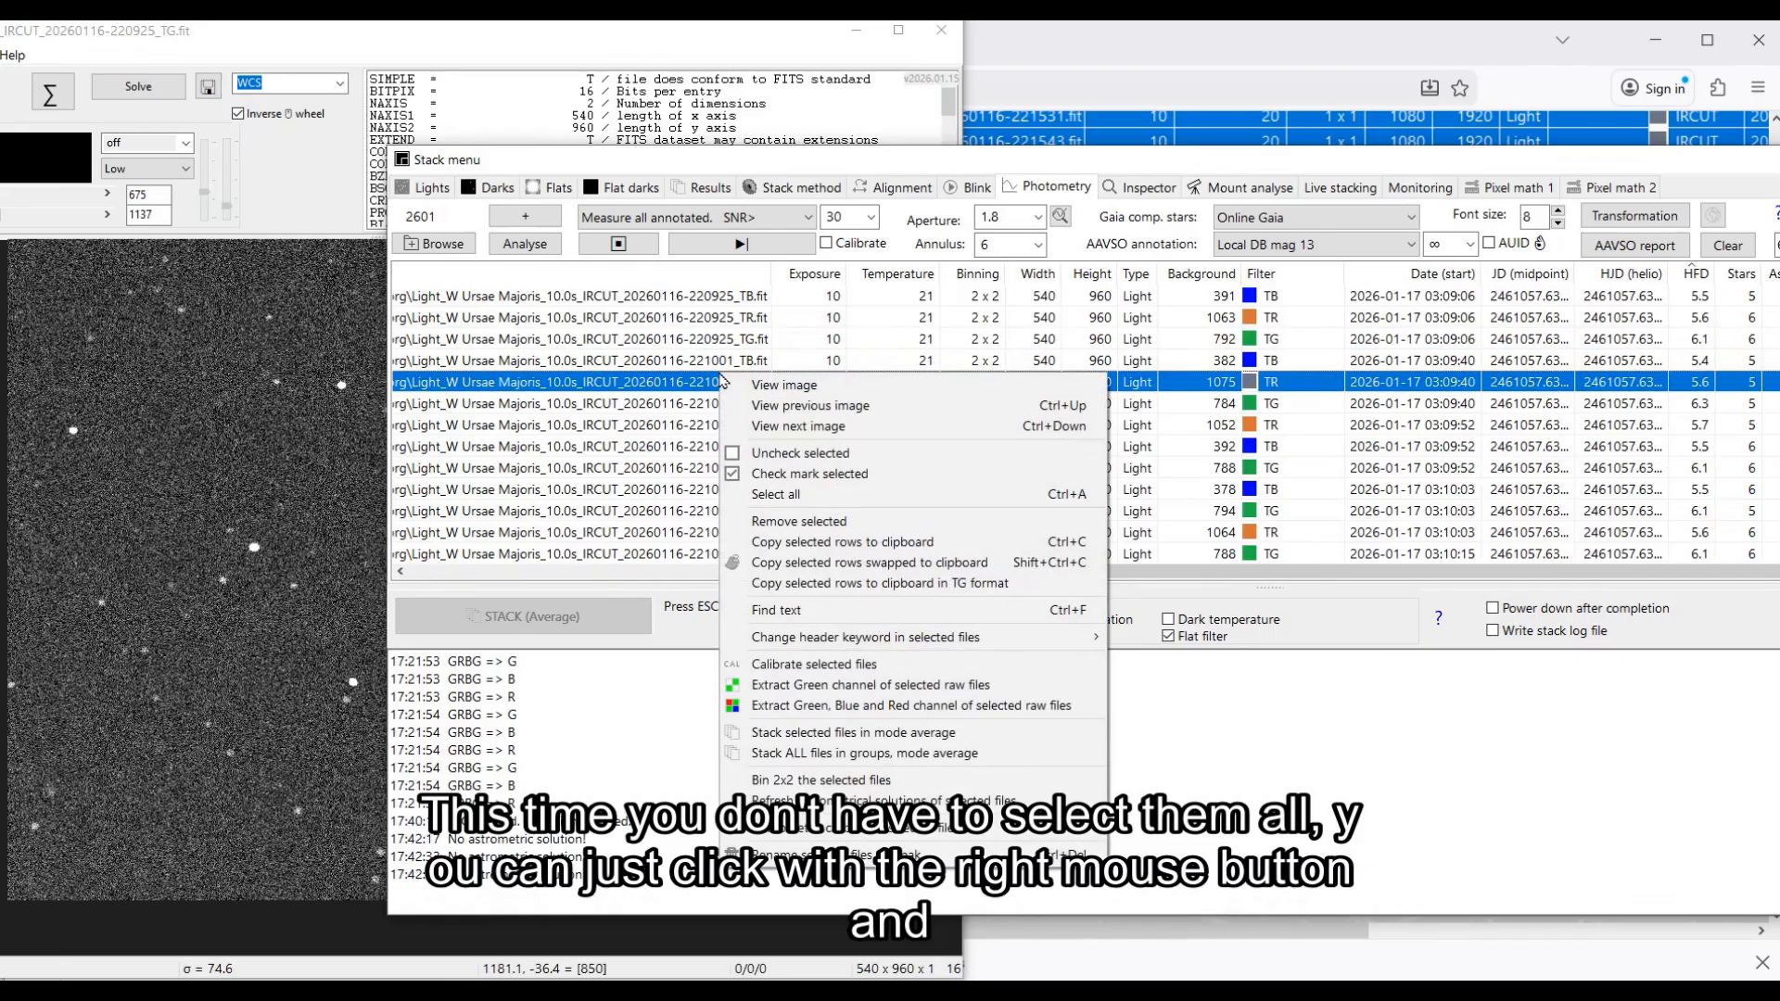
{"action": "left_click", "coordinate": [766, 755]}
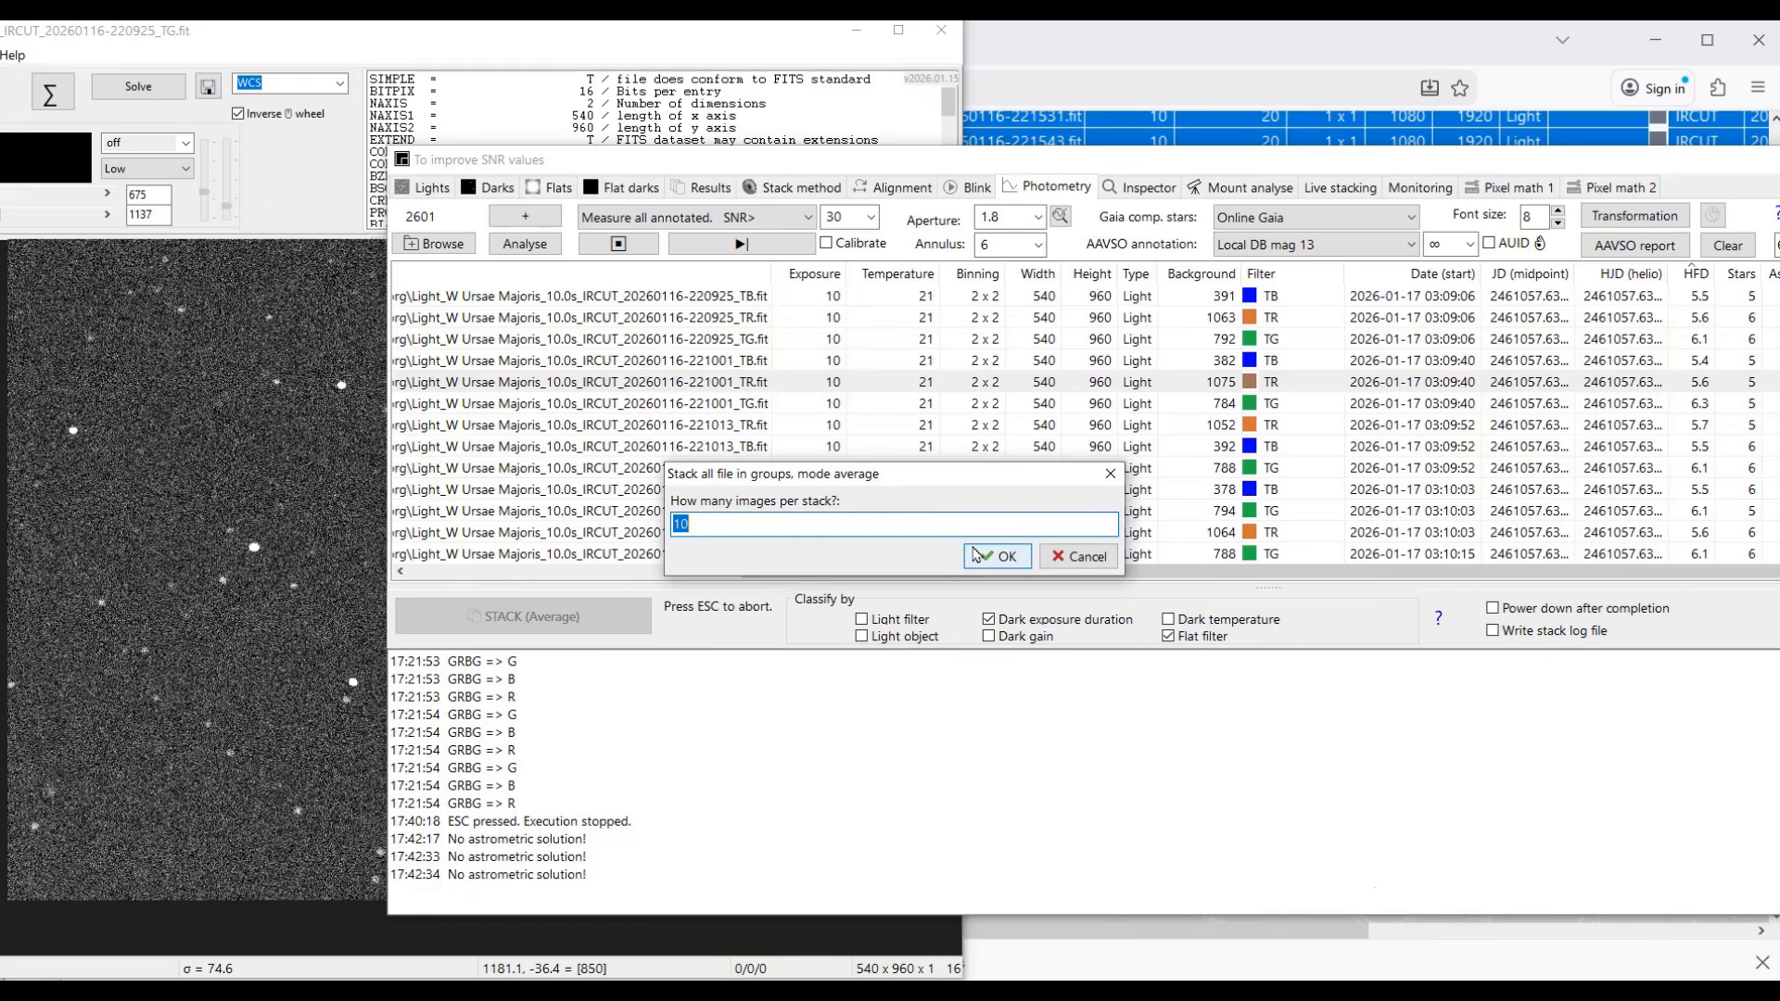
{"action": "left_click", "coordinate": [999, 557]}
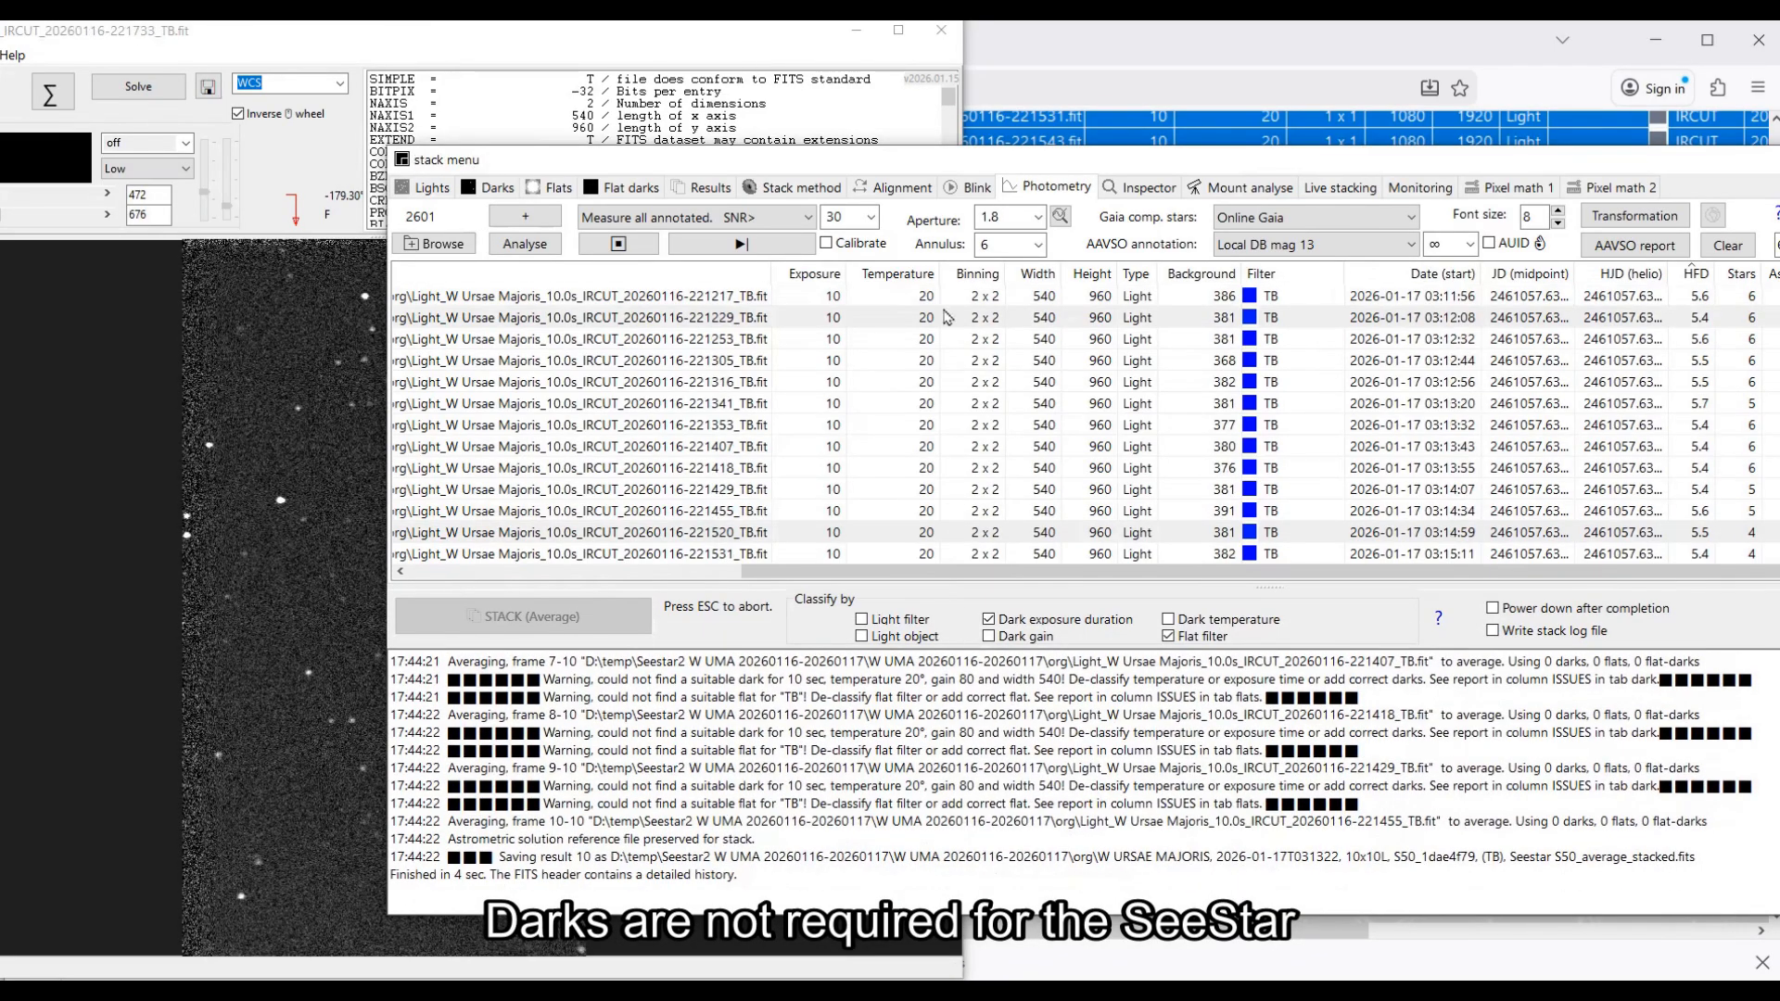
Step: Move the Stack menu window into full view and examine the exposure times of the averaged stacks
{"action": "left_click_drag", "start_coordinate": [912, 162], "coordinate": [512, 152]}
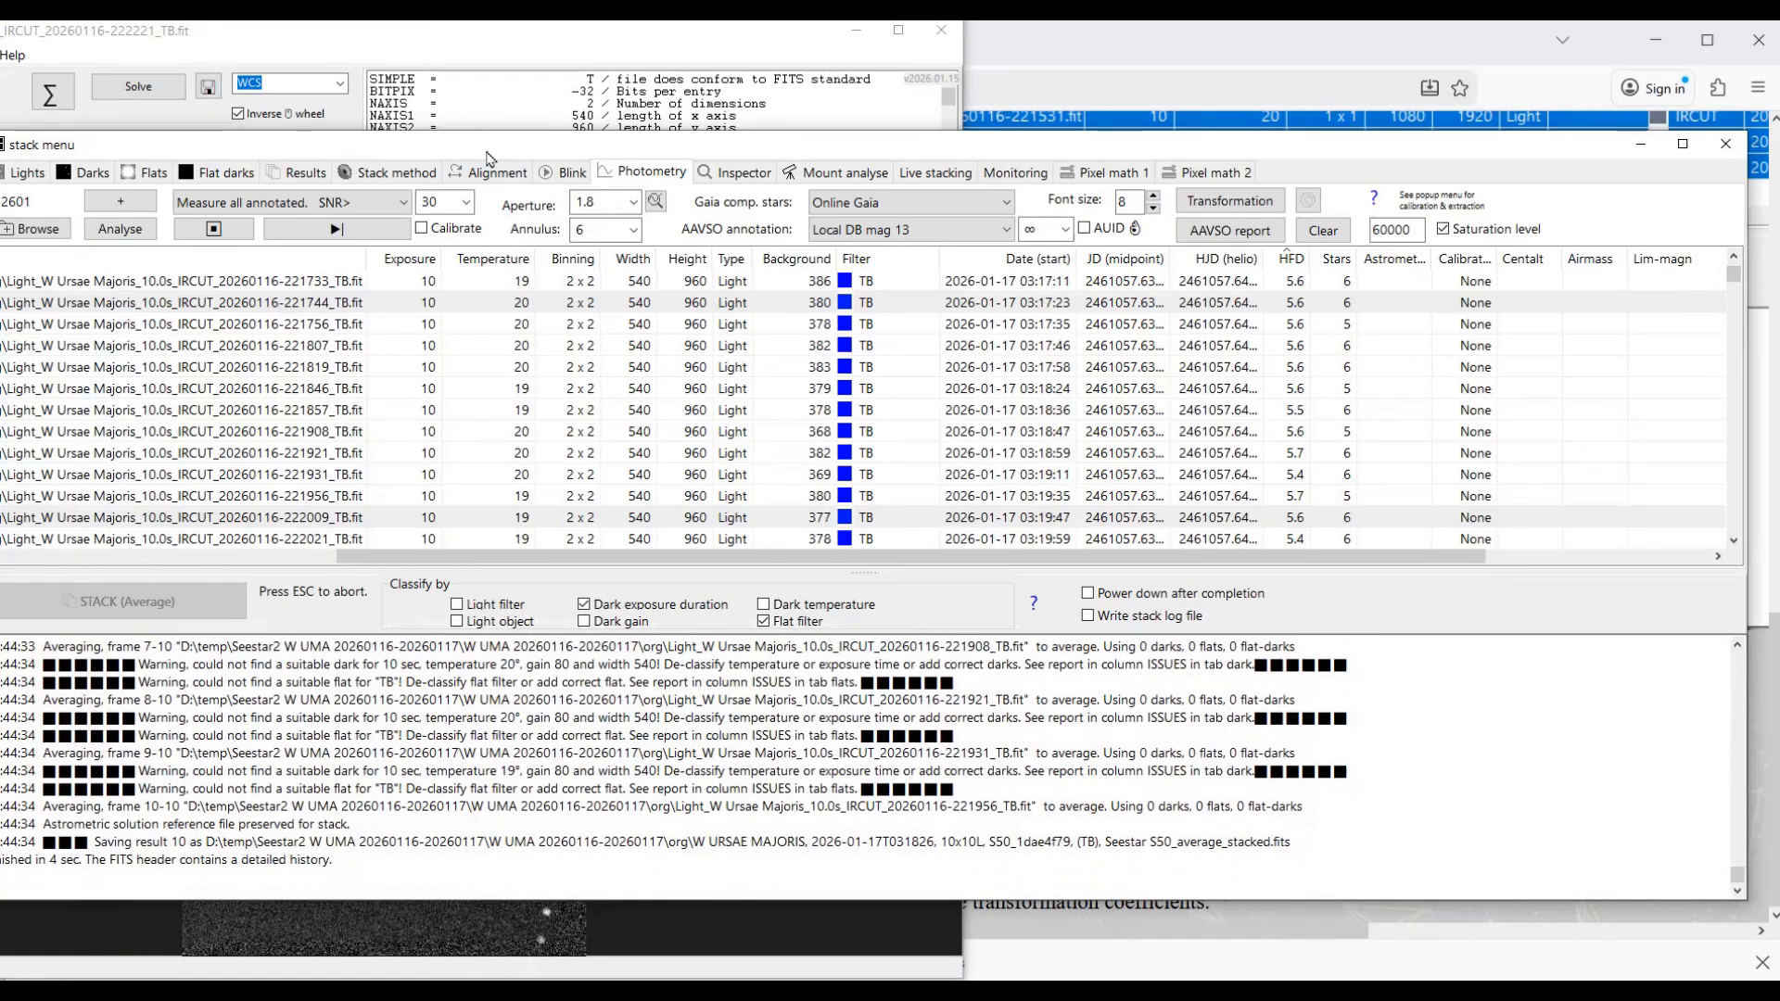
{"action": "left_click_drag", "start_coordinate": [479, 145], "coordinate": [513, 138]}
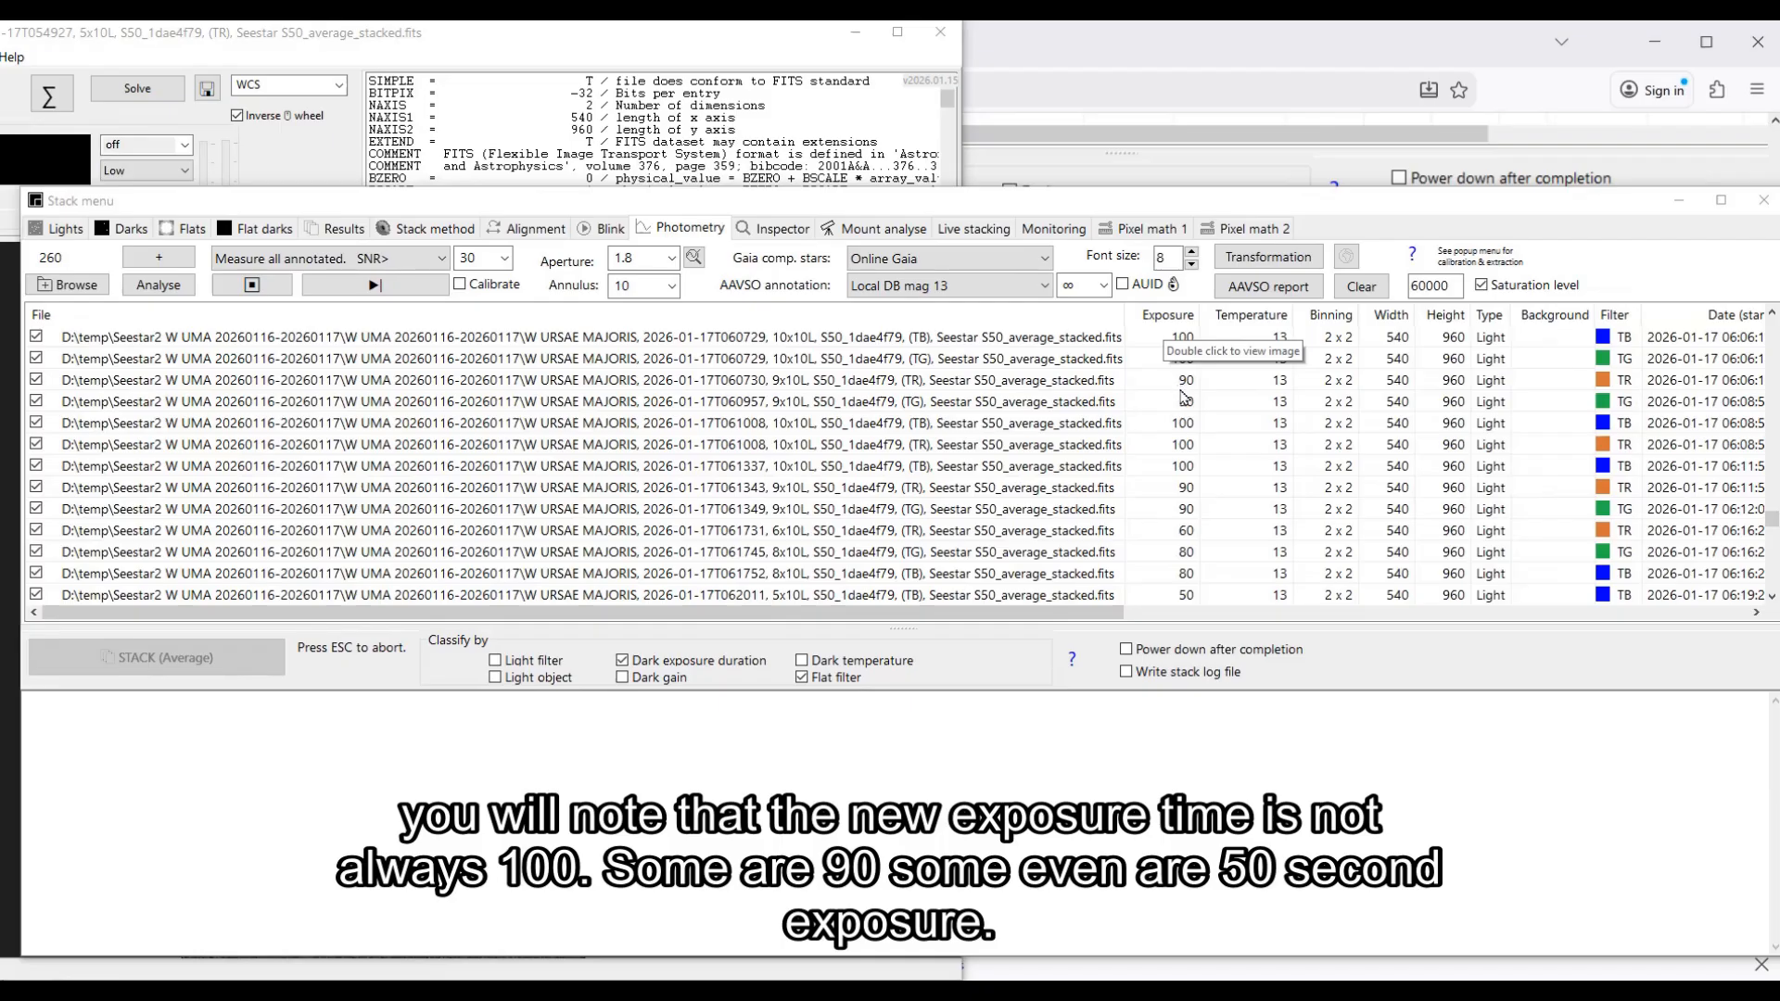
{"action": "scroll", "coordinate": [1185, 397], "scroll_direction": "down", "scroll_amount": 1}
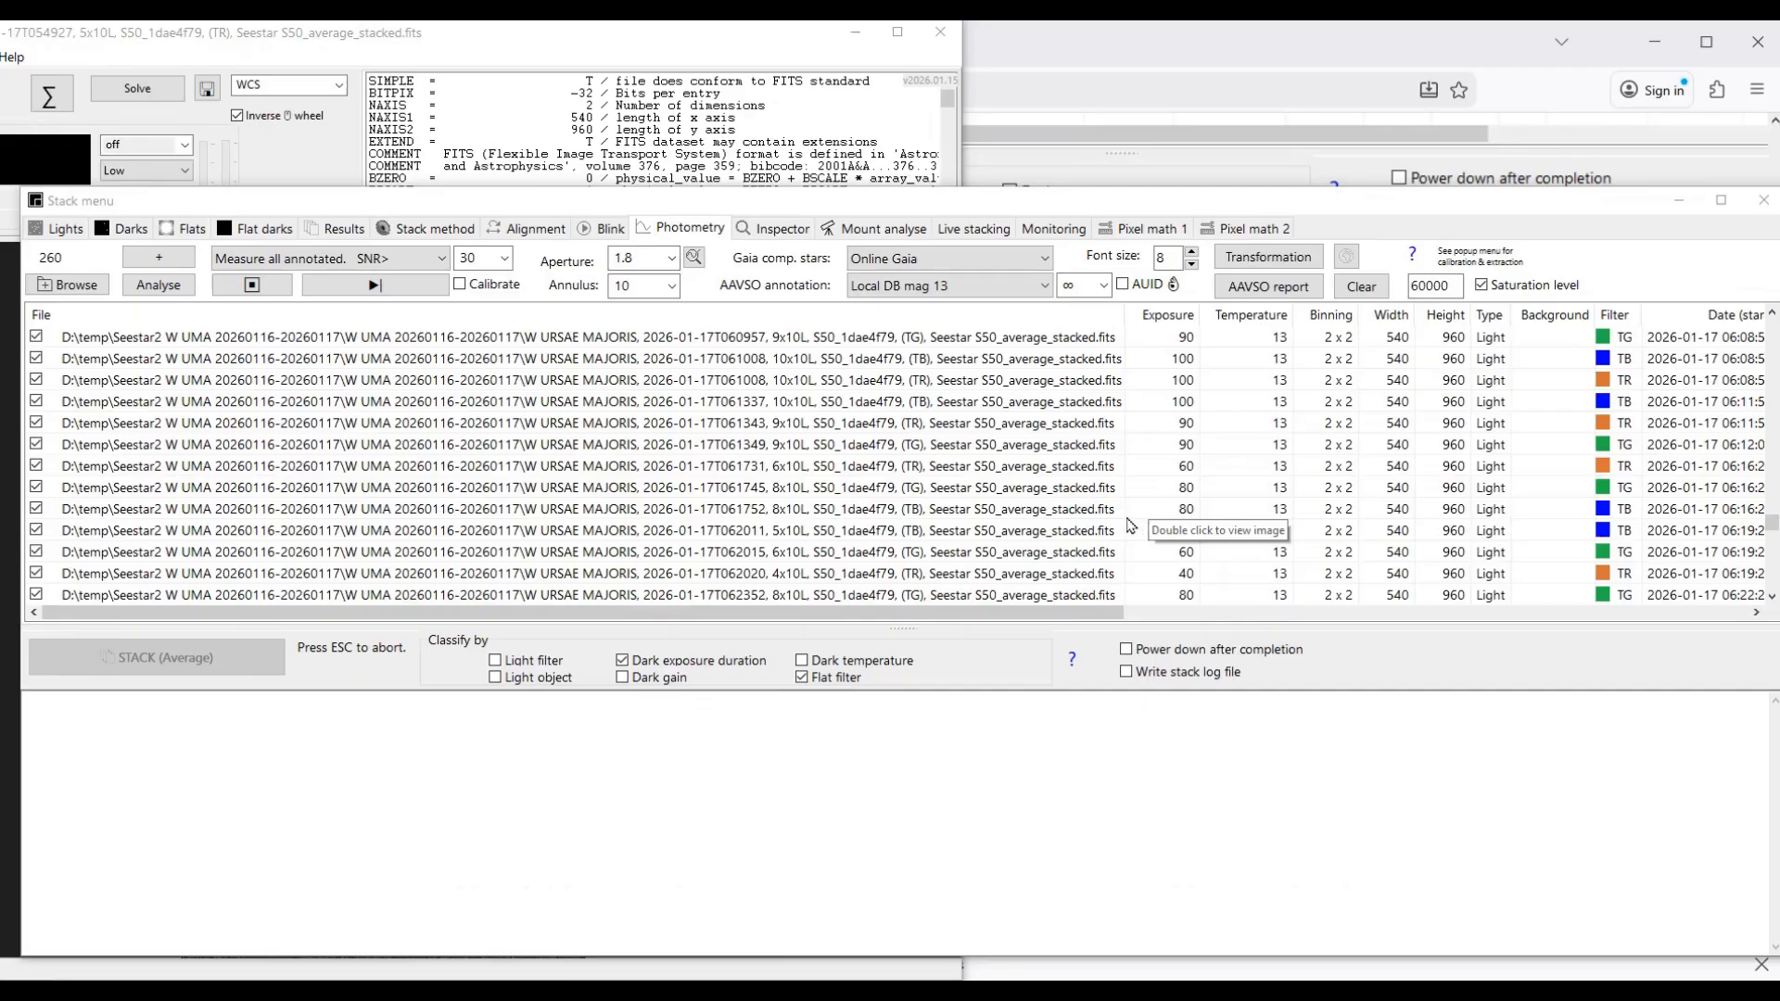
Step: Switch the alignment method to Star alignment, restore Astrometric alignment, and return to the photometry list
{"action": "left_click", "coordinate": [529, 232]}
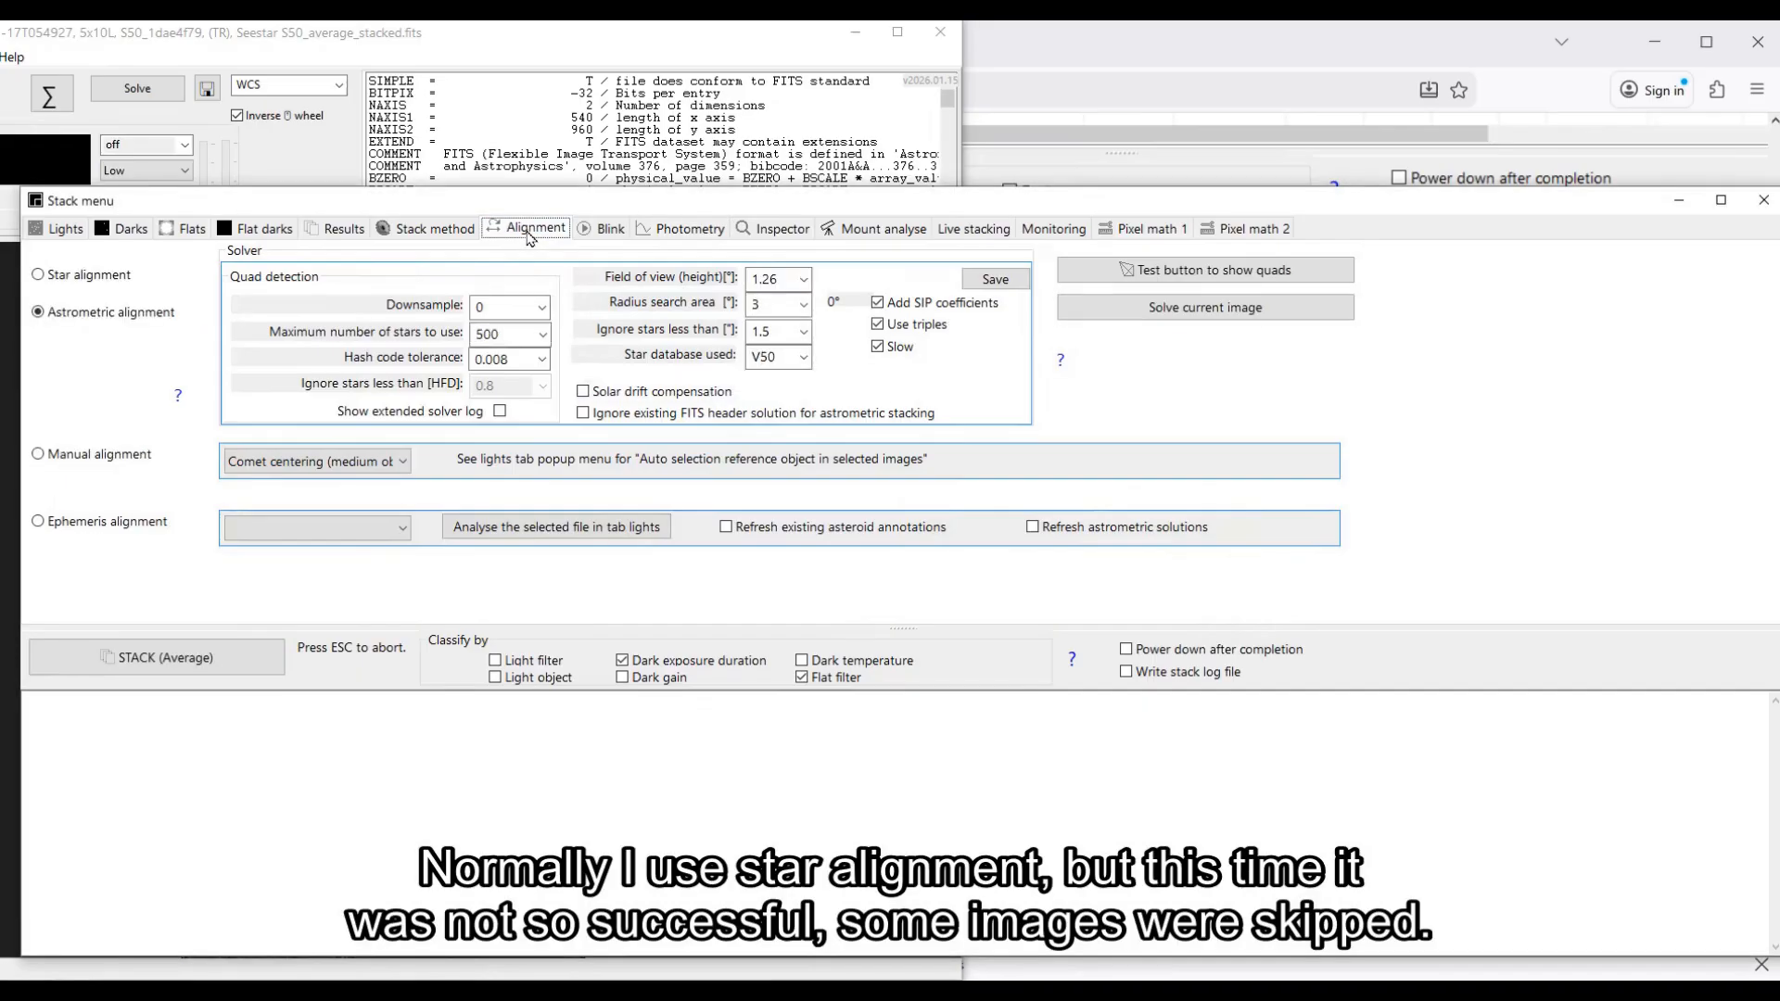
{"action": "left_click", "coordinate": [43, 275]}
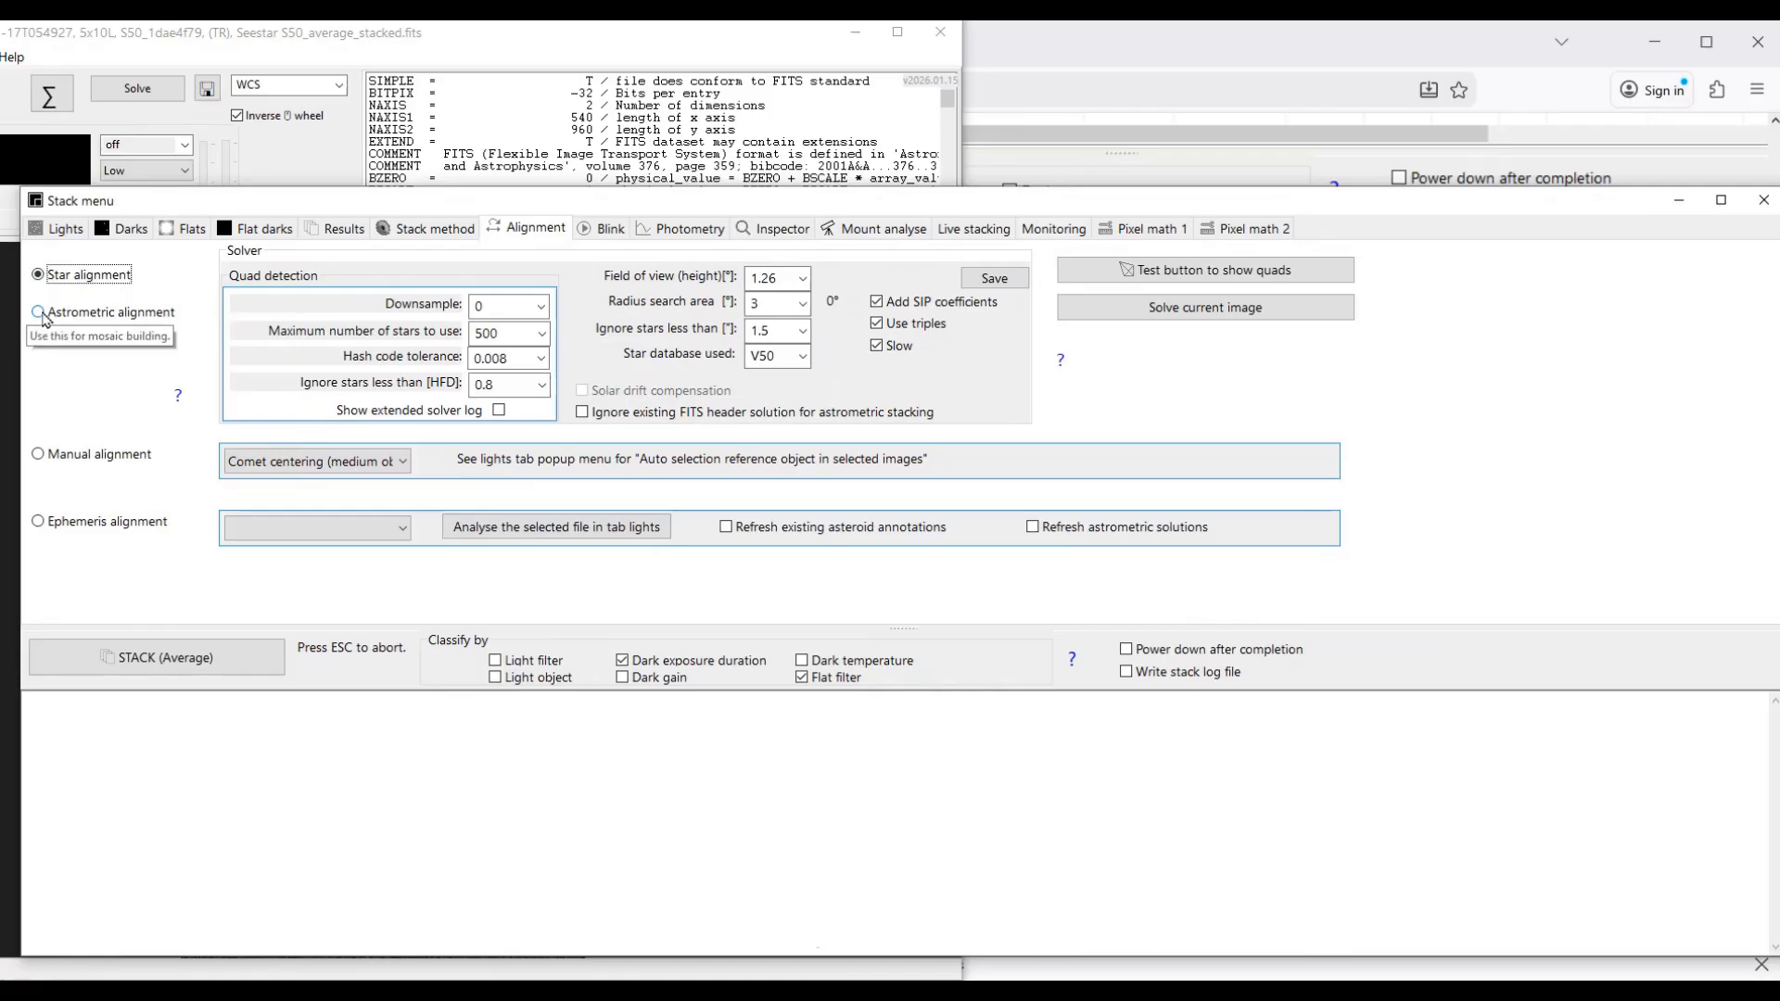
{"action": "left_click", "coordinate": [43, 316]}
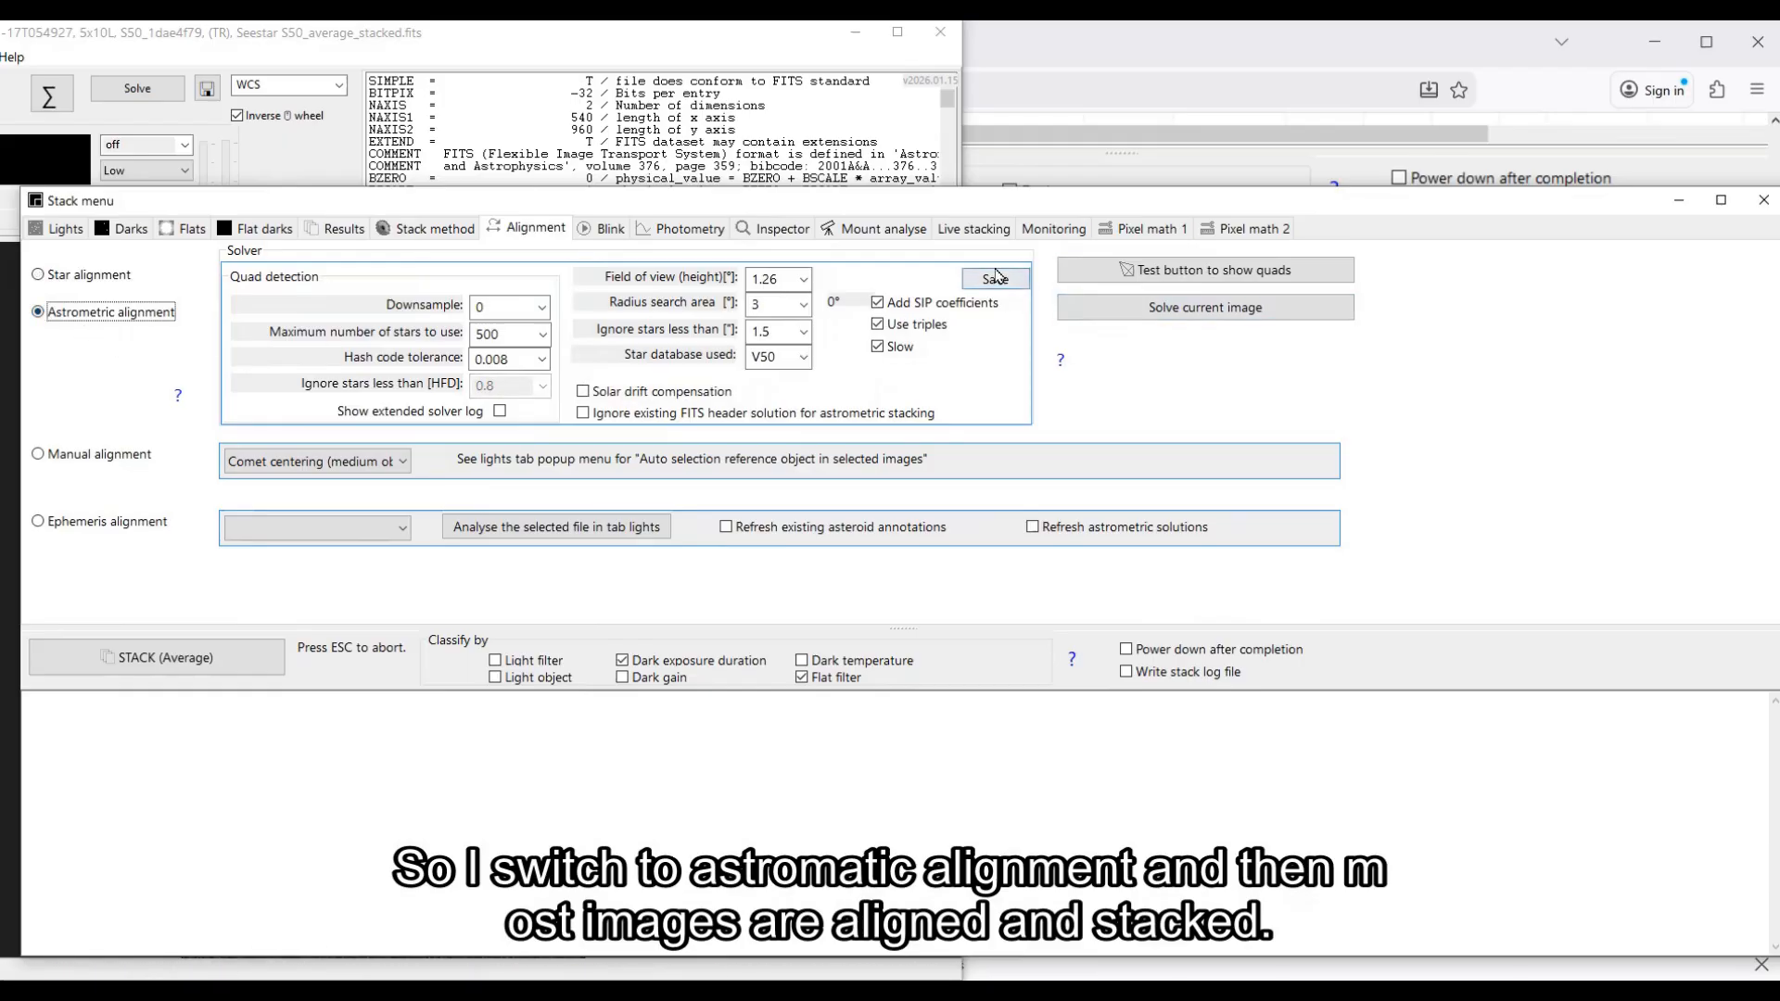
{"action": "left_click", "coordinate": [702, 232]}
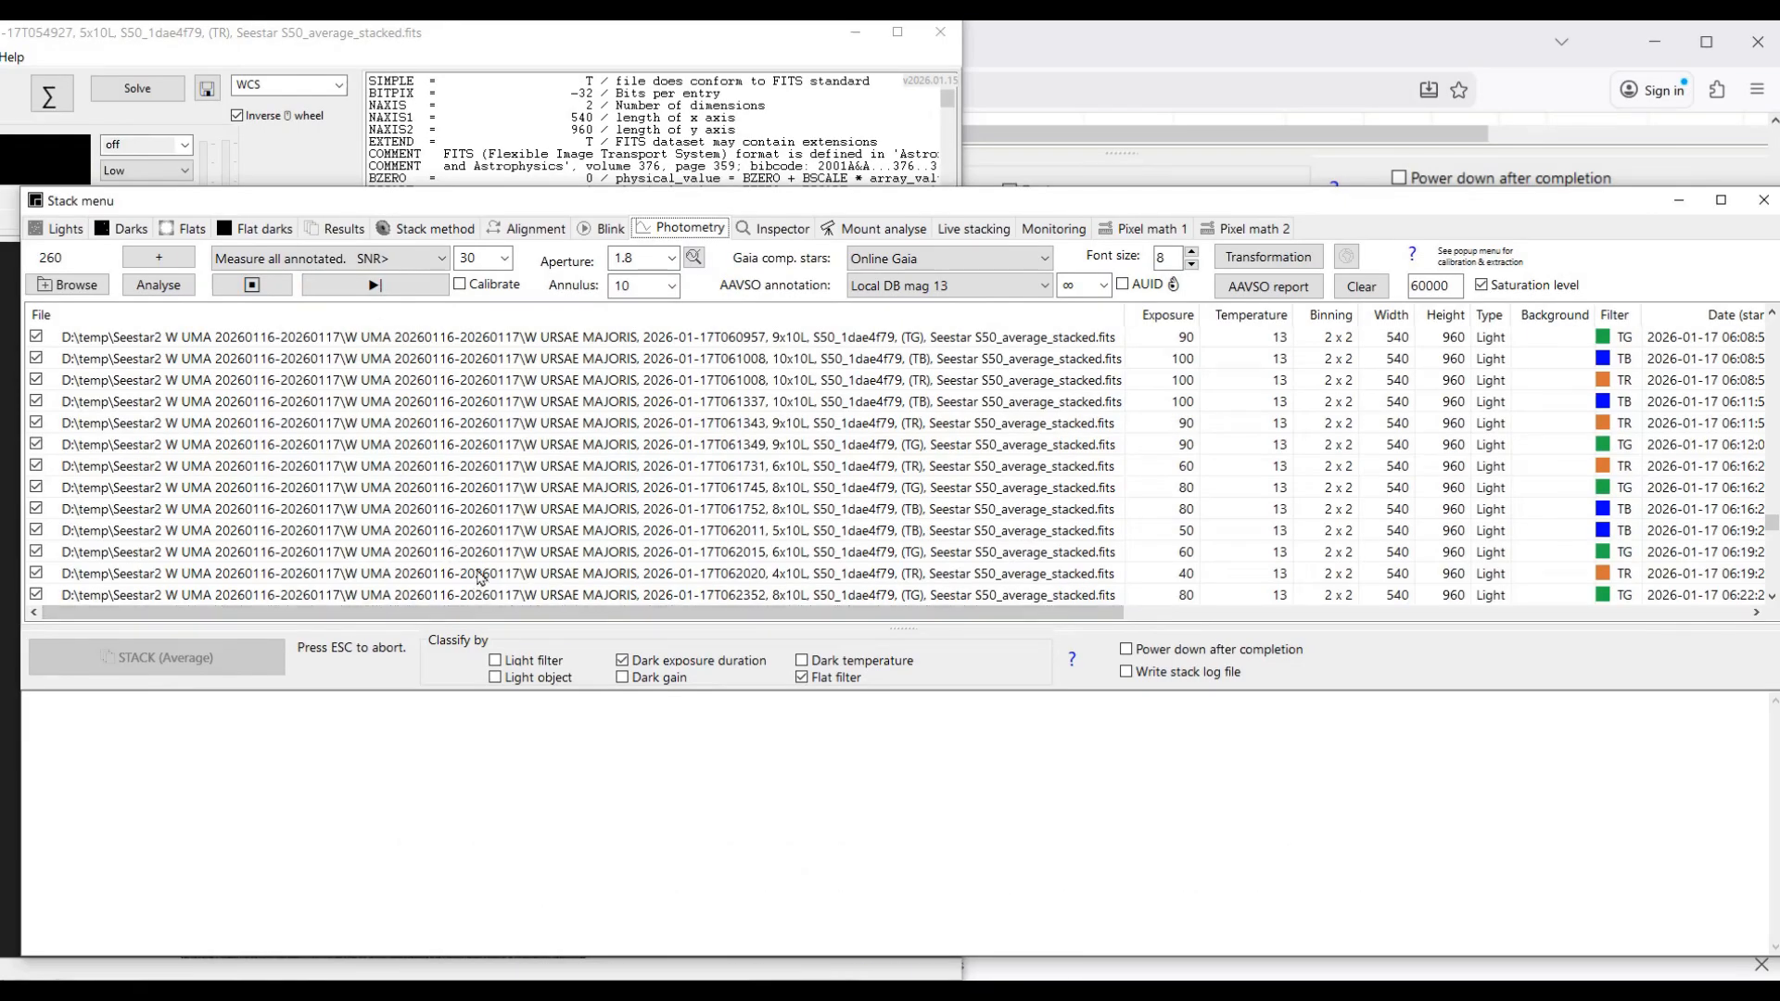
Step: Uncover the viewer and display the stacked W URSAE MAJORIS frame 2026-01-17T061008, 10x10L (TB), to inspect its annotated stars
{"action": "double_click", "coordinate": [501, 406]}
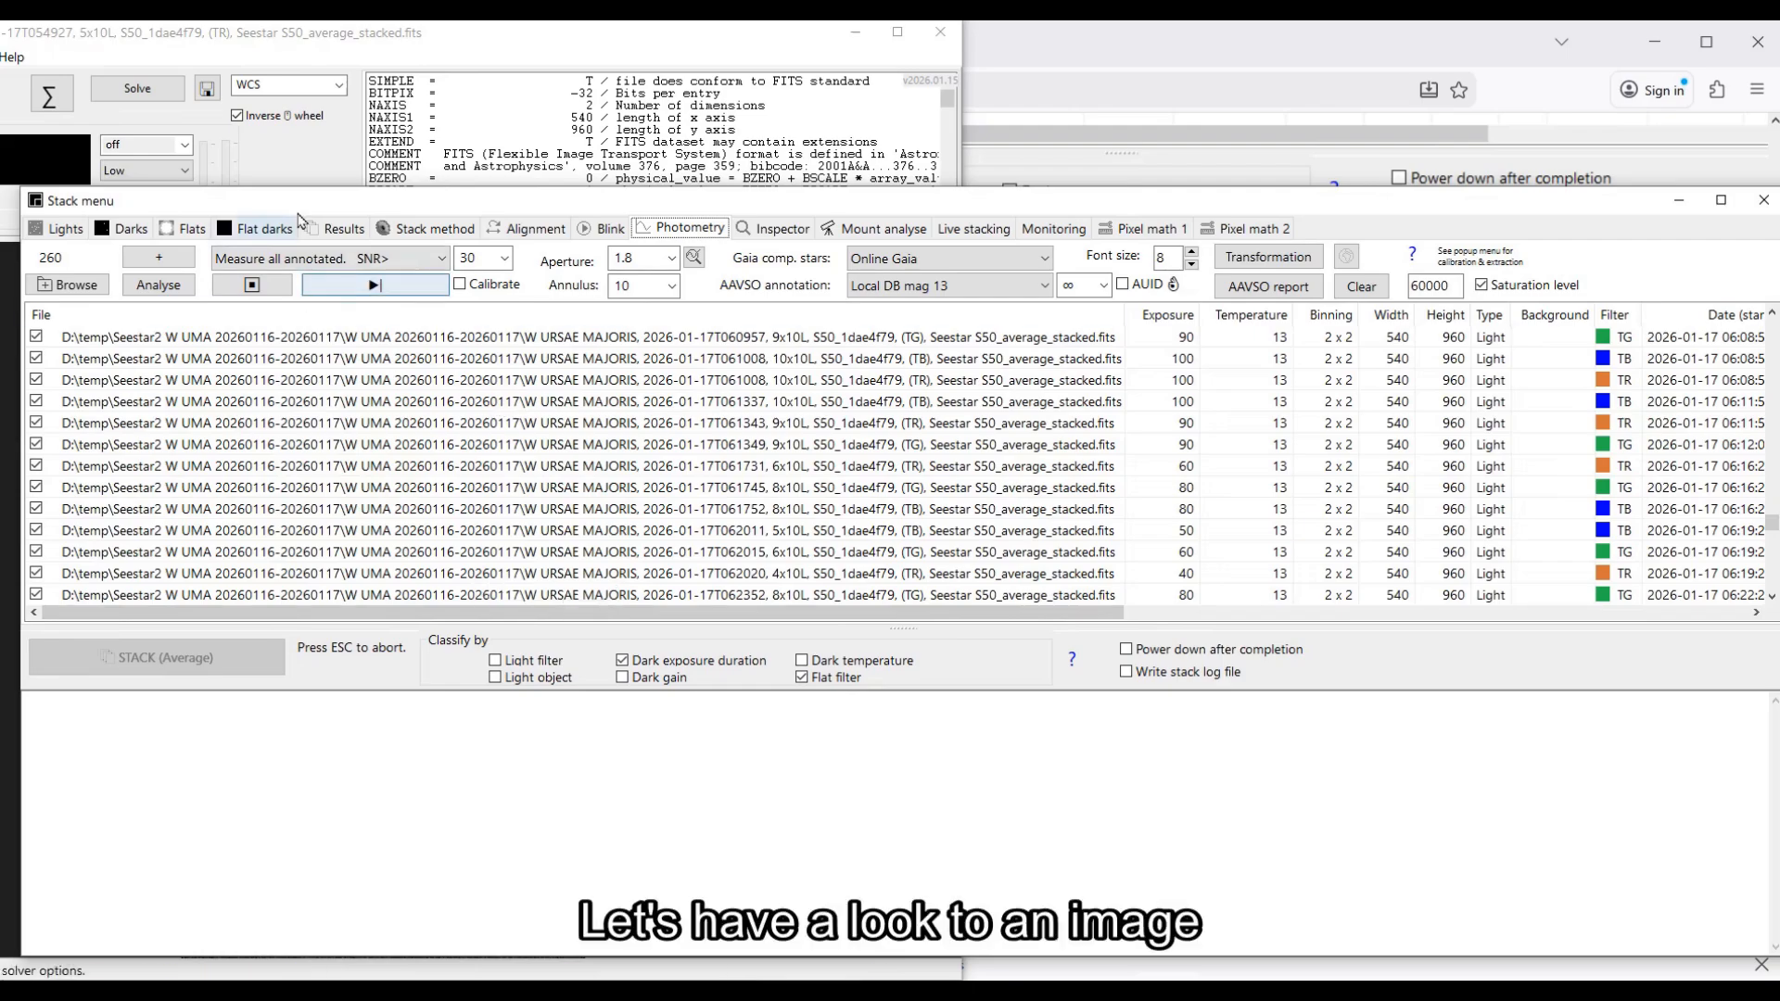
{"action": "mouse_move", "coordinate": [299, 211]}
{"action": "left_mouse_down"}
{"action": "mouse_move", "coordinate": [923, 215]}
{"action": "mouse_move", "coordinate": [900, 218]}
{"action": "left_mouse_up"}
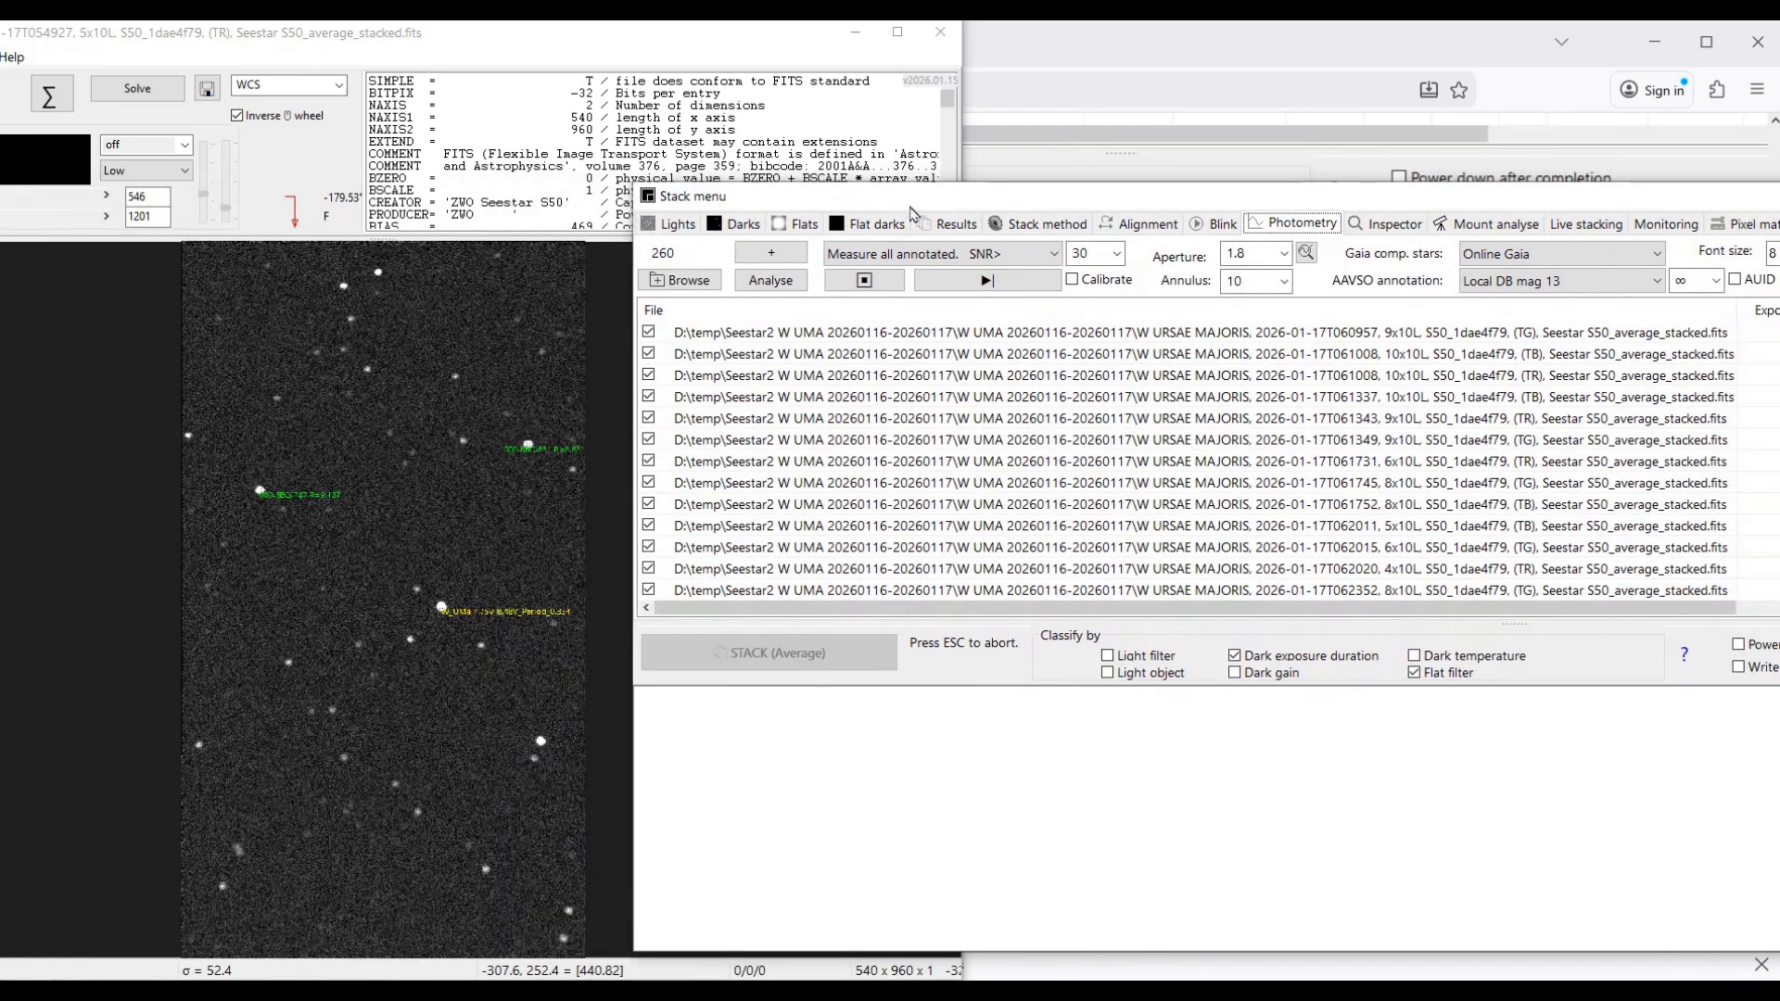
{"action": "double_click", "coordinate": [916, 354]}
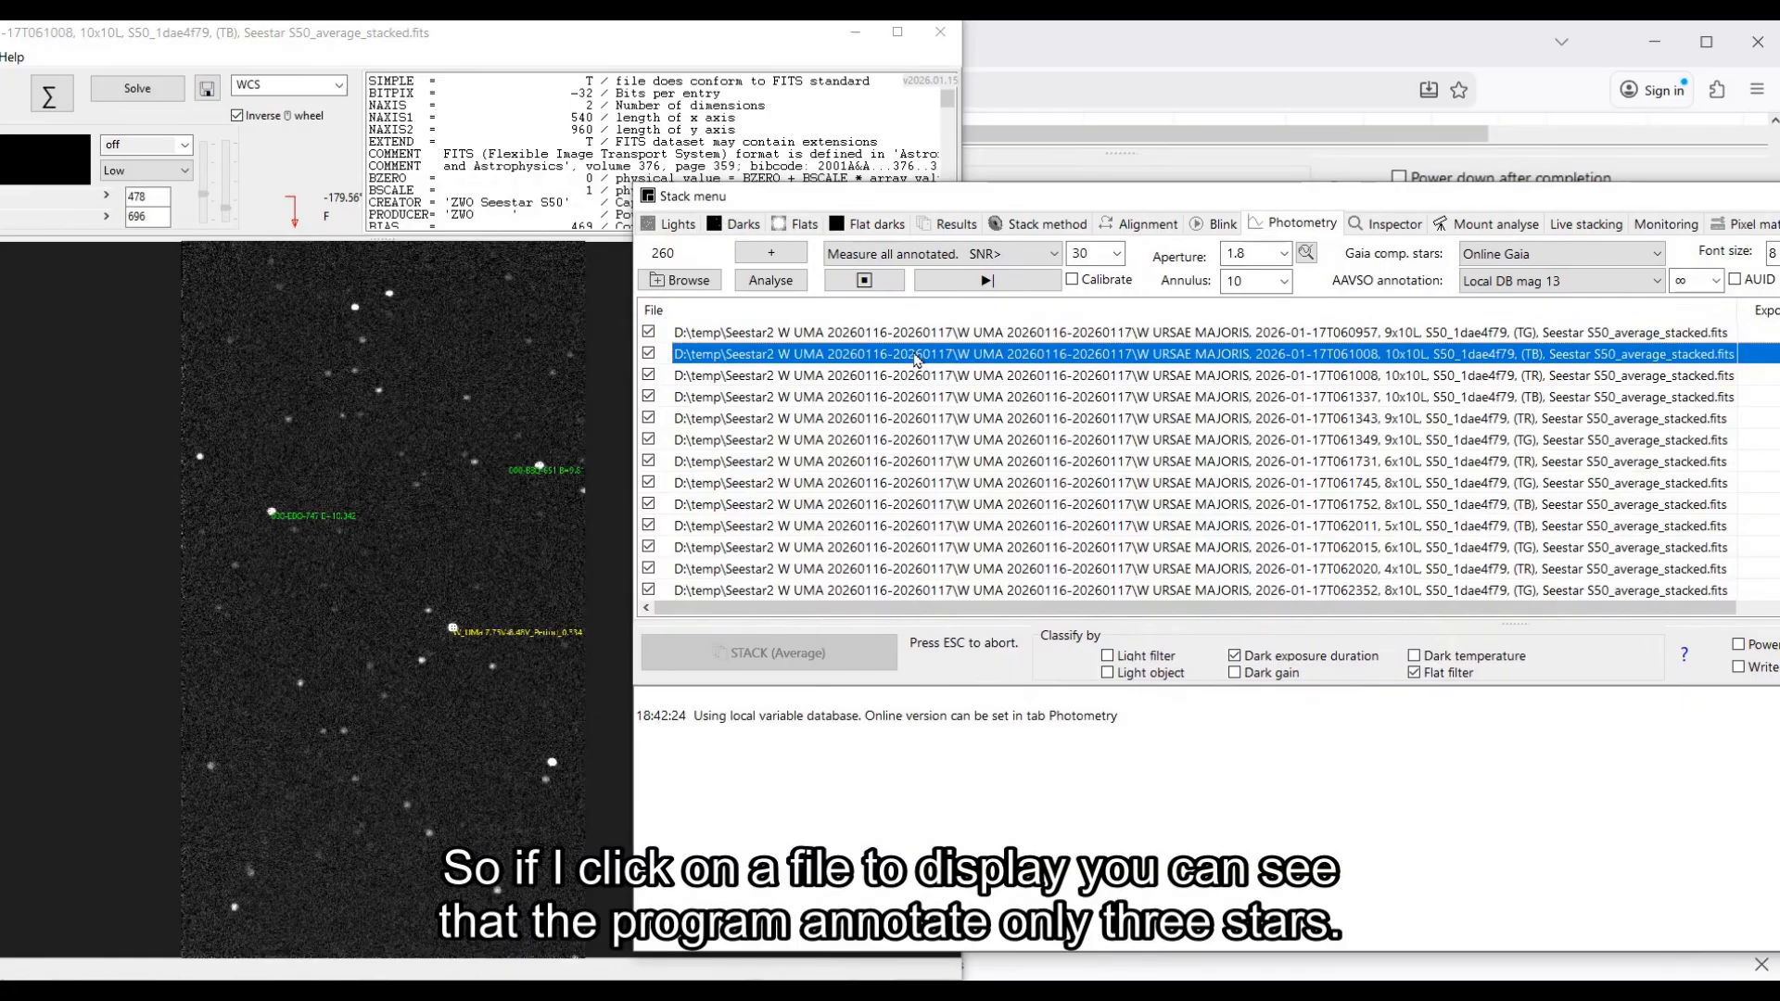
Step: Inspect the B magnitudes of the annotated stars in the displayed blue frame at closer range
{"action": "scroll", "coordinate": [481, 629], "scroll_direction": "up", "scroll_amount": 2}
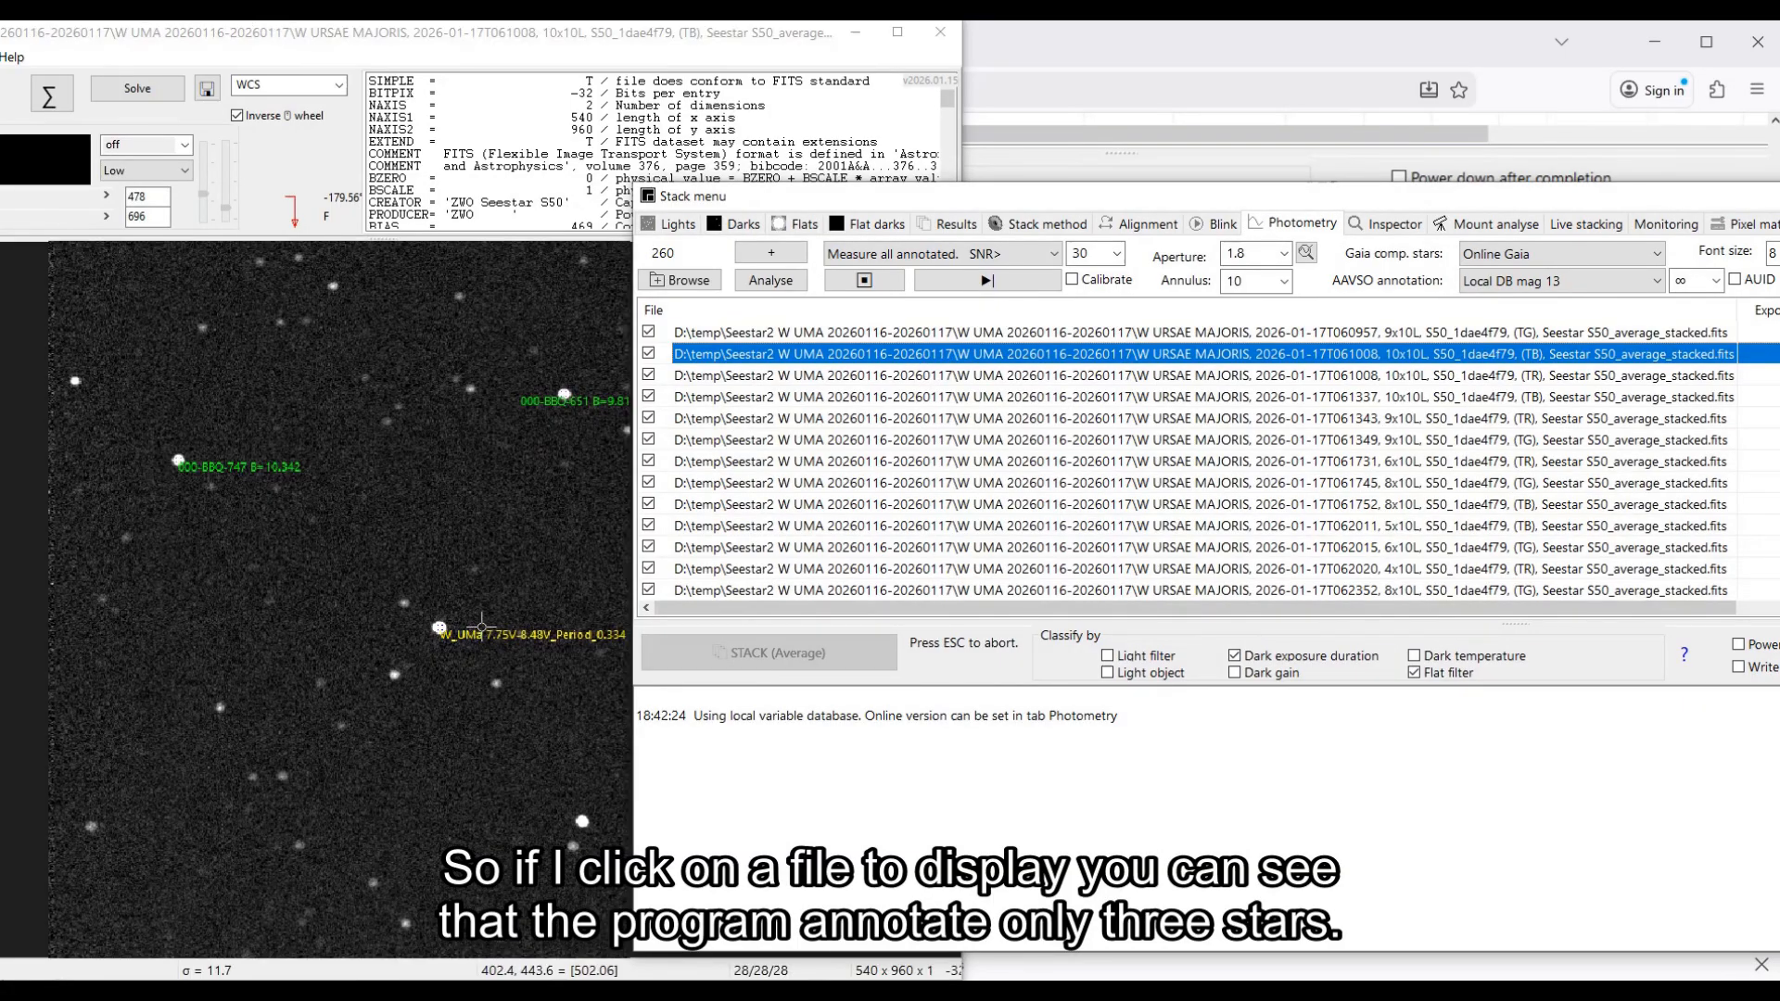
{"action": "scroll", "coordinate": [481, 628], "scroll_direction": "up", "scroll_amount": 1}
{"action": "left_click_drag", "start_coordinate": [838, 202], "coordinate": [1051, 186]}
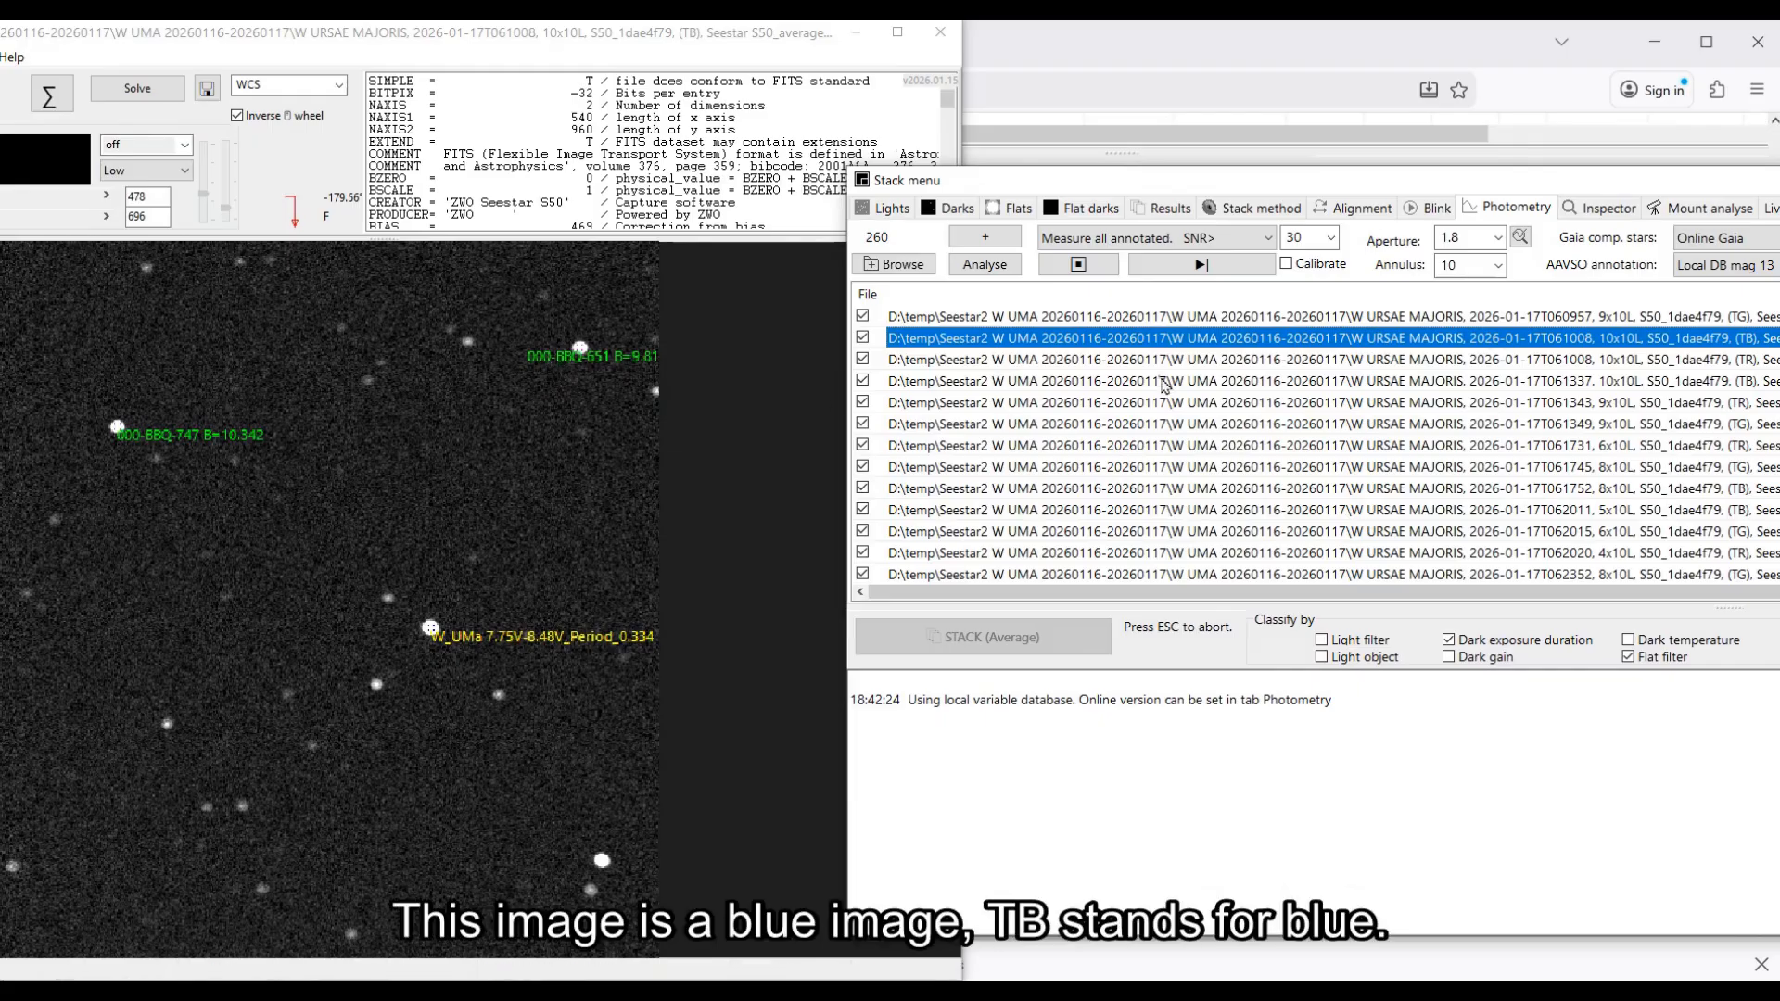
Step: Display the green stacked frame 2026-01-17T060957, 9x10L (TG), and inspect the V magnitudes of its annotated stars
{"action": "left_click_drag", "start_coordinate": [1150, 193], "coordinate": [464, 240]}
{"action": "left_click_drag", "start_coordinate": [777, 218], "coordinate": [1379, 214]}
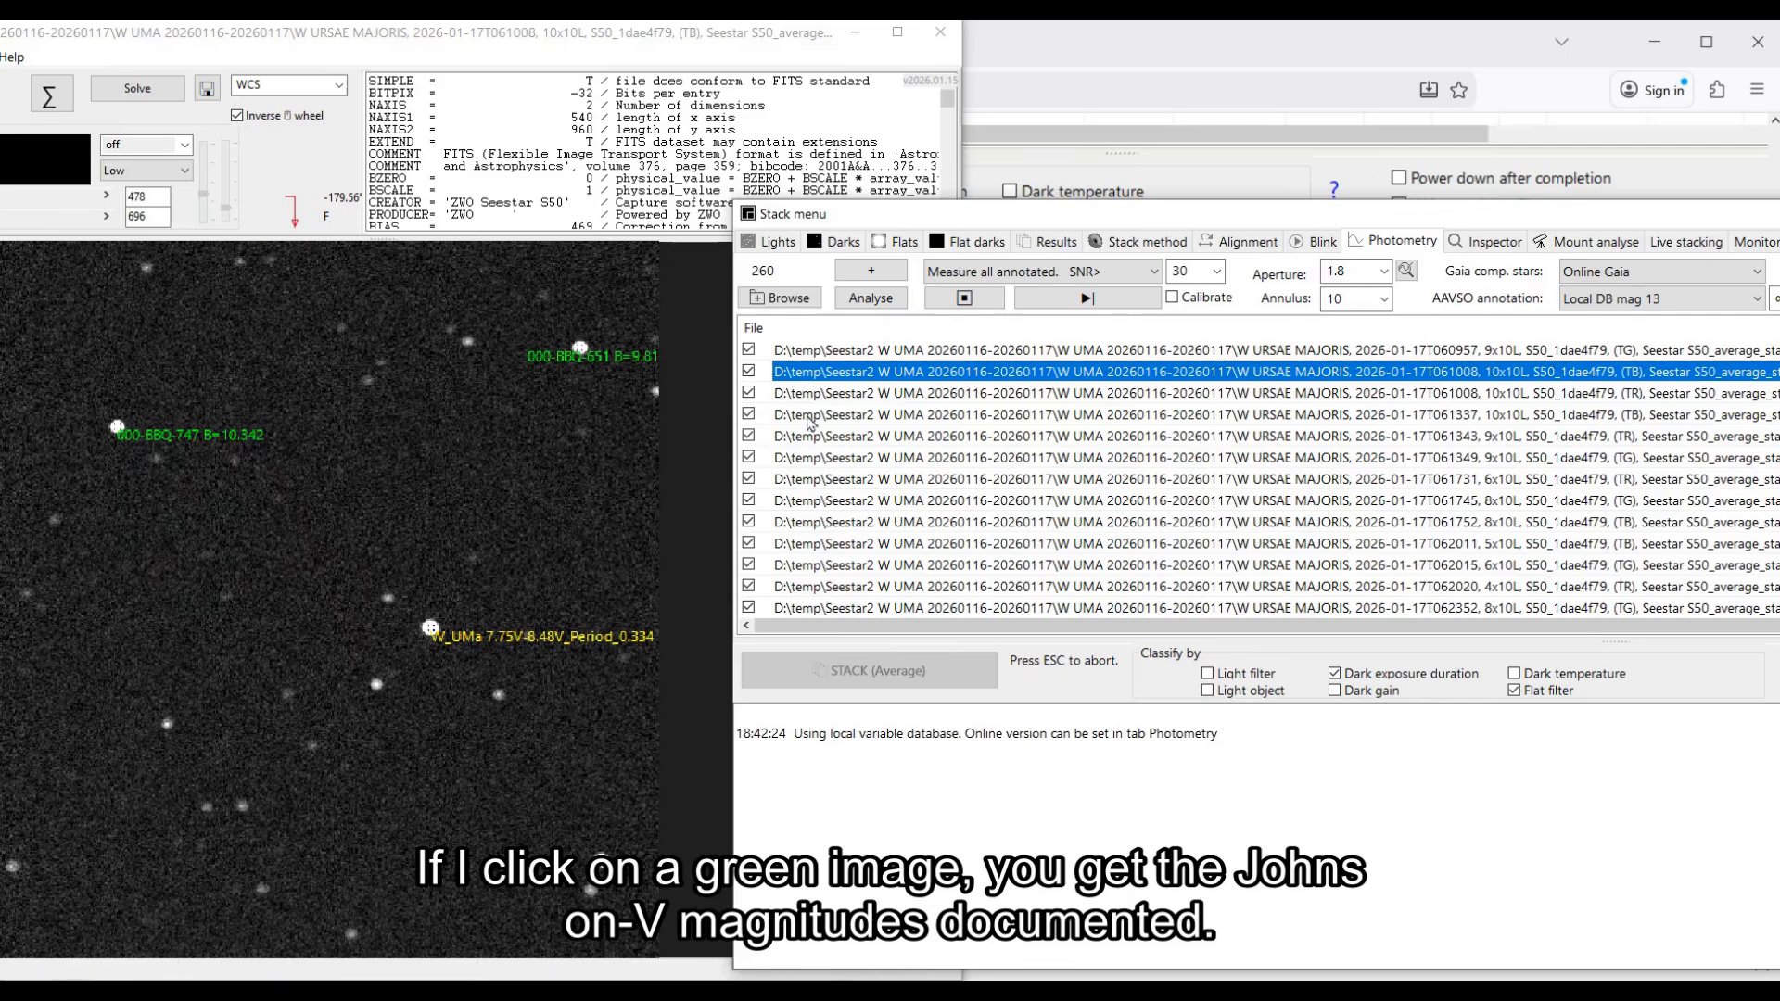
{"action": "left_click", "coordinate": [828, 394]}
{"action": "left_click_drag", "start_coordinate": [1005, 222], "coordinate": [414, 251]}
{"action": "left_click", "coordinate": [461, 377]}
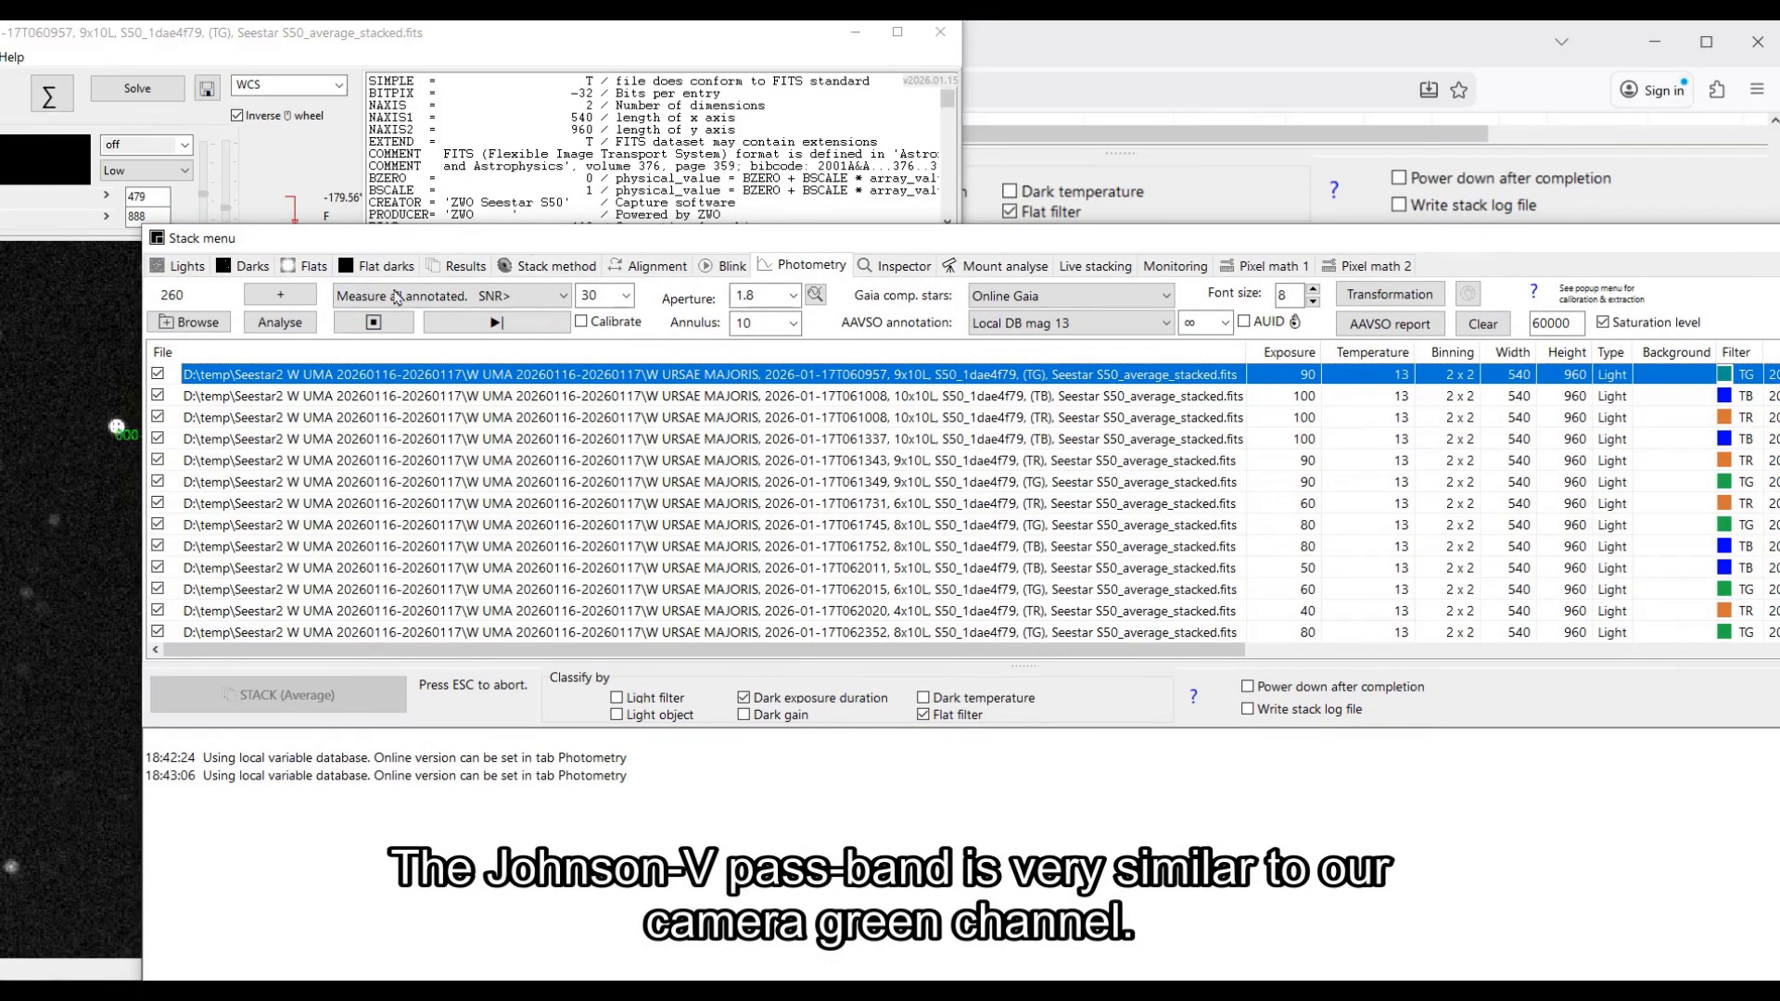
{"action": "left_click_drag", "start_coordinate": [366, 244], "coordinate": [1036, 286]}
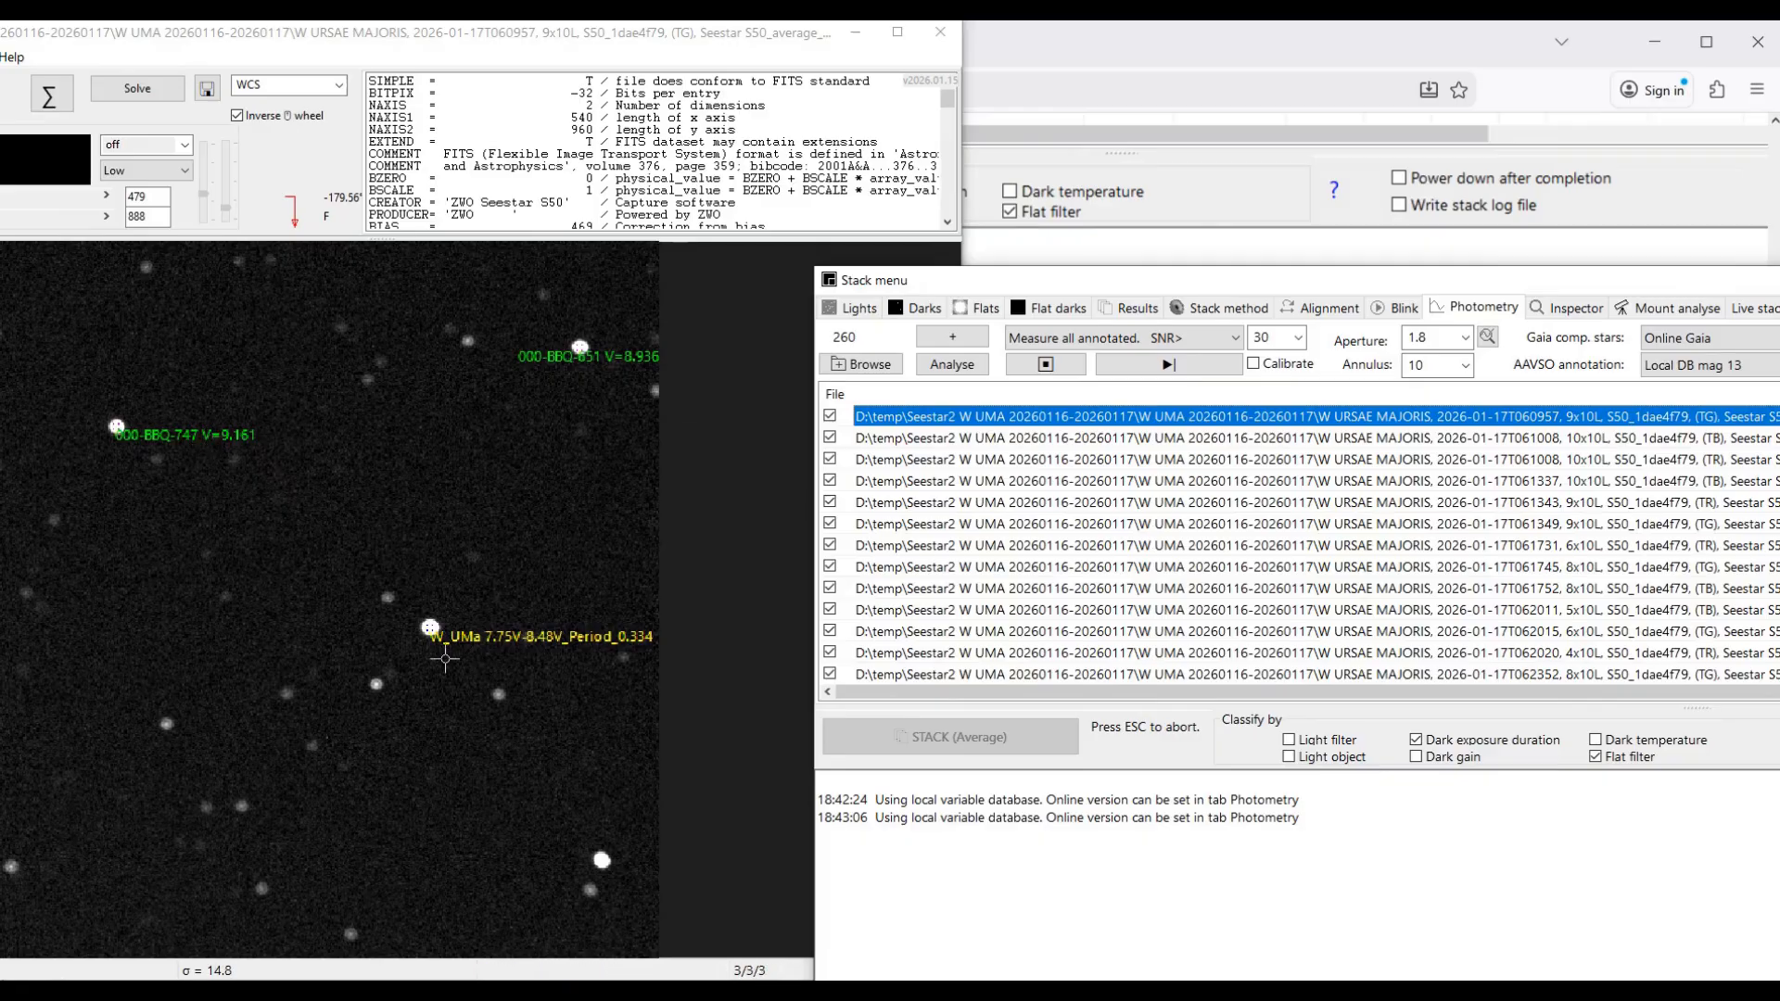
Step: Measure all annotated stars in the listed photometry frames and bring the star magnitude columns into view
{"action": "left_click_drag", "start_coordinate": [967, 281], "coordinate": [189, 250]}
{"action": "left_click_drag", "start_coordinate": [988, 656], "coordinate": [1699, 684]}
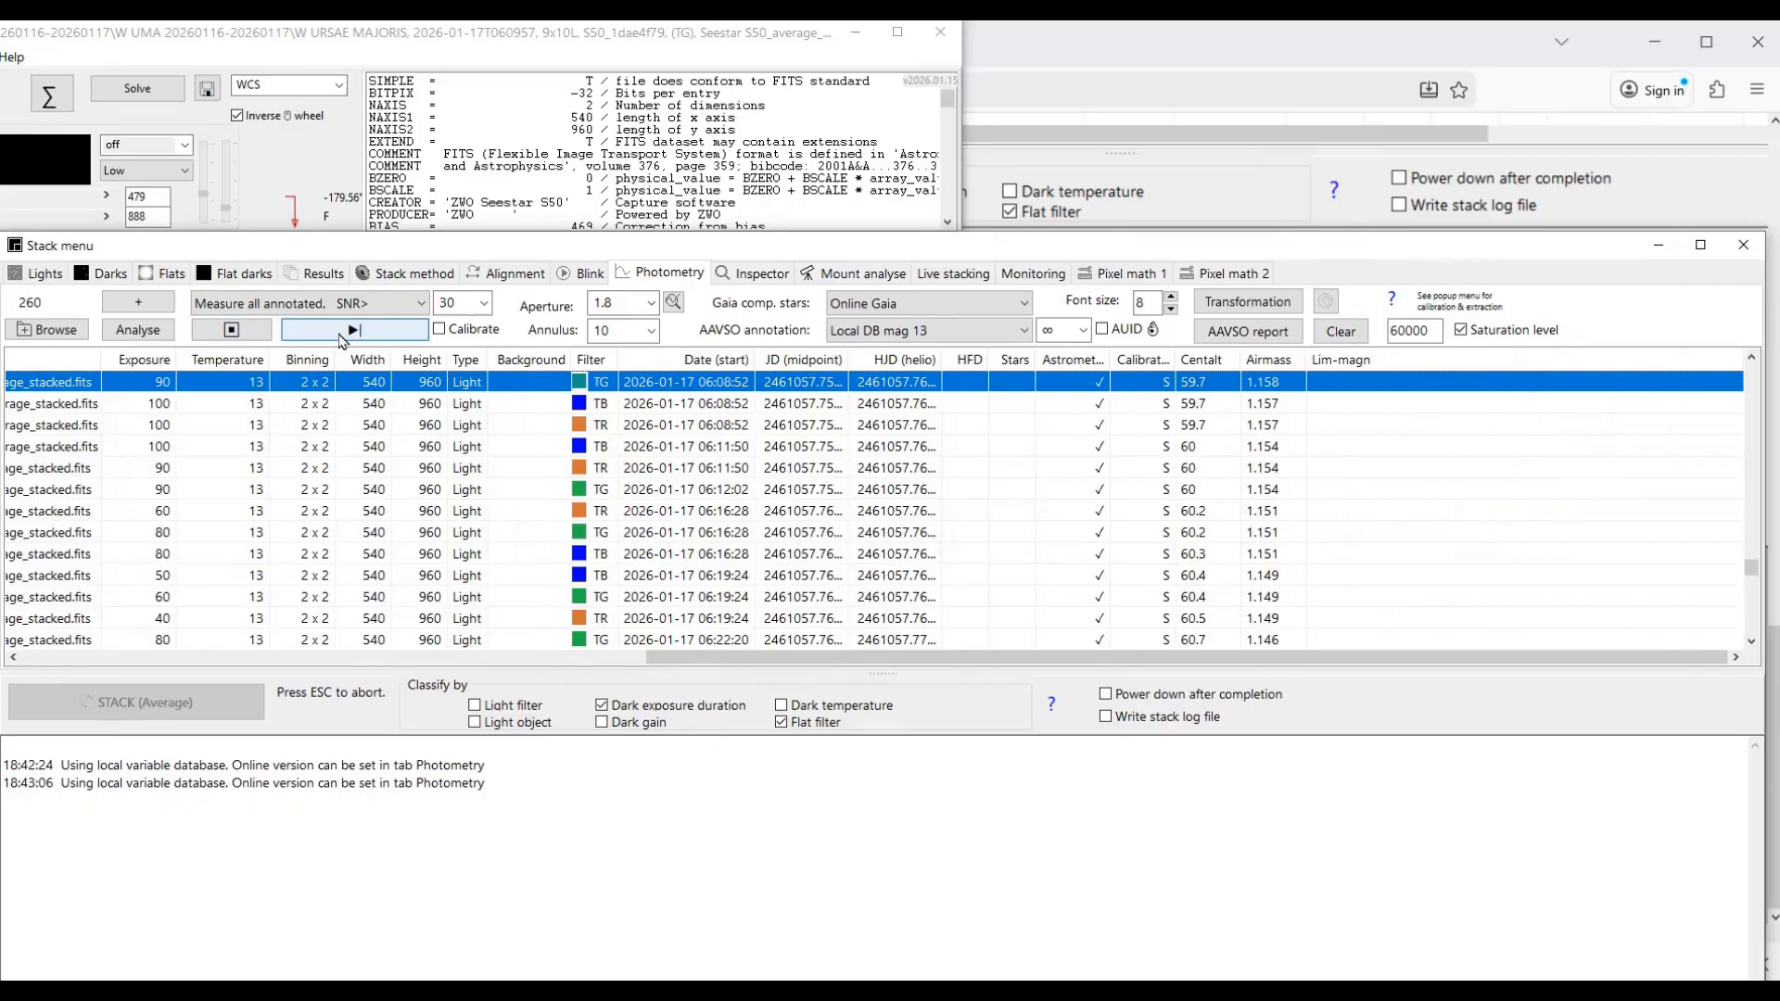
{"action": "left_click", "coordinate": [341, 334]}
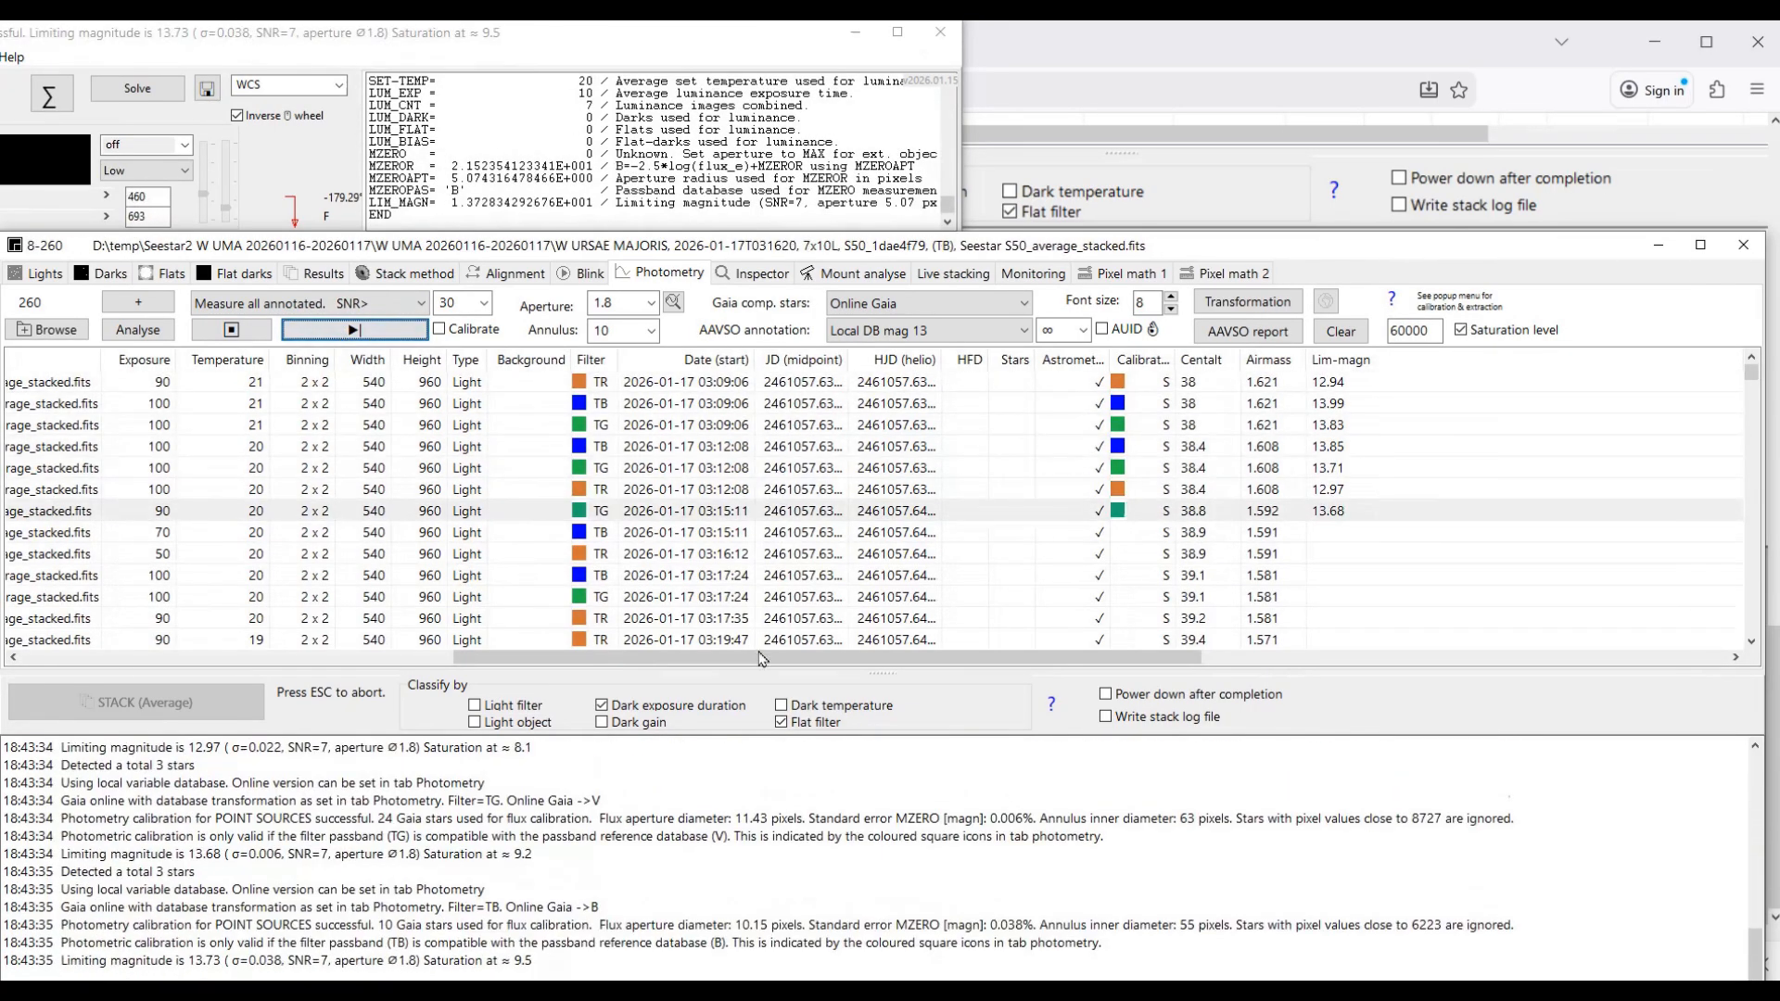
{"action": "left_click_drag", "start_coordinate": [764, 660], "coordinate": [1073, 668]}
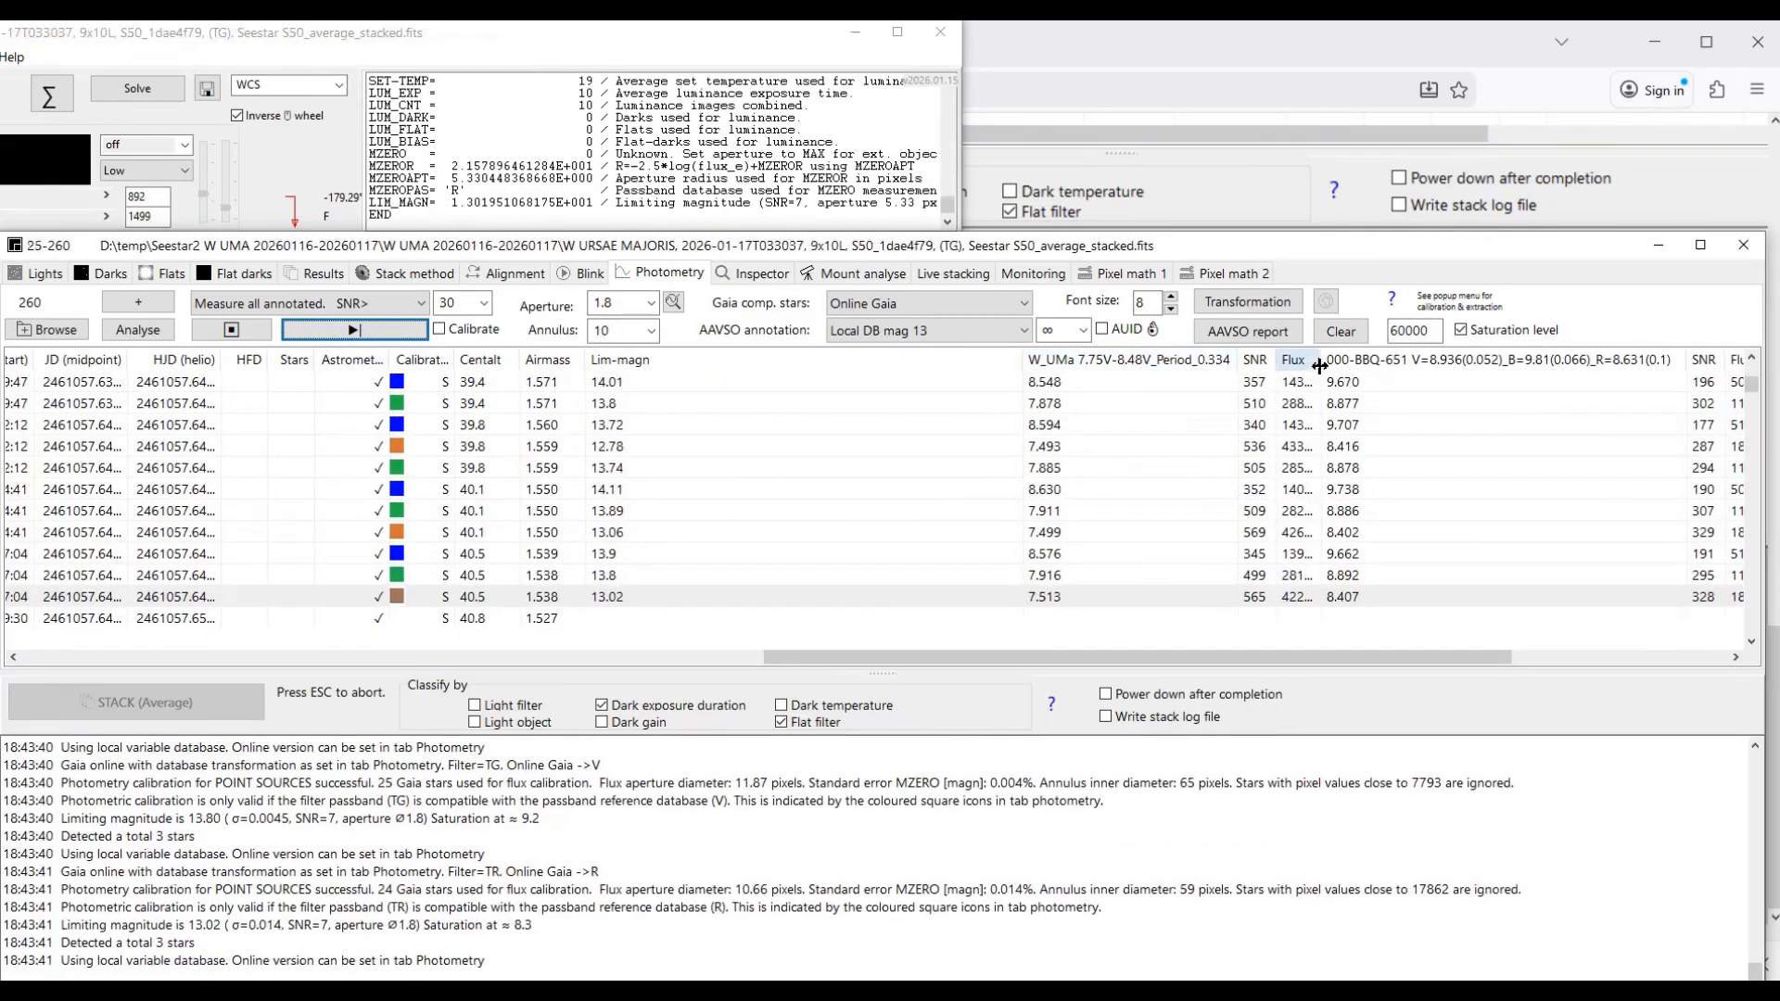
{"action": "left_click_drag", "start_coordinate": [1300, 658], "coordinate": [1517, 662]}
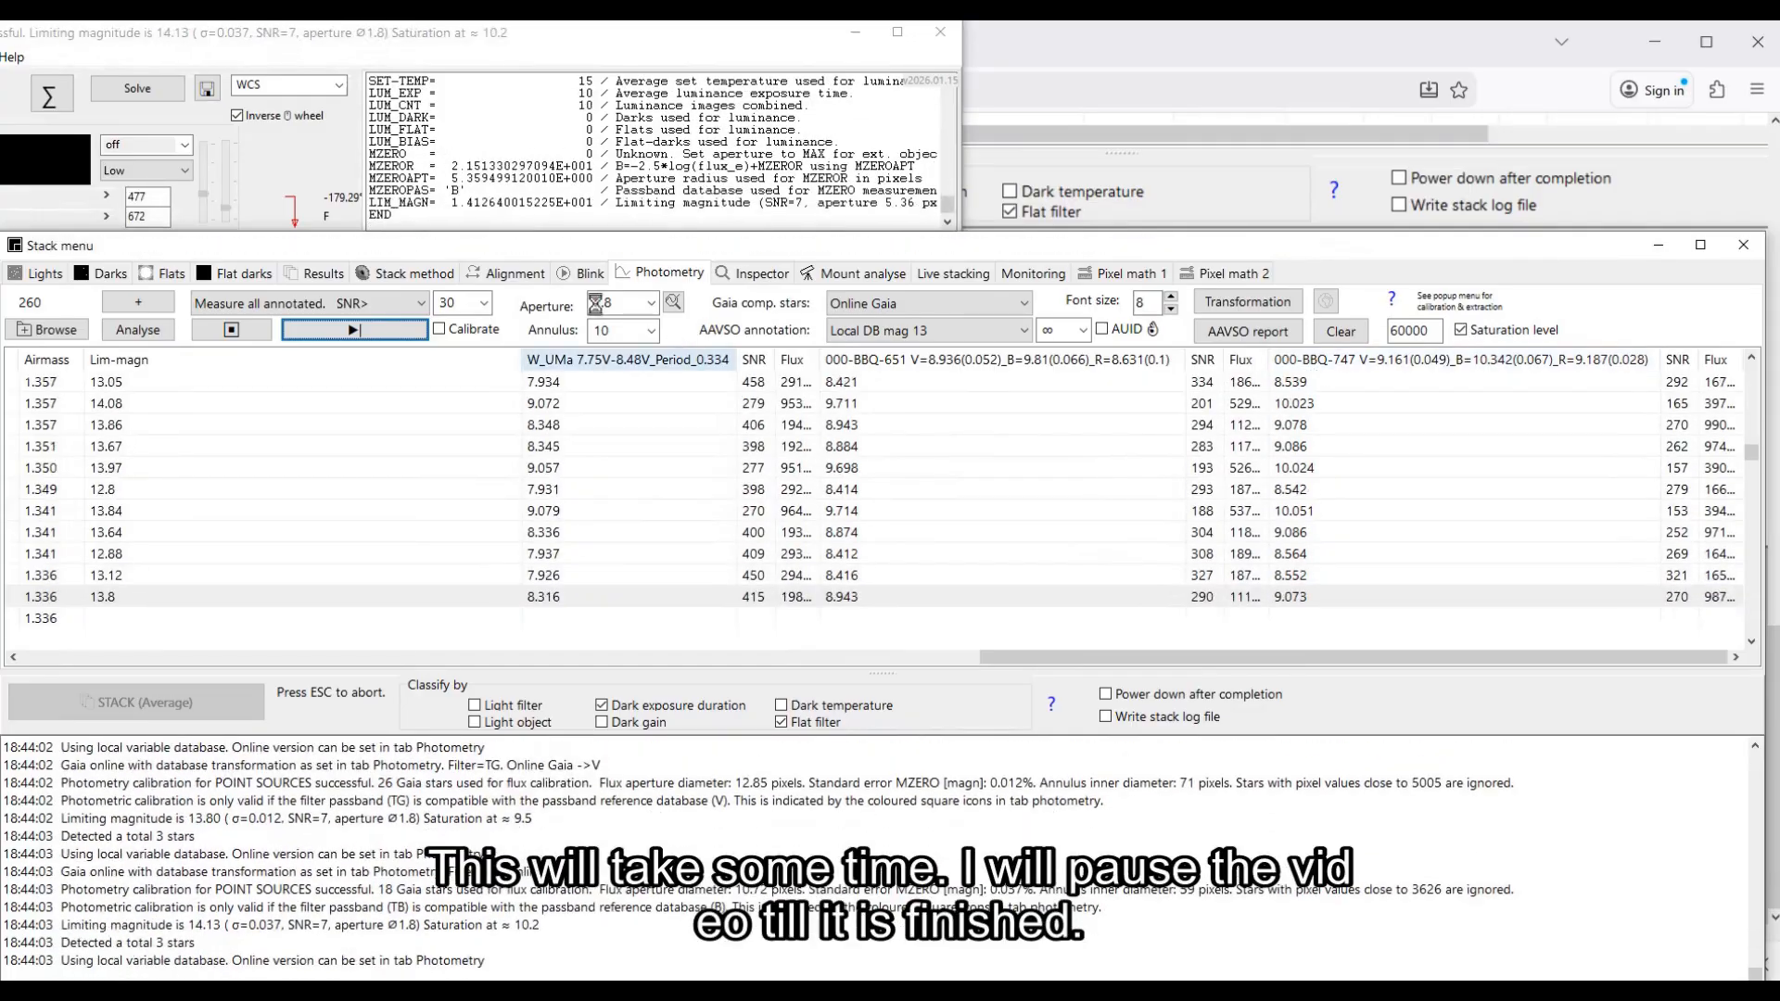
Step: Compare the image viewer with the list of measured magnitudes for W_UMa, 000-BBQ-651 and 000-BBQ-747
{"action": "left_click_drag", "start_coordinate": [507, 252], "coordinate": [650, 238]}
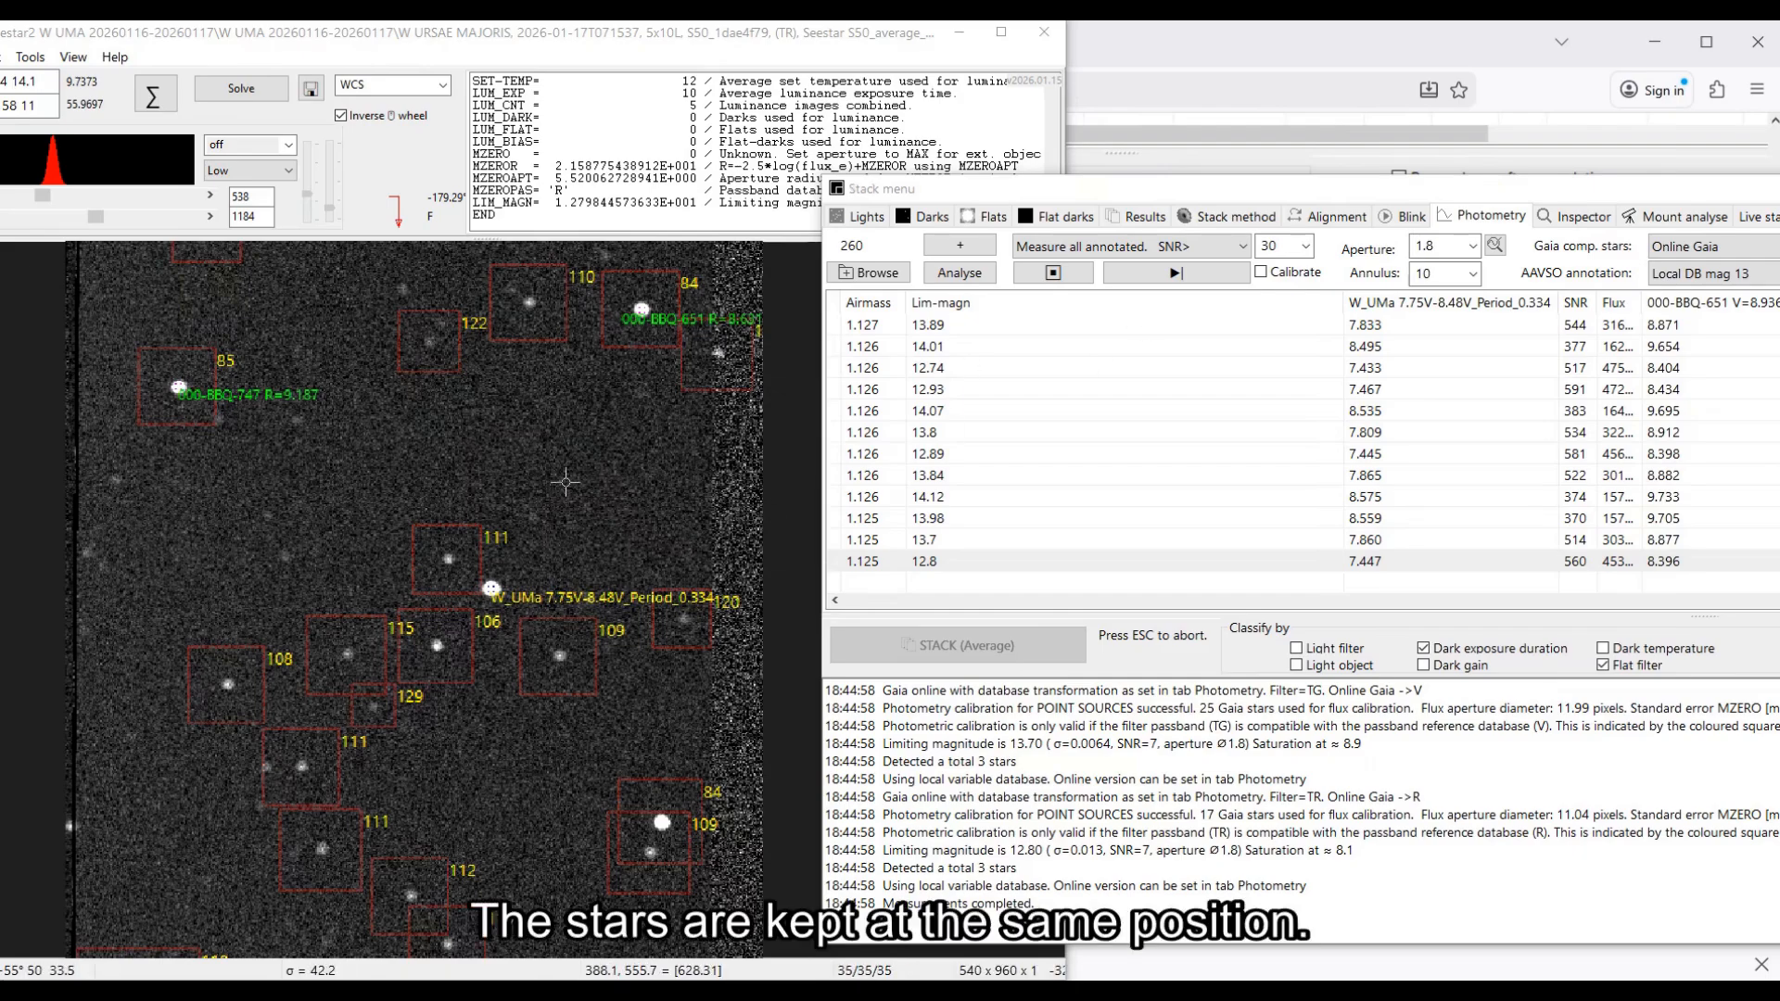
{"action": "left_click_drag", "start_coordinate": [1137, 203], "coordinate": [168, 218]}
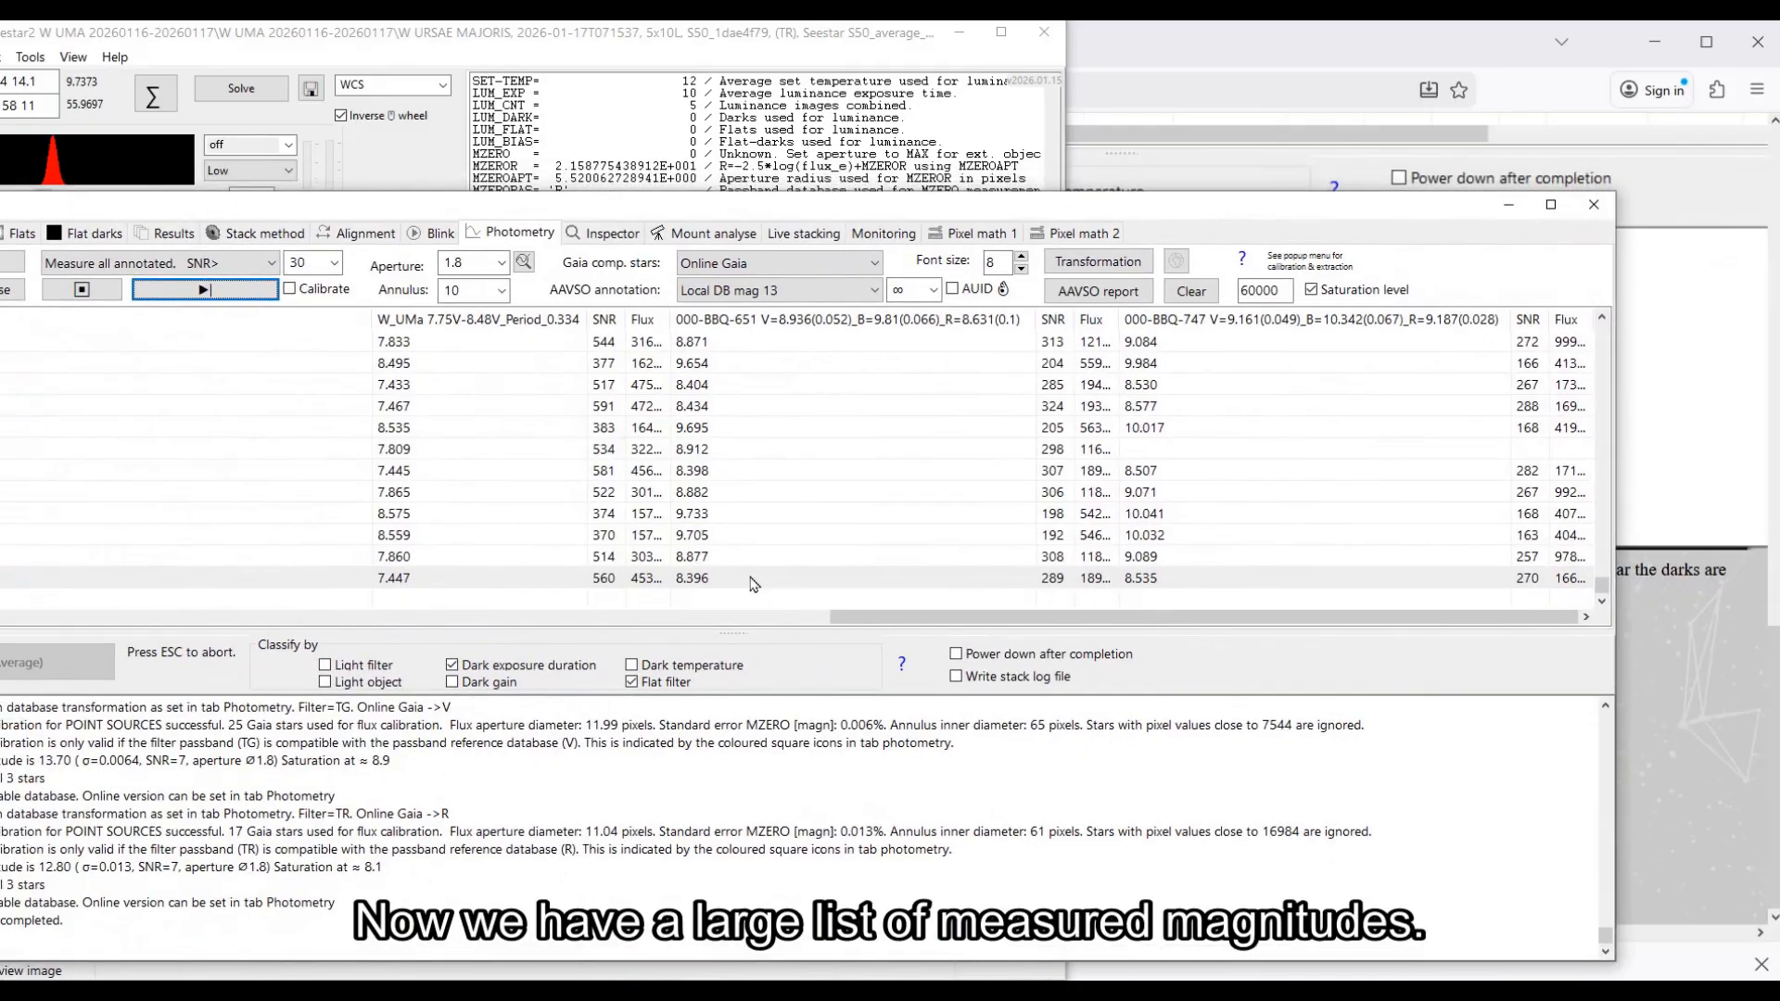
{"action": "left_click", "coordinate": [656, 622]}
{"action": "left_click_drag", "start_coordinate": [798, 622], "coordinate": [588, 621]}
Step: Open the AAVSO report for the measurements and select W_UMa as the variable
{"action": "left_click_drag", "start_coordinate": [320, 213], "coordinate": [474, 191]}
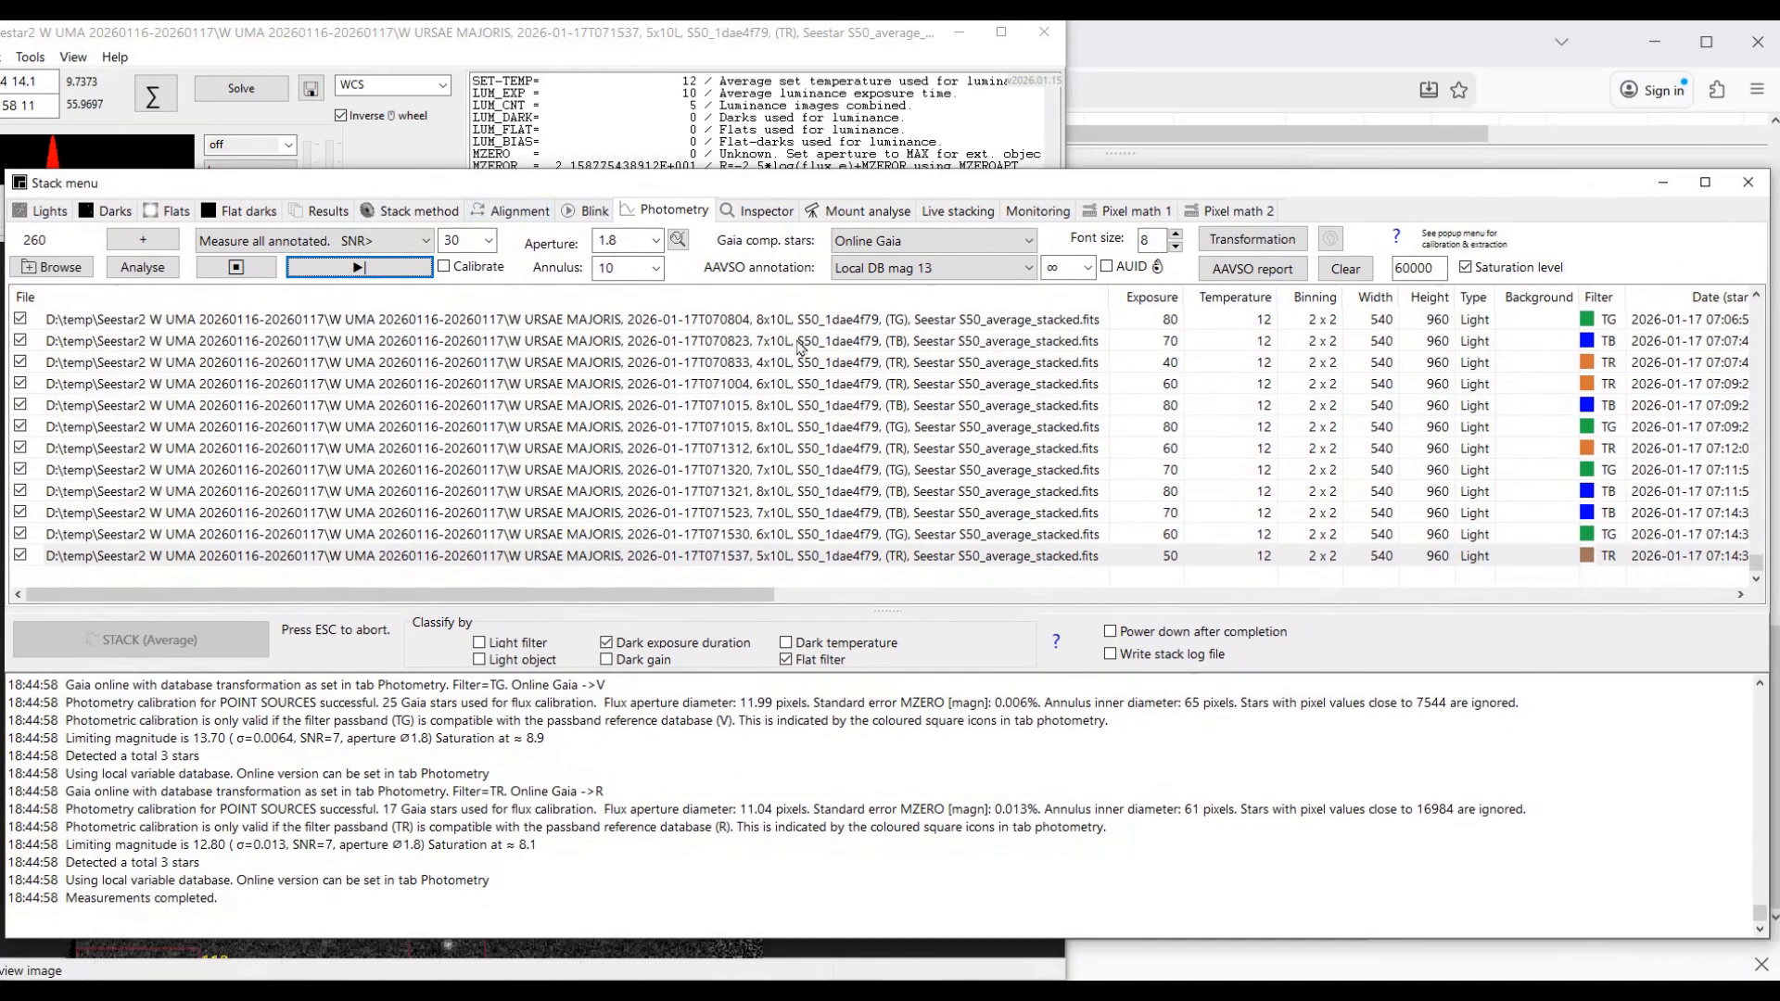
{"action": "left_click", "coordinate": [1241, 269]}
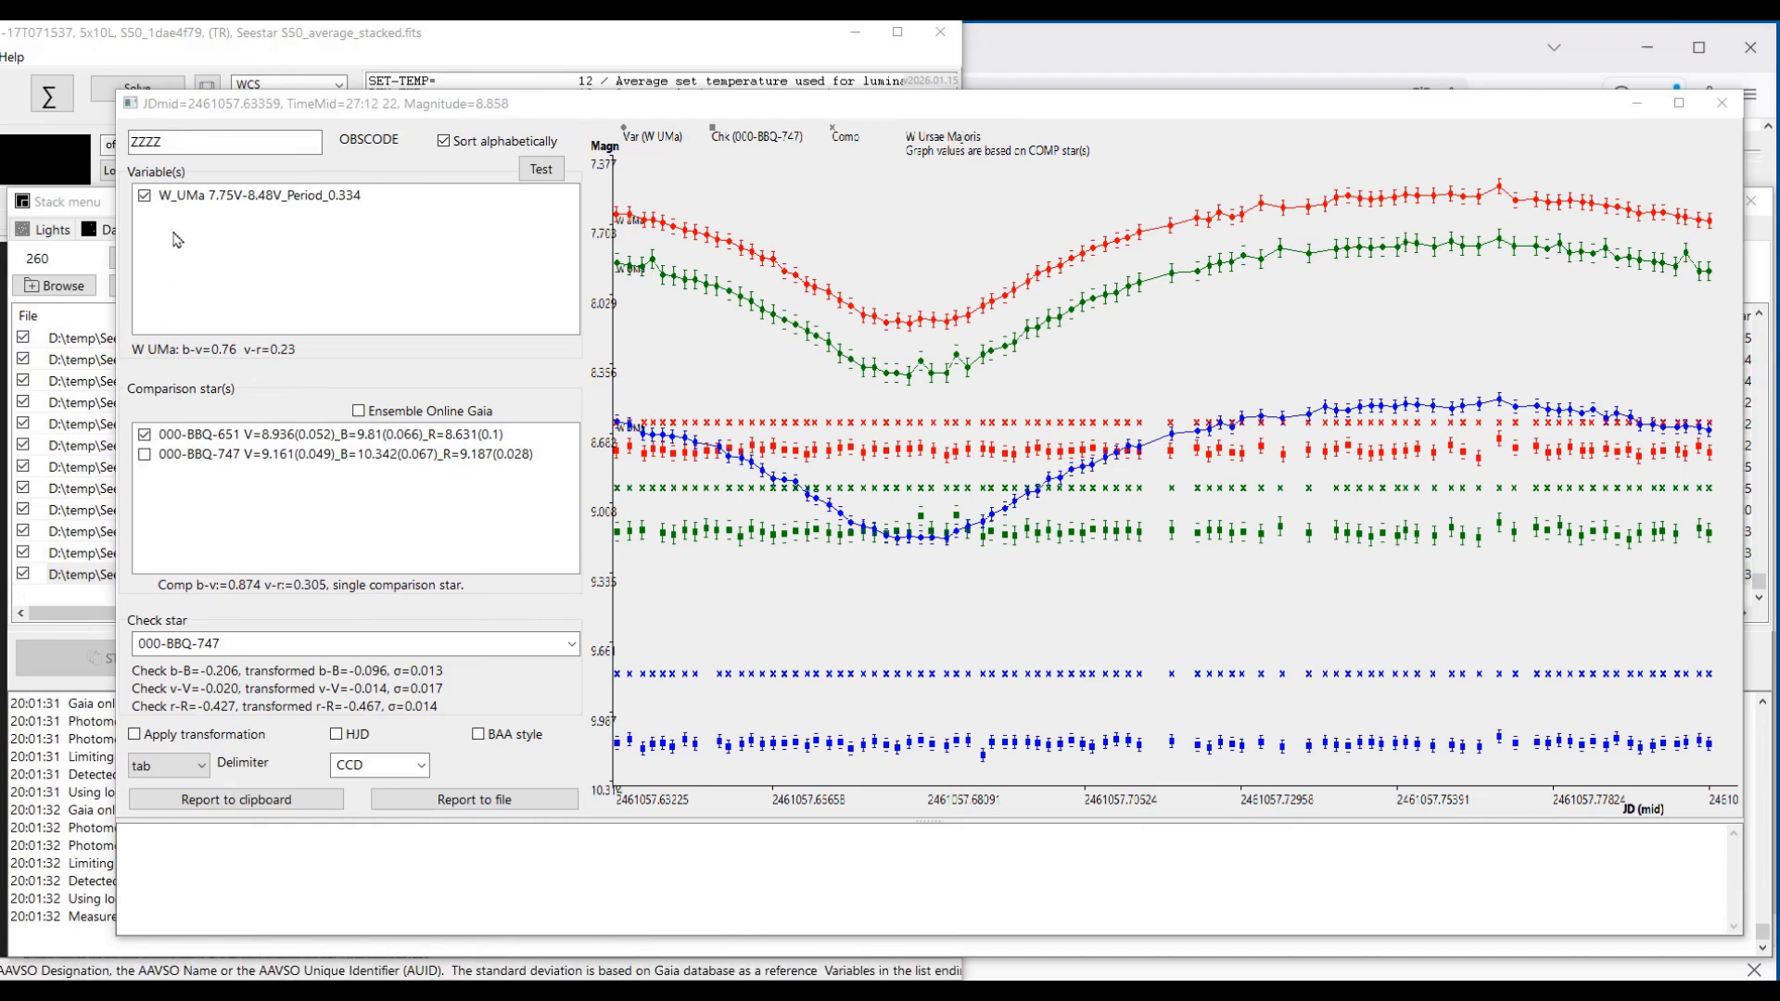
{"action": "left_click", "coordinate": [145, 197]}
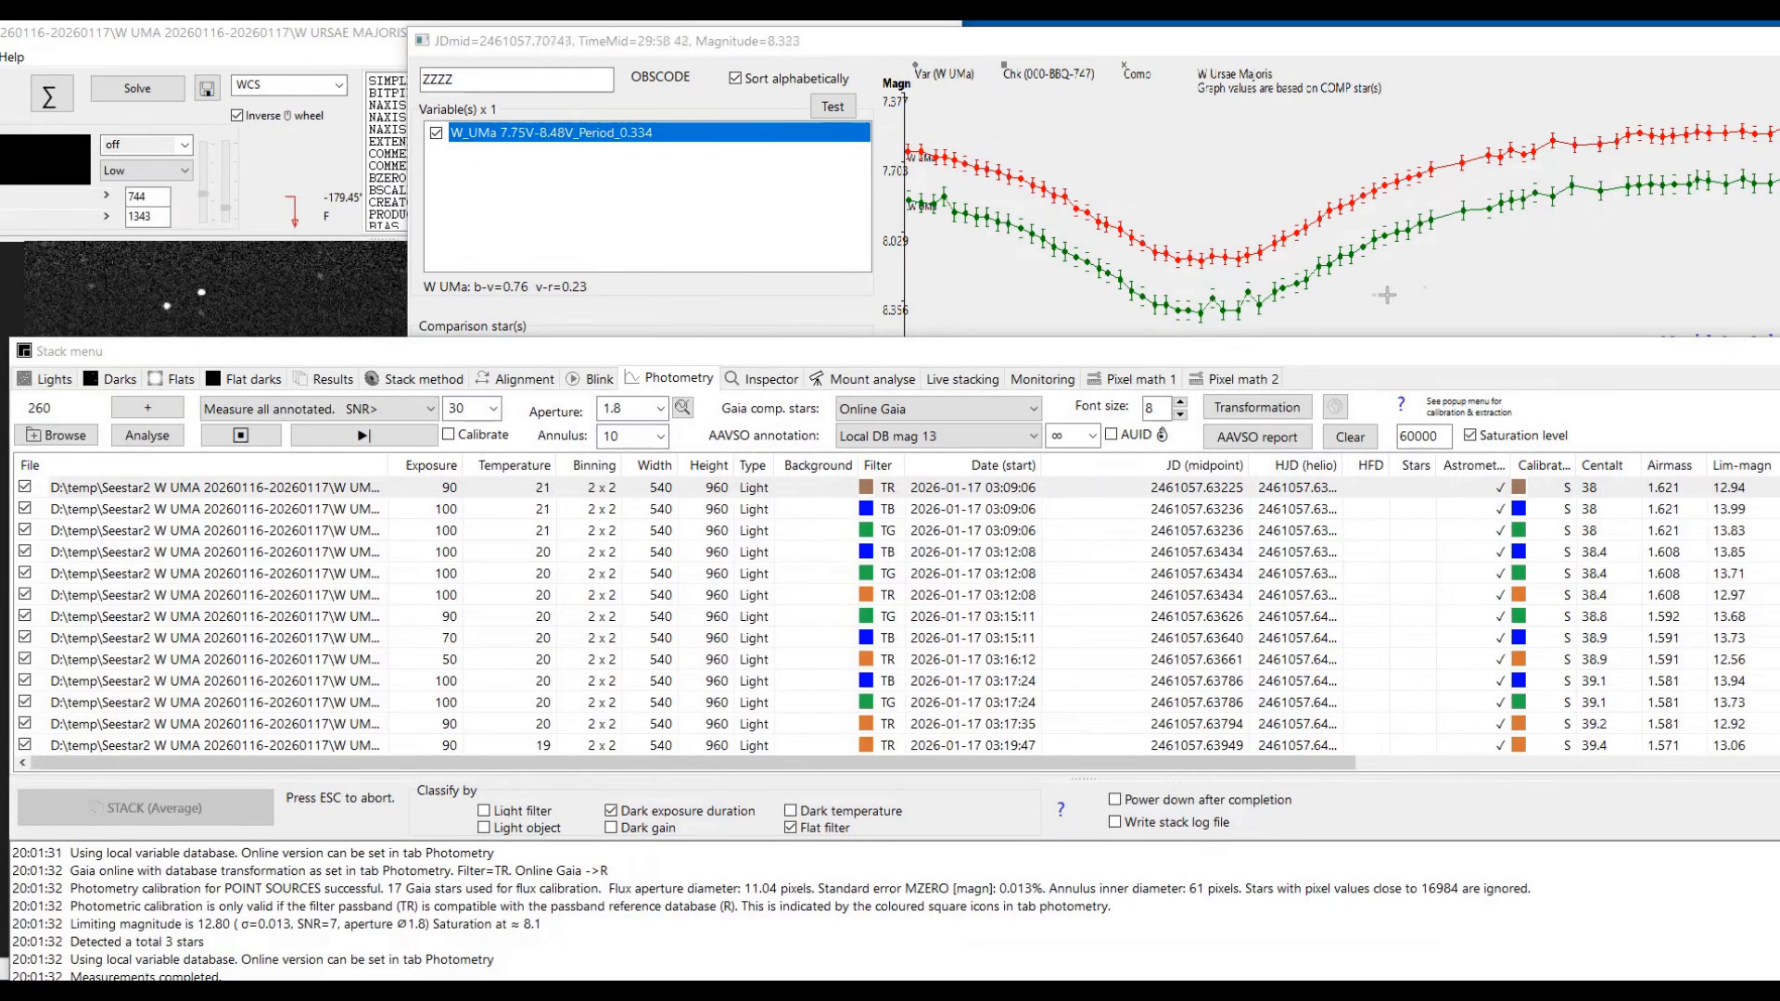
Step: Select in the photometry list the image belonging to the outlying green point near the light curve's minimum
{"action": "right_click", "coordinate": [1215, 301]}
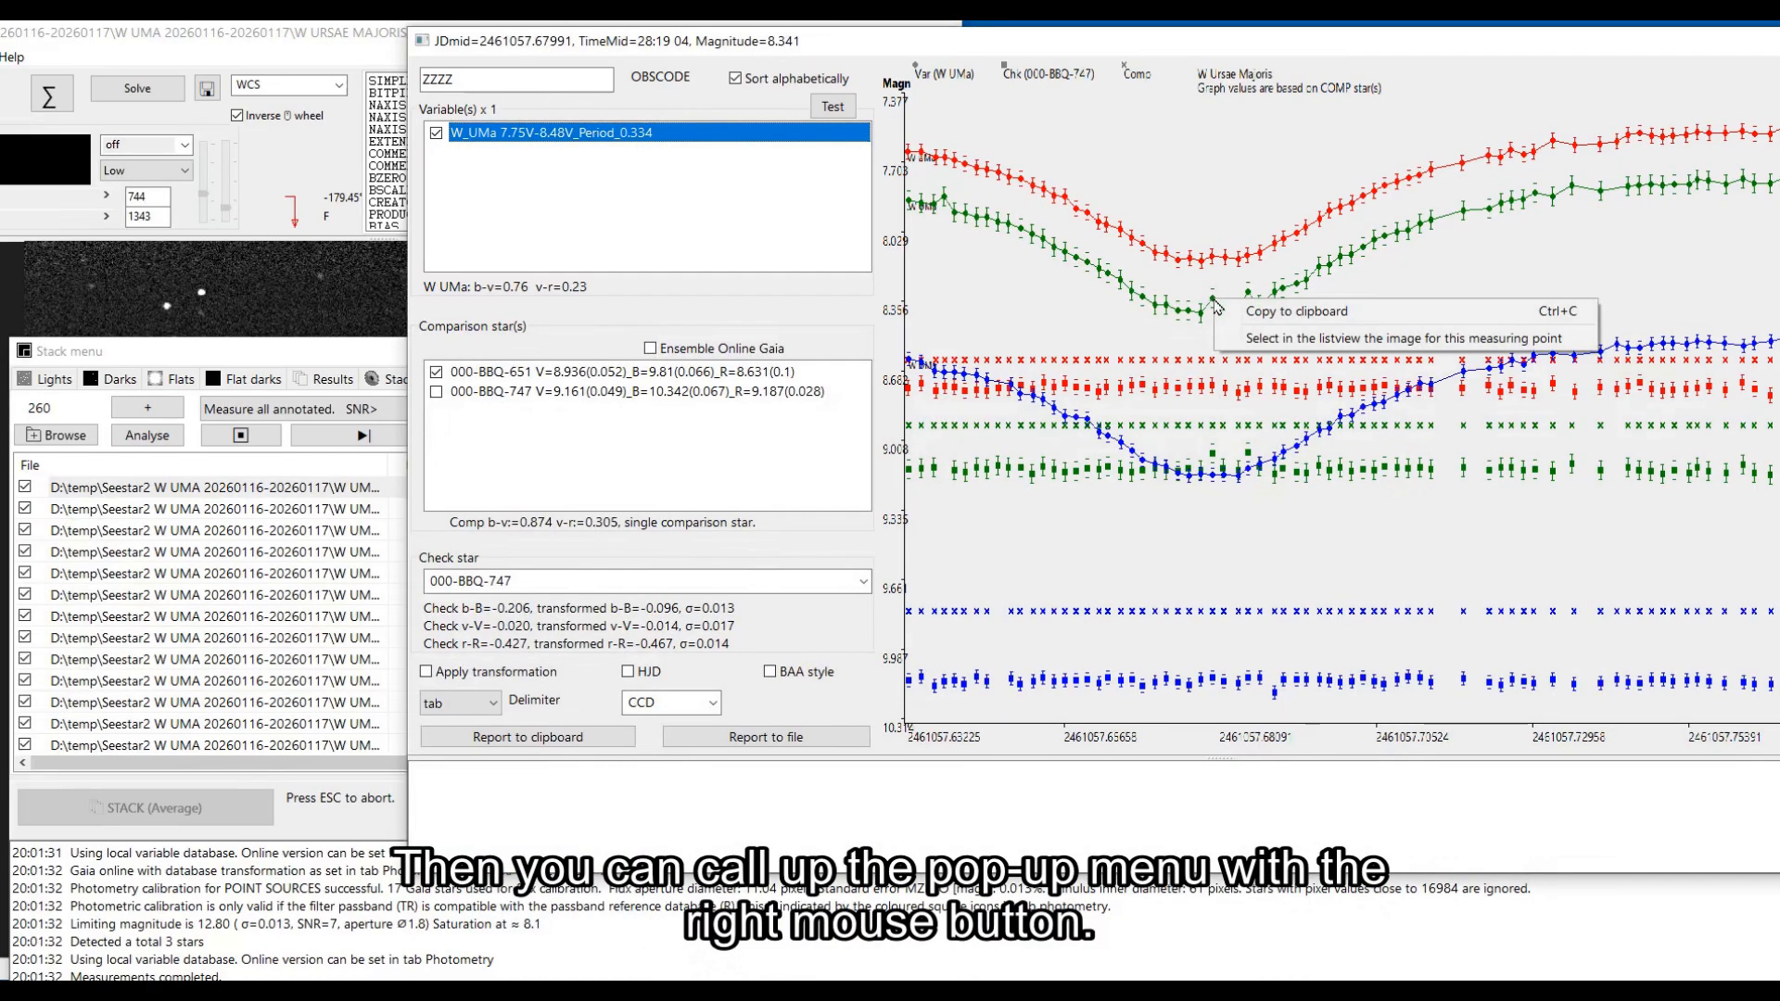
{"action": "left_click", "coordinate": [1249, 342]}
{"action": "left_click", "coordinate": [221, 354]}
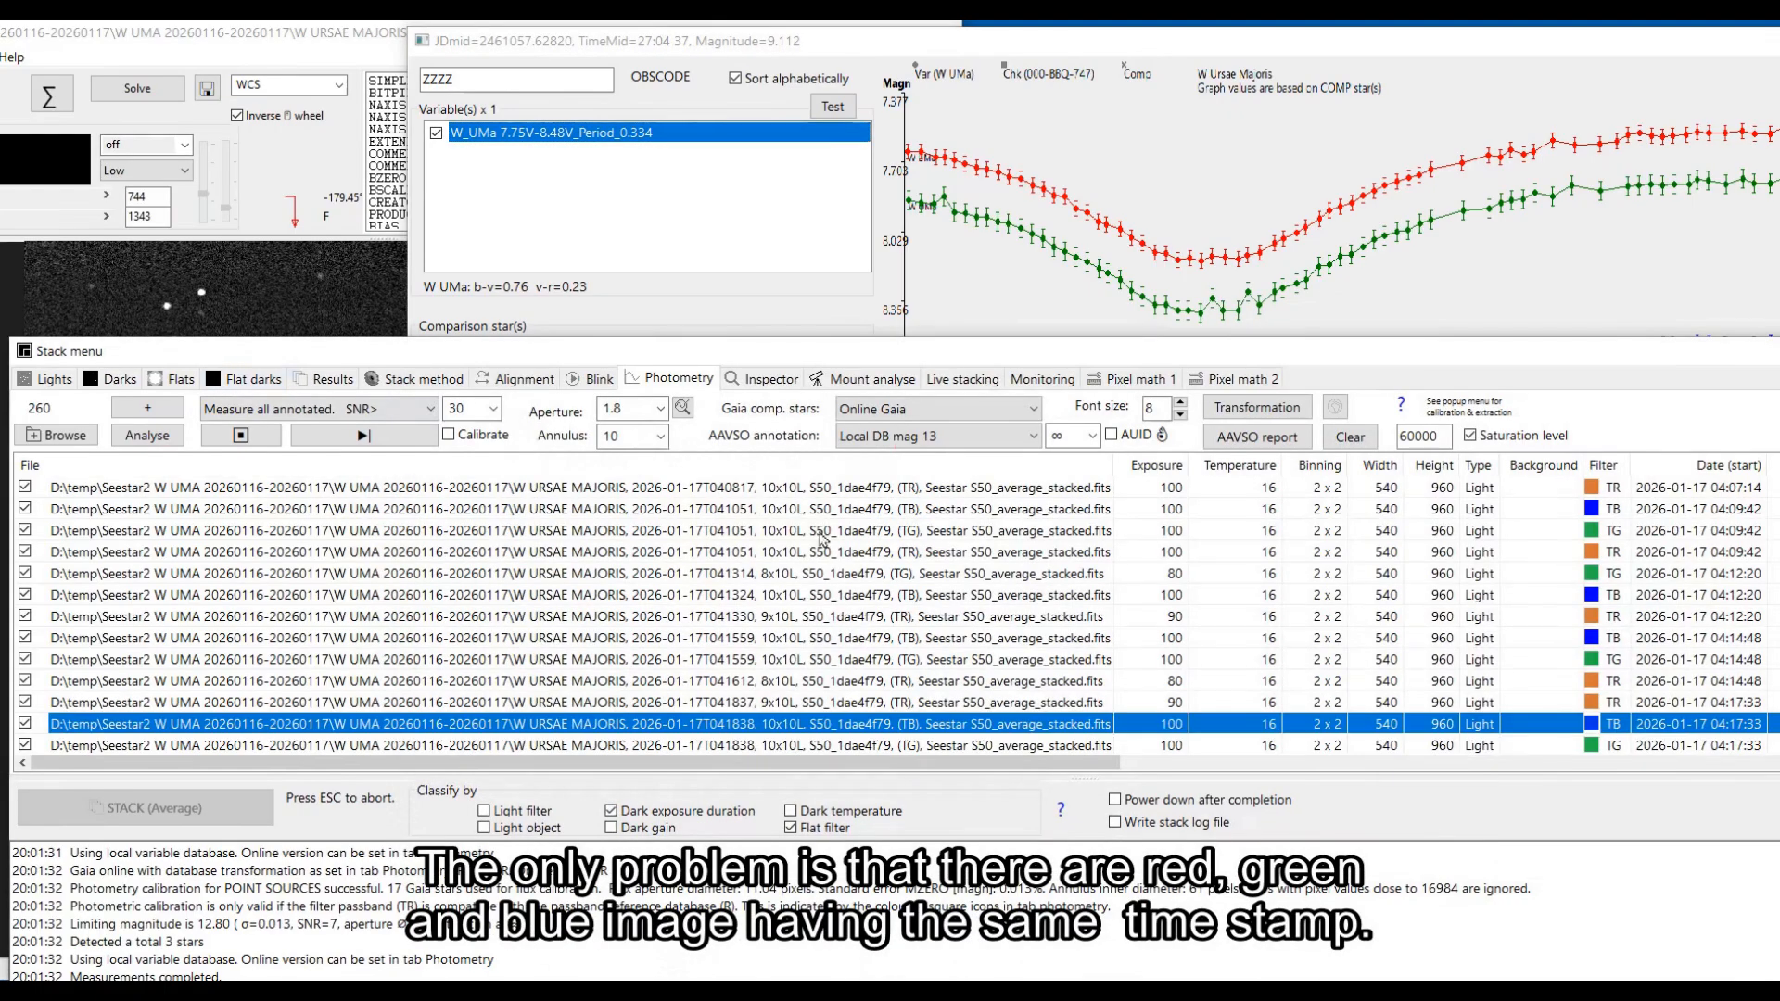
{"action": "left_click_drag", "start_coordinate": [1109, 466], "coordinate": [436, 468]}
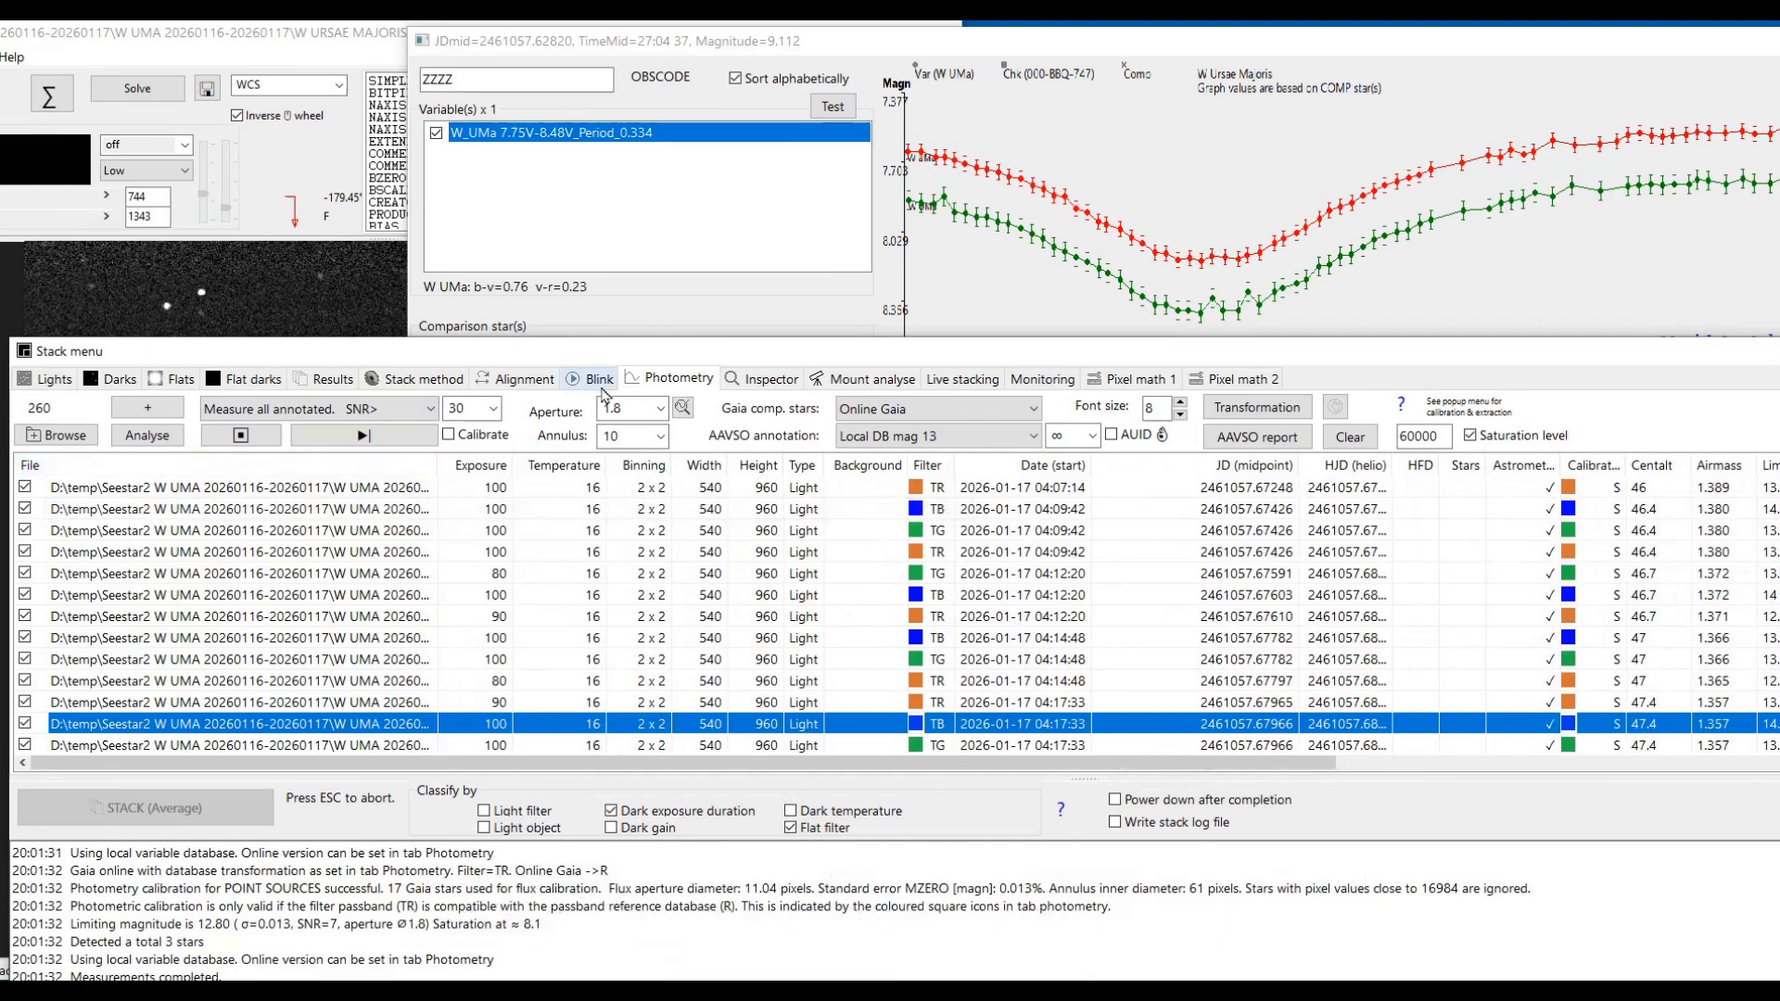
{"action": "left_click_drag", "start_coordinate": [623, 355], "coordinate": [618, 329]}
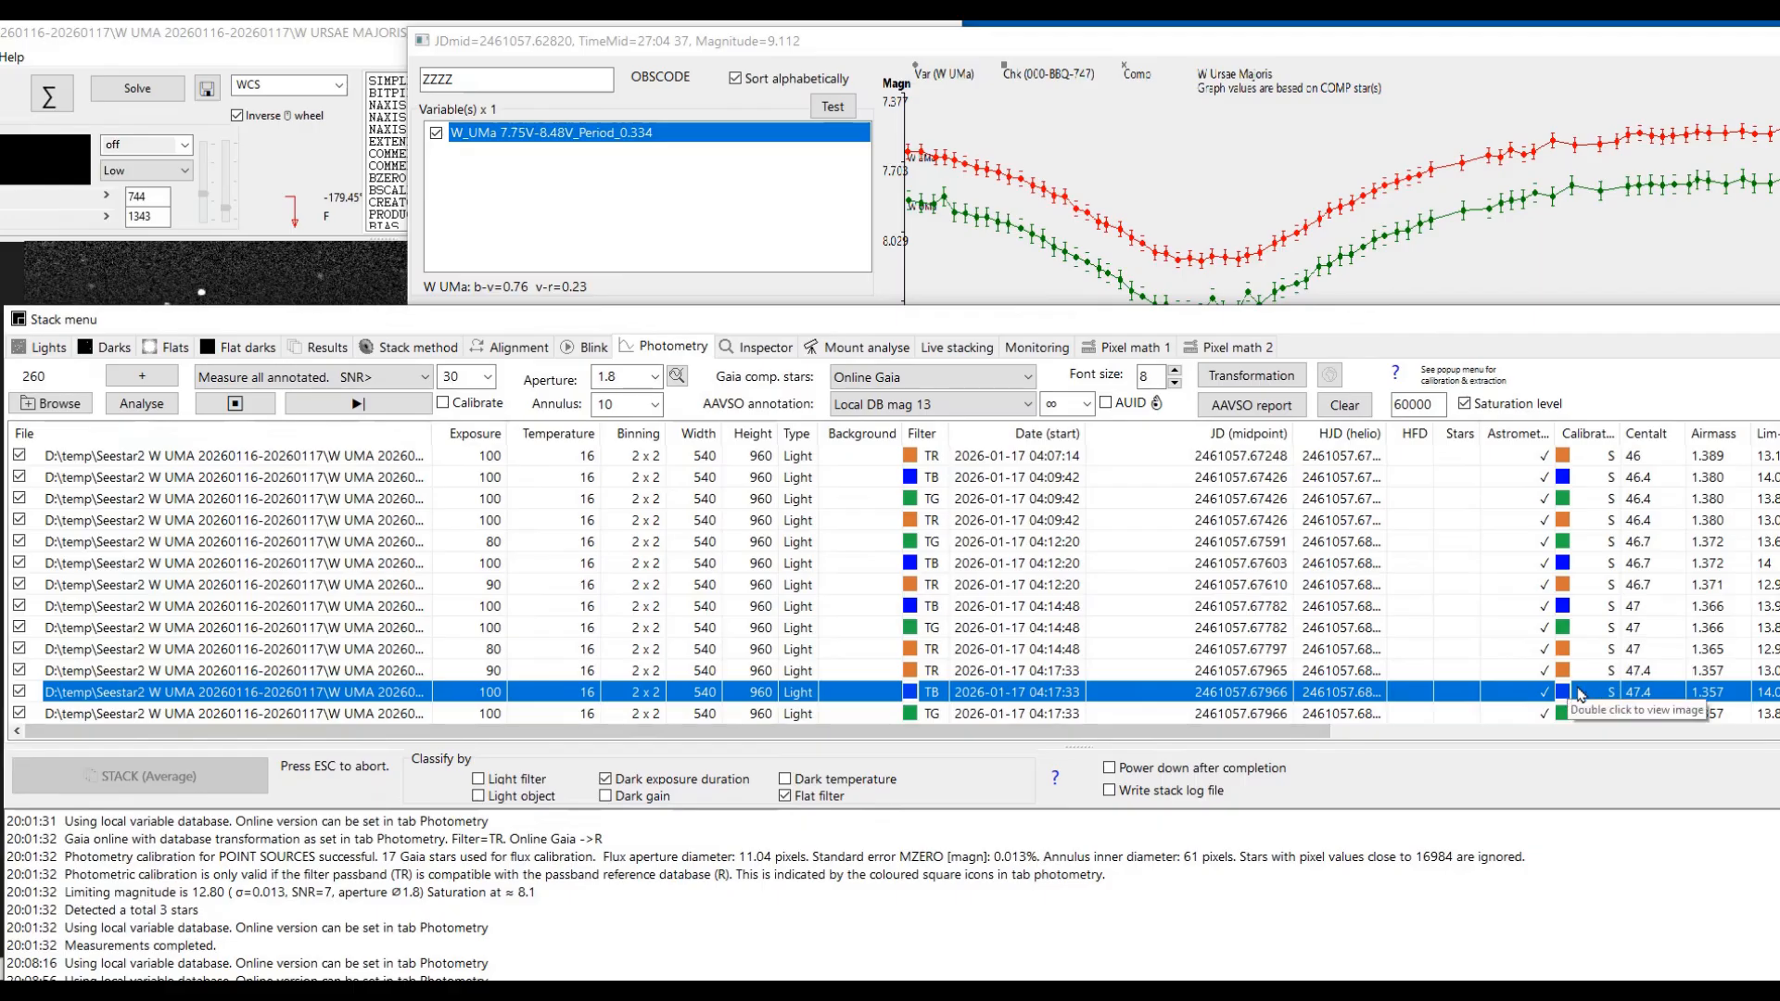
{"action": "scroll", "coordinate": [1581, 694], "scroll_direction": "down", "scroll_amount": 1}
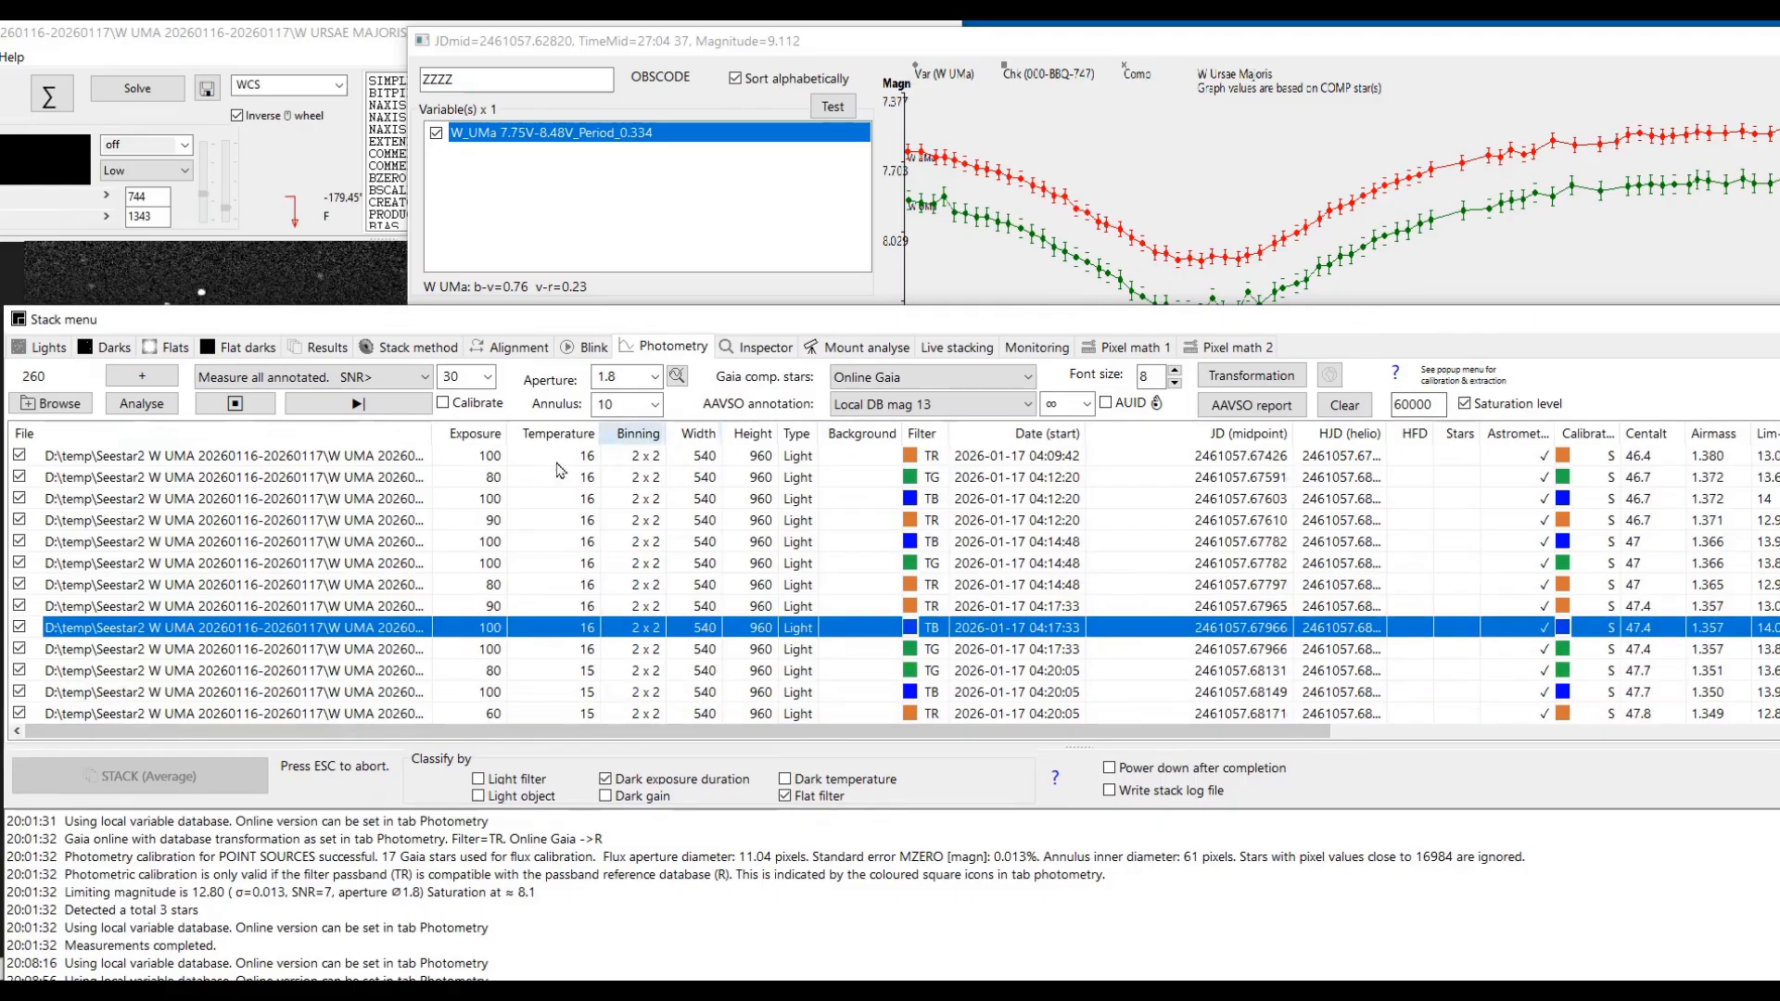
{"action": "left_click_drag", "start_coordinate": [433, 433], "coordinate": [340, 433]}
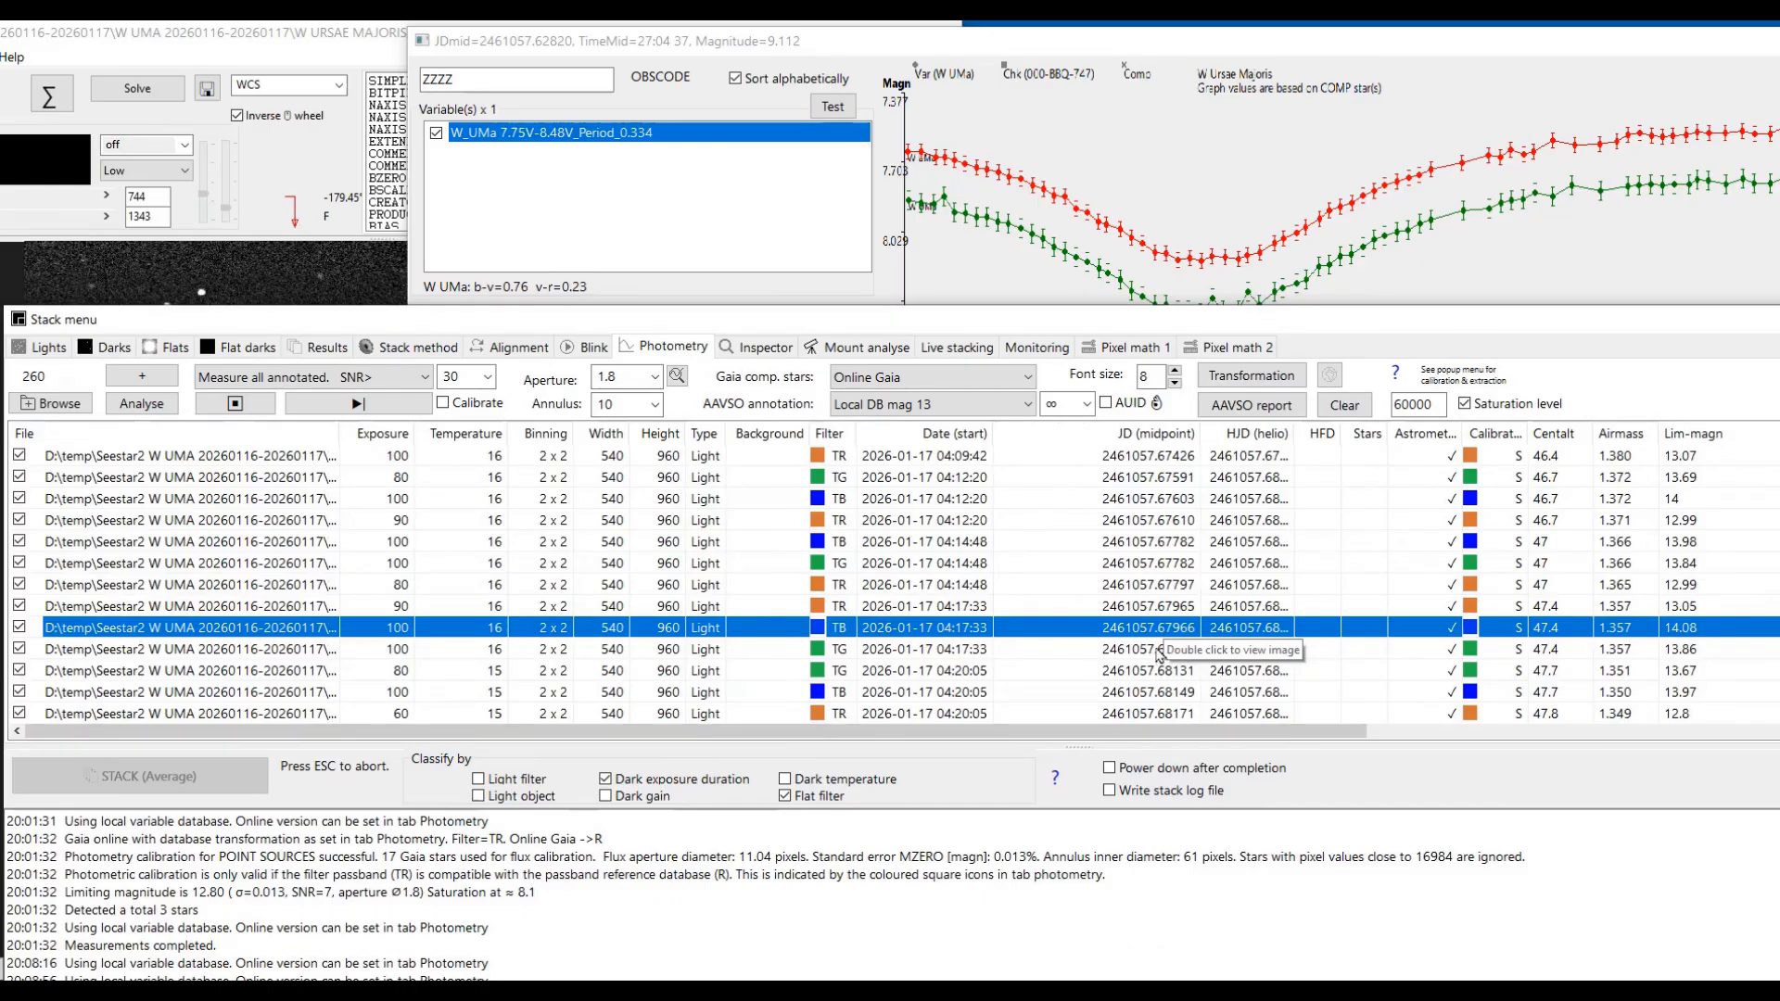
{"action": "left_click", "coordinate": [19, 649]}
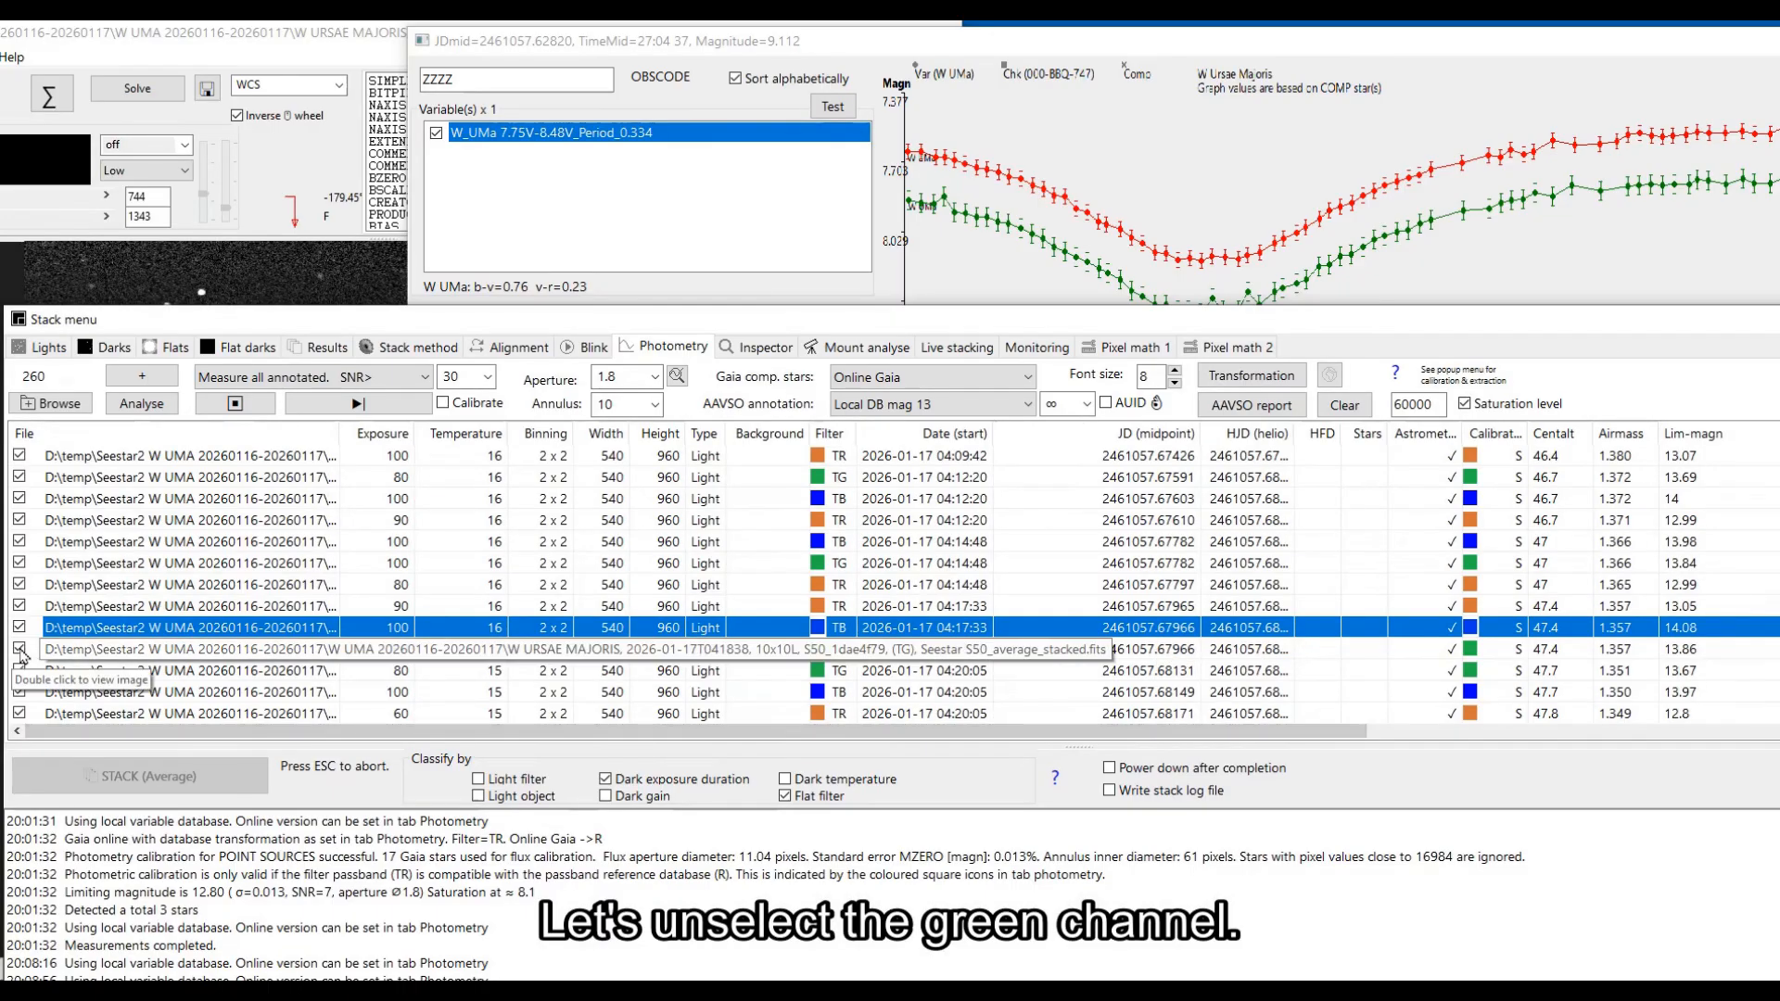
{"action": "left_click_drag", "start_coordinate": [437, 324], "coordinate": [451, 374]}
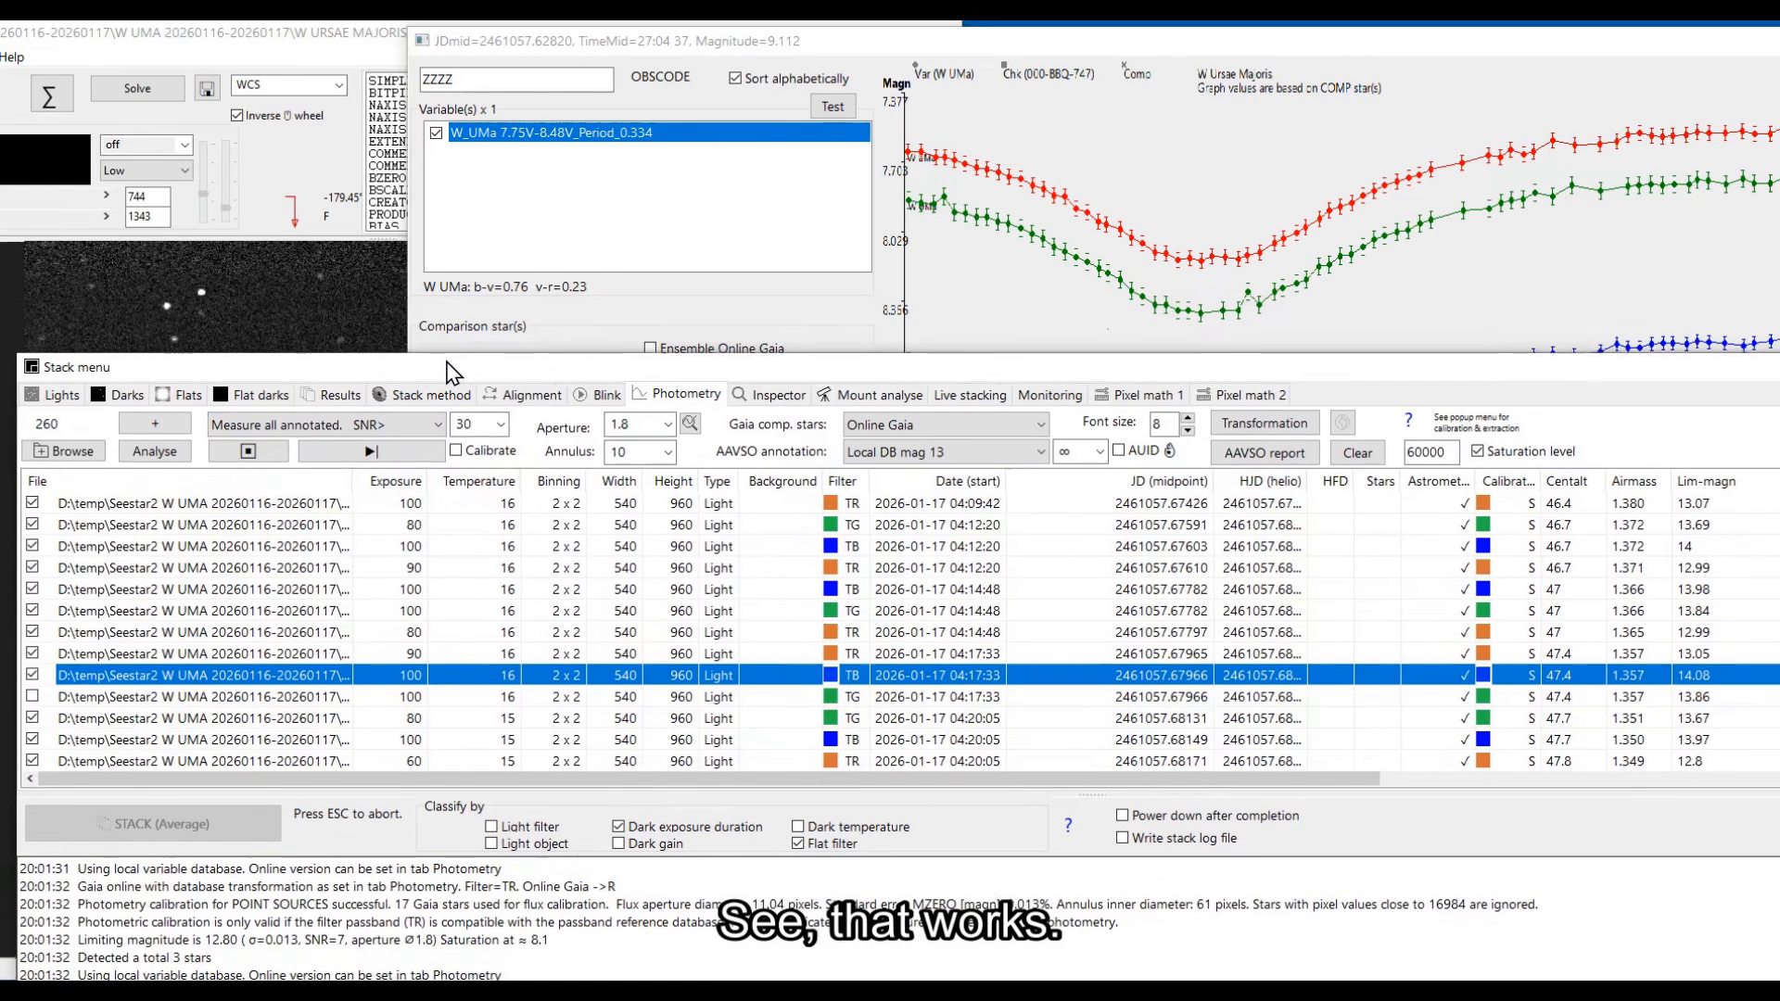
{"action": "left_click", "coordinate": [33, 699]}
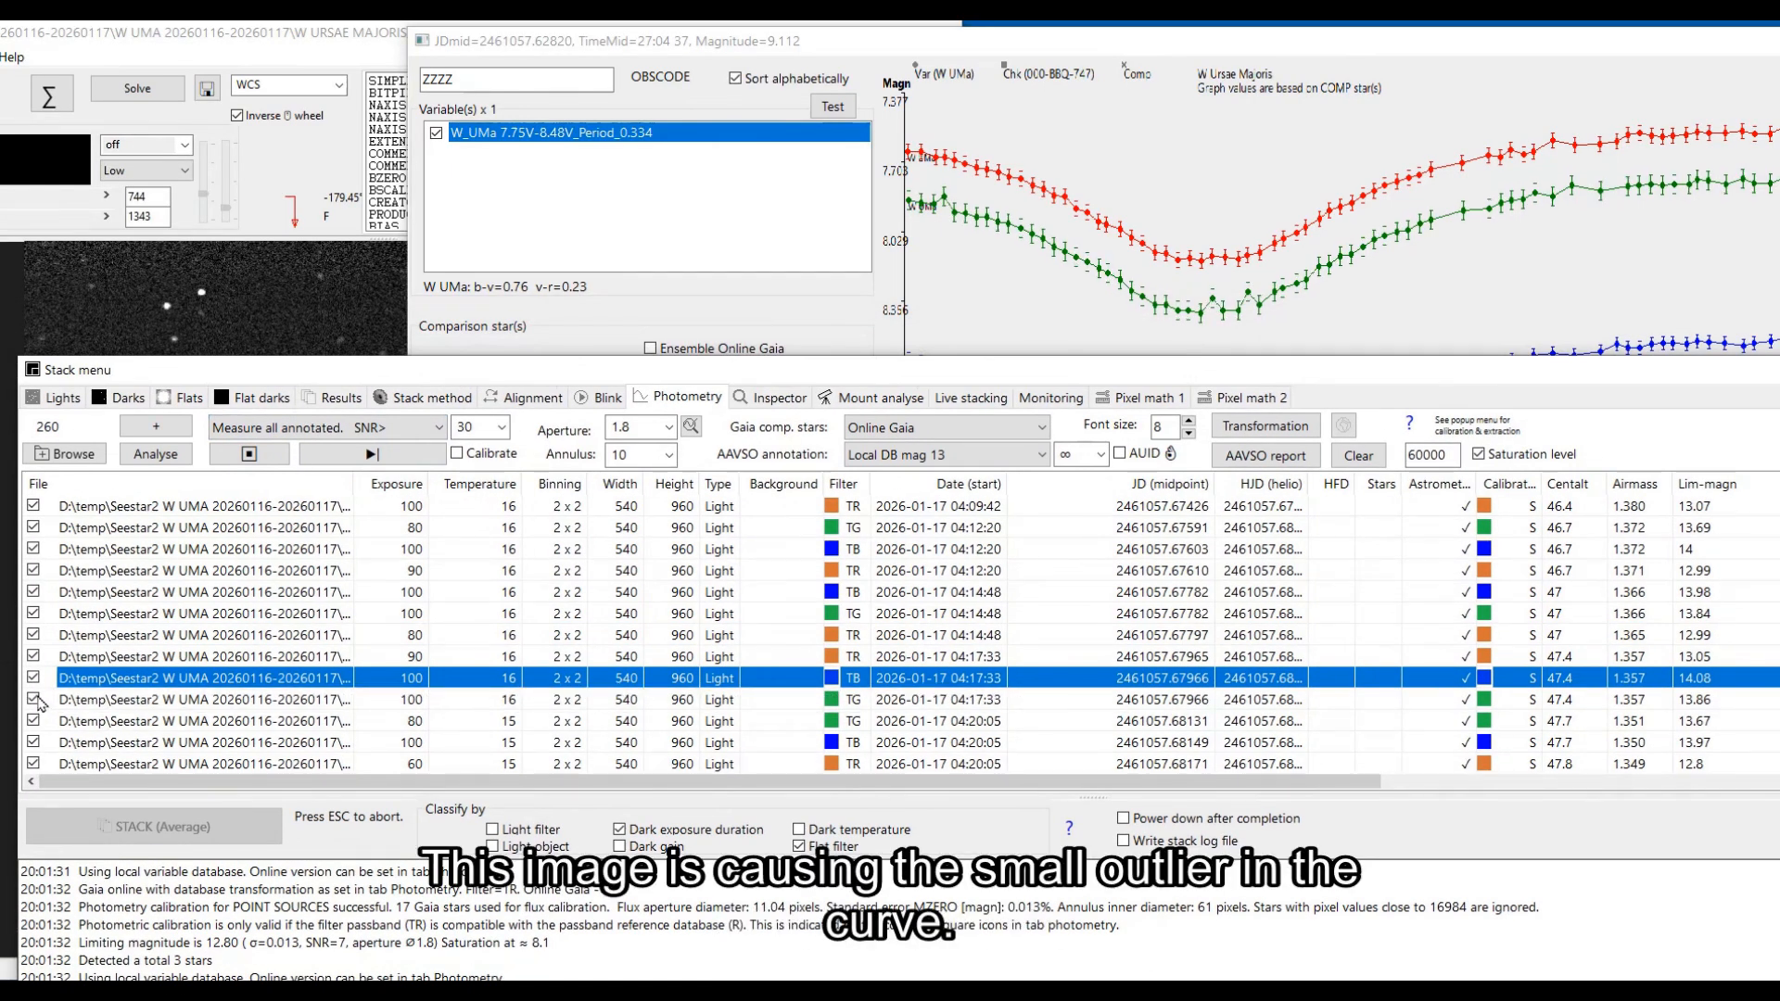
{"action": "left_click", "coordinate": [35, 700]}
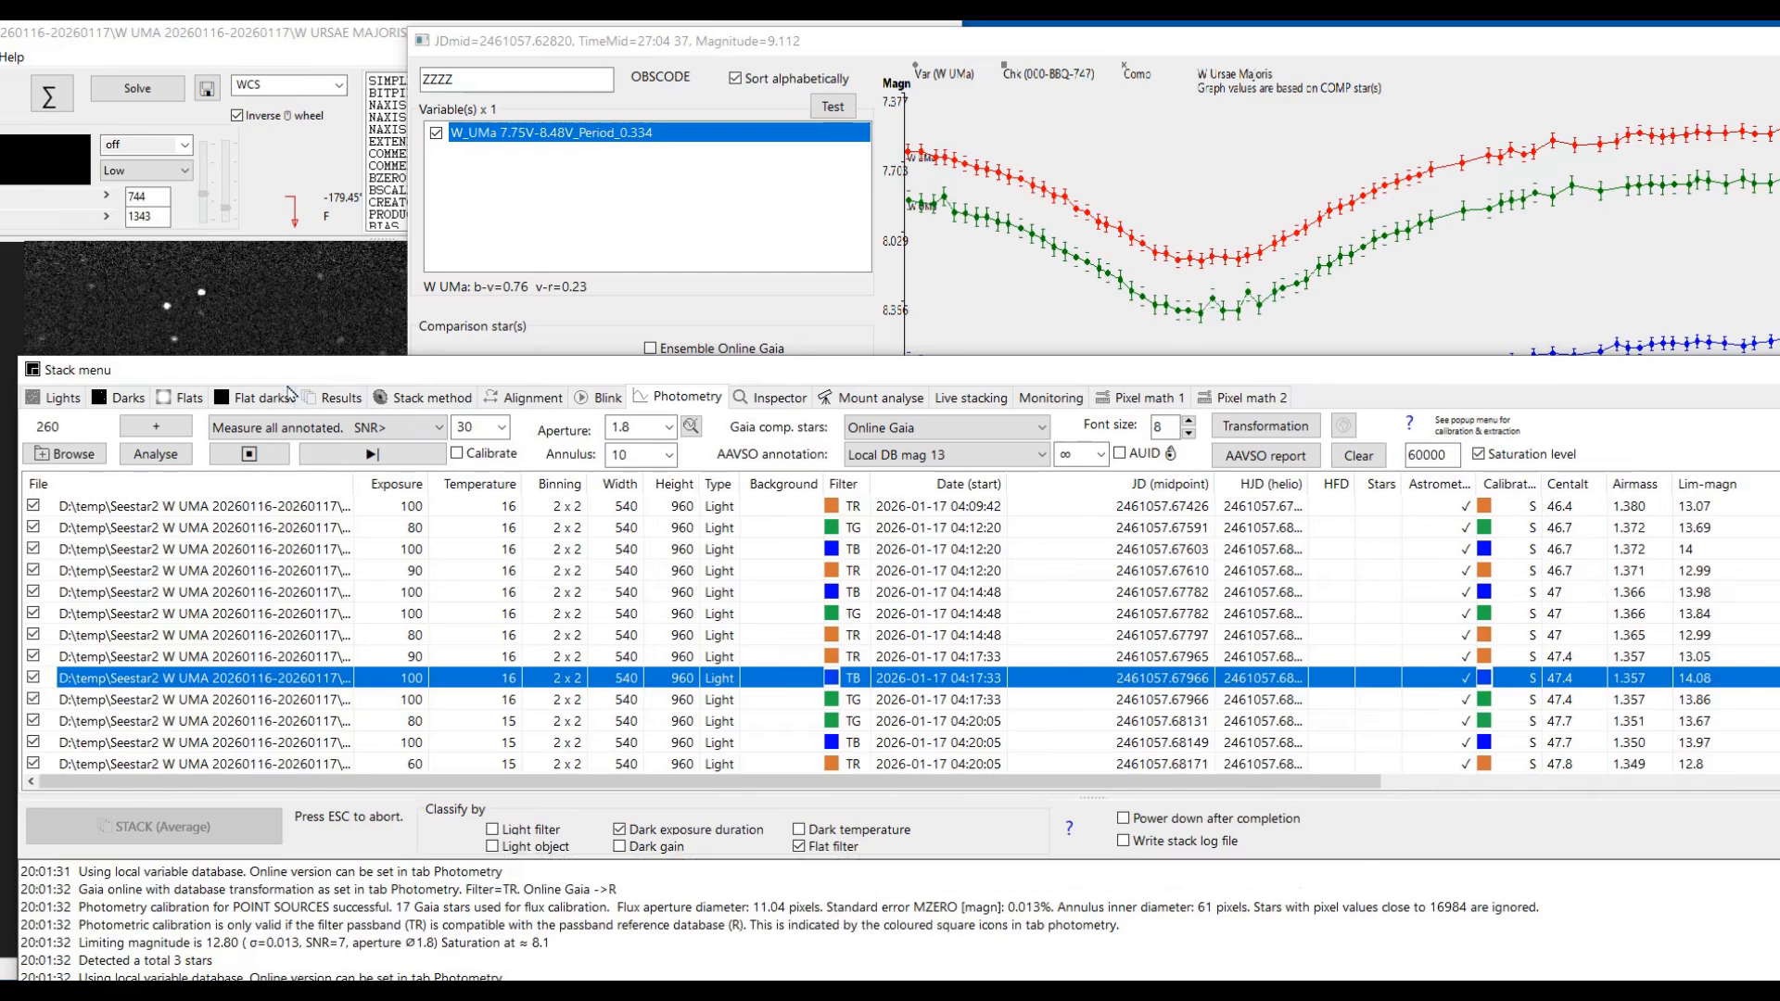
Step: Display the stacked frame 2026-01-17T041838, 10x10L (TB), and inspect the star shapes around W UMa
{"action": "left_click_drag", "start_coordinate": [185, 379], "coordinate": [710, 360]}
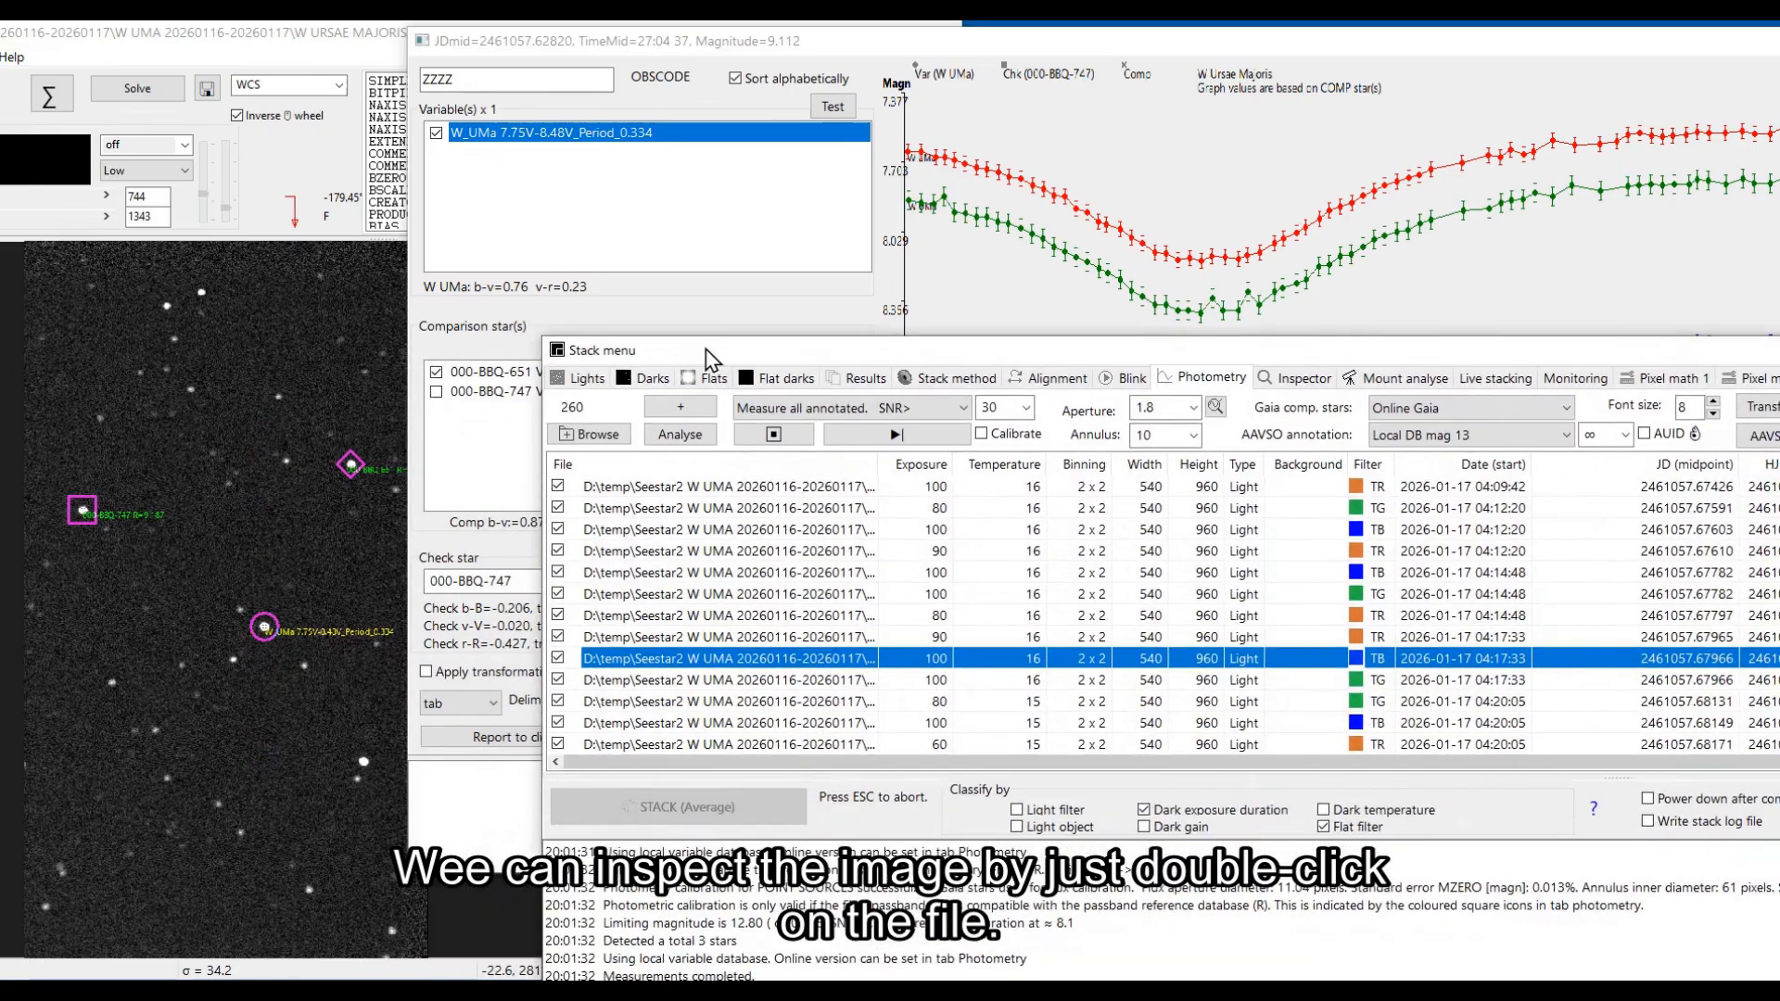
{"action": "double_click", "coordinate": [648, 665]}
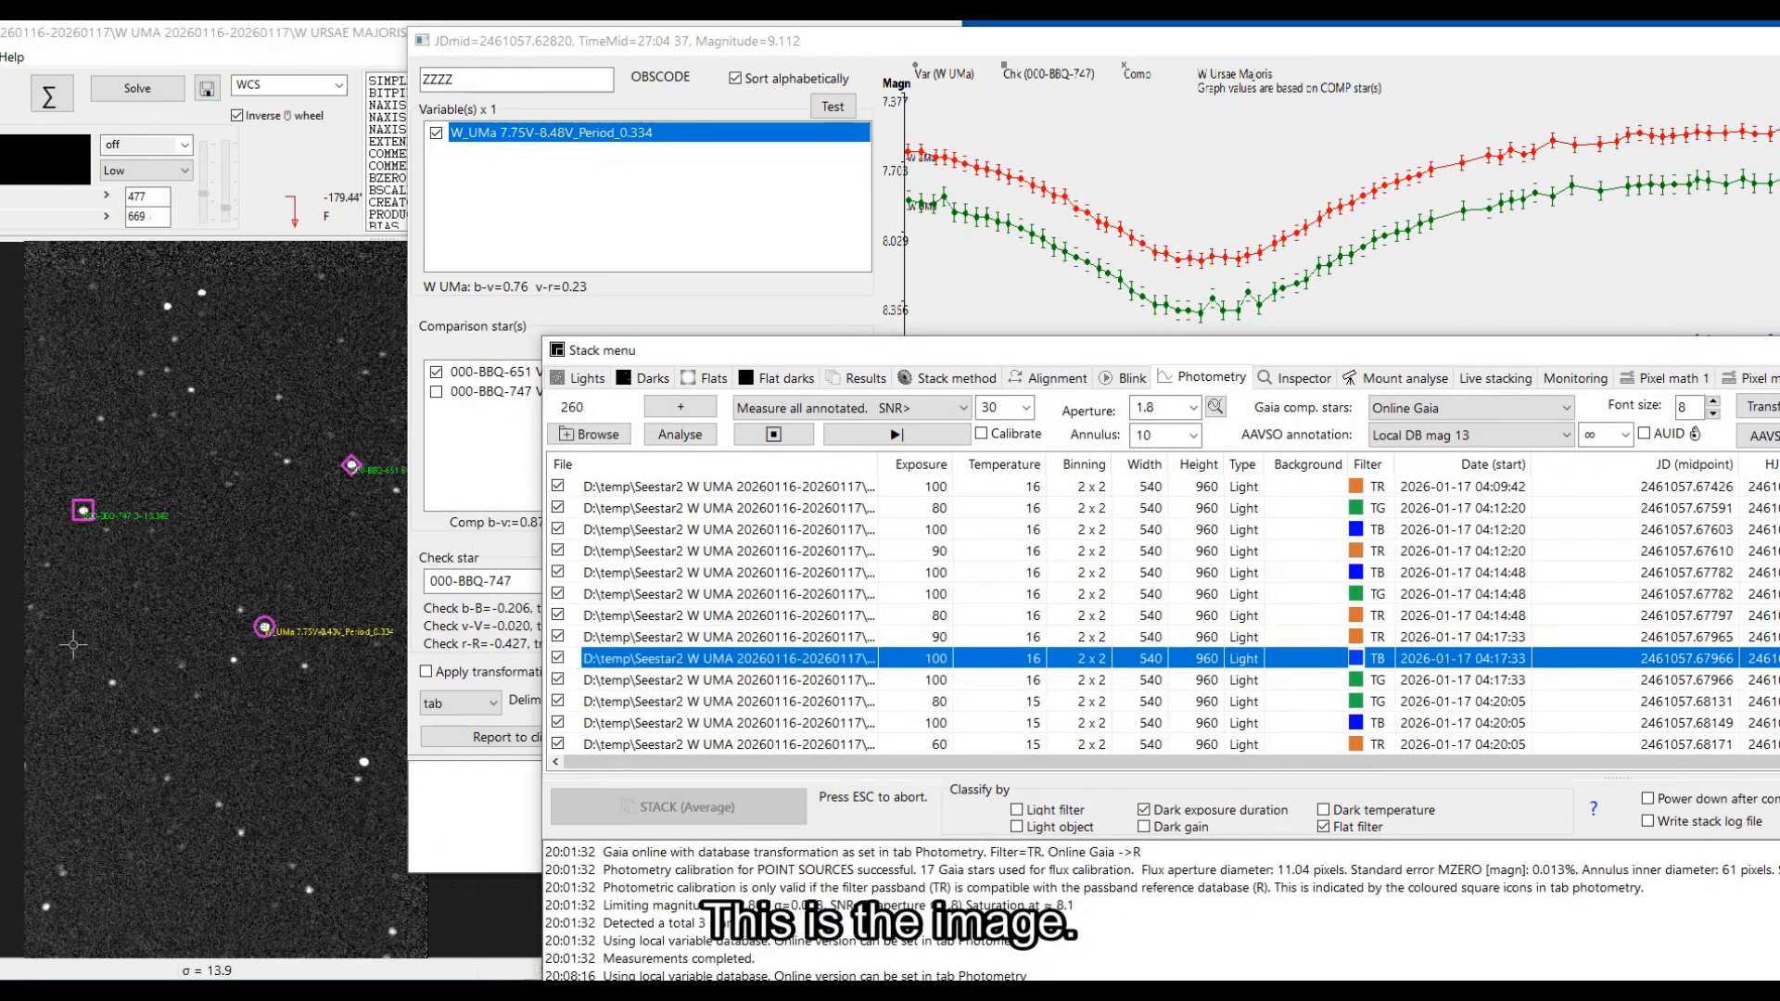
{"action": "scroll", "coordinate": [209, 622], "scroll_direction": "up", "scroll_amount": 2}
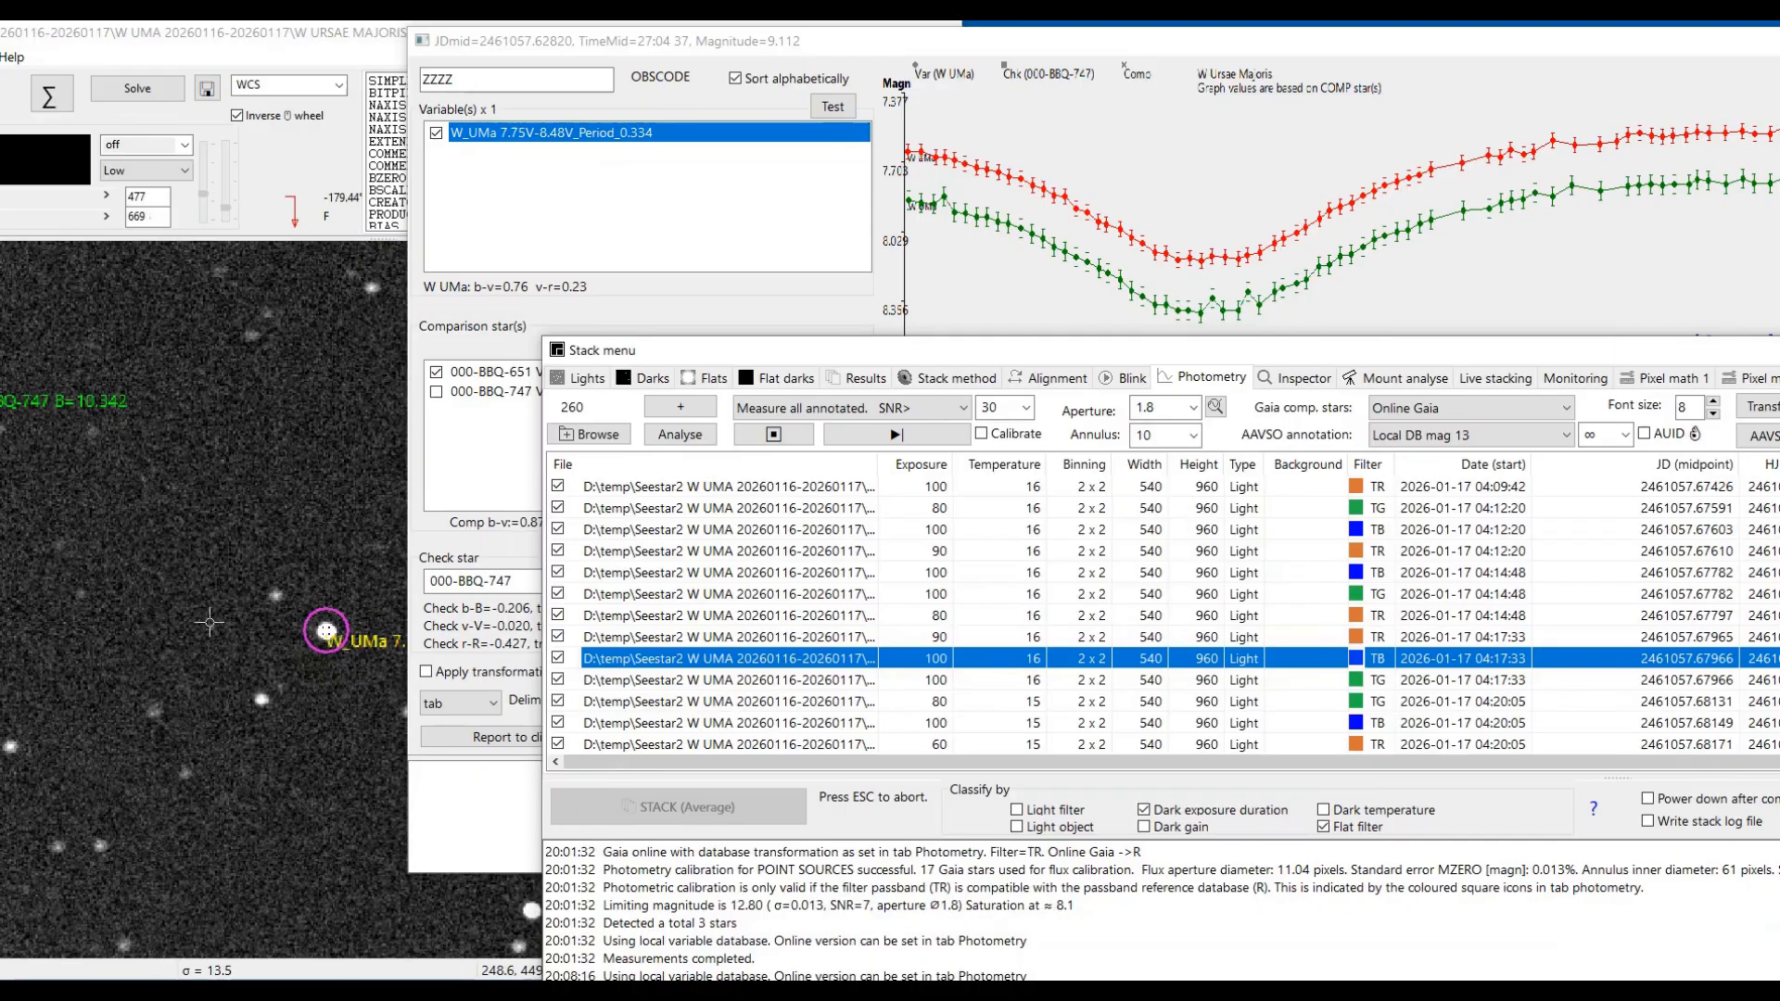
{"action": "scroll", "coordinate": [209, 622], "scroll_direction": "up", "scroll_amount": 1}
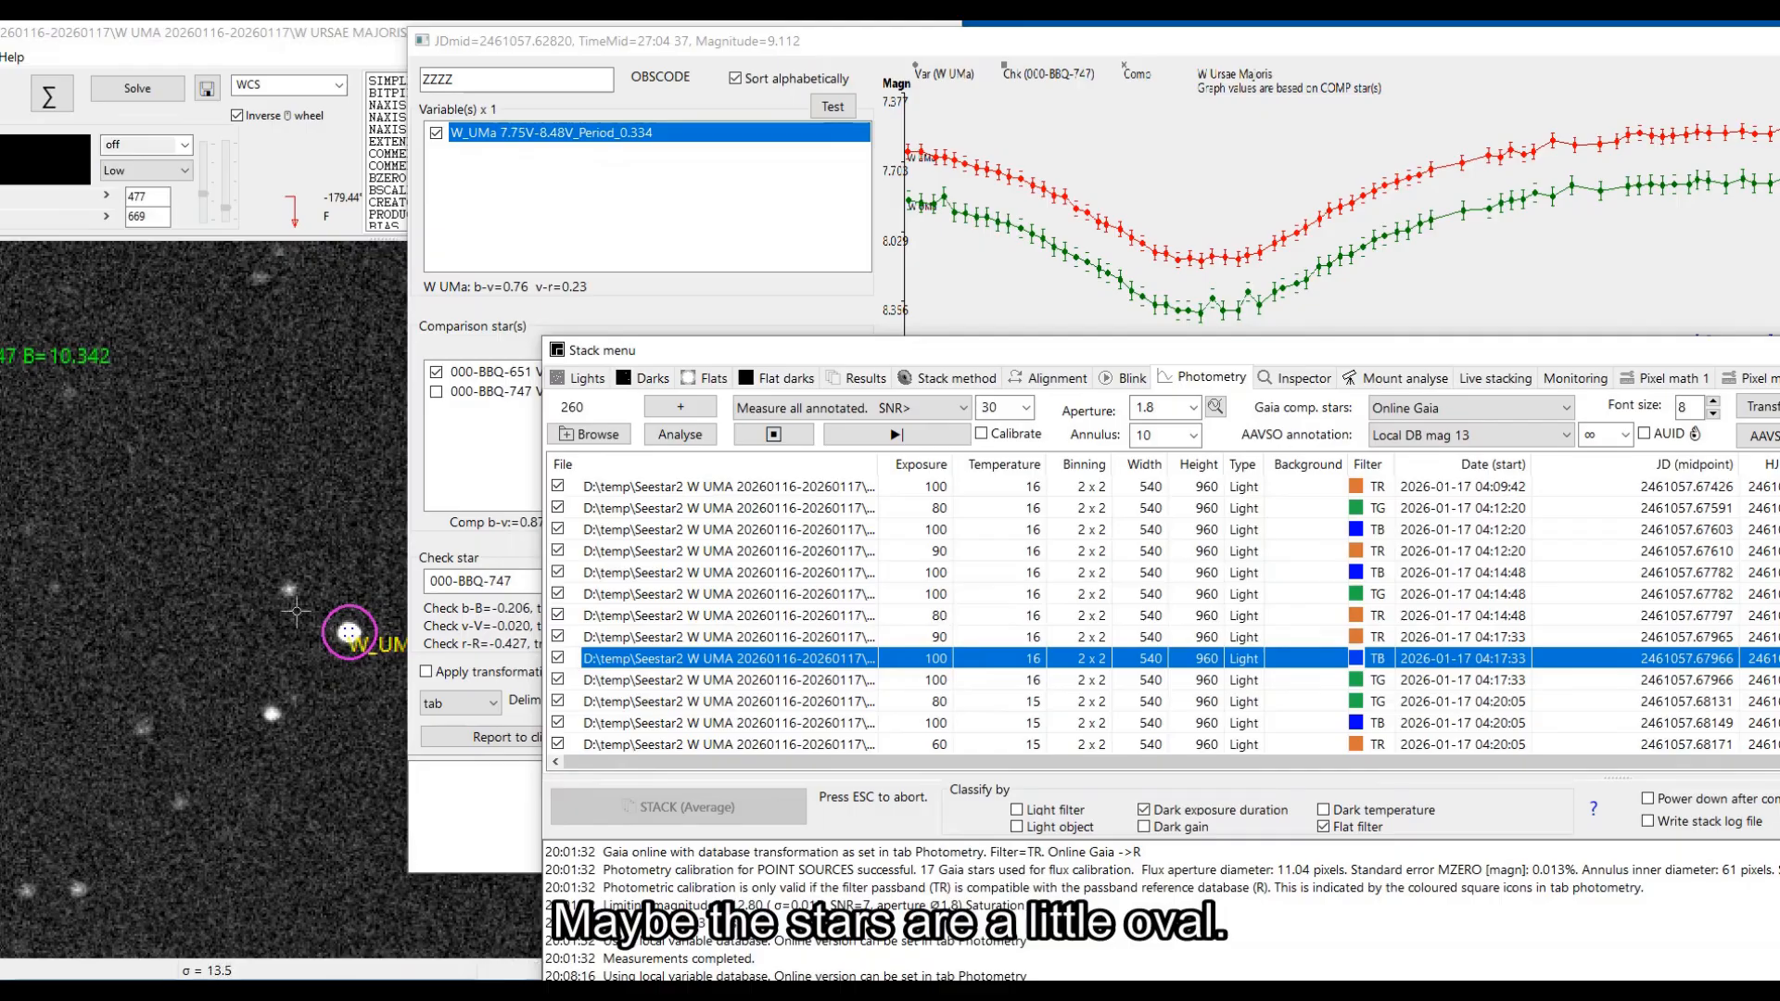
{"action": "double_click", "coordinate": [675, 655]}
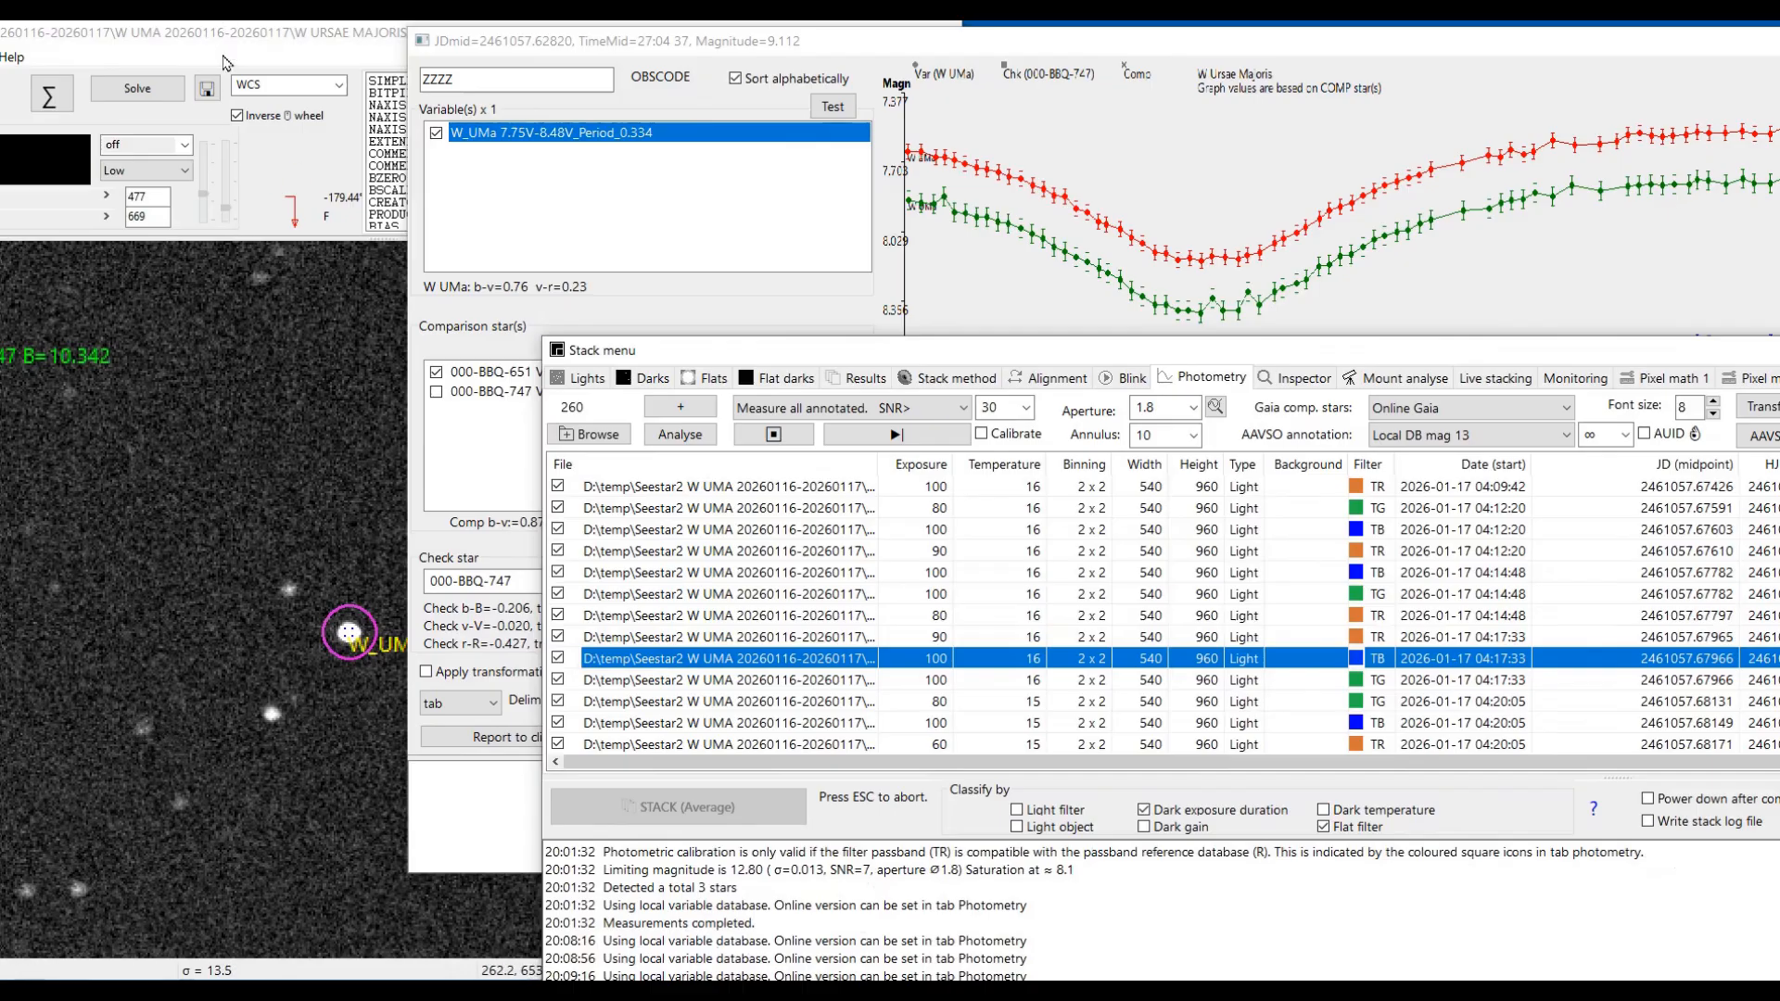
{"action": "left_click", "coordinate": [216, 192]}
{"action": "scroll", "coordinate": [181, 662], "scroll_direction": "down", "scroll_amount": 3}
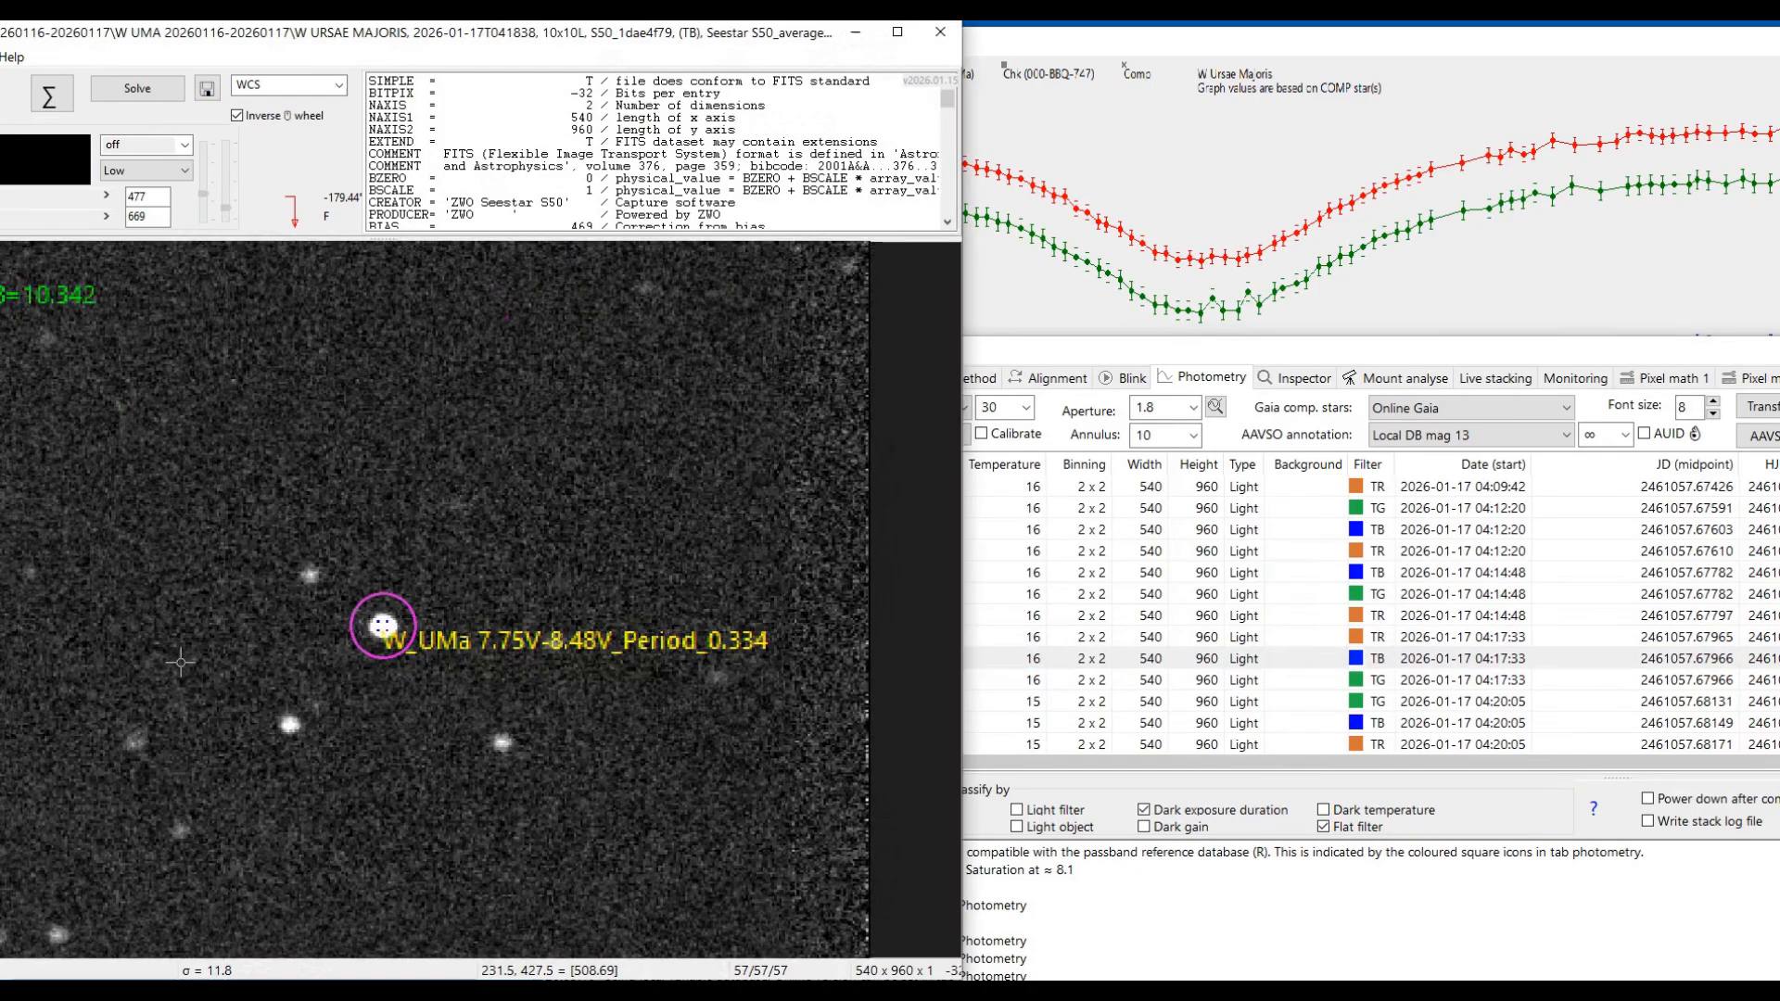
{"action": "scroll", "coordinate": [181, 662], "scroll_direction": "down", "scroll_amount": 1}
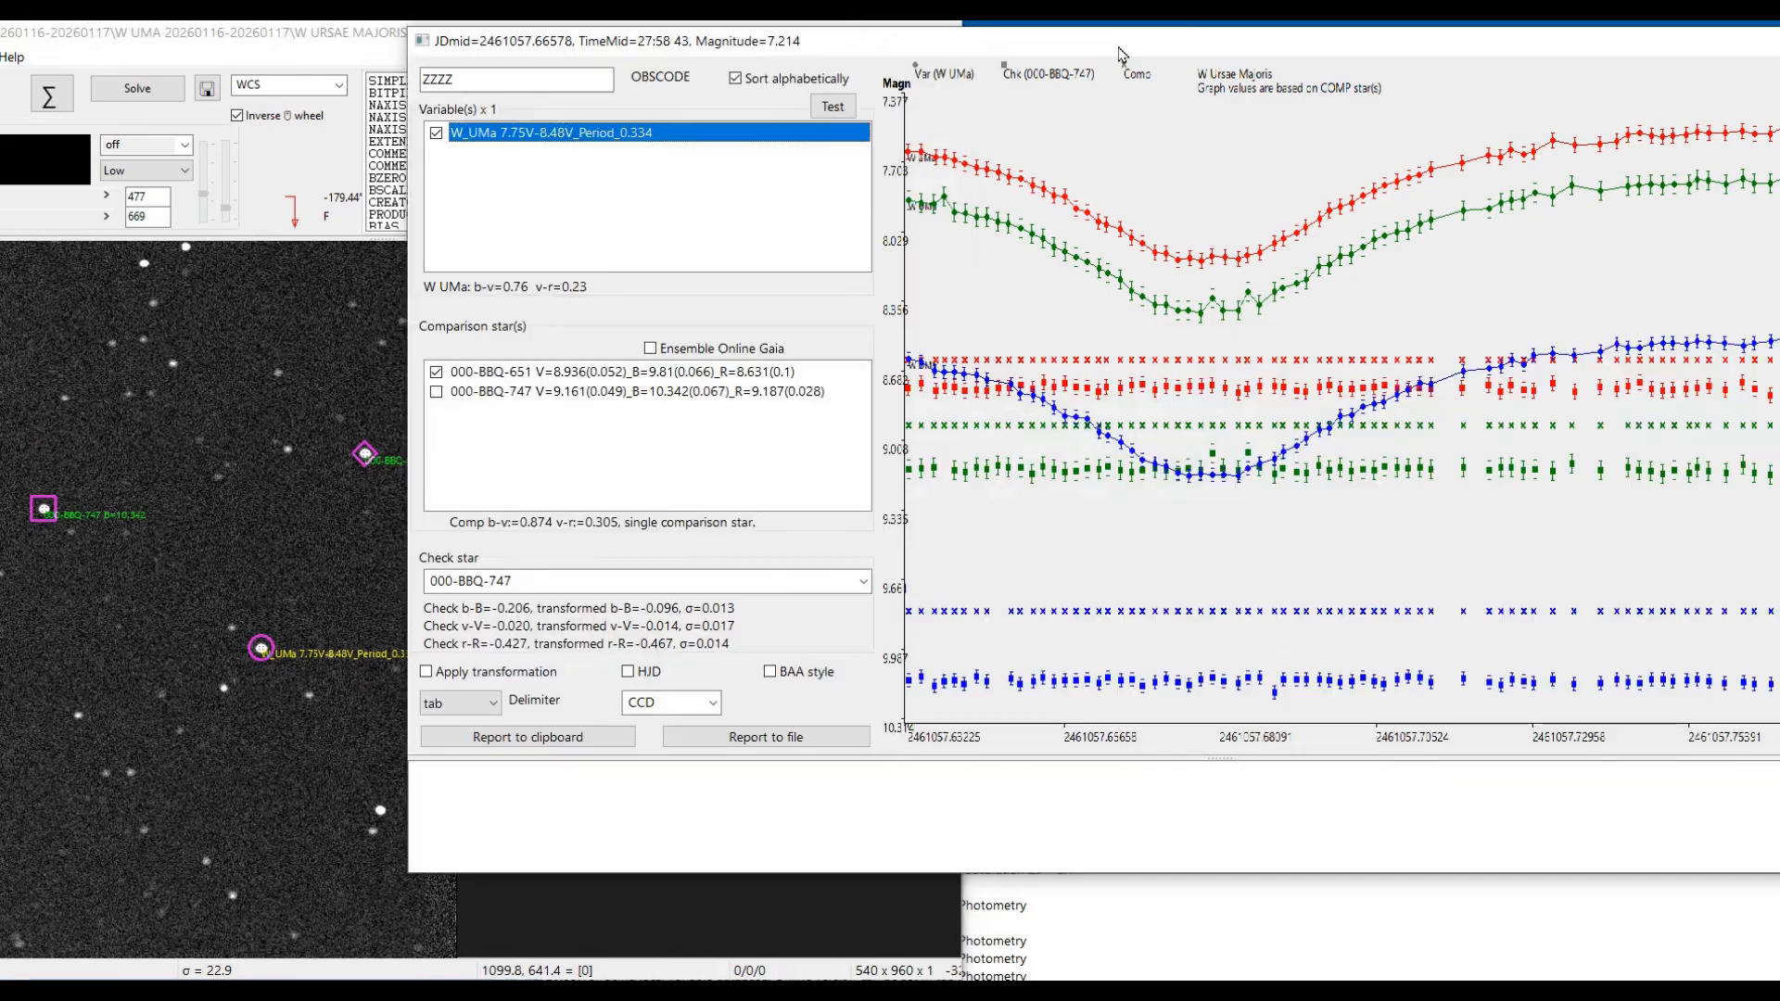
{"action": "left_click", "coordinate": [1118, 60]}
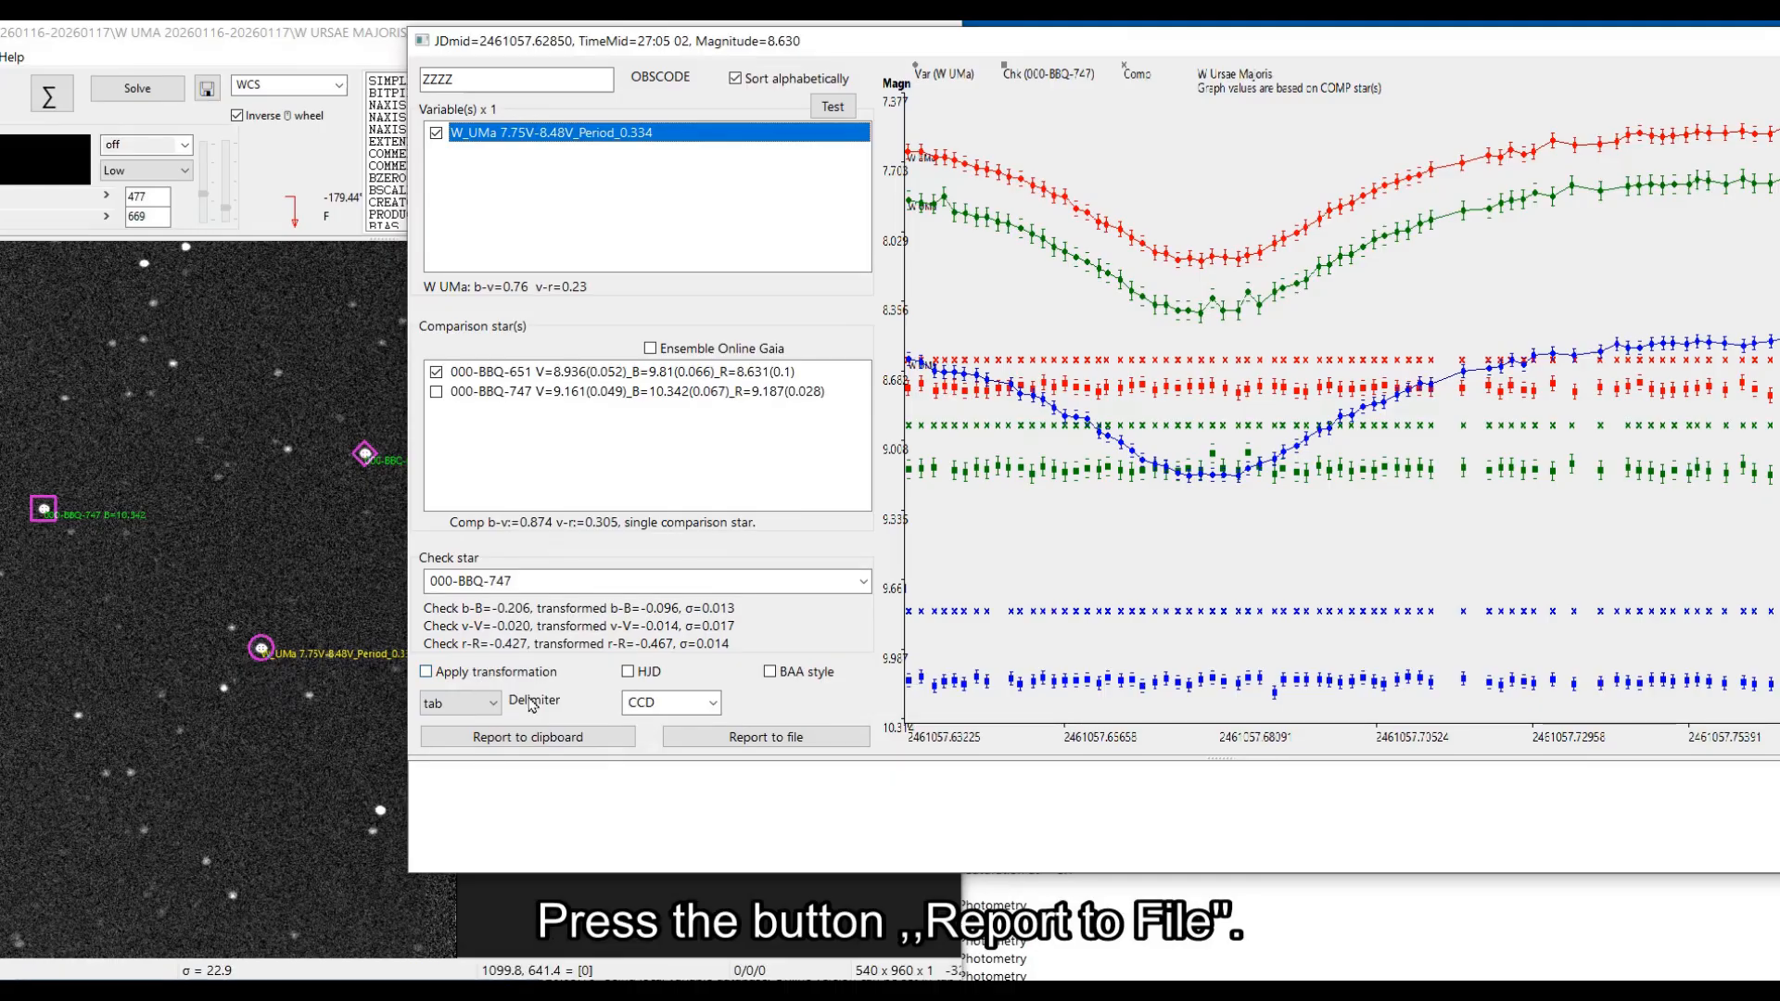
{"action": "left_click", "coordinate": [744, 739]}
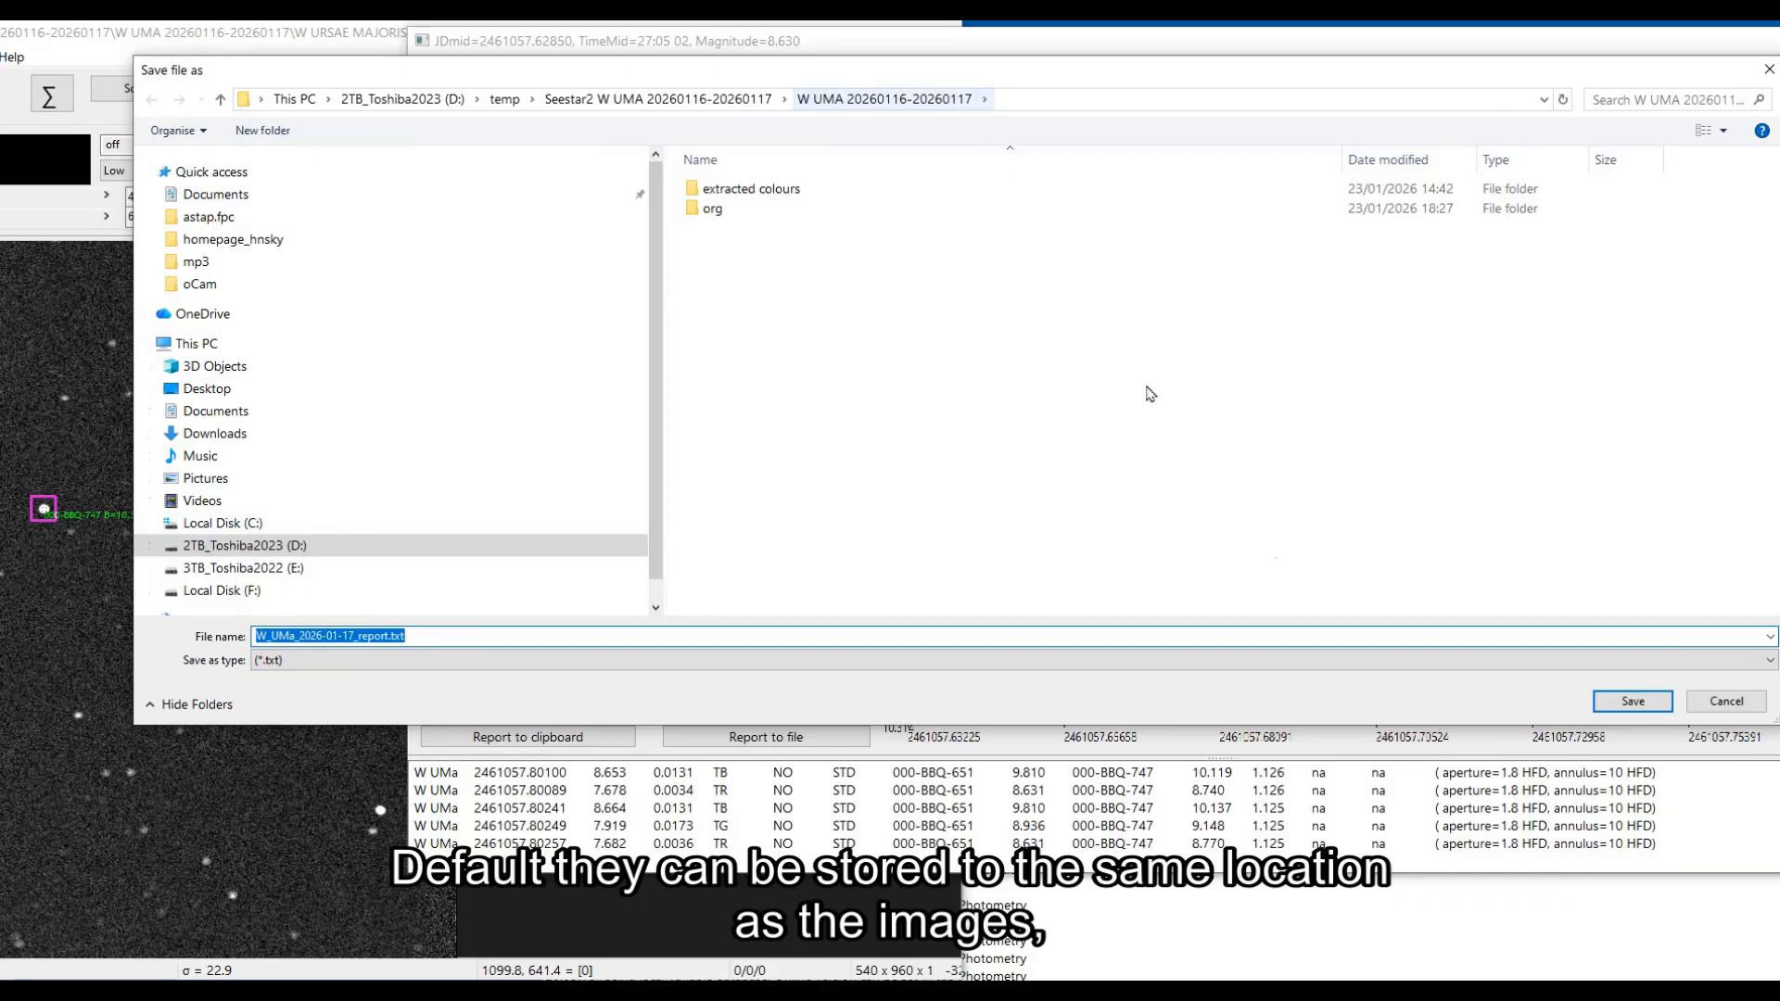
{"action": "left_click", "coordinate": [1633, 701]}
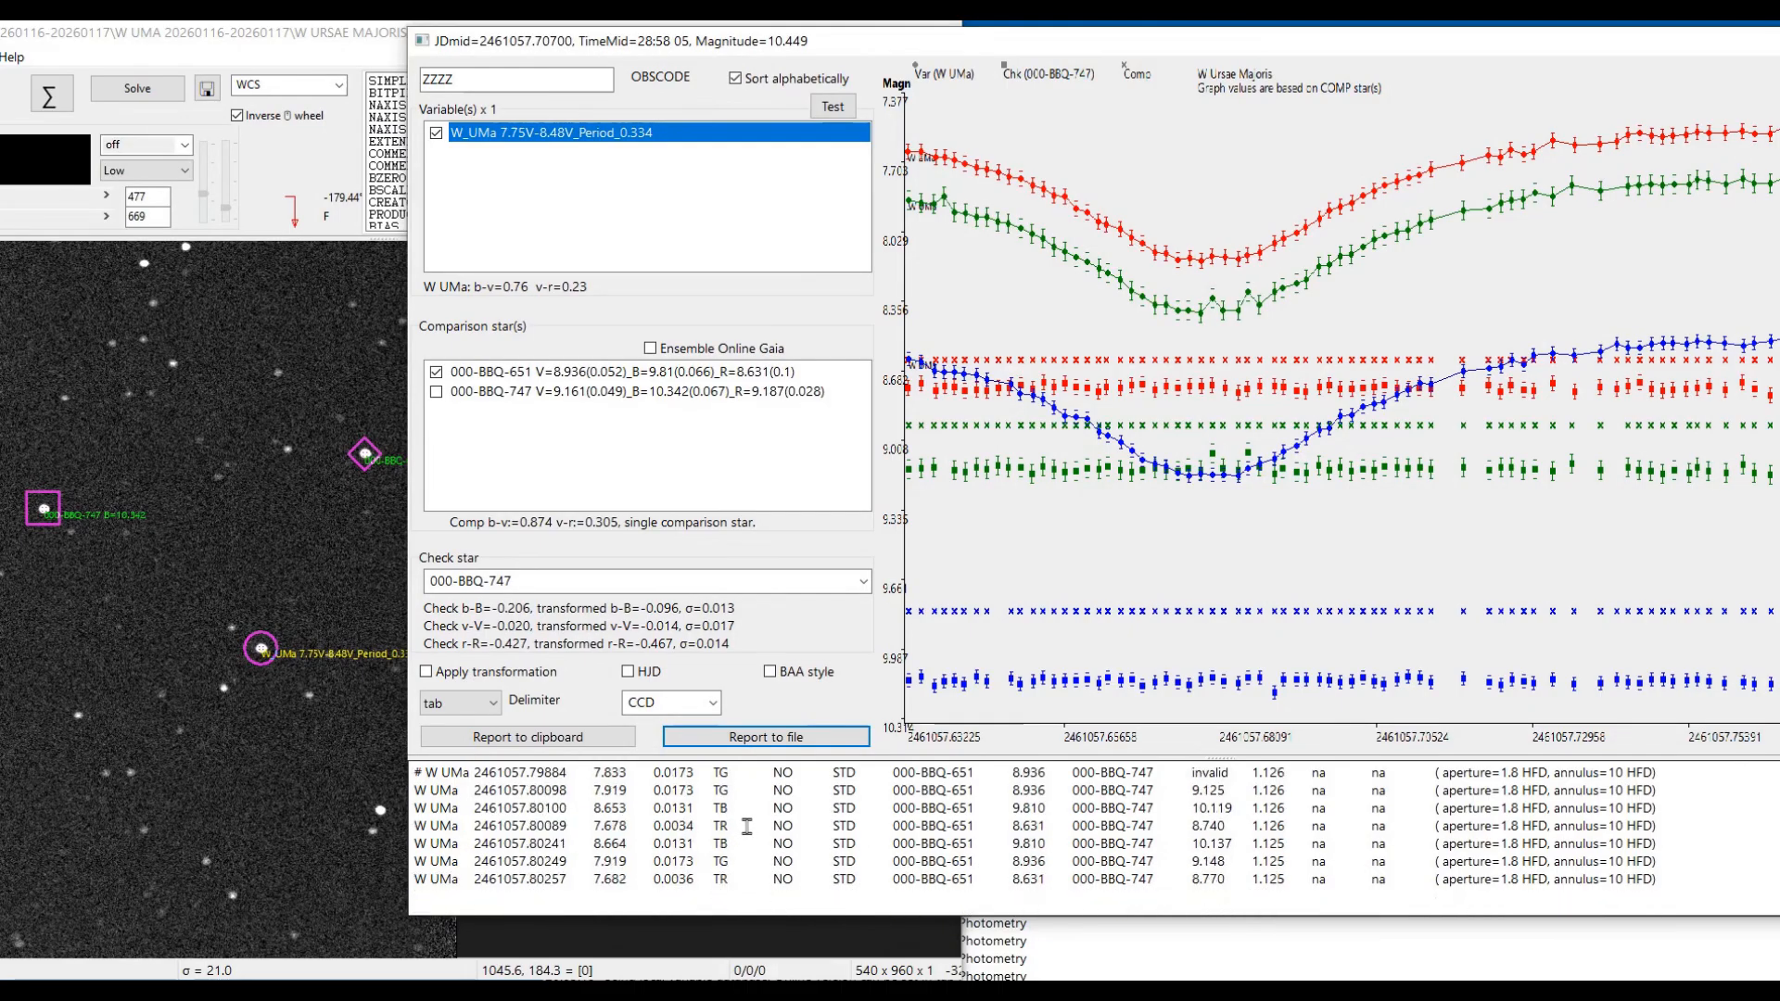
{"action": "scroll", "coordinate": [746, 826], "scroll_direction": "up", "scroll_amount": 2}
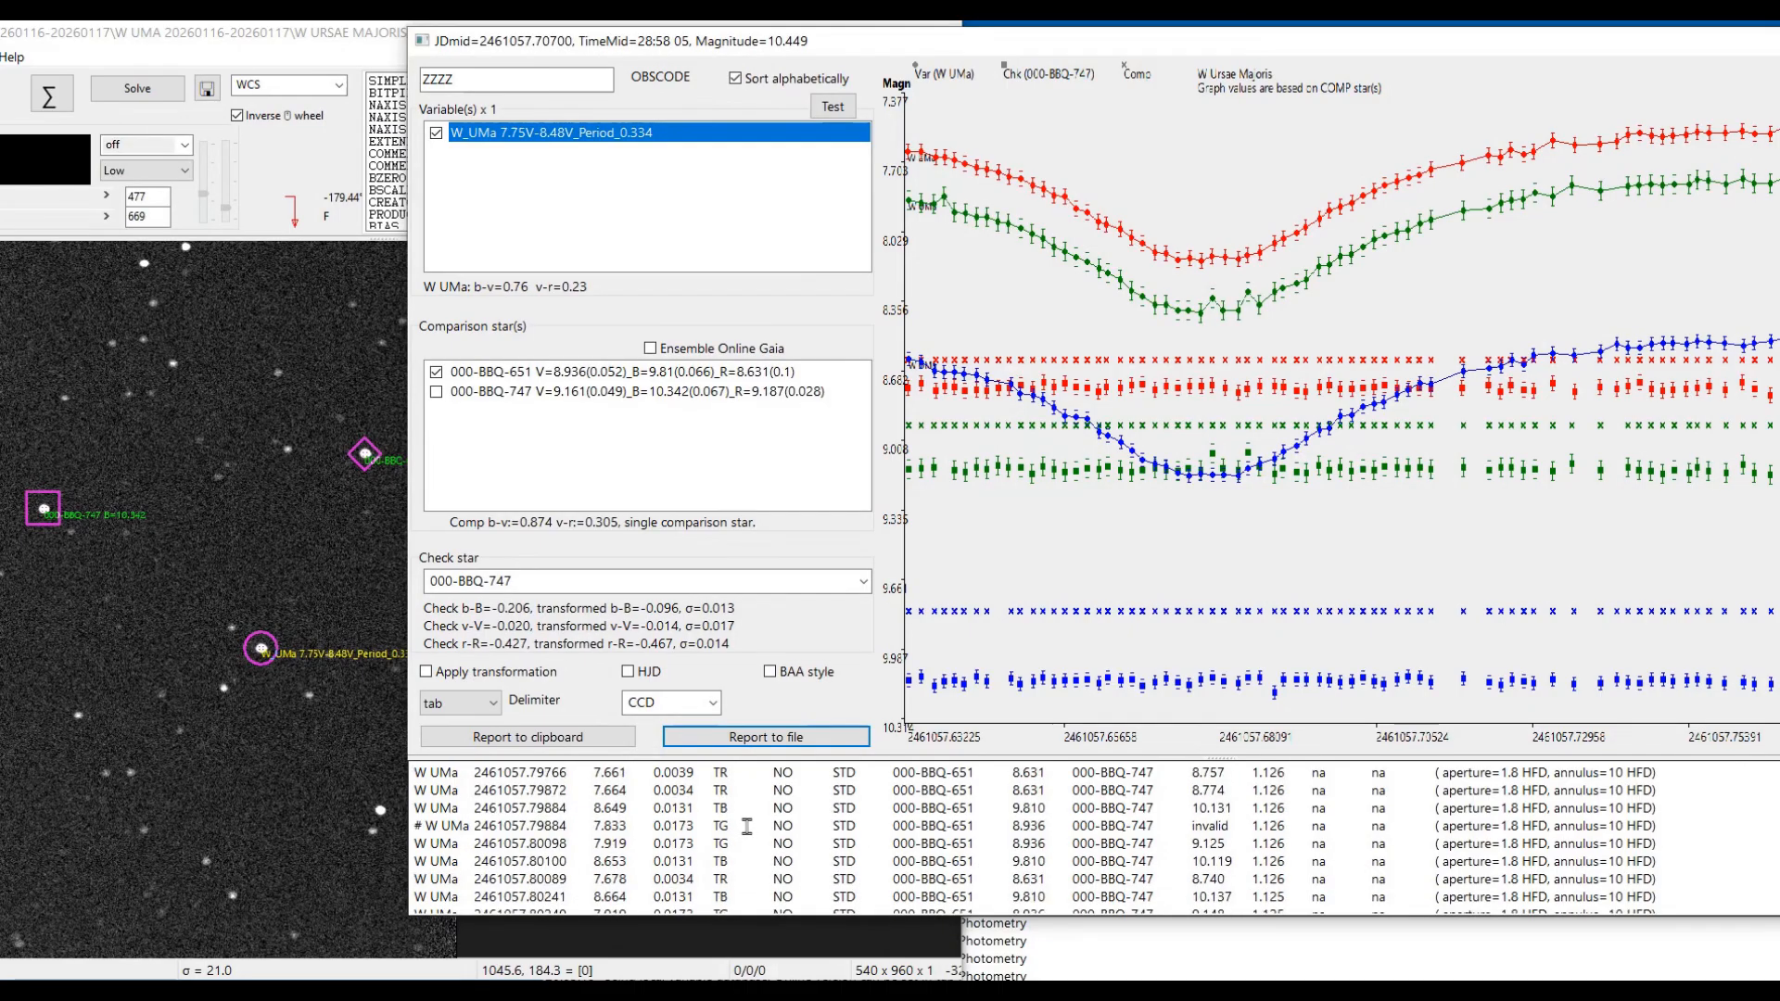
Step: Review the earlier rows of the generated AAVSO report for W UMa
{"action": "scroll", "coordinate": [746, 826], "scroll_direction": "up", "scroll_amount": 5}
{"action": "scroll", "coordinate": [746, 826], "scroll_direction": "up", "scroll_amount": 5}
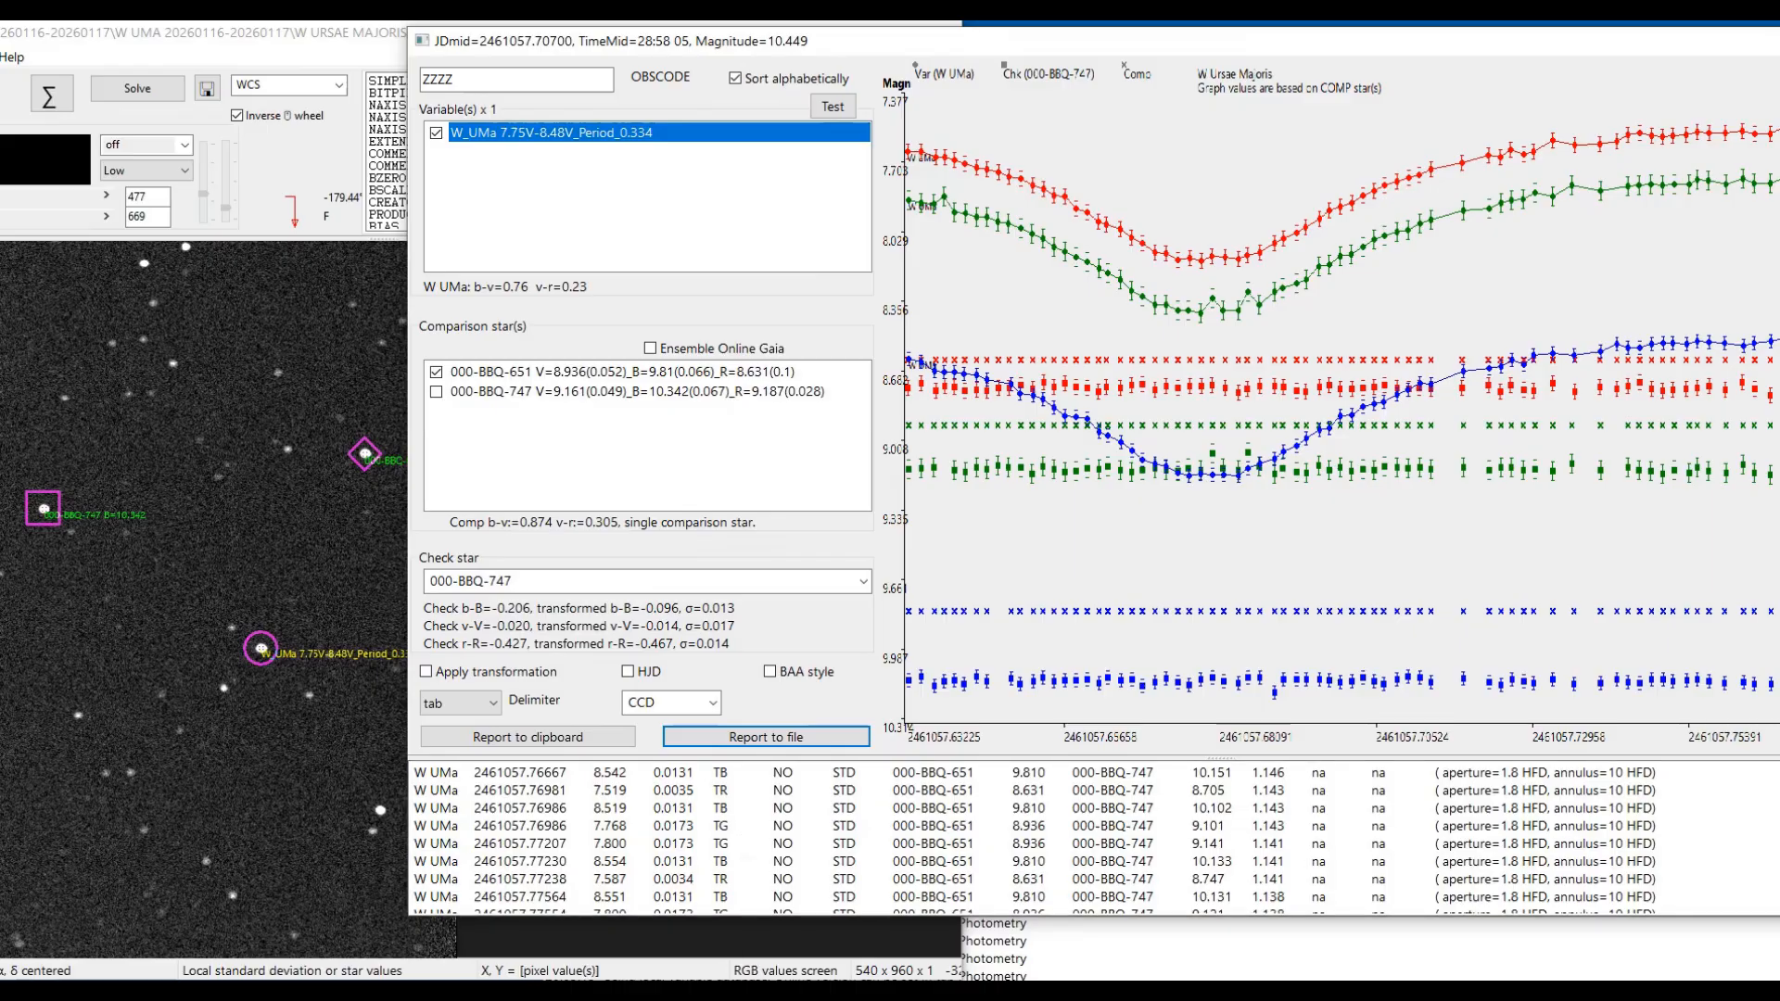
Step: Switch to the seestar.htm page in the browser and review checklist items 1 and 2 on 10-second exposures, HFD and loading files
{"action": "mouse_move", "coordinate": [1029, 994]}
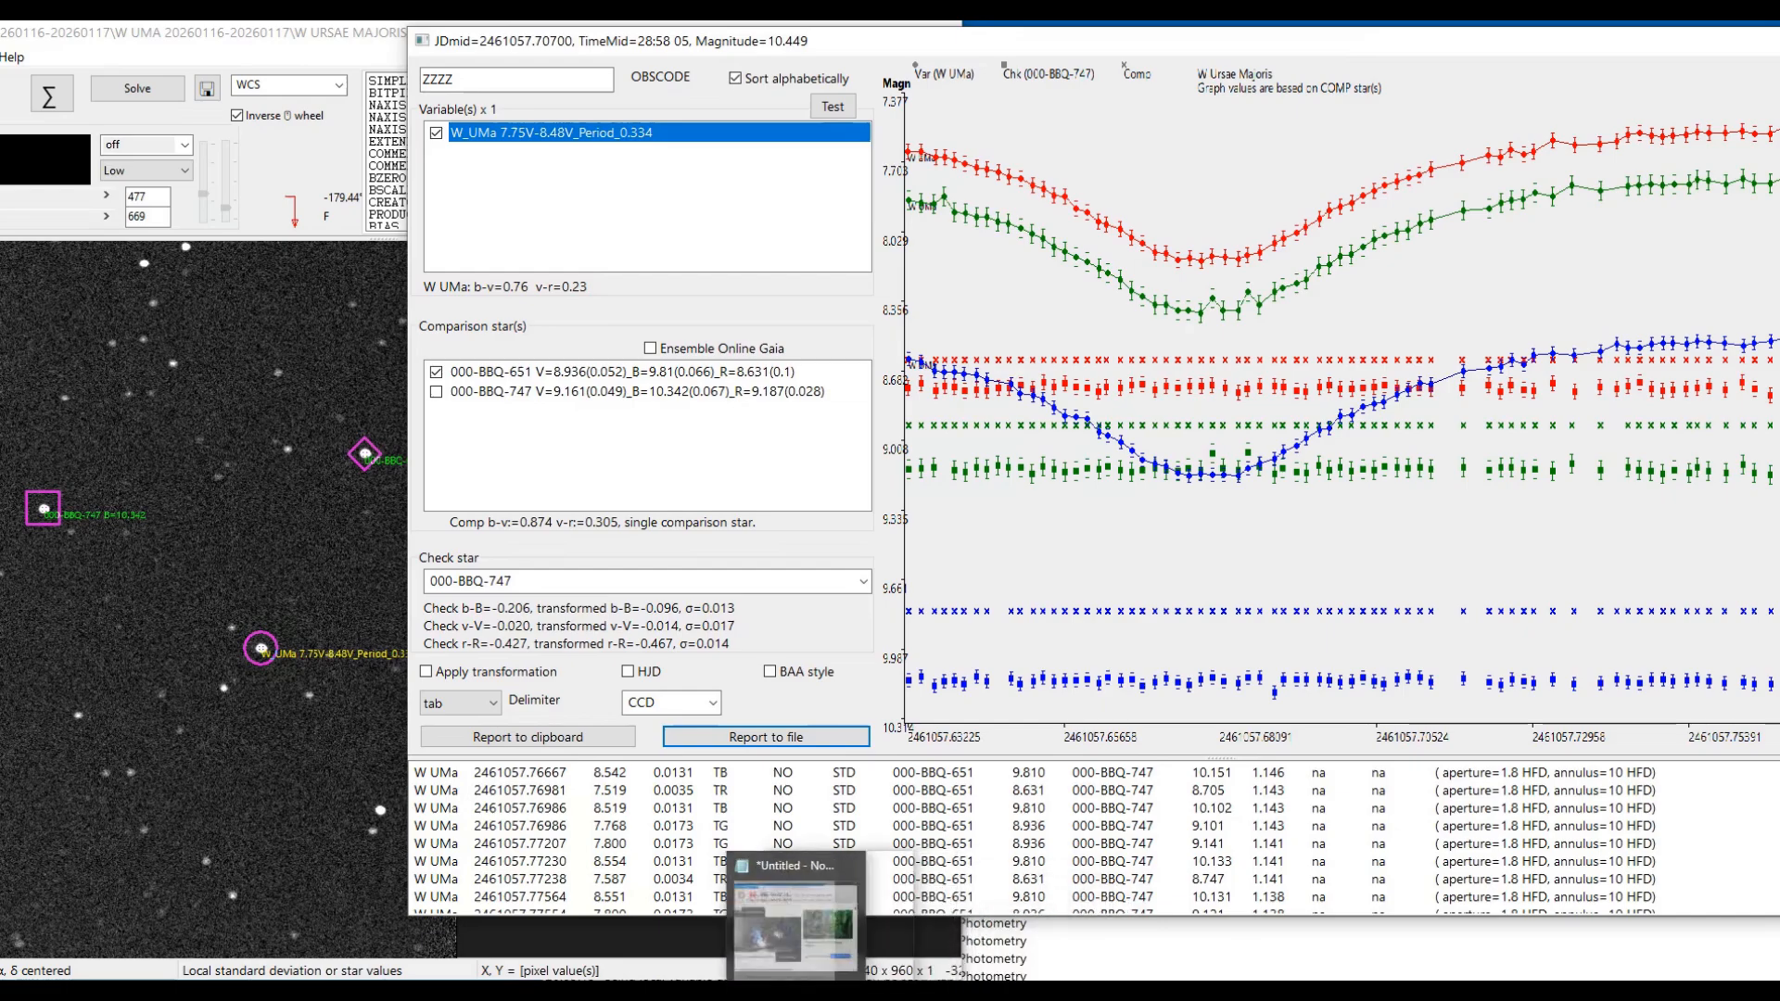
{"action": "left_click", "coordinate": [571, 992]}
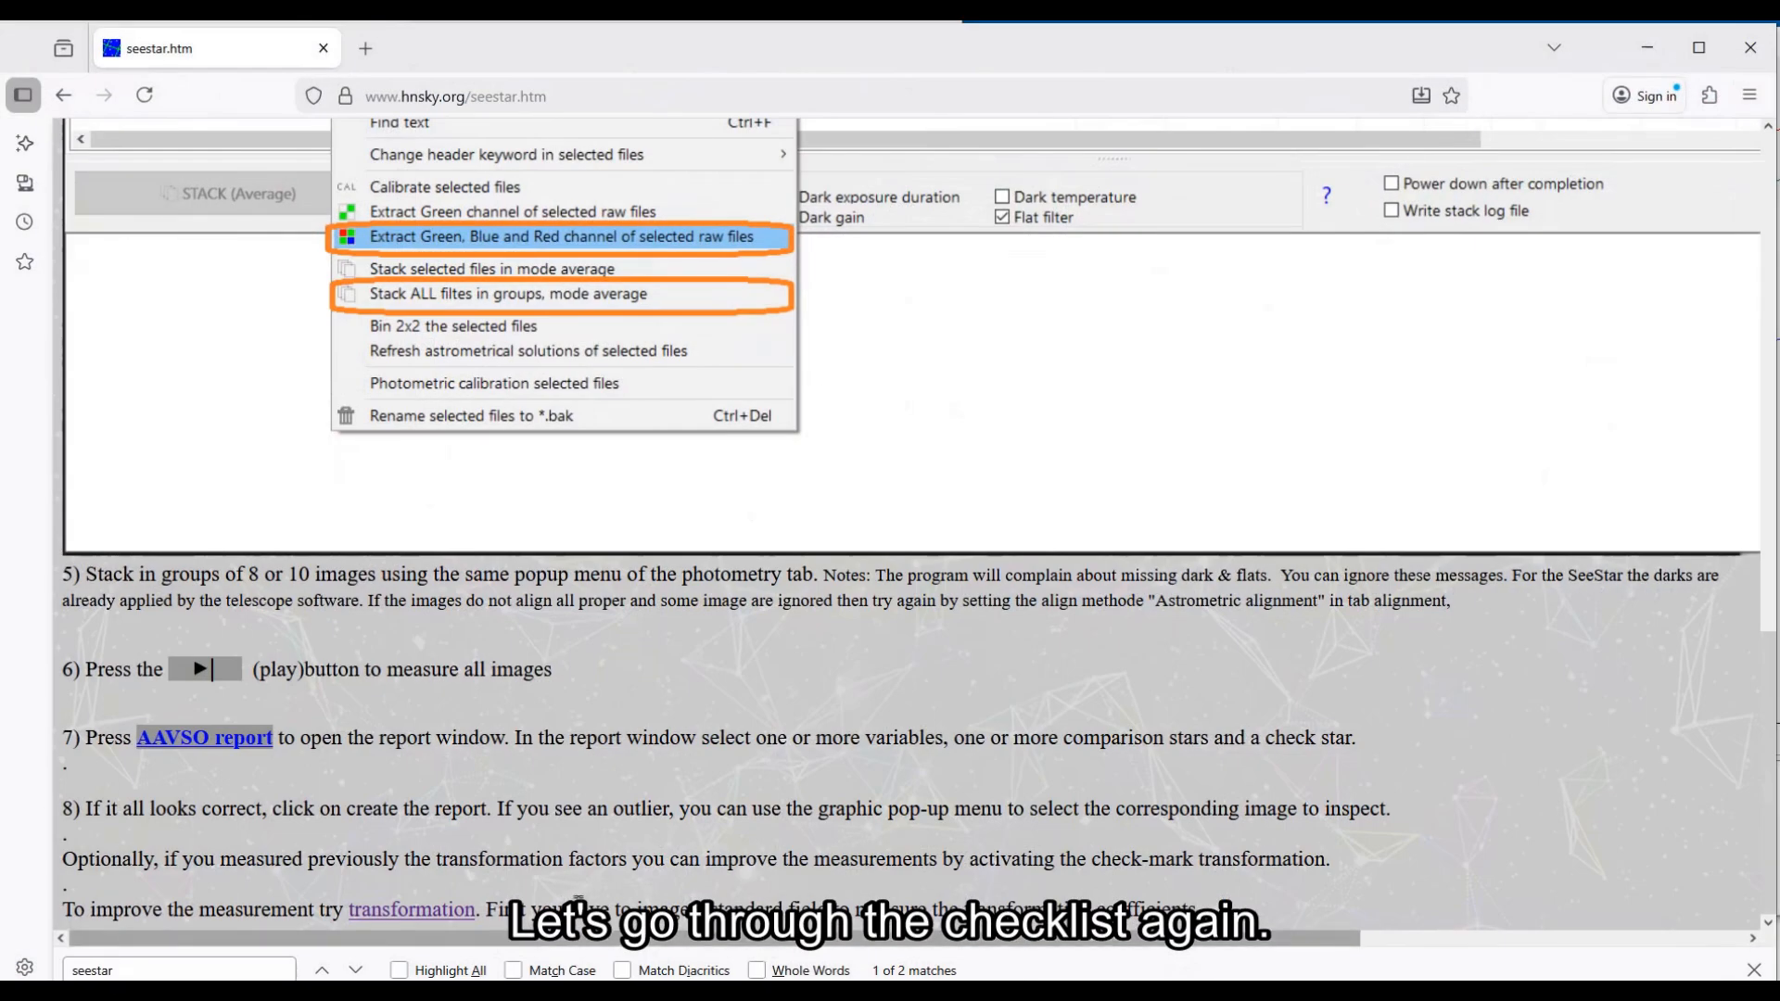
{"action": "scroll", "coordinate": [539, 746], "scroll_direction": "up", "scroll_amount": 2}
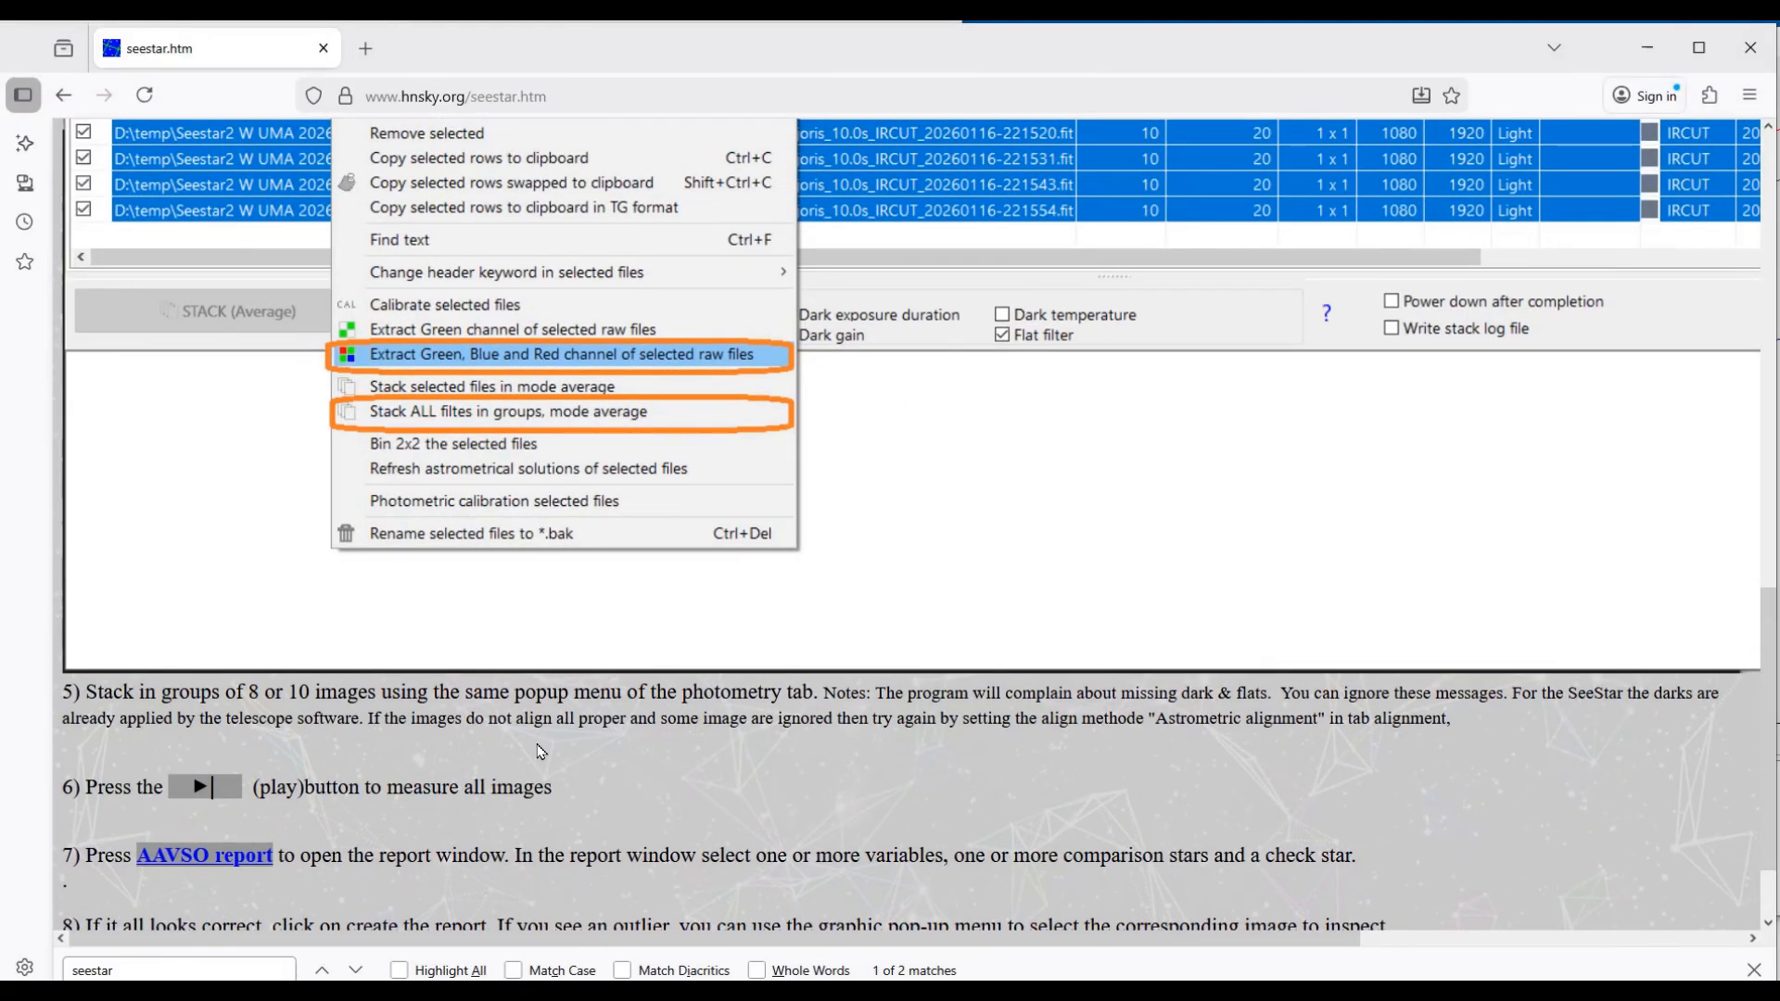
{"action": "scroll", "coordinate": [542, 751], "scroll_direction": "up", "scroll_amount": 3}
{"action": "scroll", "coordinate": [539, 751], "scroll_direction": "up", "scroll_amount": 6}
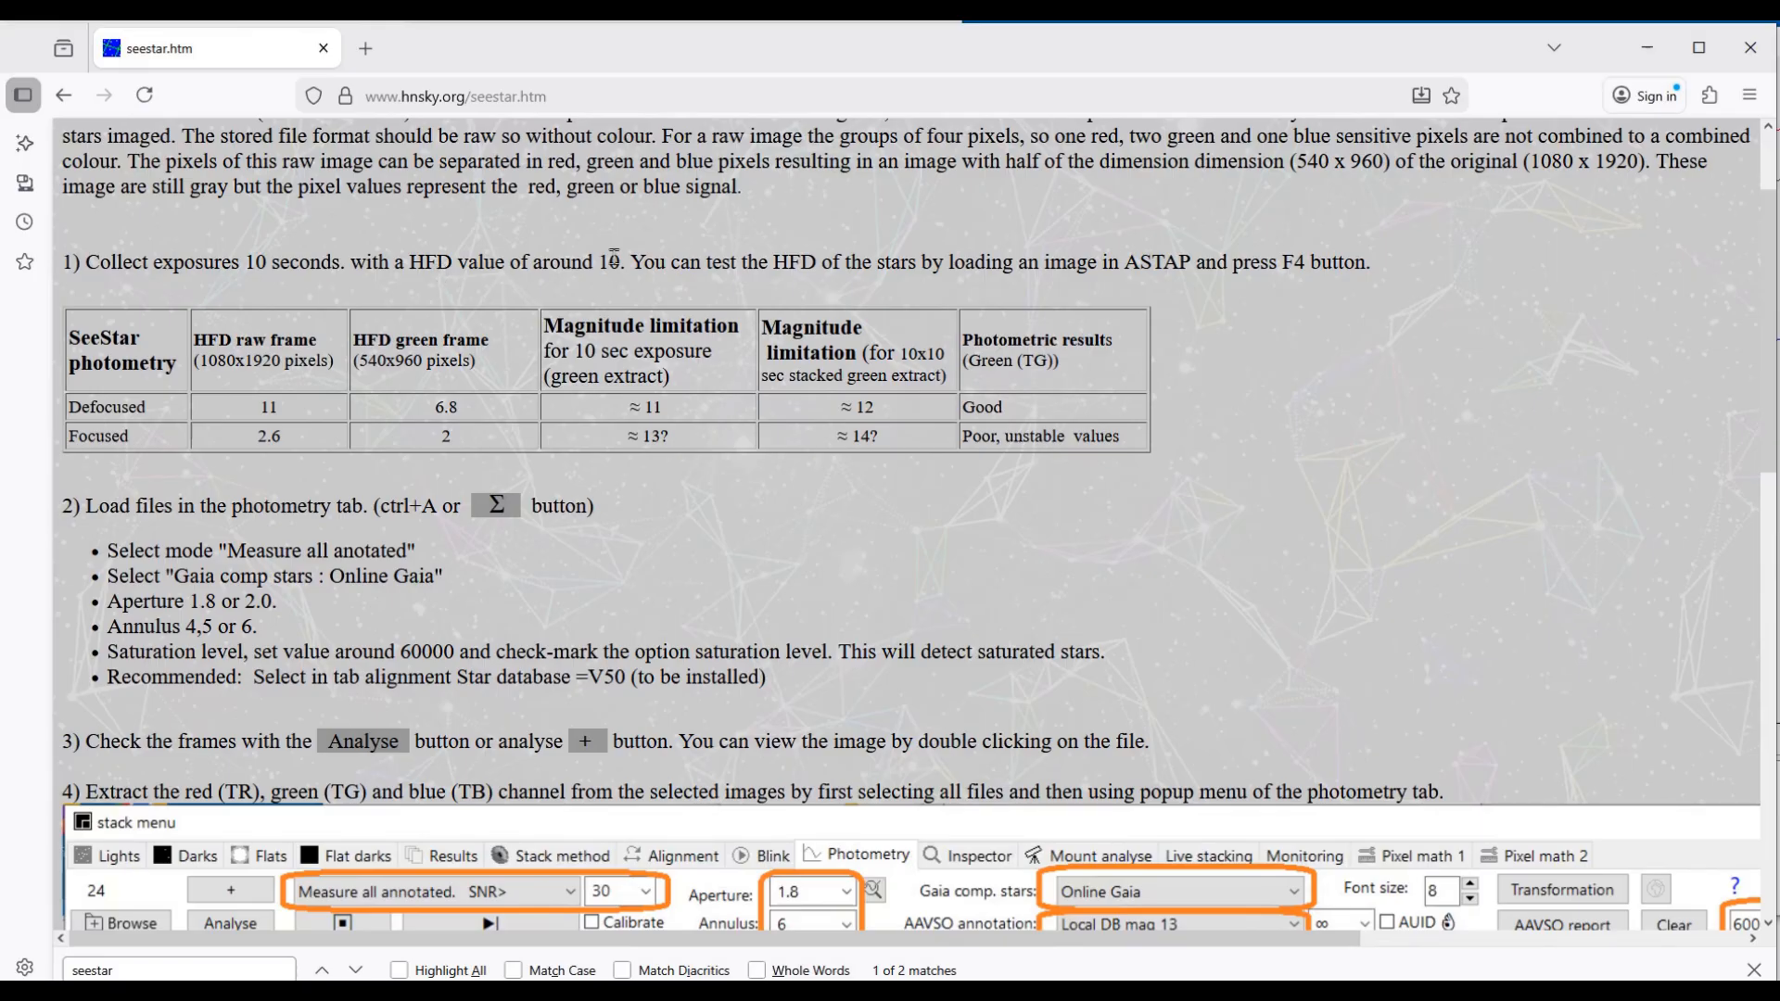
{"action": "left_click_drag", "start_coordinate": [644, 263], "coordinate": [392, 262]}
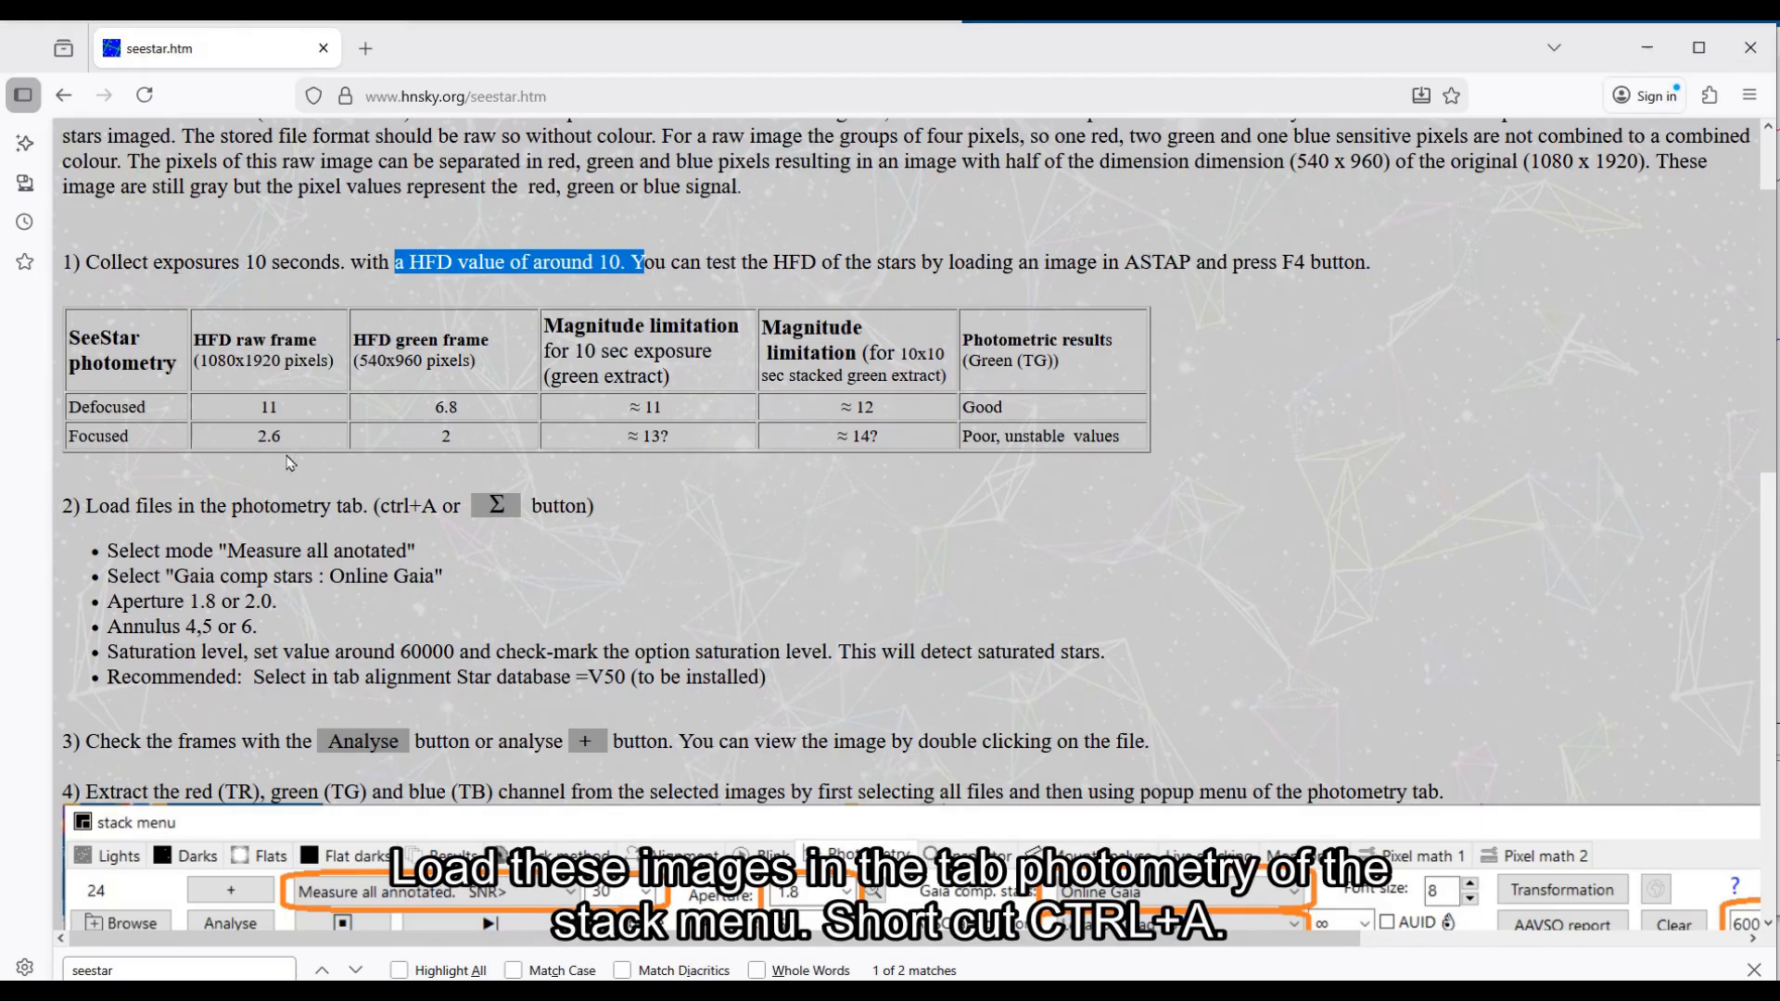
{"action": "left_click", "coordinate": [293, 481]}
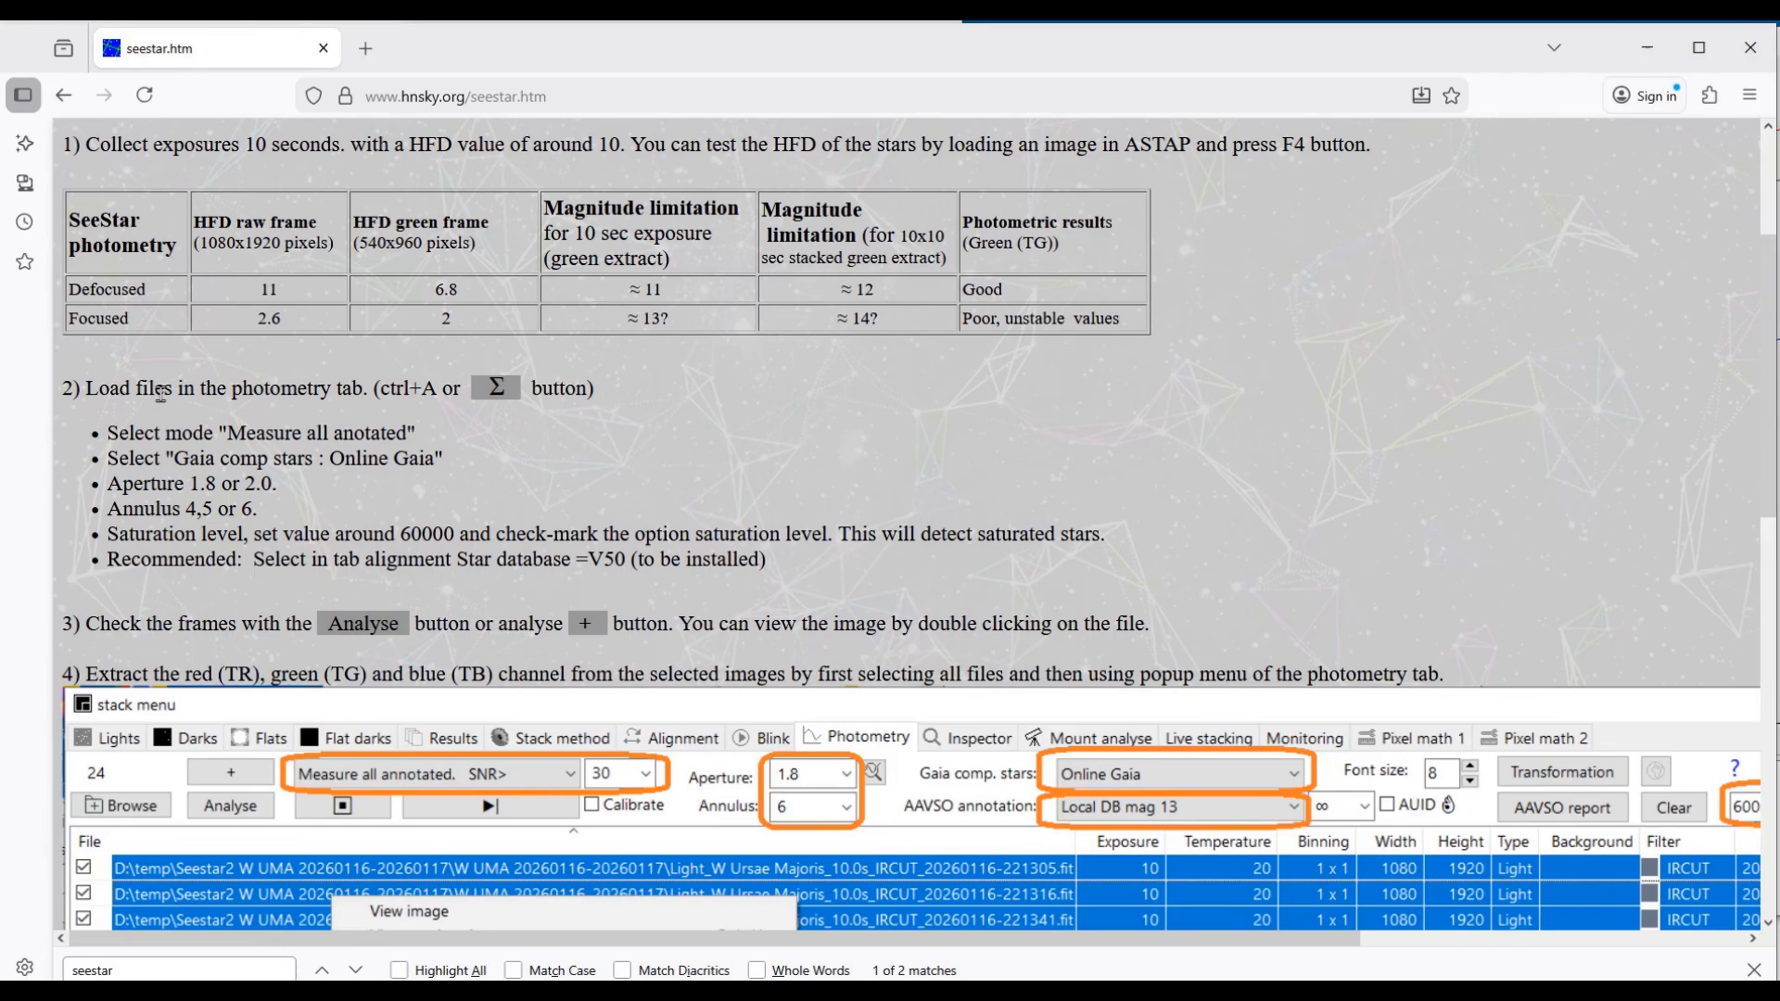
Step: Read checklist items 3 to 6 on checking frames, extracting the colour channels, stacking in groups and measuring all images
{"action": "scroll", "coordinate": [185, 516], "scroll_direction": "down", "scroll_amount": 2}
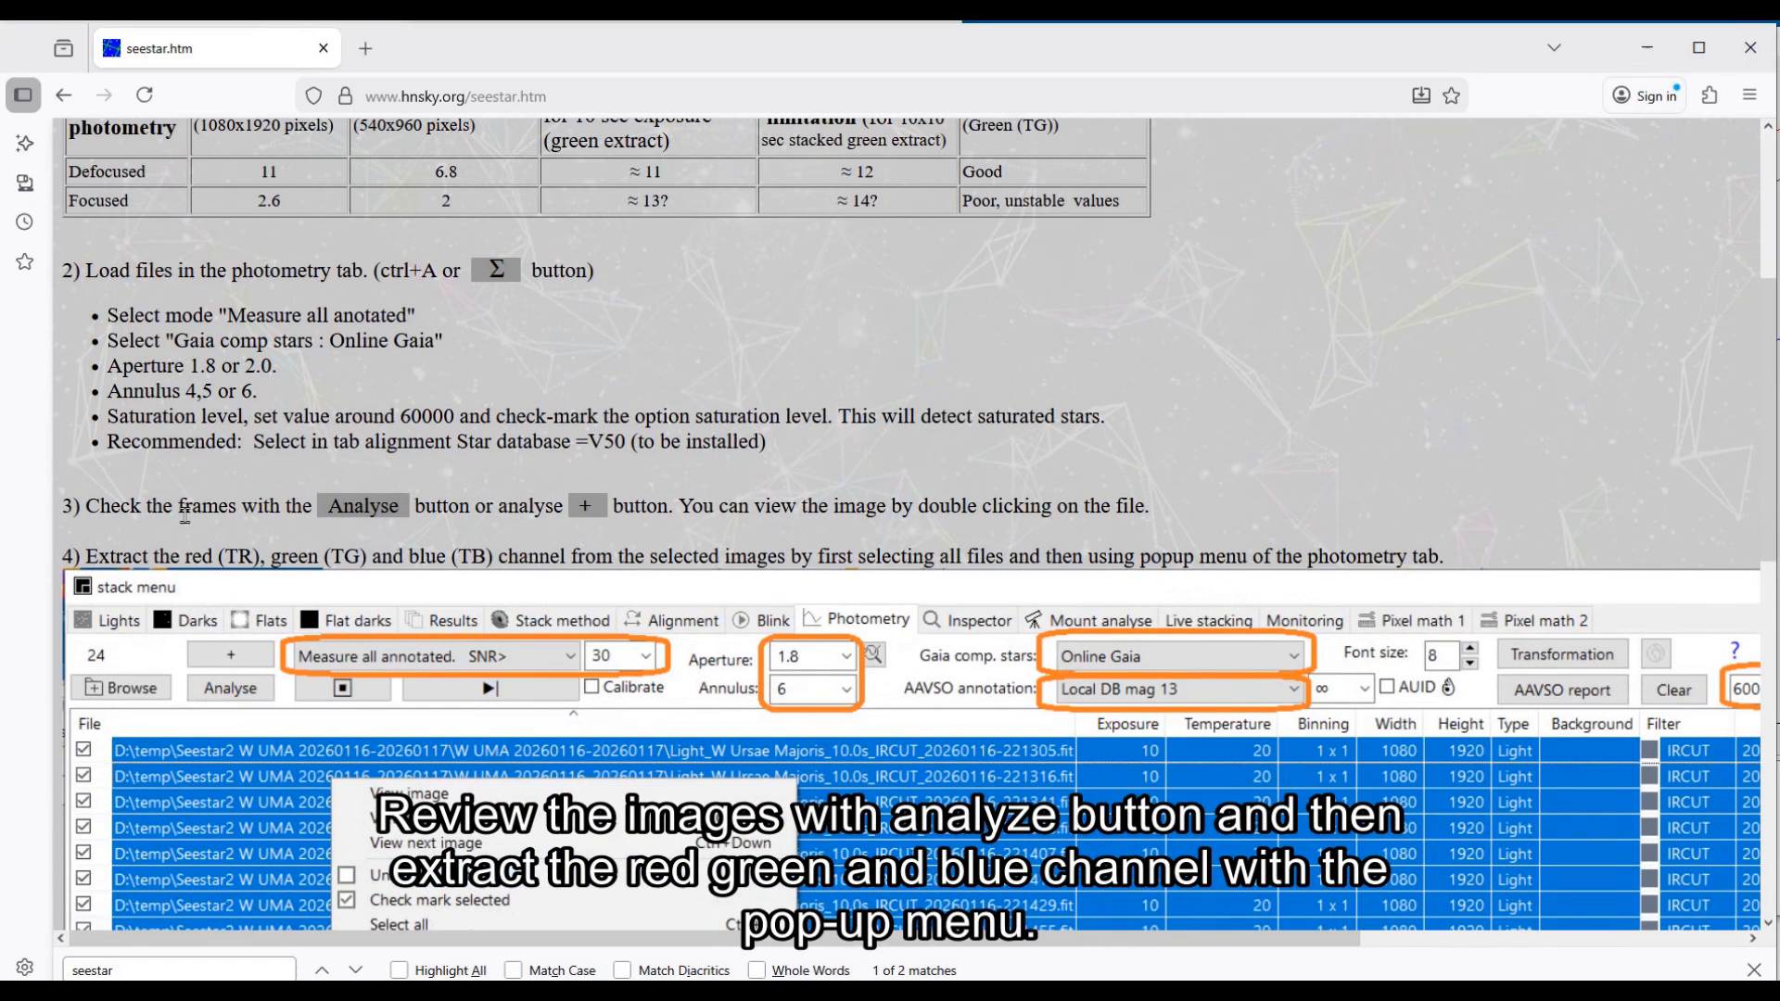
{"action": "left_click_drag", "start_coordinate": [490, 527], "coordinate": [225, 532]}
{"action": "scroll", "coordinate": [225, 532], "scroll_direction": "down", "scroll_amount": 3}
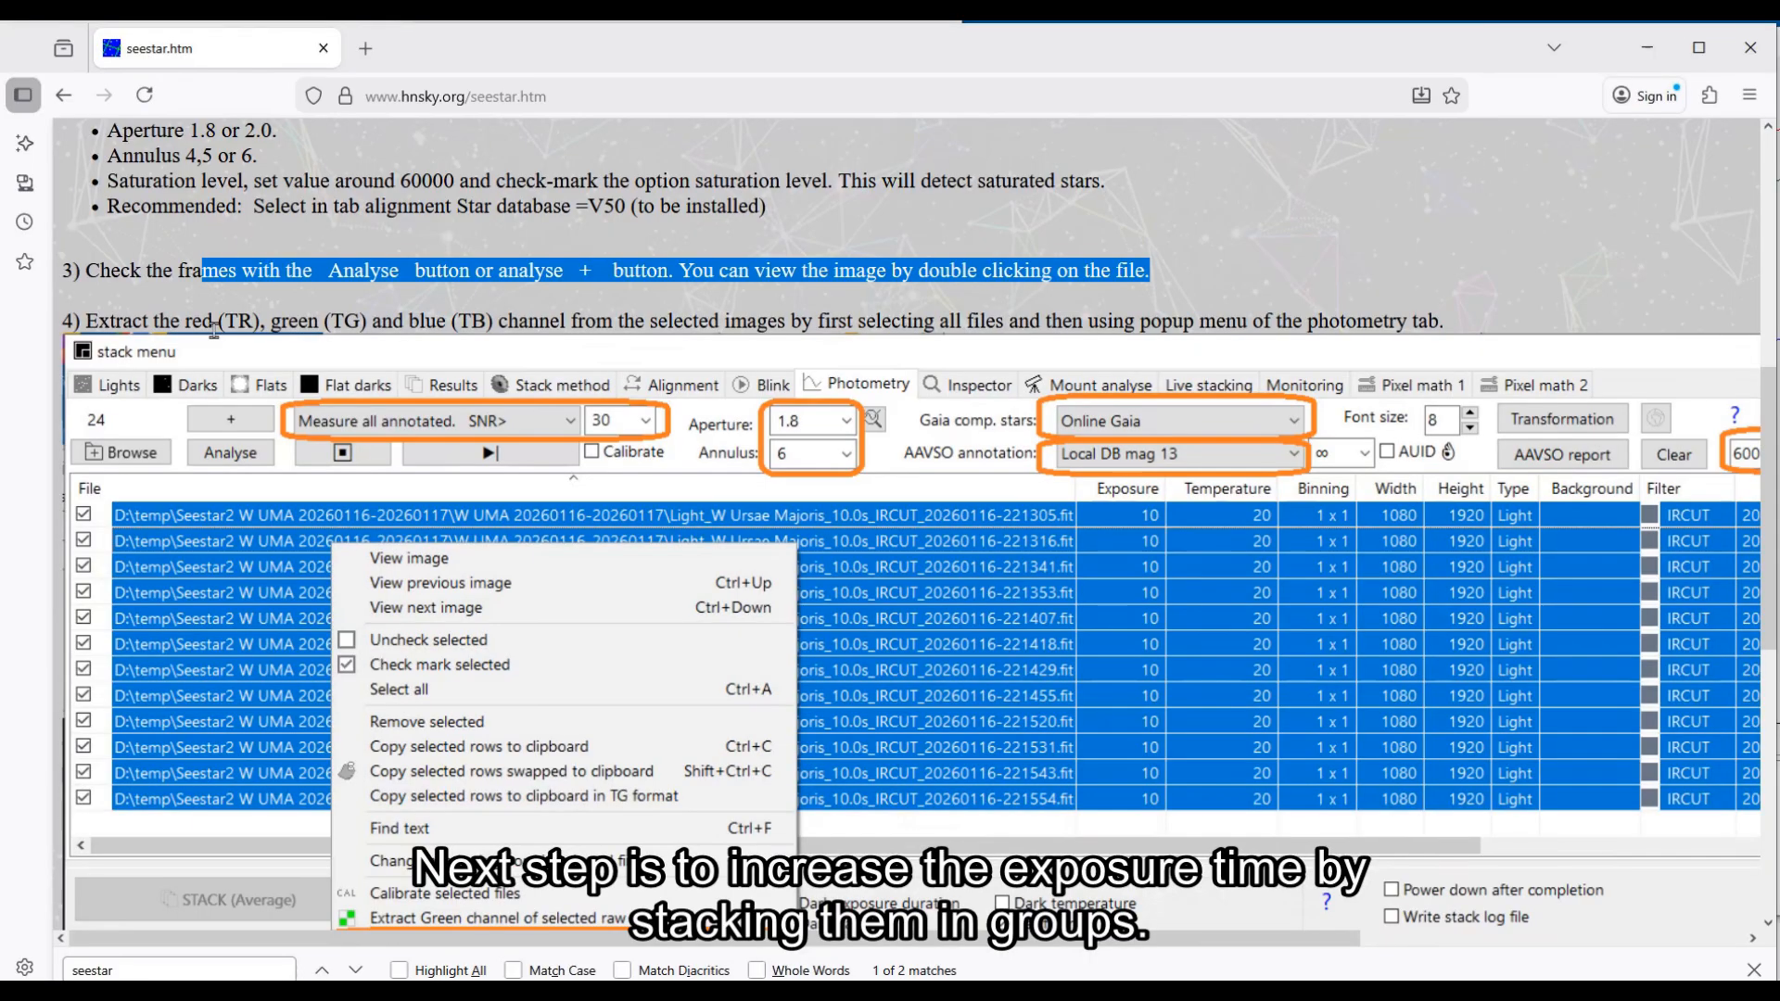
{"action": "scroll", "coordinate": [213, 331], "scroll_direction": "down", "scroll_amount": 6}
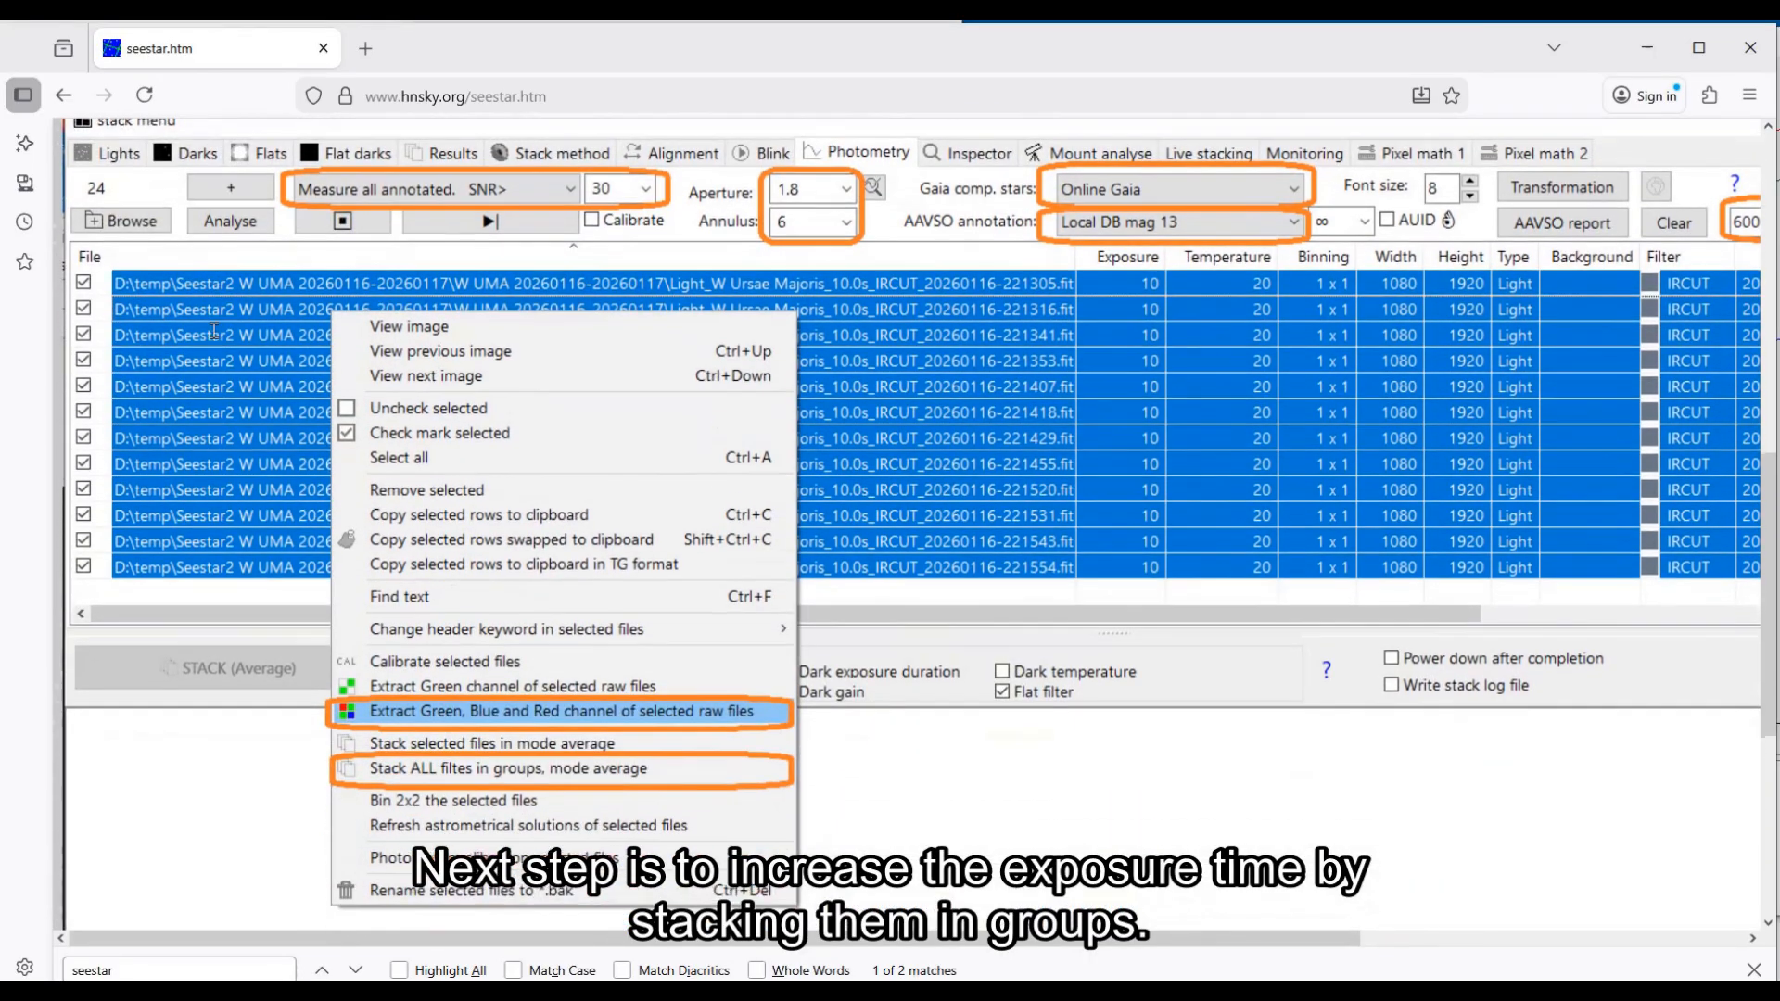
{"action": "scroll", "coordinate": [215, 338], "scroll_direction": "down", "scroll_amount": 2}
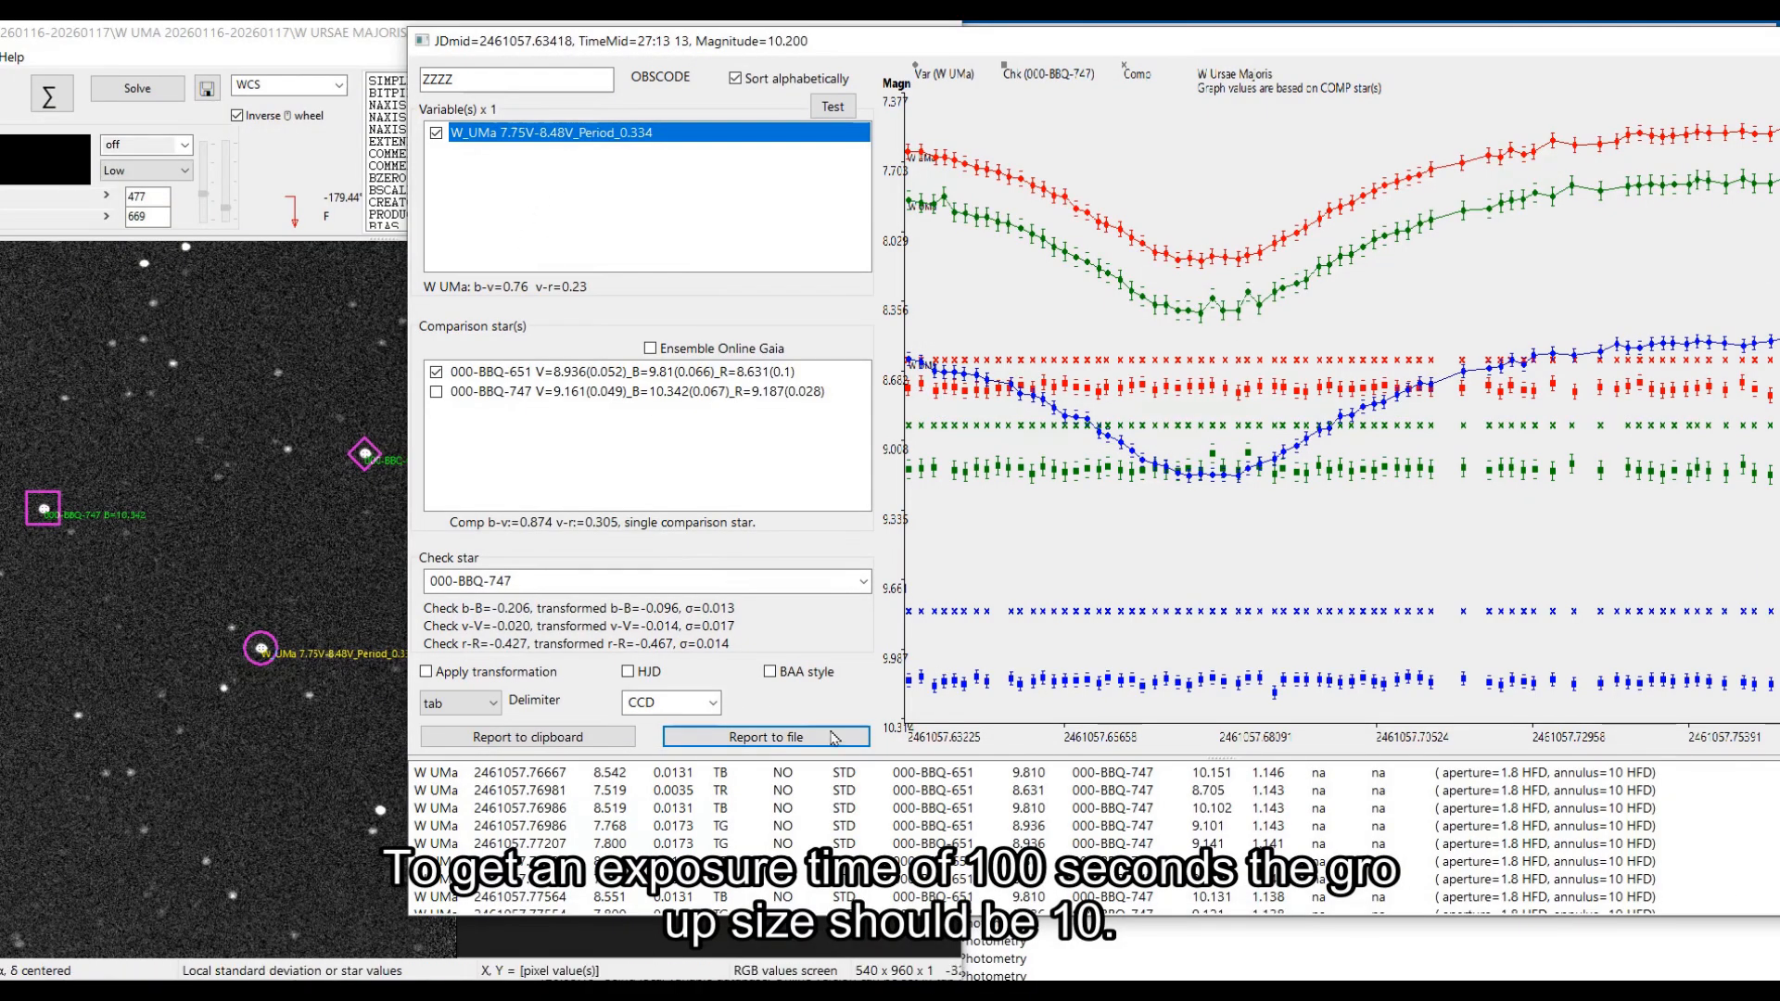
{"action": "left_click", "coordinate": [1045, 945]}
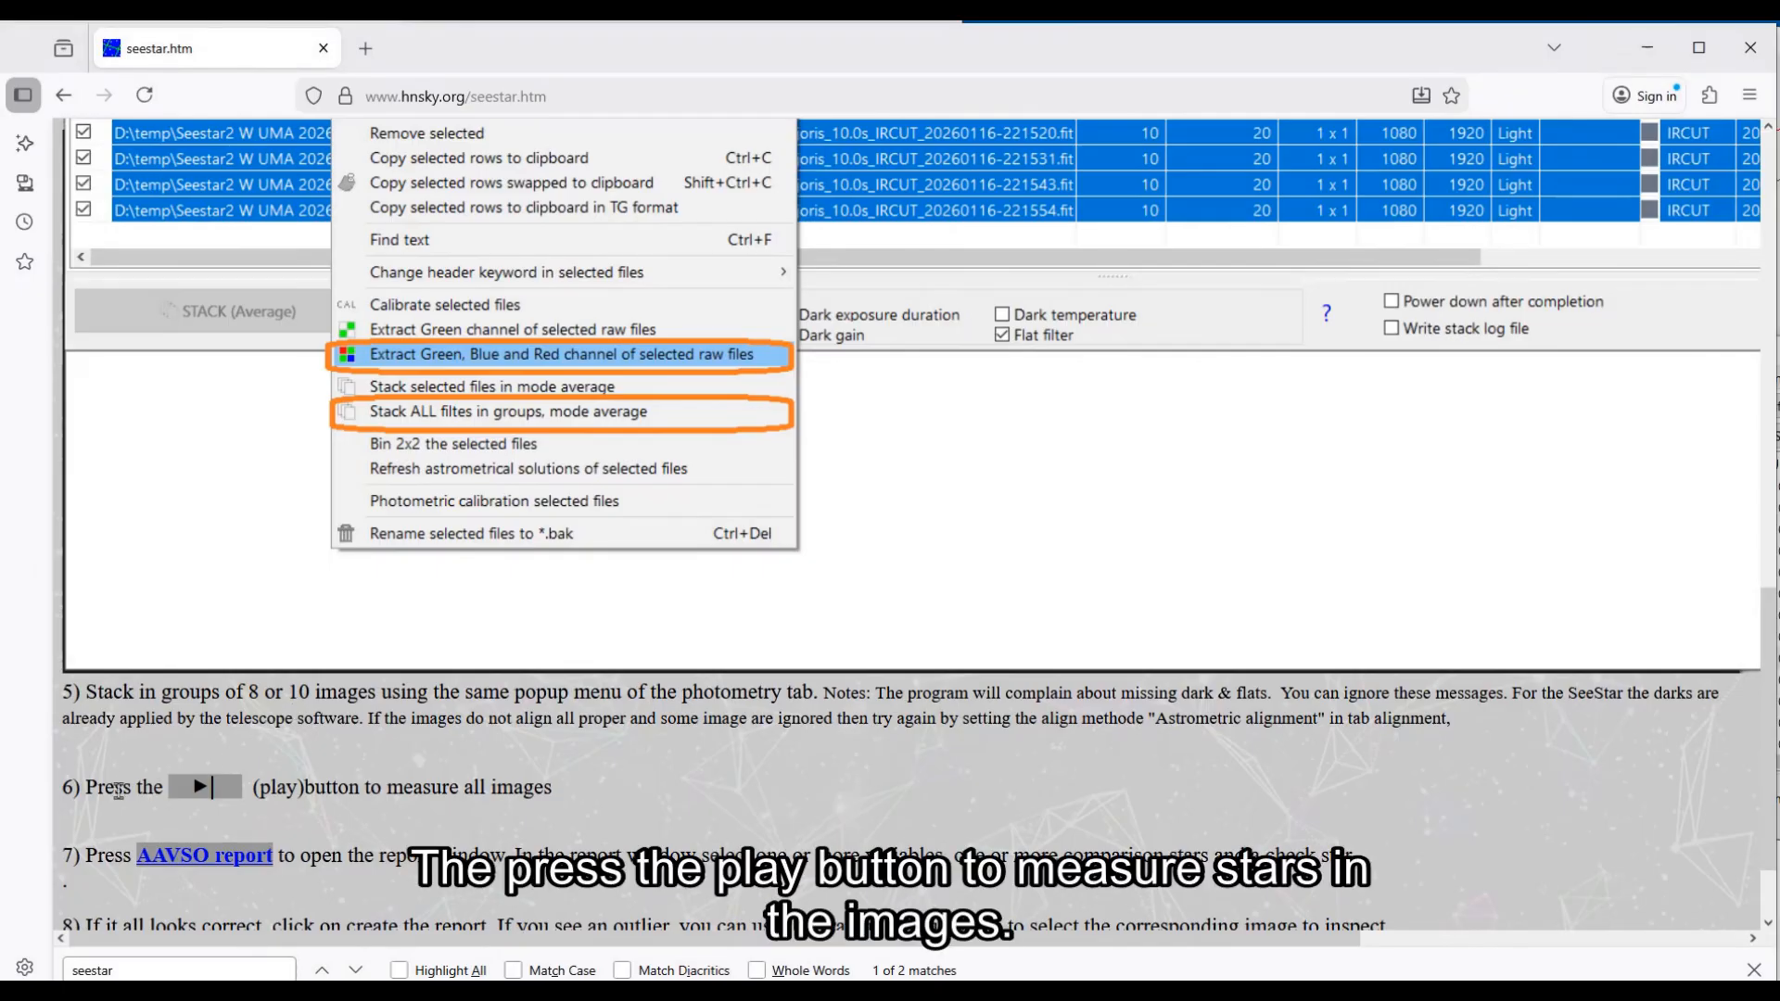
{"action": "left_click_drag", "start_coordinate": [105, 786], "coordinate": [504, 813]}
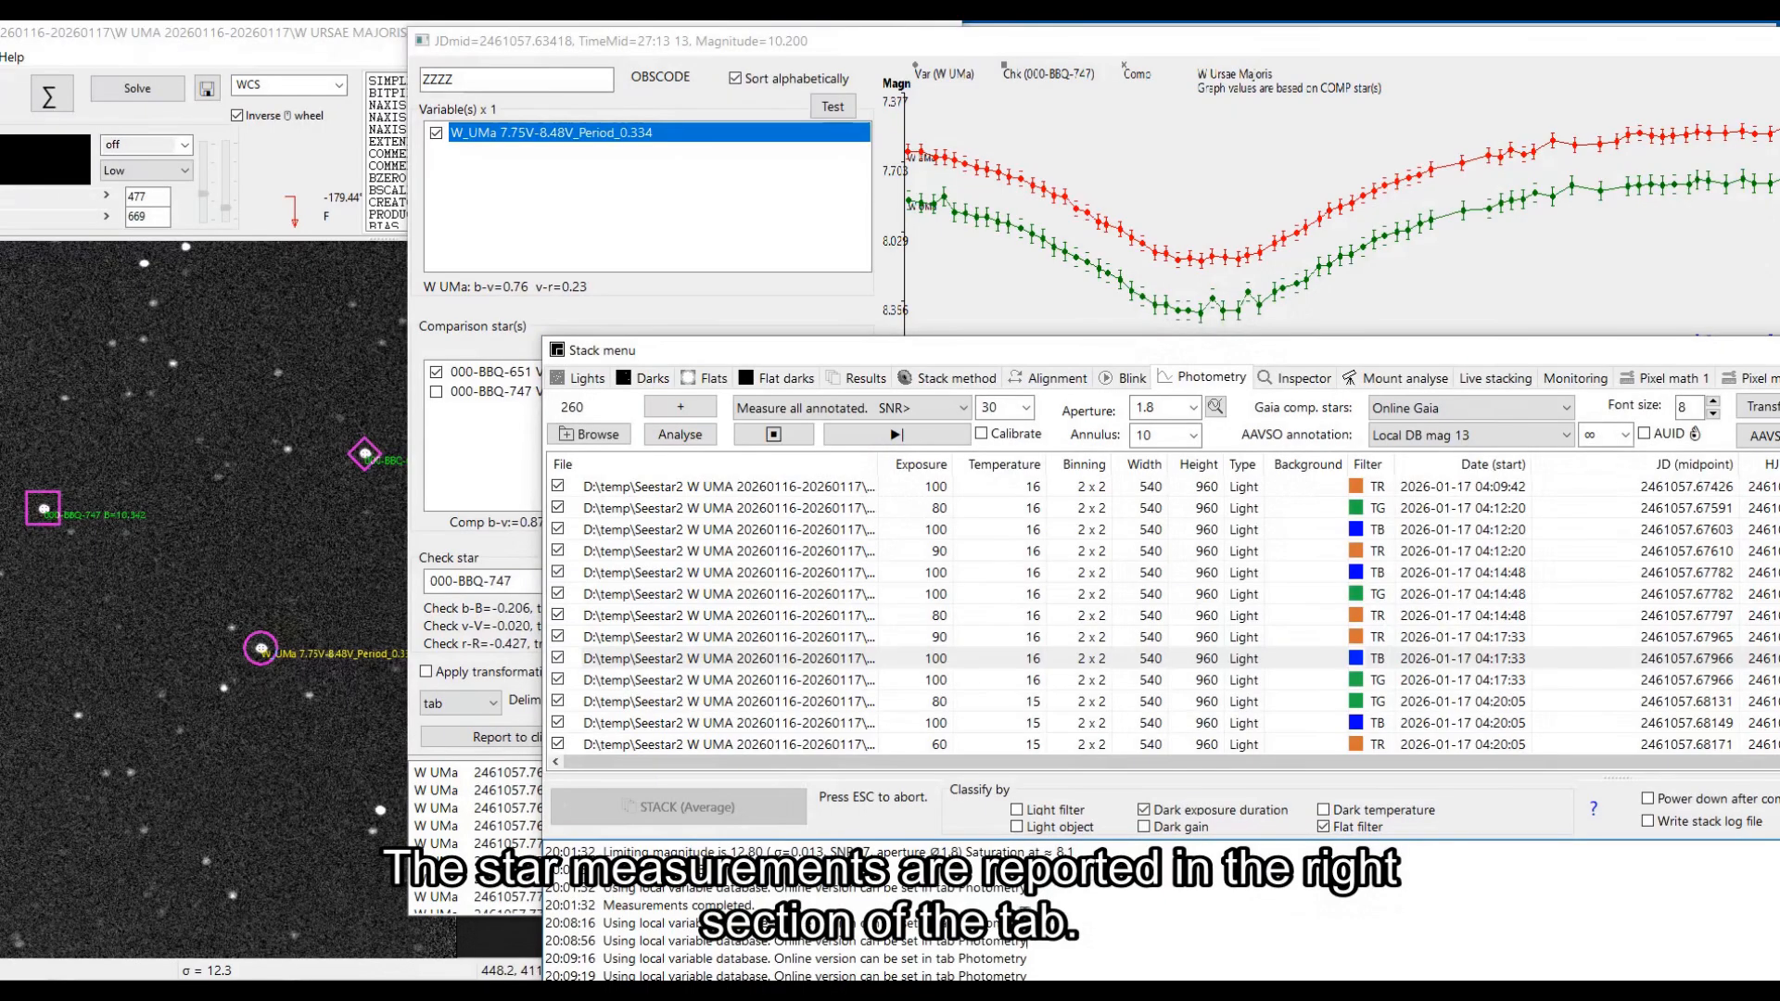
Step: Reposition ASTAP's Stack menu to examine the photometry list's measurement columns, and return to the browser checklist's items 7 and 8
{"action": "left_click_drag", "start_coordinate": [938, 350], "coordinate": [457, 301]}
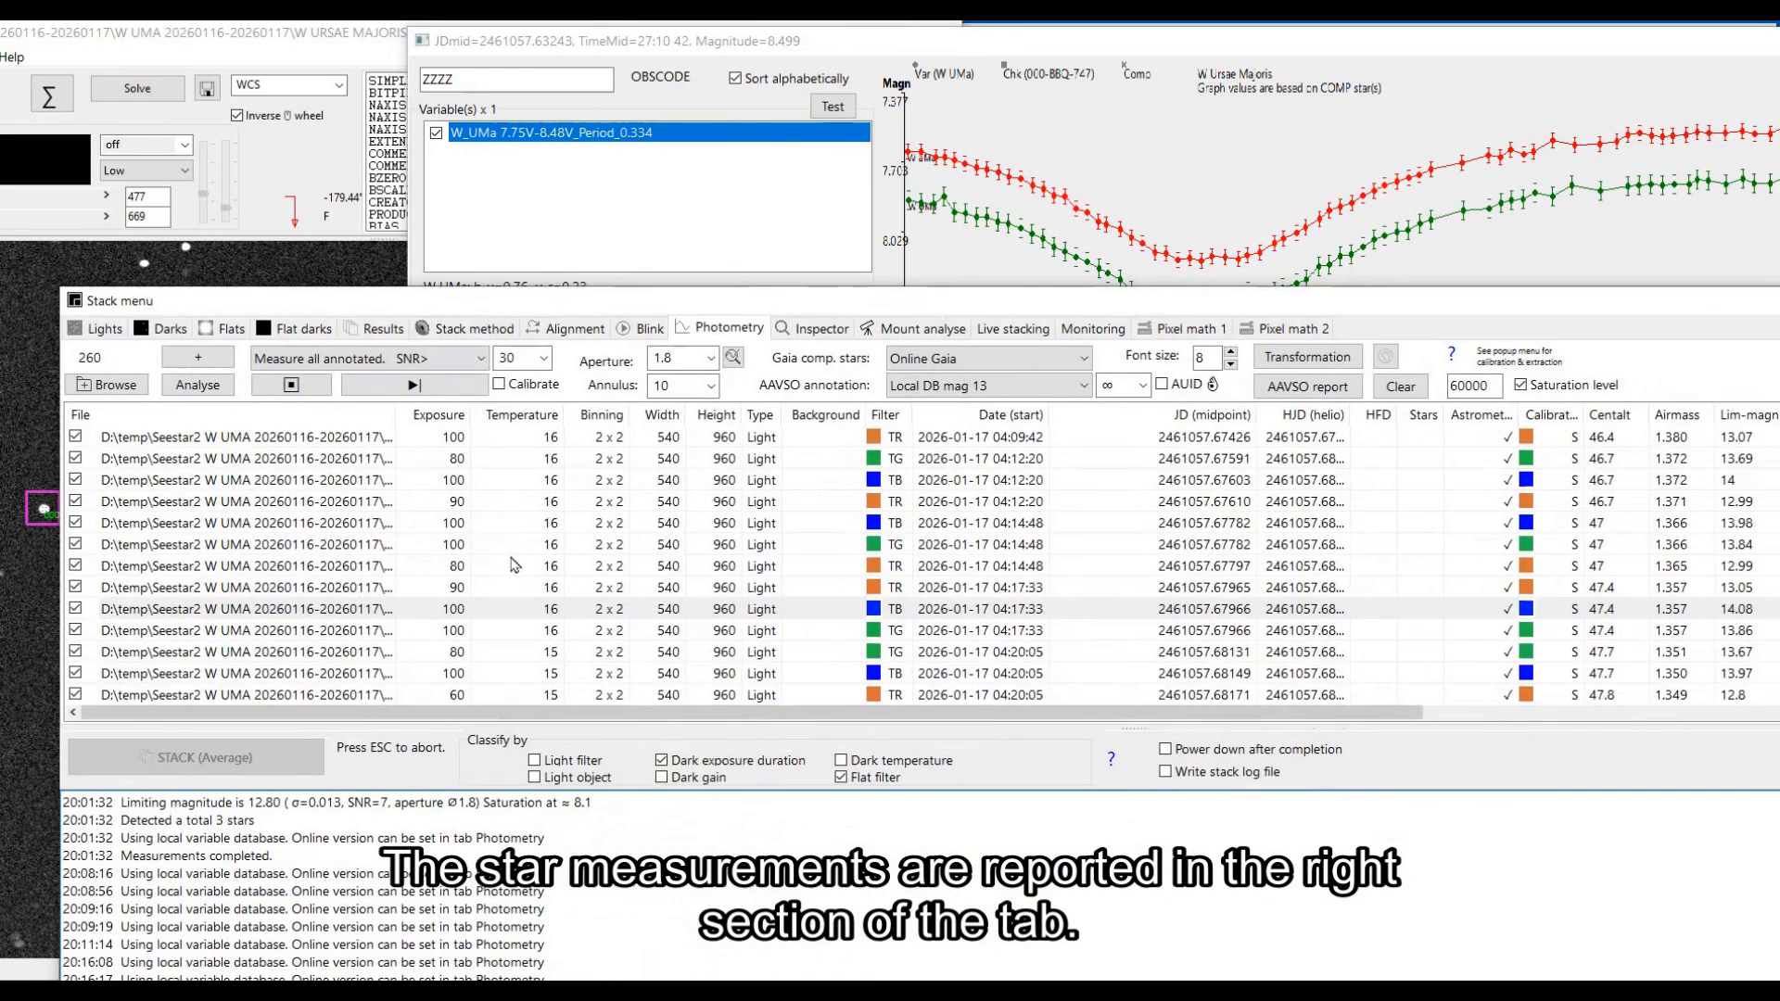
{"action": "left_click_drag", "start_coordinate": [563, 715], "coordinate": [1376, 683]}
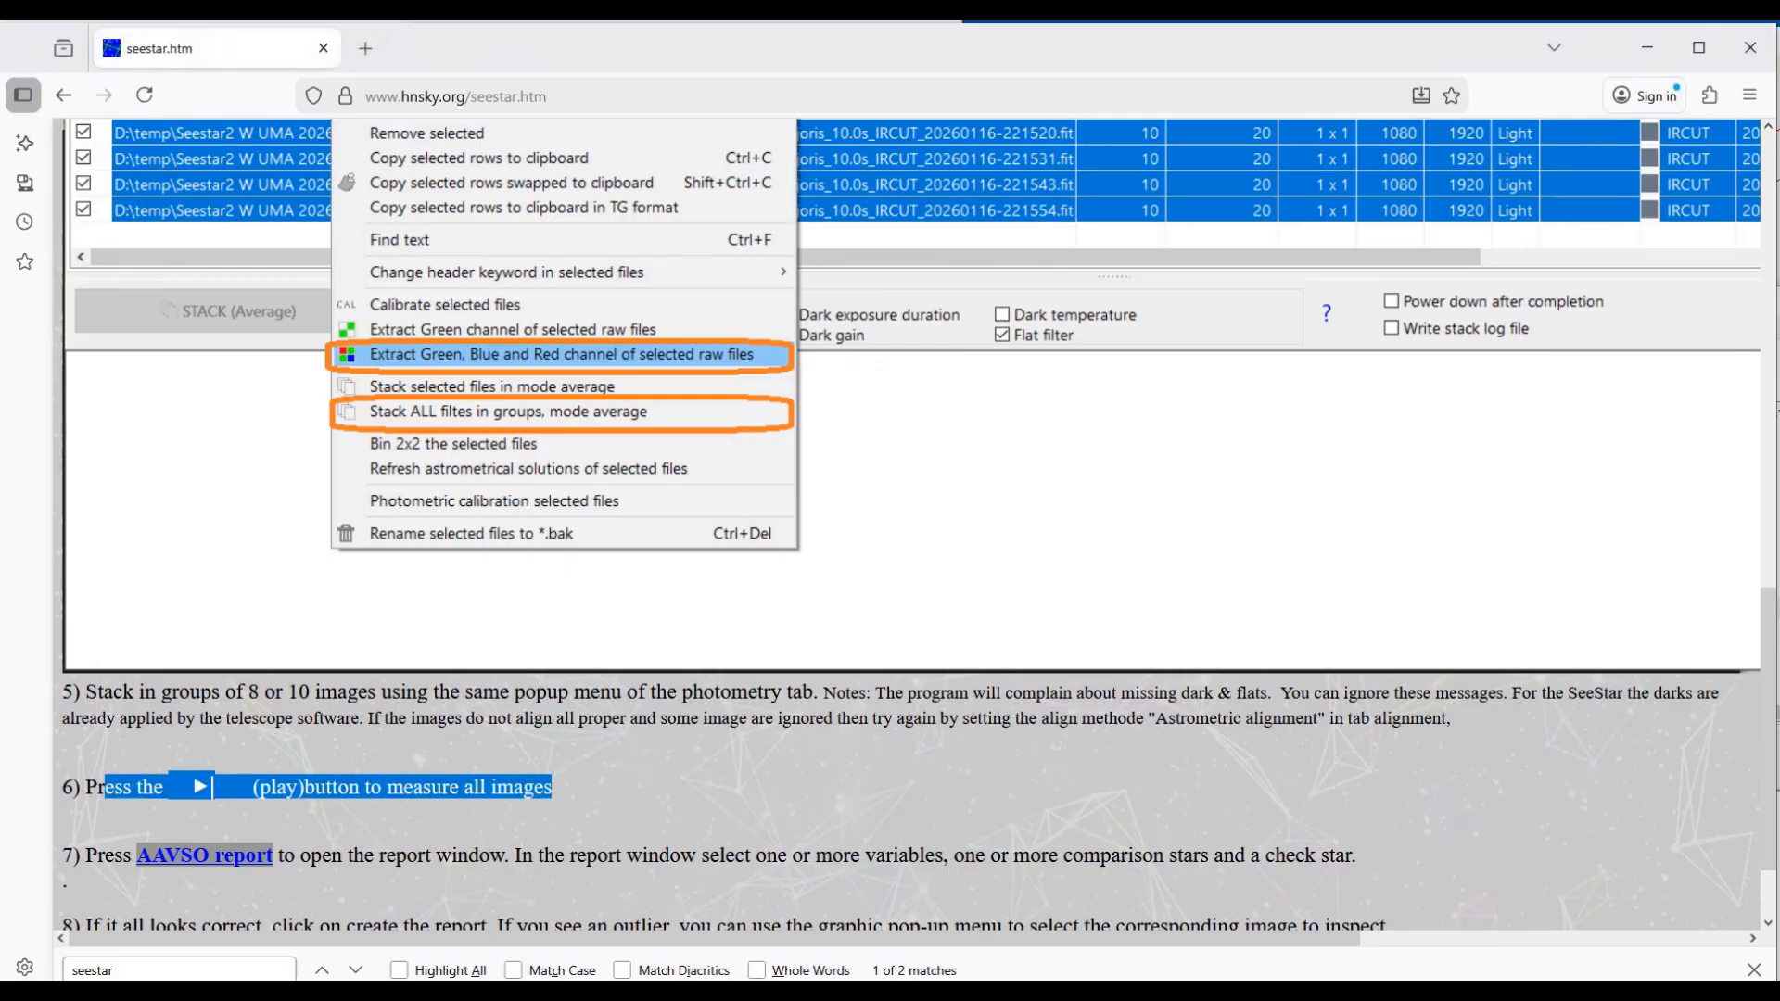
{"action": "scroll", "coordinate": [463, 816], "scroll_direction": "down", "scroll_amount": 2}
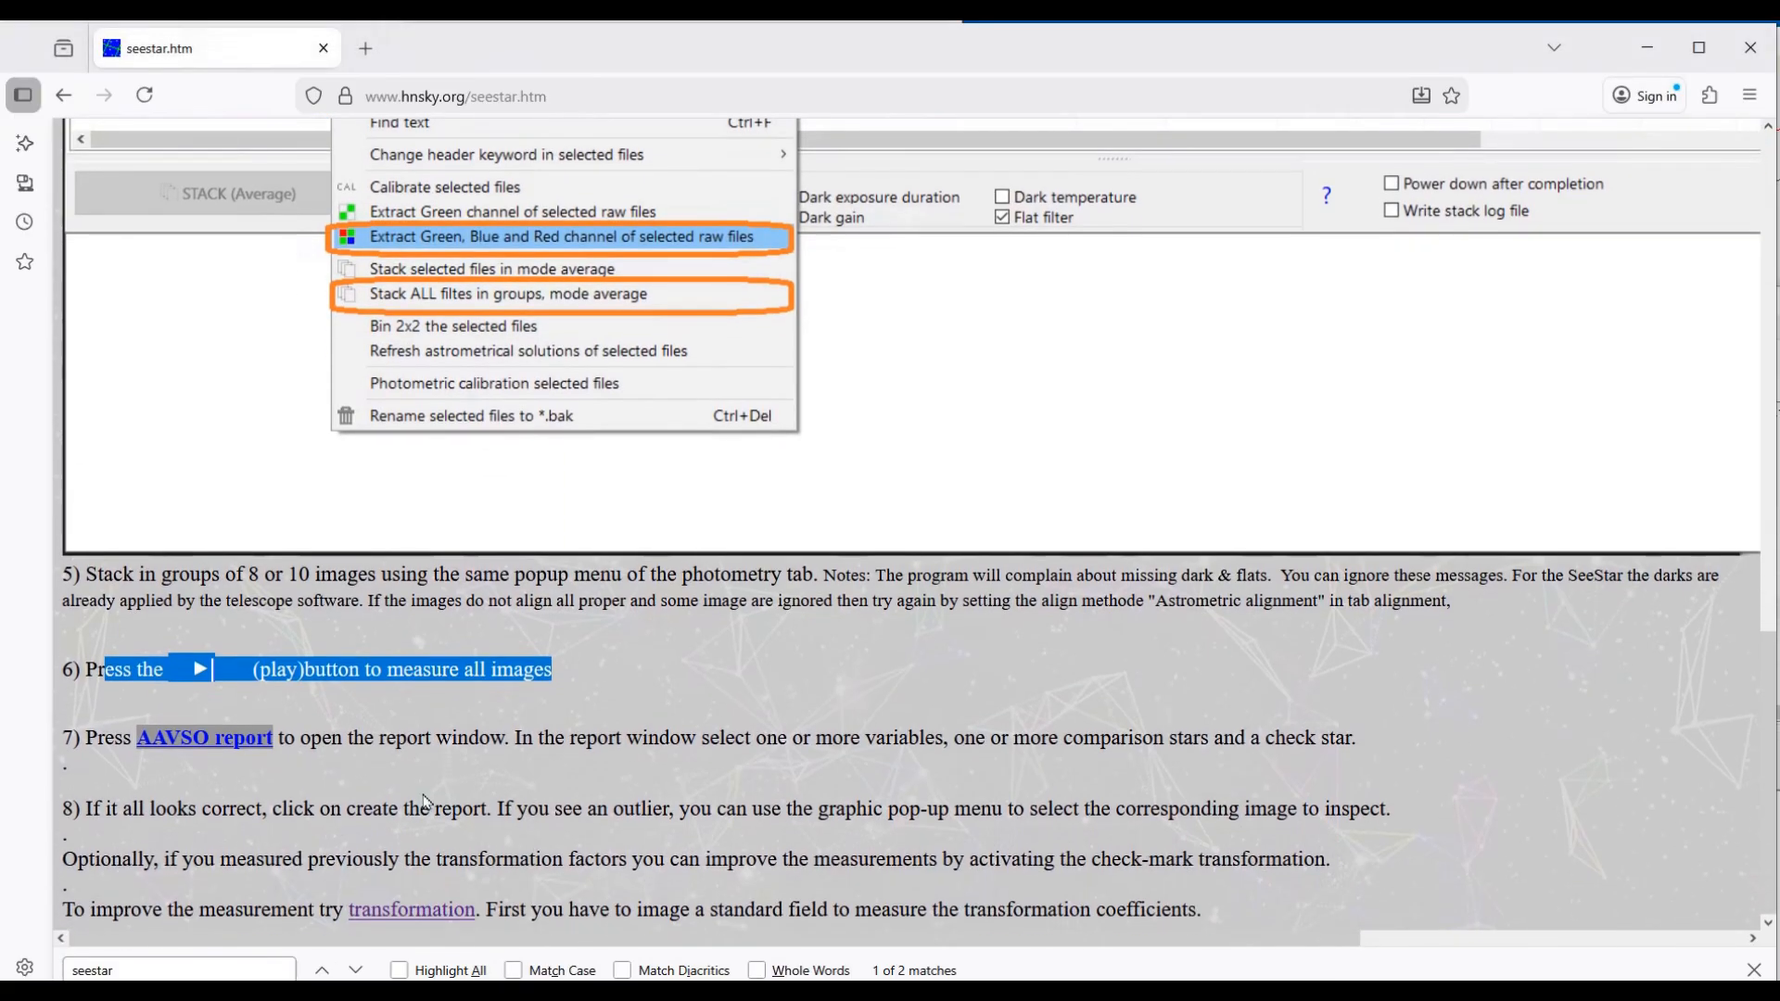